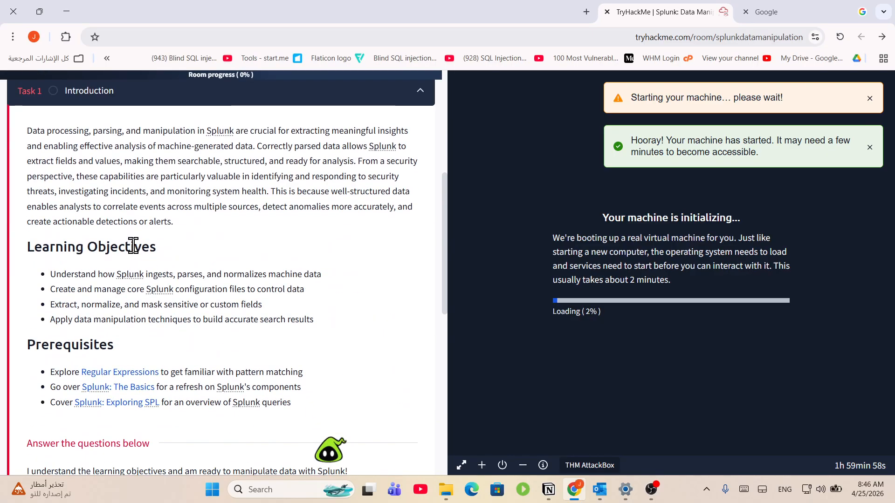
# - Read the Task 1 introduction on why data processing, parsing and manipulation in Splunk matter, including the security perspective
pyautogui.moveTo(31, 135); pyautogui.dragTo(288, 134)
pyautogui.click(299, 163)
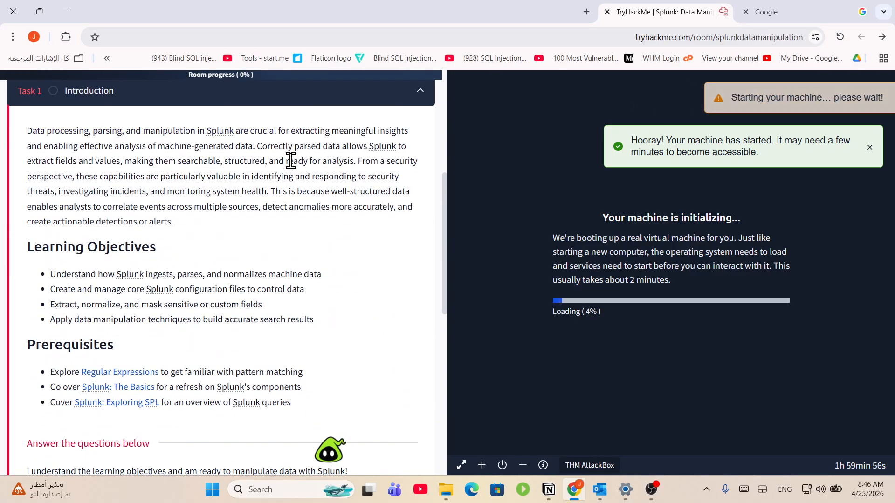
pyautogui.scroll(1, 301, 169)
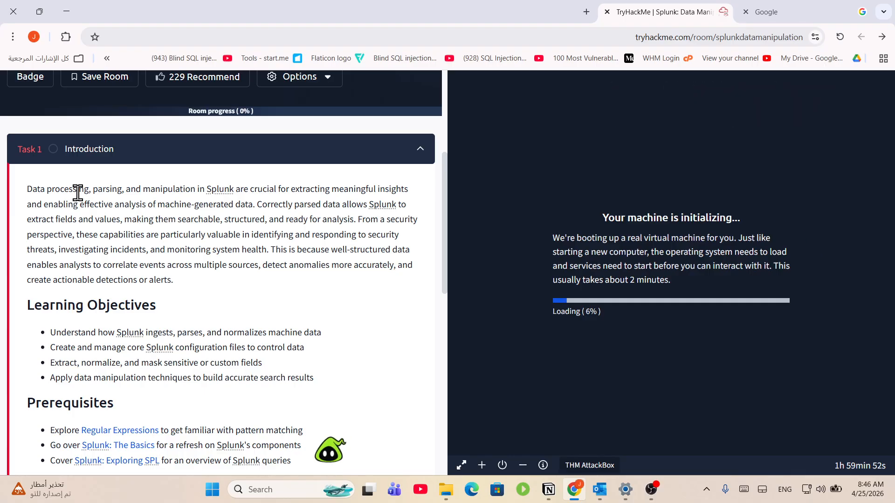
pyautogui.moveTo(199, 188); pyautogui.dragTo(27, 189)
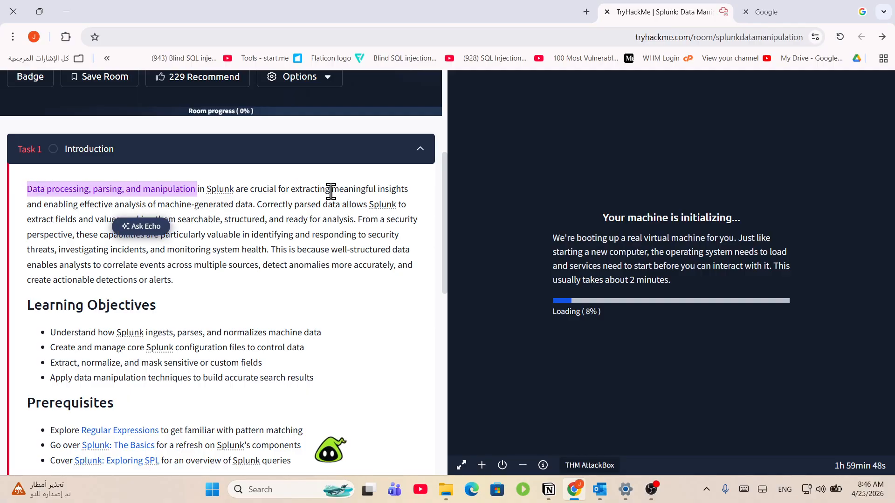
pyautogui.moveTo(278, 189); pyautogui.dragTo(322, 231)
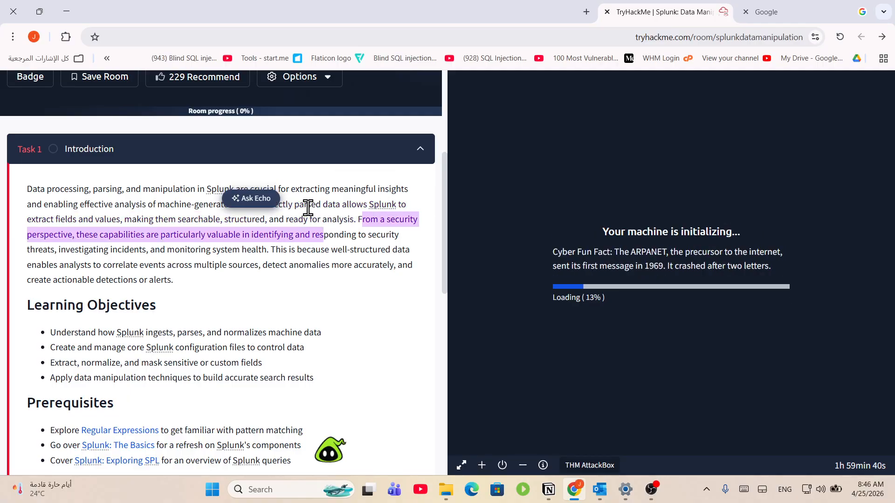
pyautogui.moveTo(292, 206); pyautogui.dragTo(321, 209)
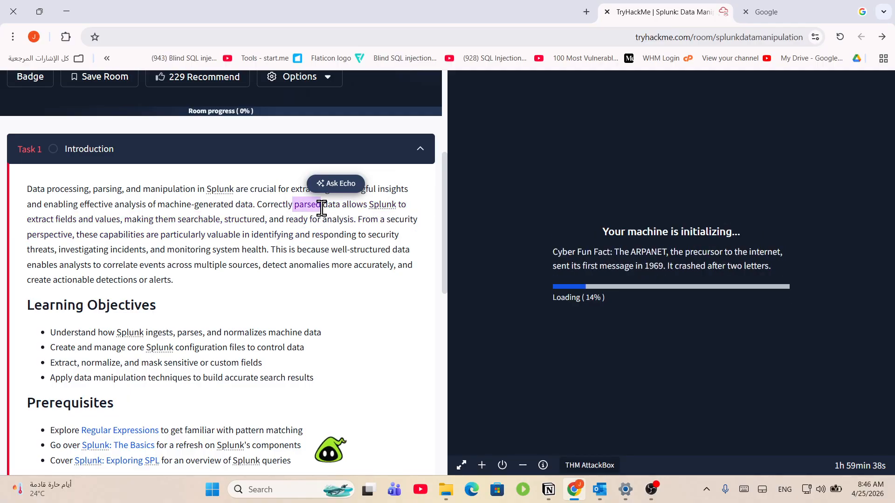
pyautogui.click(325, 206)
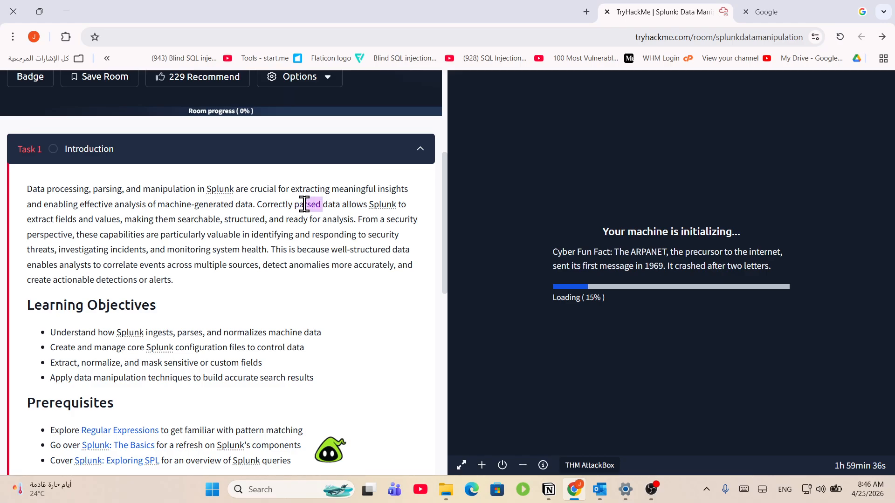
pyautogui.moveTo(294, 206); pyautogui.dragTo(294, 205)
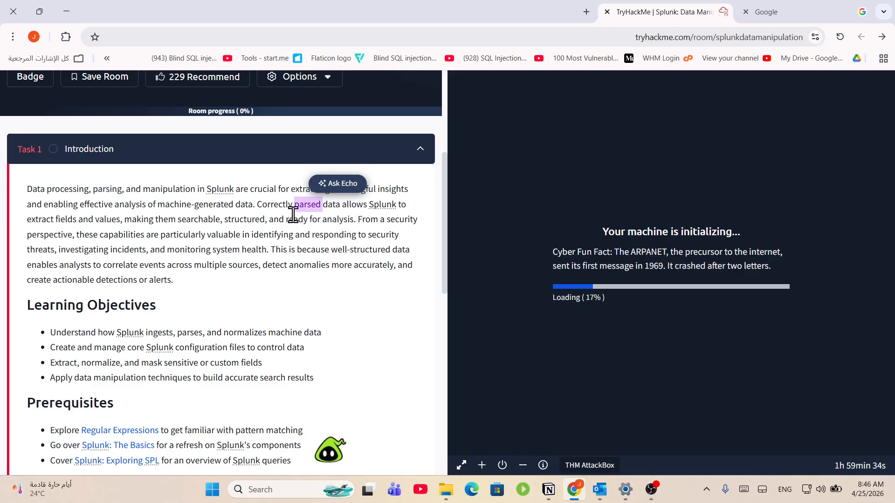
pyautogui.moveTo(74, 220); pyautogui.dragTo(116, 220)
pyautogui.moveTo(179, 222); pyautogui.dragTo(340, 220)
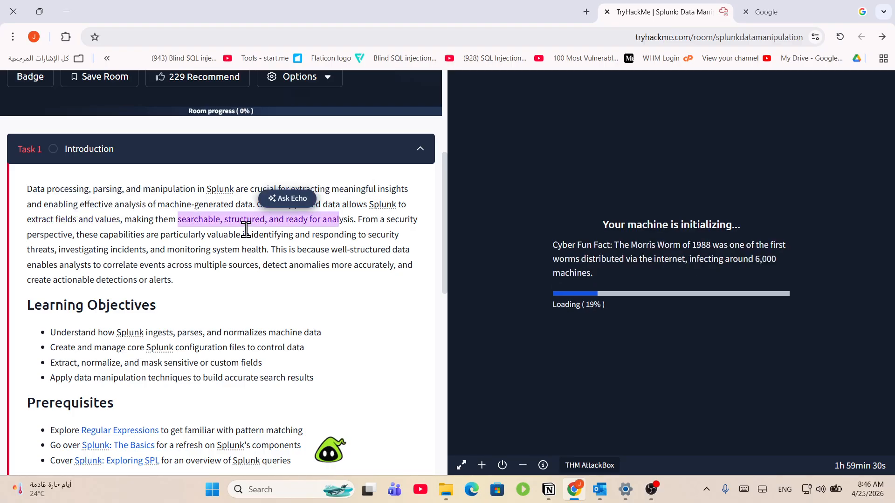
pyautogui.click(246, 230)
pyautogui.moveTo(260, 230); pyautogui.dragTo(284, 8)
pyautogui.scroll(-9, 281, 178)
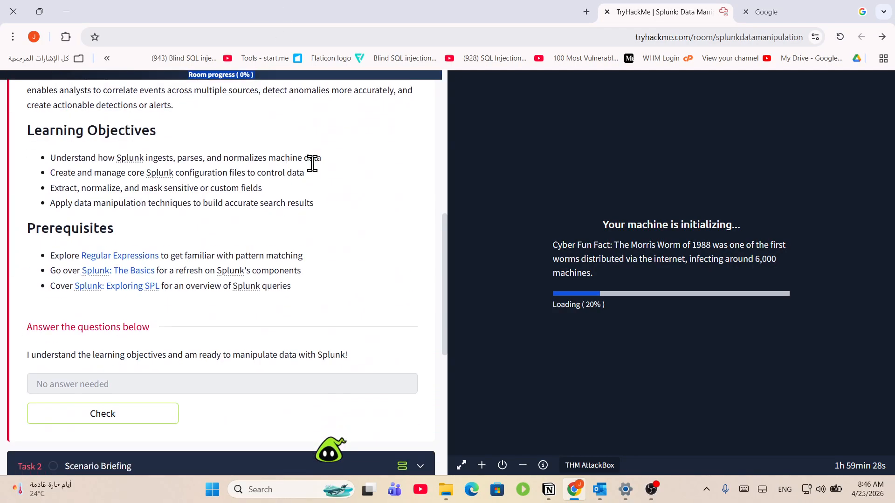
pyautogui.click(313, 161)
pyautogui.scroll(4, 325, 128)
pyautogui.moveTo(362, 222); pyautogui.dragTo(397, 234)
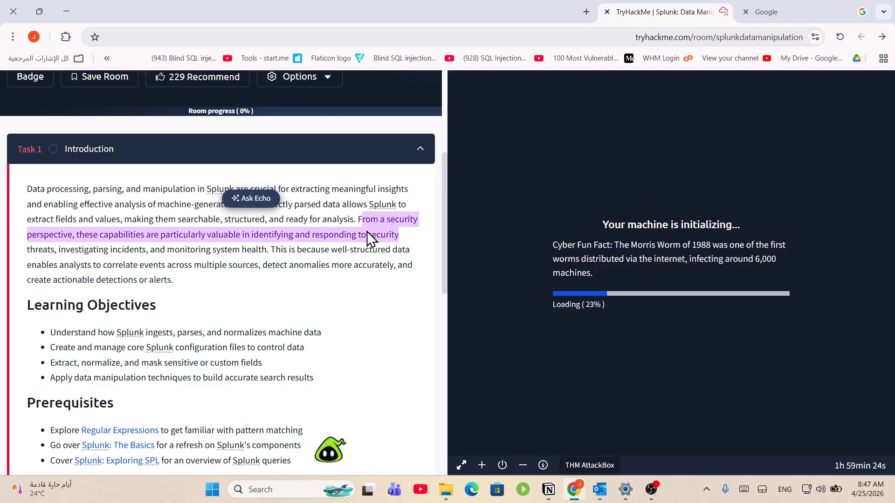
pyautogui.click(263, 234)
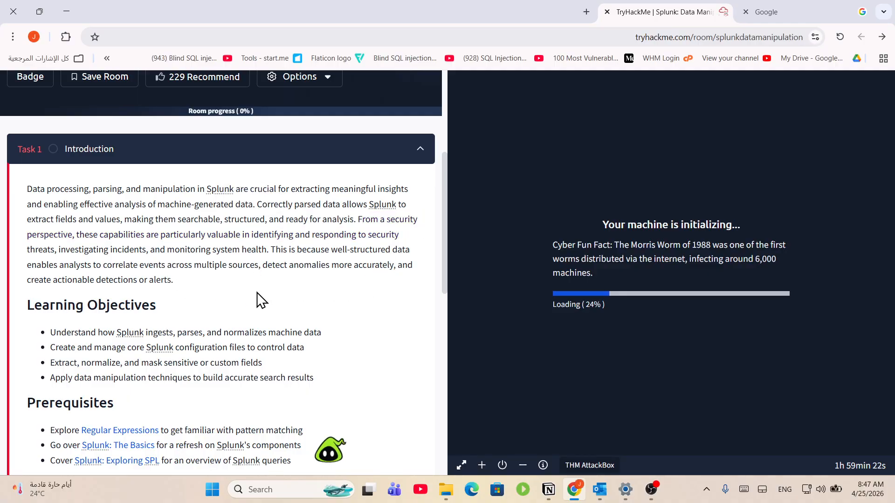
# - Mark the no-answer question of Task 1 as complete and expand Task 2, Scenario Briefing
pyautogui.scroll(-5, 260, 300)
pyautogui.click(166, 365)
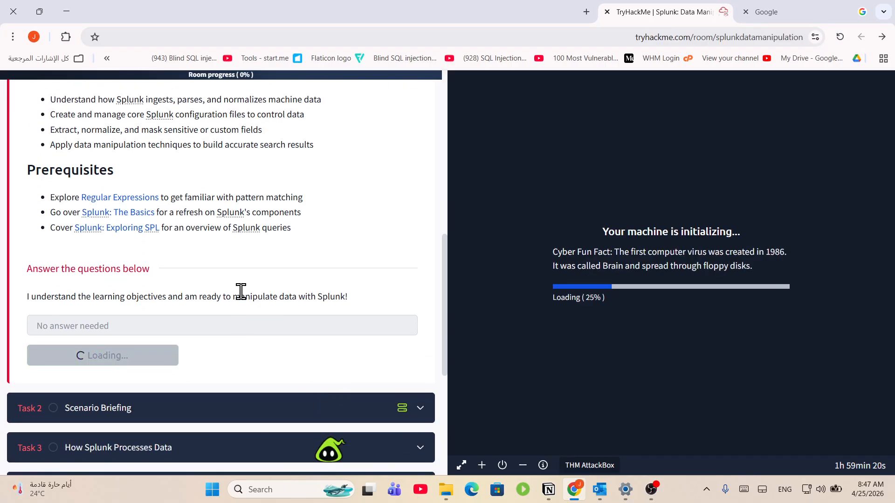
pyautogui.scroll(-2, 238, 294)
pyautogui.click(228, 296)
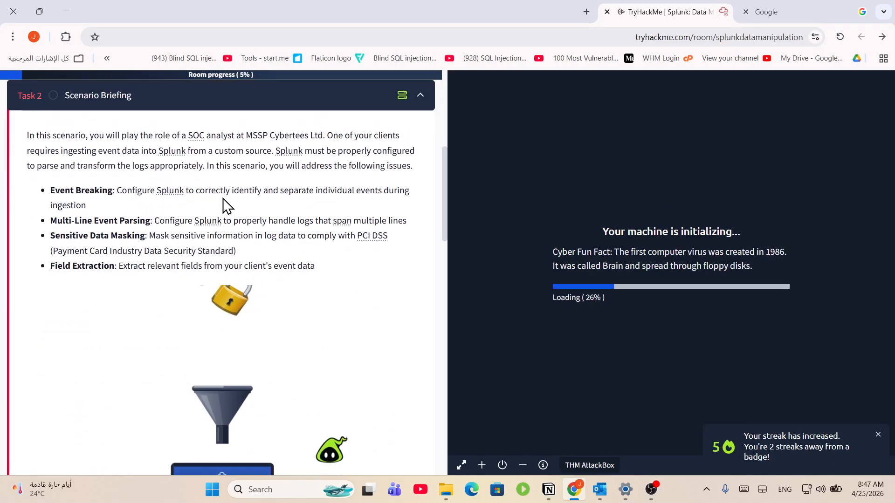
# - Read the Scenario Briefing paragraph about the SOC analyst role and the client's custom-source log ingestion needs
pyautogui.scroll(1, 169, 205)
pyautogui.moveTo(29, 198); pyautogui.dragTo(368, 195)
pyautogui.click(221, 239)
pyautogui.click(243, 225)
pyautogui.click(345, 209)
pyautogui.moveTo(245, 194); pyautogui.dragTo(275, 225)
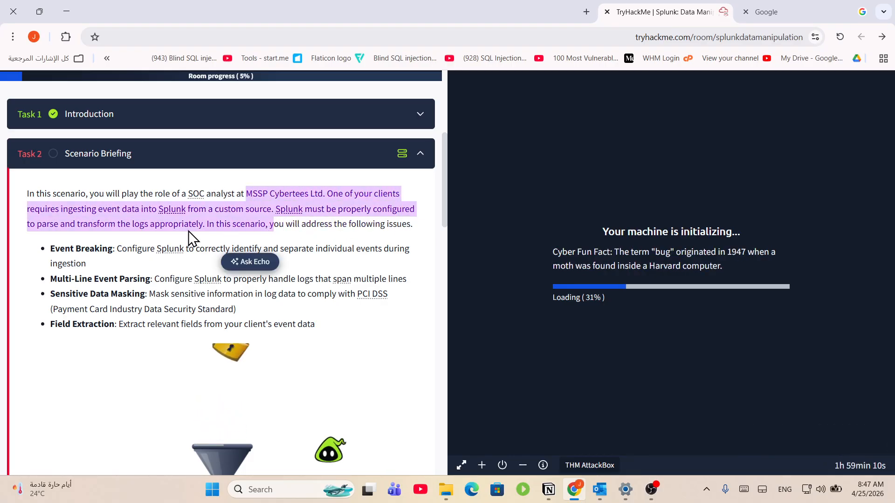
pyautogui.click(130, 212)
pyautogui.moveTo(108, 219)
pyautogui.mouseDown()
pyautogui.moveTo(260, 214)
pyautogui.moveTo(93, 220)
pyautogui.mouseUp()
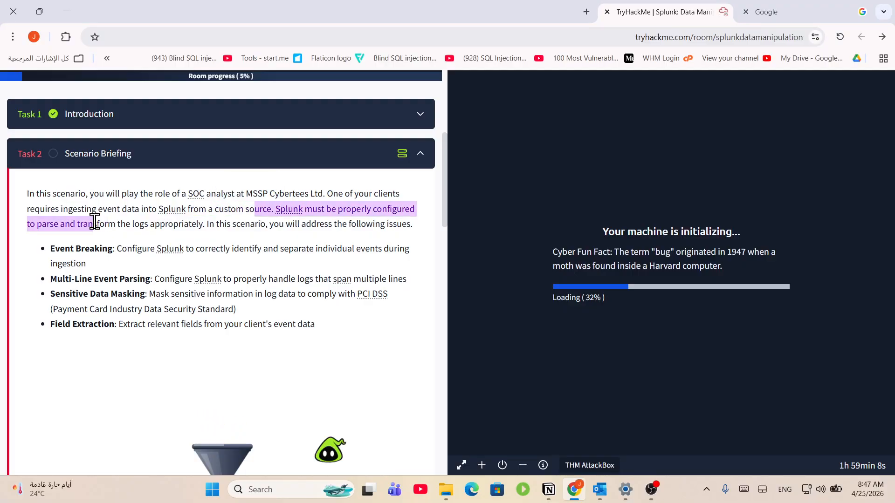
pyautogui.click(273, 222)
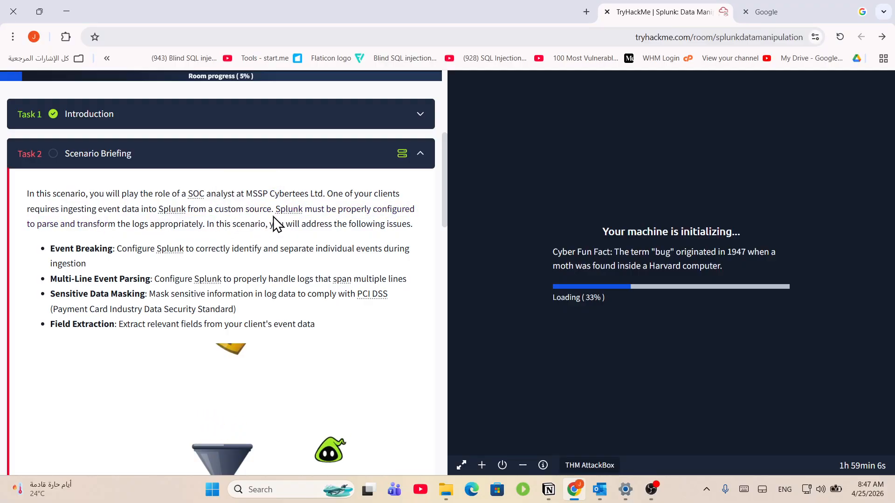
pyautogui.moveTo(295, 225); pyautogui.dragTo(377, 217)
pyautogui.scroll(-1, 280, 217)
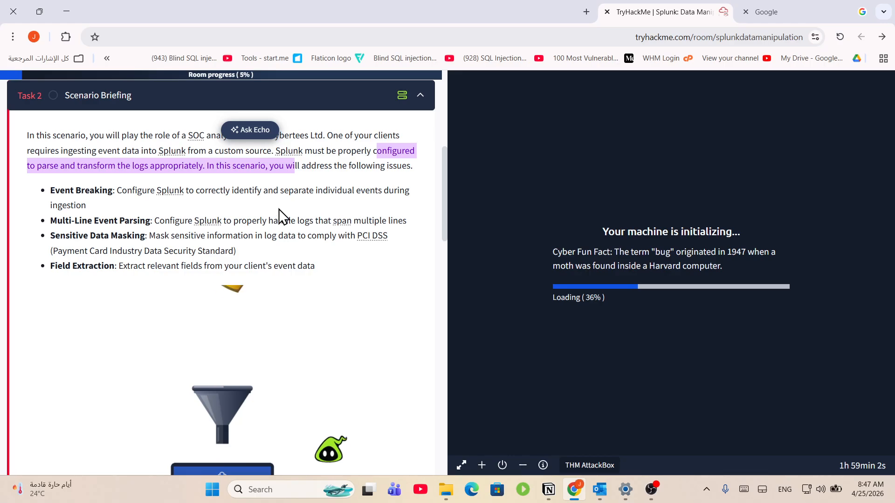
pyautogui.click(289, 176)
# - Review the list of scenario issues: event breaking, multi-line event parsing, sensitive data masking and field extraction
pyautogui.moveTo(273, 166); pyautogui.dragTo(399, 188)
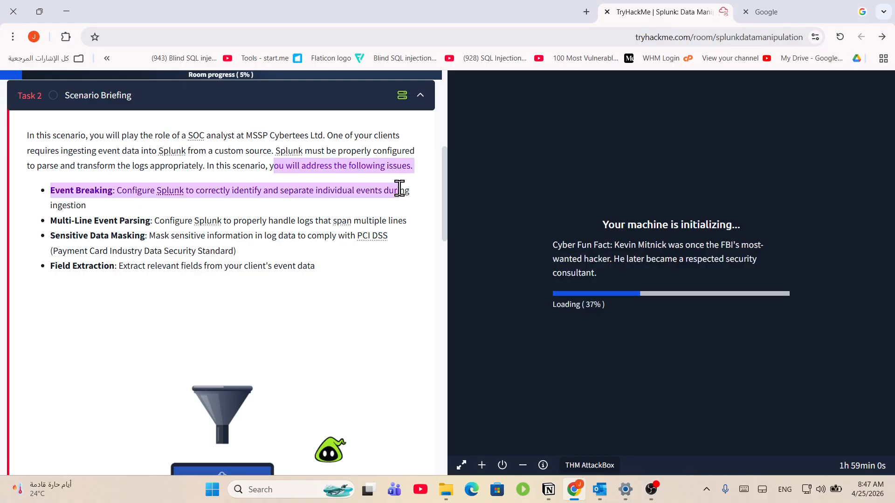
pyautogui.click(290, 221)
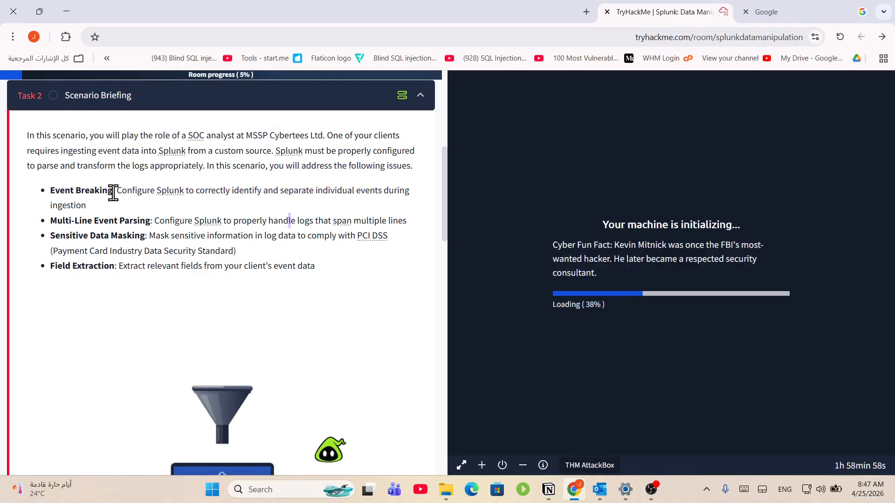
pyautogui.moveTo(115, 191); pyautogui.dragTo(403, 219)
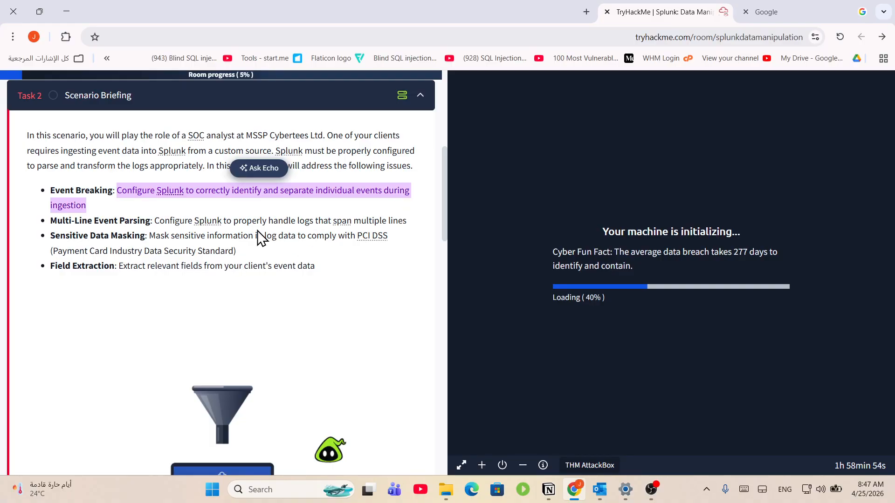
pyautogui.click(130, 230)
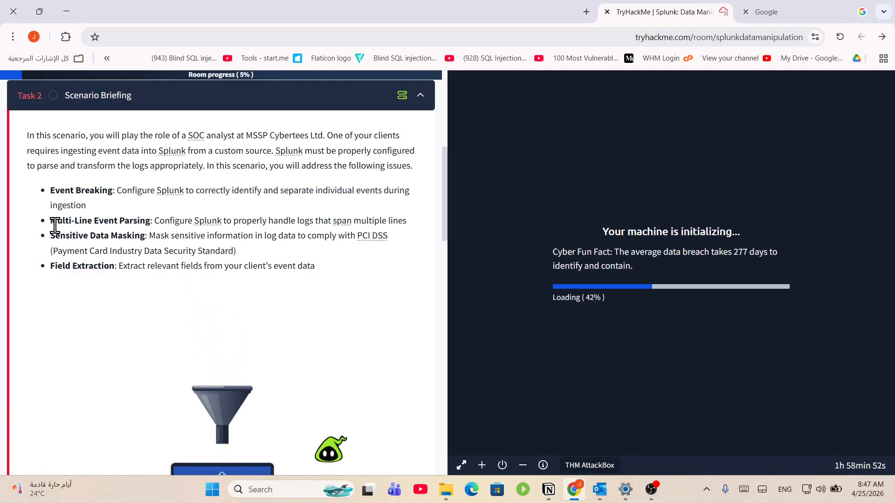
pyautogui.moveTo(55, 226); pyautogui.dragTo(329, 236)
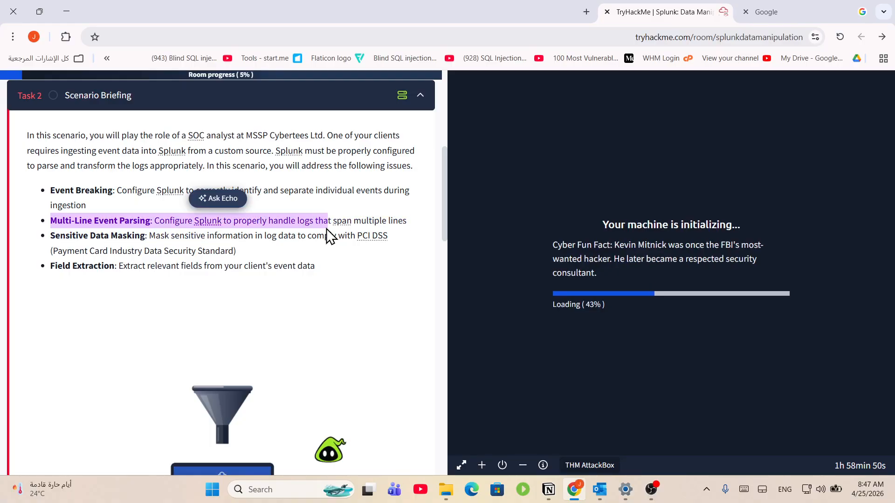
pyautogui.click(214, 275)
pyautogui.scroll(-1, 154, 236)
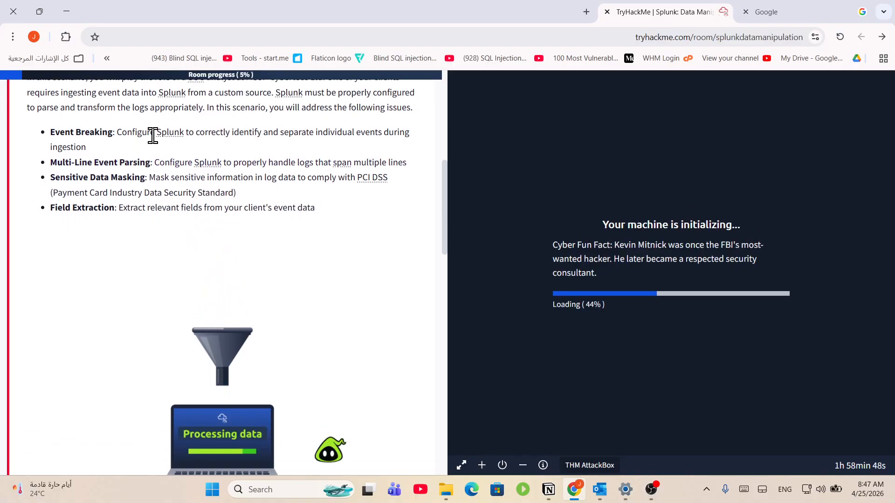
pyautogui.moveTo(153, 157); pyautogui.dragTo(345, 163)
pyautogui.click(326, 171)
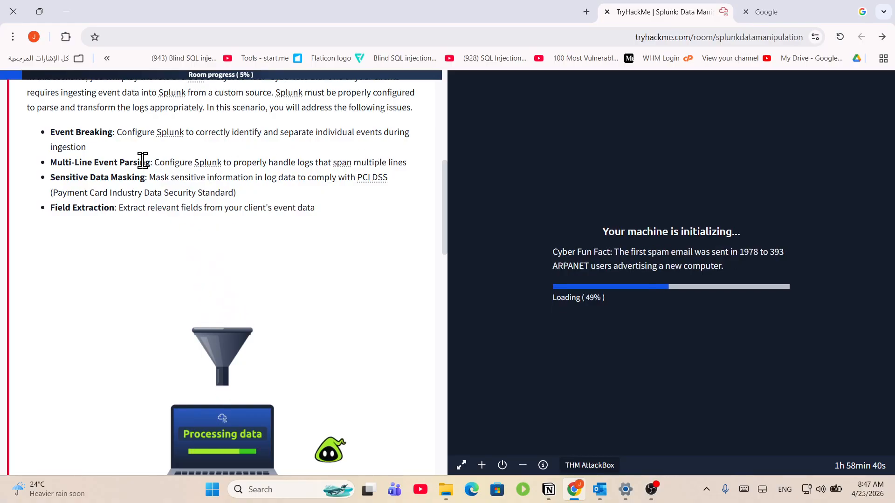
pyautogui.moveTo(155, 163); pyautogui.dragTo(377, 199)
pyautogui.scroll(-2, 153, 186)
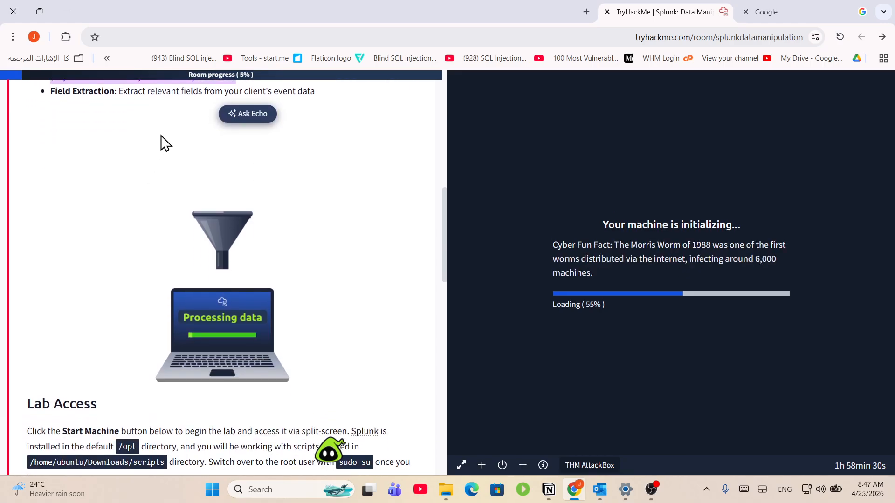
pyautogui.scroll(1, 145, 125)
pyautogui.moveTo(138, 146); pyautogui.dragTo(351, 158)
pyautogui.scroll(-1, 280, 186)
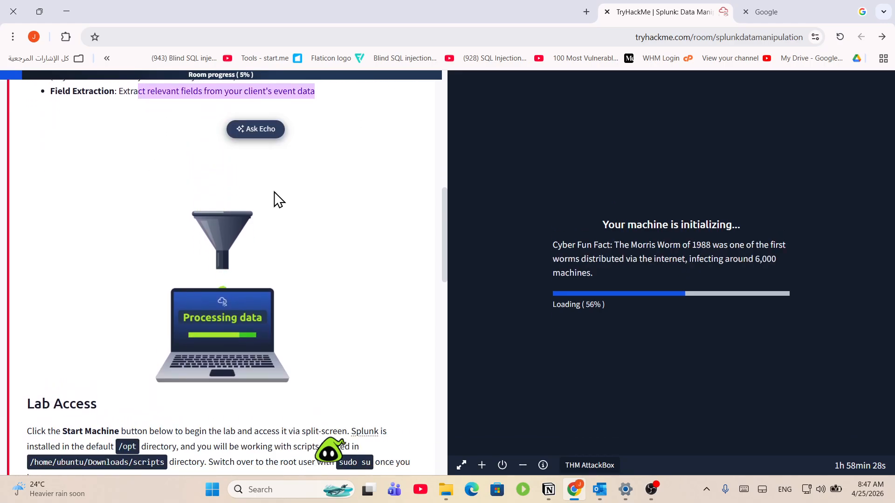
# - Start the target machine from the virtual environment box under Lab Access in Task 2
pyautogui.scroll(-3, 274, 205)
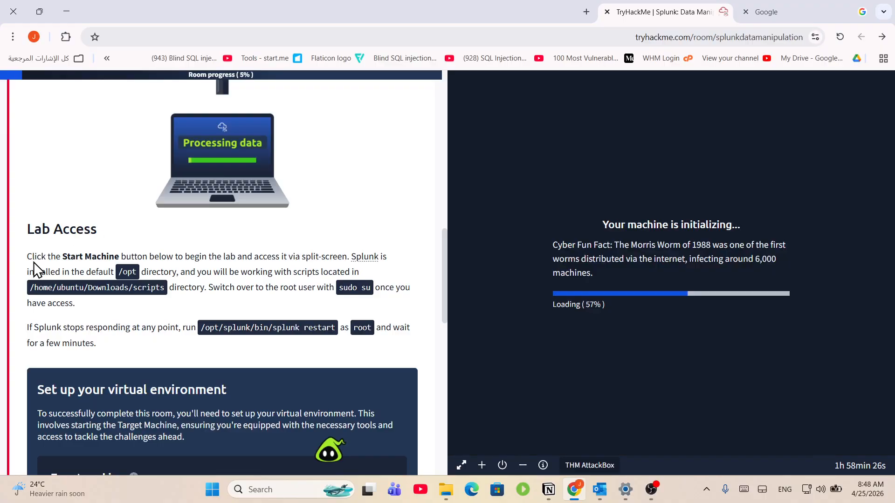
pyautogui.moveTo(27, 257); pyautogui.dragTo(147, 257)
pyautogui.scroll(-2, 270, 157)
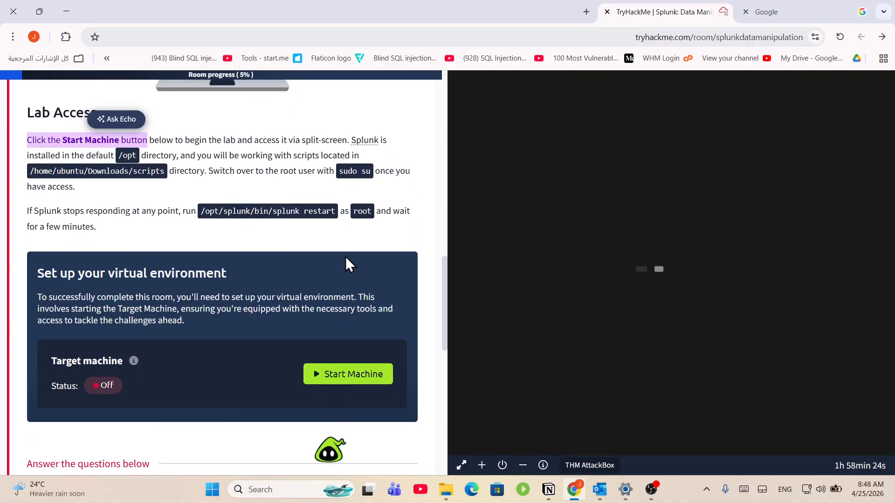
pyautogui.click(354, 377)
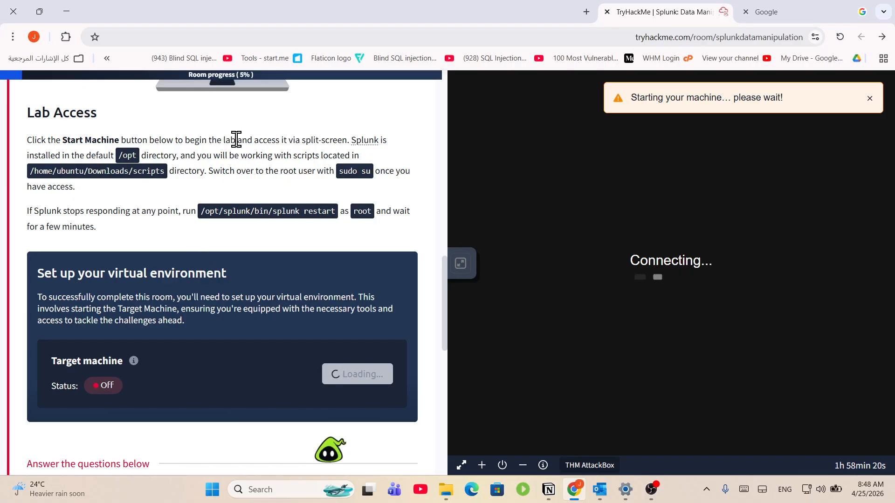
# - Read the Lab Access notes on the Splunk install directory, scripts location, root user switch and Splunk restart command
pyautogui.moveTo(276, 140); pyautogui.dragTo(337, 140)
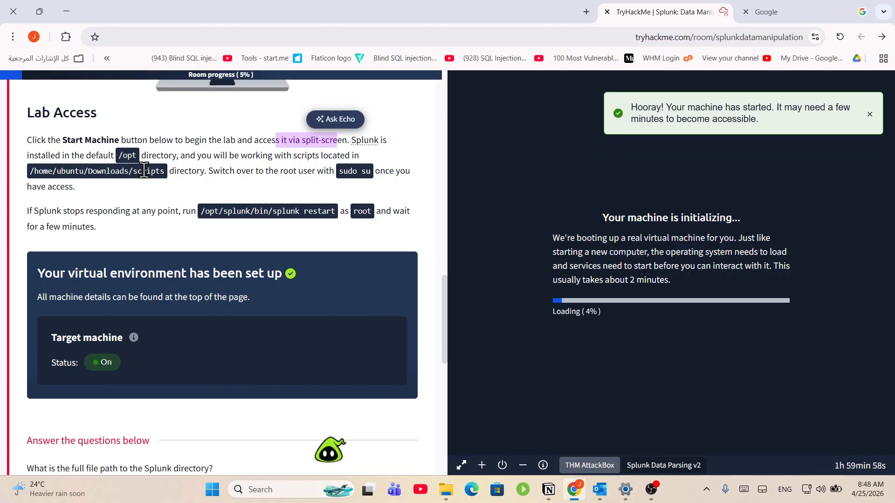
pyautogui.moveTo(136, 155); pyautogui.dragTo(128, 154)
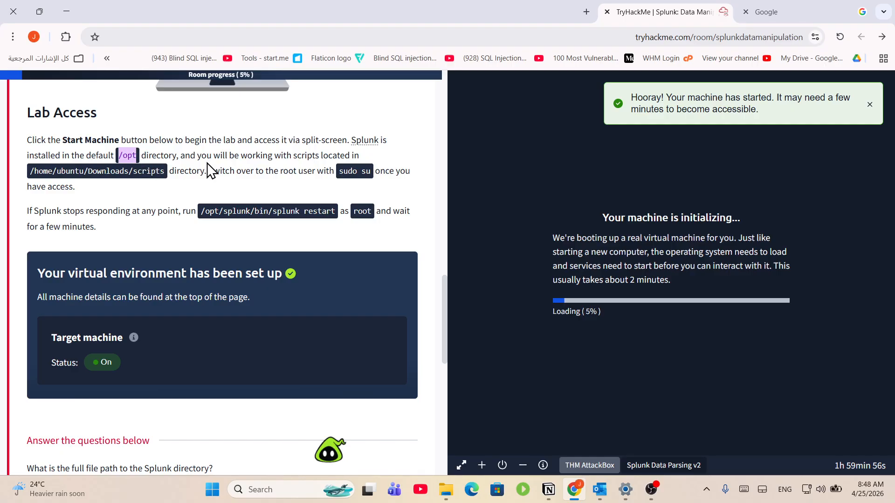
pyautogui.moveTo(203, 157); pyautogui.dragTo(371, 155)
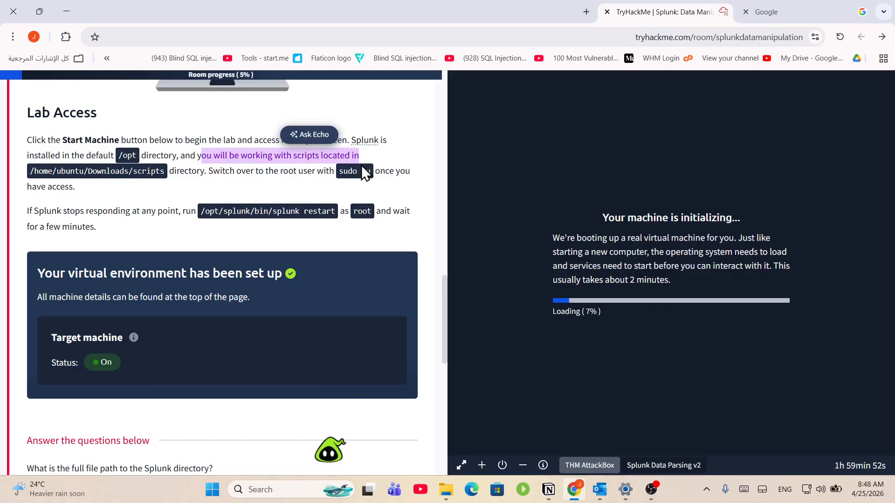
pyautogui.moveTo(174, 175); pyautogui.dragTo(20, 176)
pyautogui.click(383, 173)
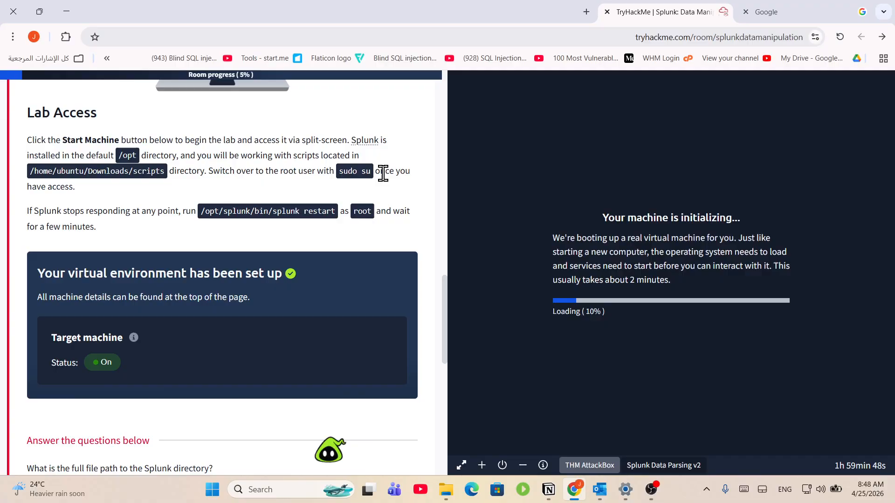
pyautogui.moveTo(404, 185); pyautogui.dragTo(397, 171)
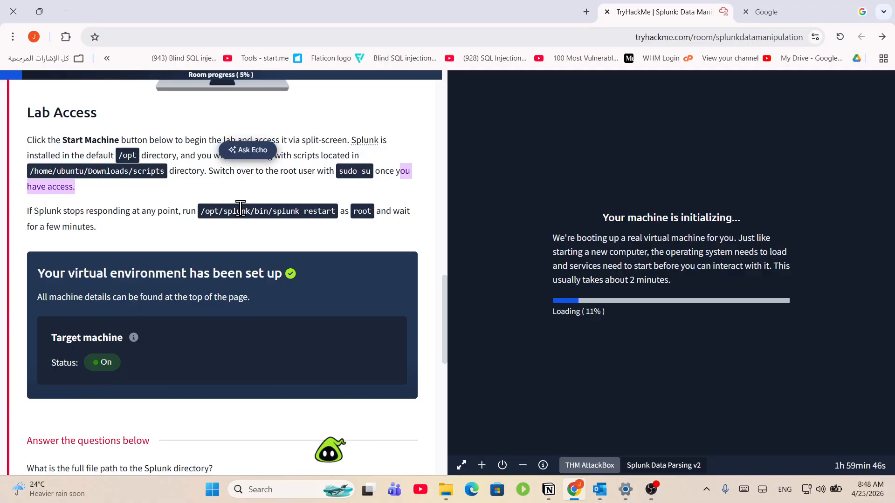
pyautogui.moveTo(205, 211); pyautogui.dragTo(359, 213)
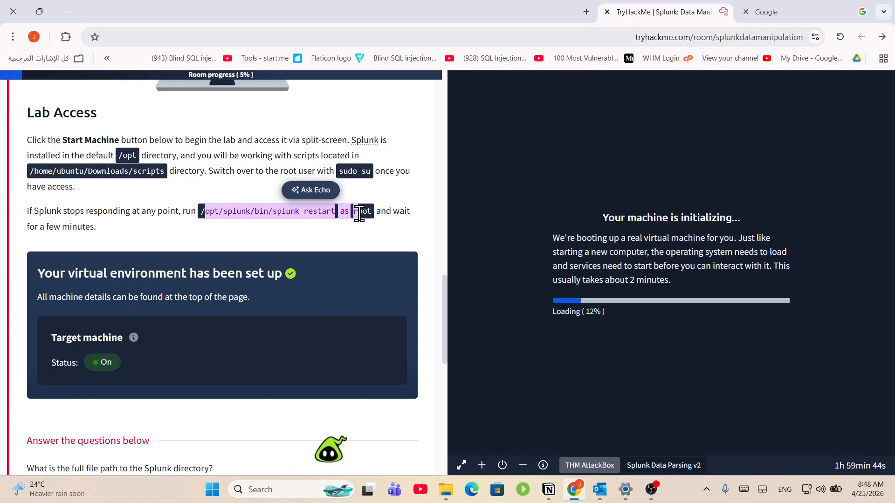
# - Answer the Task 2 question about the full file path to the Splunk directory with /opt/splunk
pyautogui.scroll(-6, 345, 235)
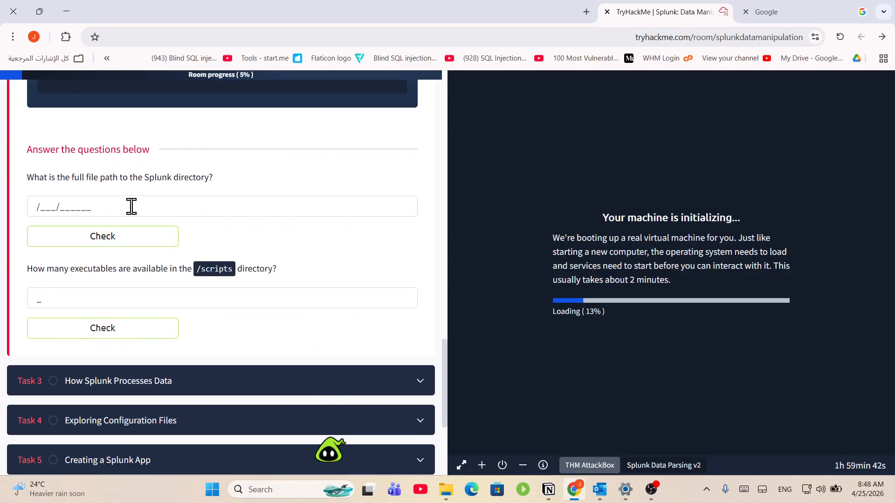
pyautogui.click(129, 205)
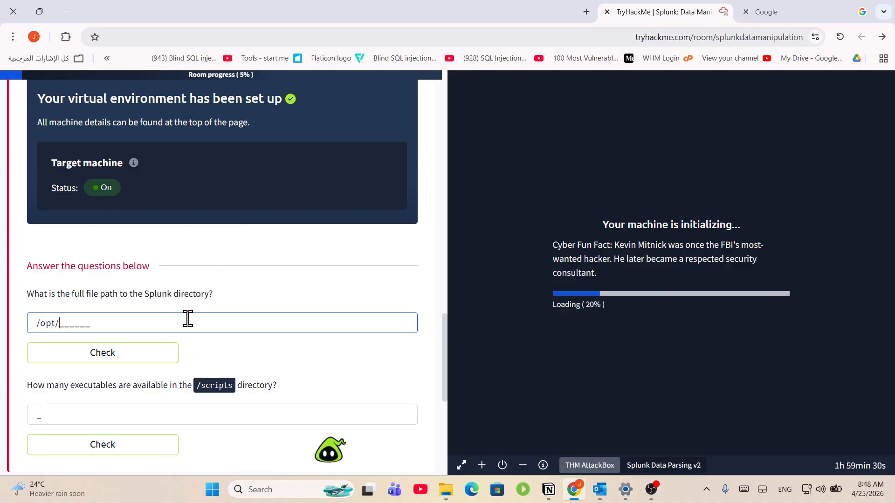
pyautogui.write('splum')
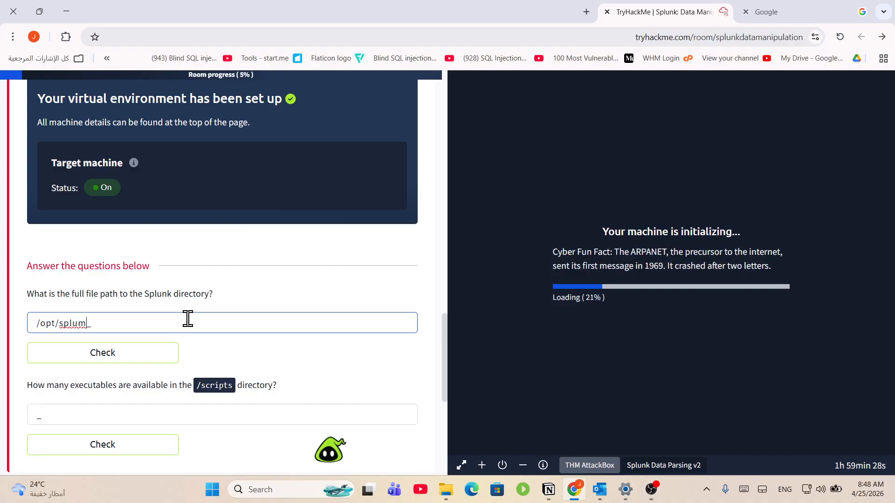
pyautogui.press('Return')
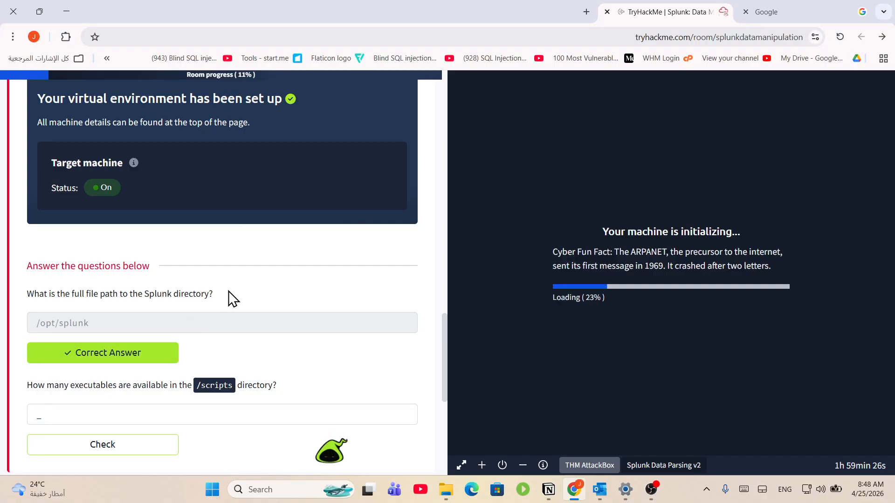
# - Read the question about executables in the /scripts directory and recheck the Lab Access notes for its location
pyautogui.scroll(-1, 126, 350)
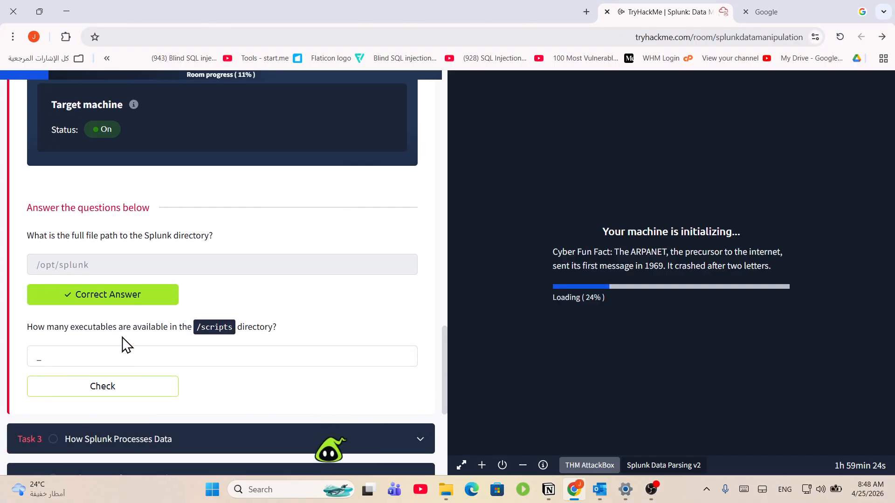
pyautogui.moveTo(282, 327); pyautogui.dragTo(171, 329)
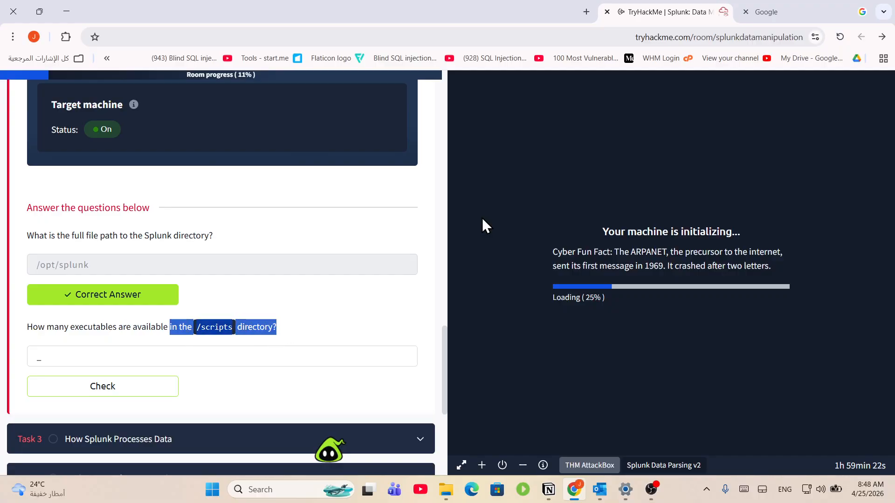
pyautogui.scroll(4, 198, 205)
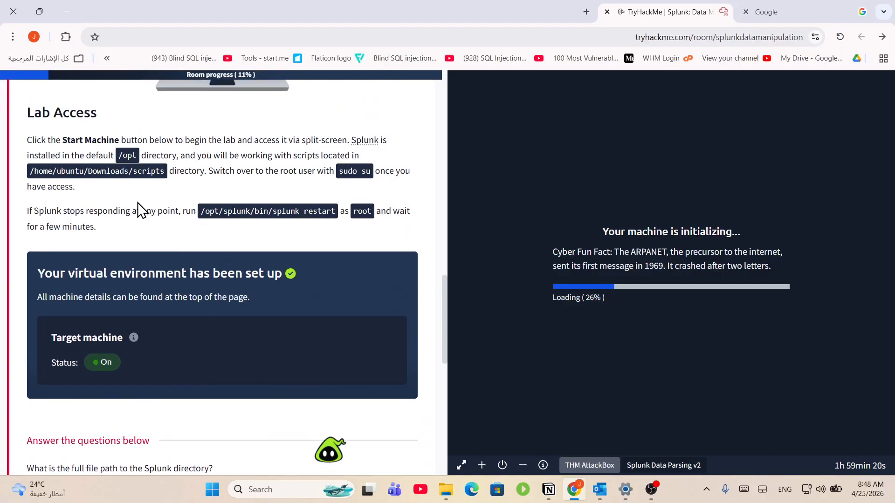
pyautogui.scroll(1, 139, 203)
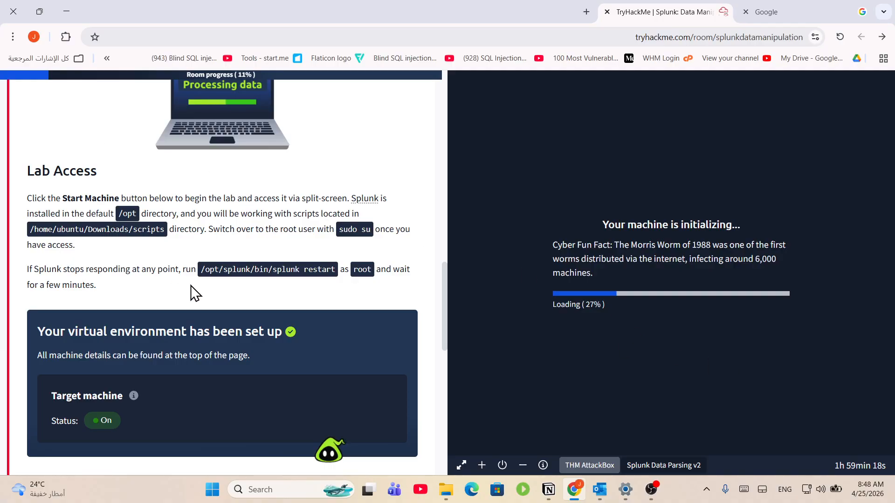
pyautogui.scroll(1, 163, 215)
pyautogui.scroll(-9, 258, 179)
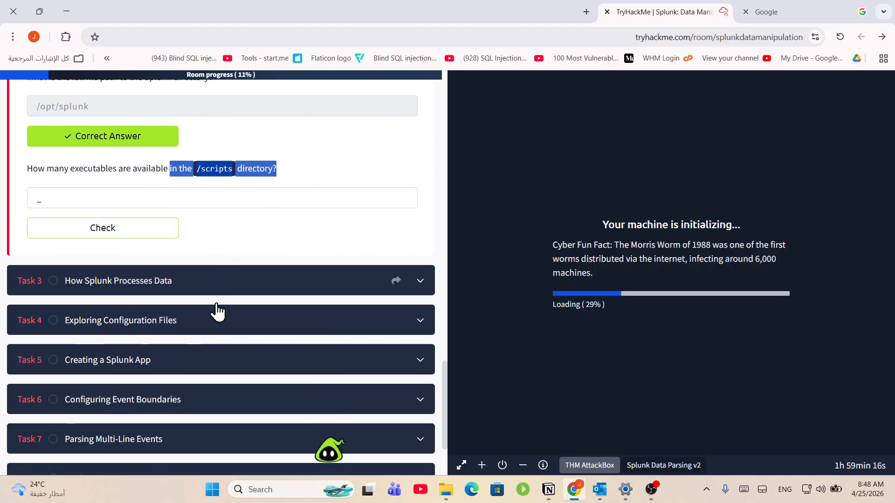
# - Open Task 3, How Splunk Processes Data, and read the opening lines on ingesting and interpreting data
pyautogui.click(181, 272)
pyautogui.scroll(-1, 149, 237)
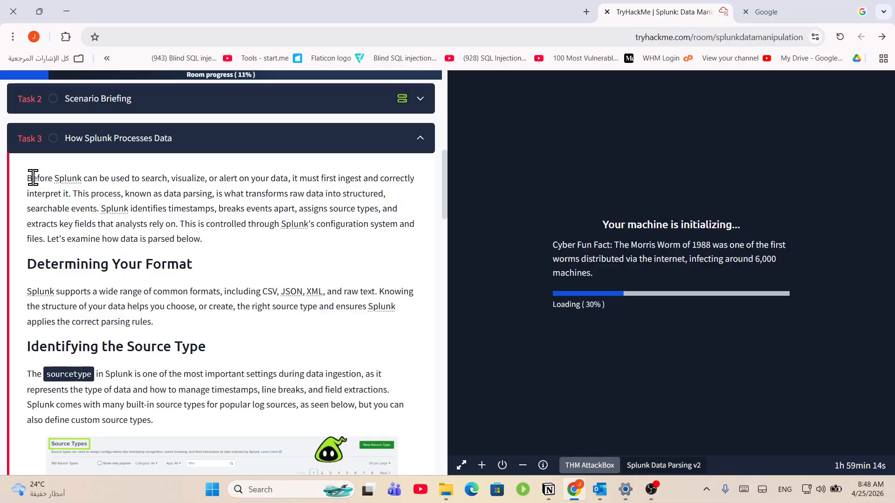
pyautogui.moveTo(28, 178); pyautogui.dragTo(231, 180)
pyautogui.click(108, 209)
pyautogui.click(236, 180)
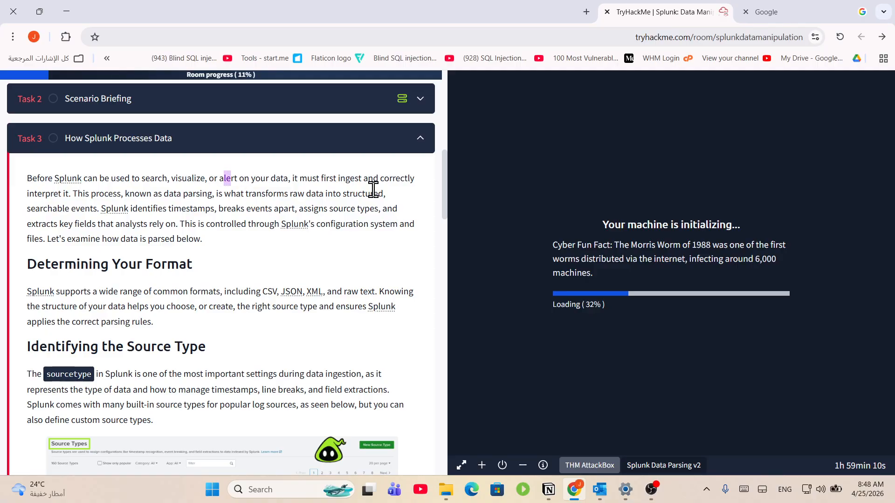
pyautogui.moveTo(294, 180); pyautogui.dragTo(424, 194)
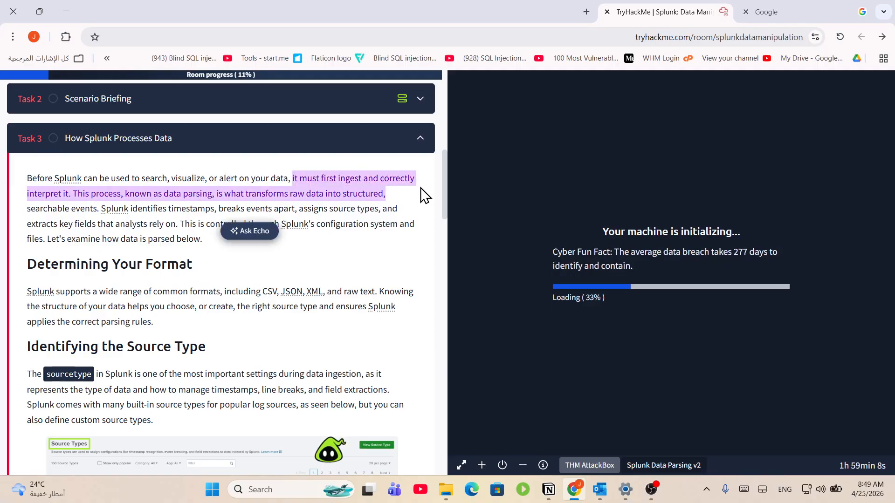
pyautogui.click(373, 192)
pyautogui.moveTo(362, 178); pyautogui.dragTo(264, 208)
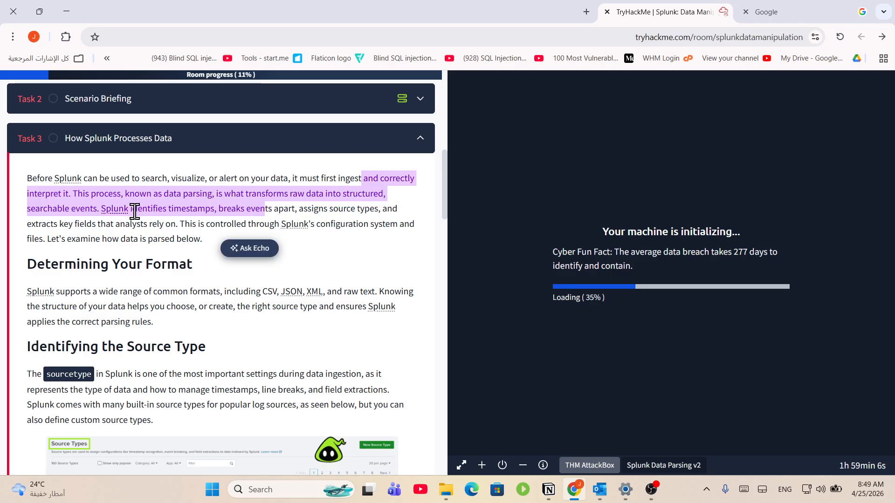
# - Read the rest of the Task 3 introduction on data parsing, timestamps, event breaking, source types and field extraction
pyautogui.scroll(-1, 135, 208)
pyautogui.click(147, 135)
pyautogui.moveTo(126, 136); pyautogui.dragTo(375, 150)
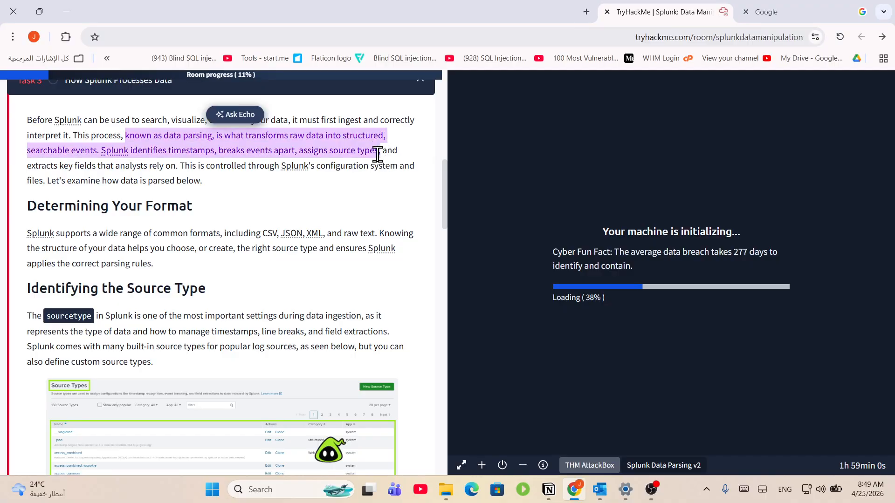
pyautogui.click(313, 166)
pyautogui.moveTo(137, 152); pyautogui.dragTo(350, 153)
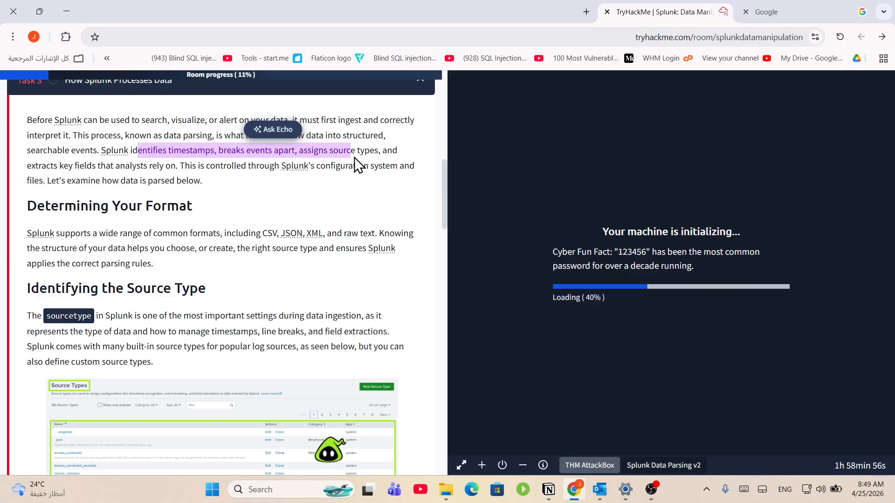
pyautogui.click(355, 158)
pyautogui.moveTo(227, 154); pyautogui.dragTo(285, 205)
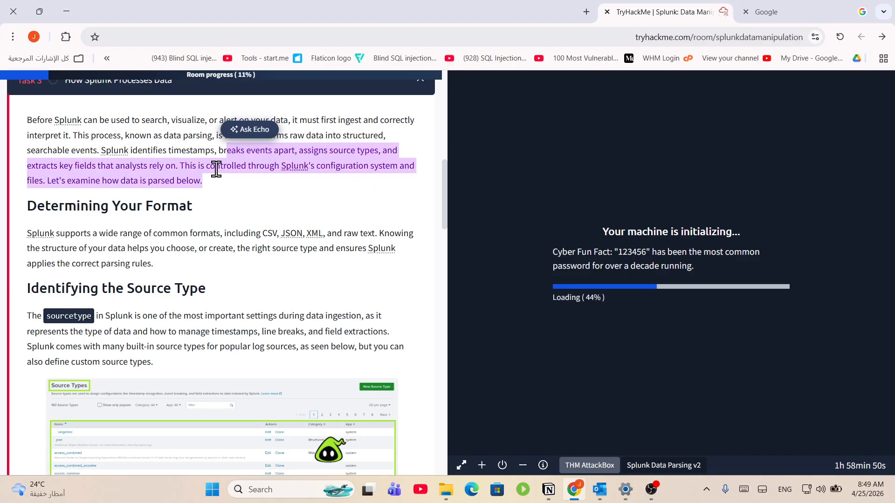
pyautogui.click(217, 191)
pyautogui.moveTo(190, 167); pyautogui.dragTo(372, 196)
# - Read the Determining Your Format section on supported data formats and the start of Identifying the Source Type
pyautogui.scroll(-2, 222, 208)
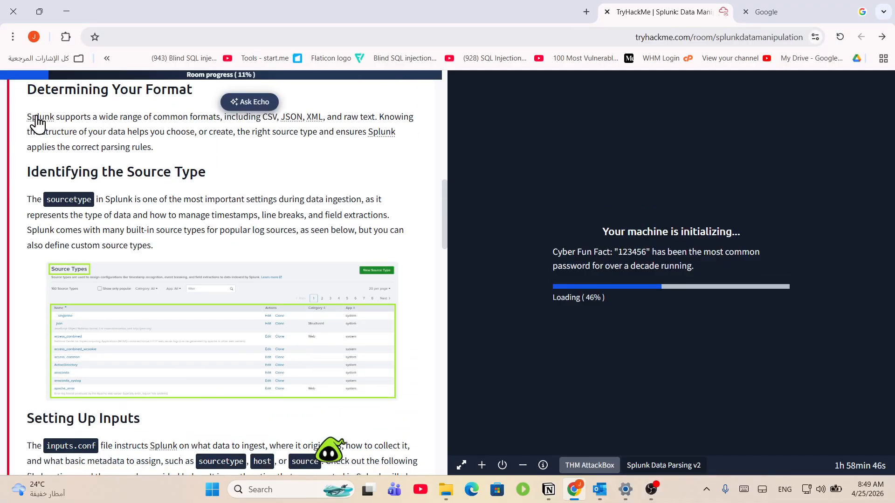
pyautogui.moveTo(93, 117); pyautogui.dragTo(419, 124)
pyautogui.click(357, 130)
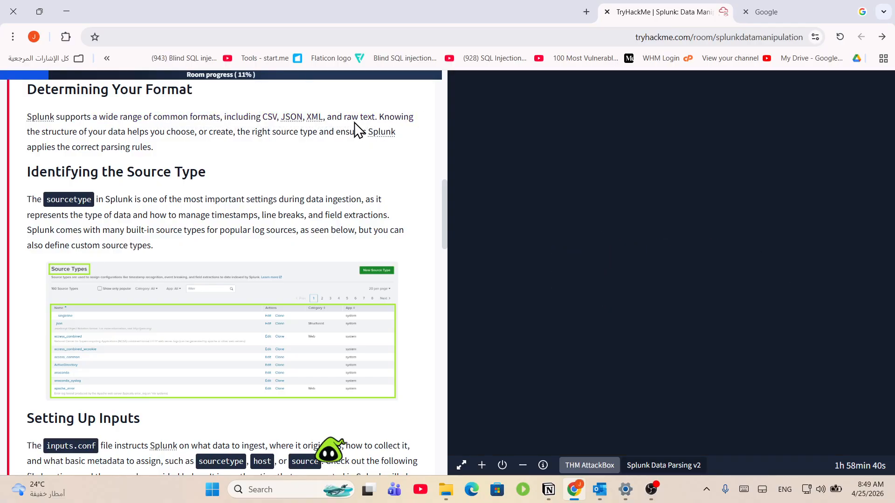
pyautogui.moveTo(224, 119); pyautogui.dragTo(385, 150)
pyautogui.click(179, 158)
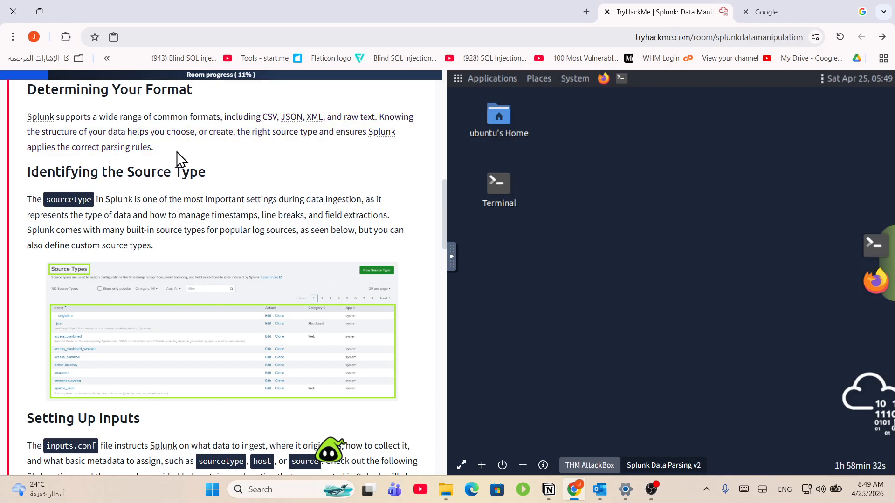
pyautogui.moveTo(166, 132); pyautogui.dragTo(359, 166)
pyautogui.click(200, 157)
pyautogui.moveTo(171, 153); pyautogui.dragTo(122, 141)
pyautogui.scroll(-2, 113, 169)
pyautogui.scroll(1, 65, 133)
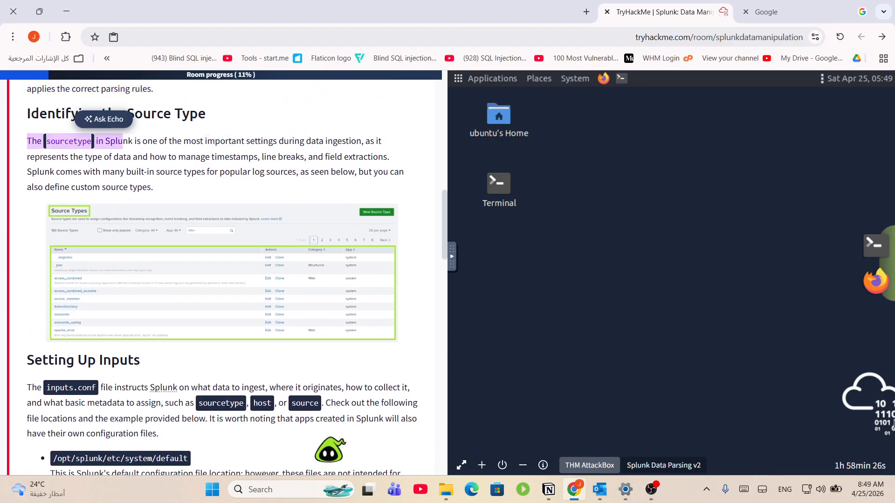
# - Open a terminal on the lab machine and reopen Task 2 at its Lab Access notes
pyautogui.click(622, 79)
pyautogui.scroll(15, 200, 284)
pyautogui.scroll(-5, 210, 285)
pyautogui.click(216, 283)
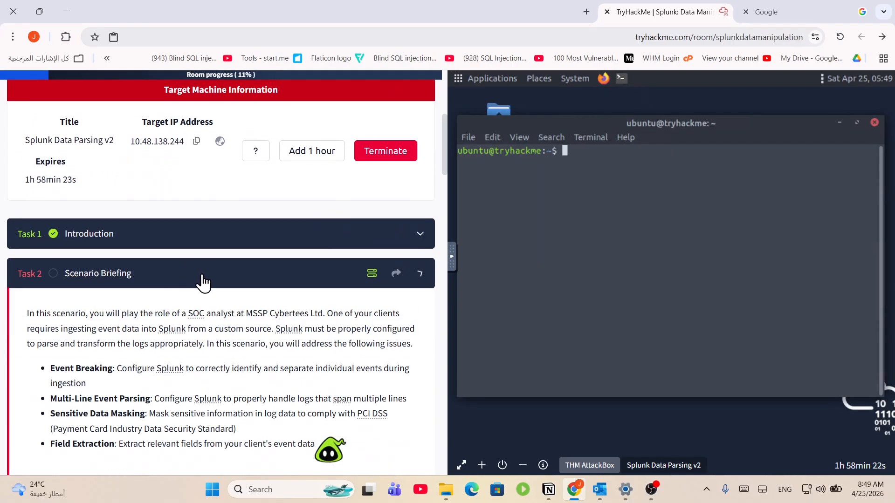
pyautogui.scroll(-8, 219, 275)
pyautogui.scroll(-3, 222, 259)
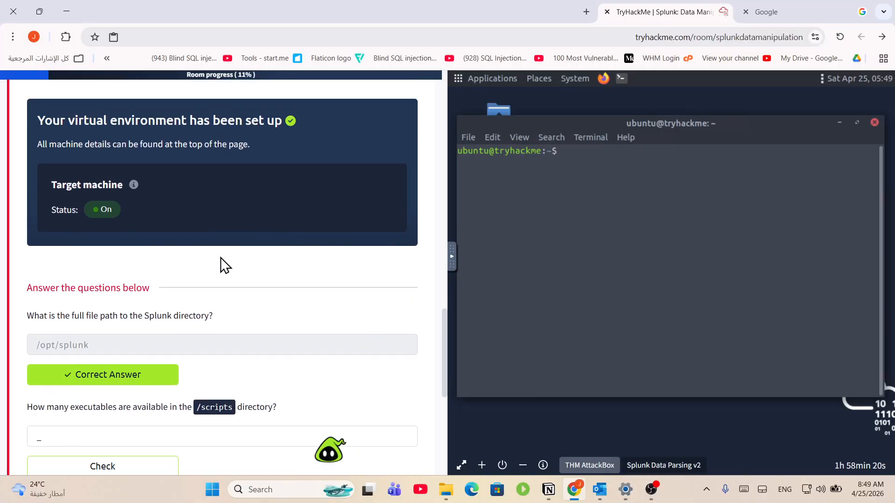
pyautogui.scroll(3, 214, 256)
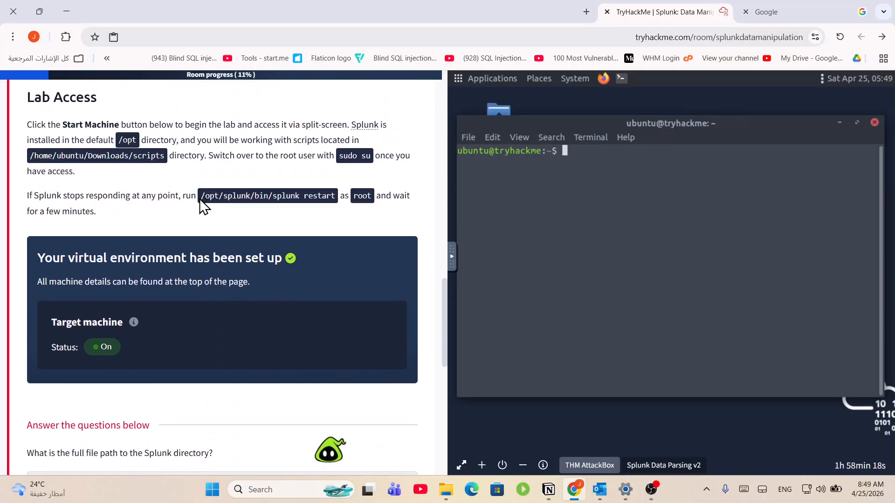
# - Copy the scripts directory path /home/ubuntu/Downloads/scripts from the Lab Access notes
pyautogui.moveTo(198, 191); pyautogui.dragTo(272, 196)
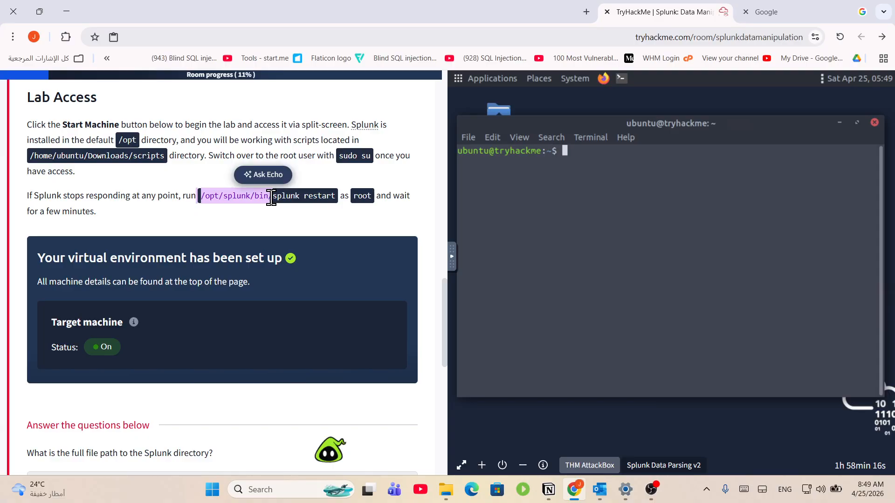
pyautogui.moveTo(161, 158); pyautogui.dragTo(27, 157)
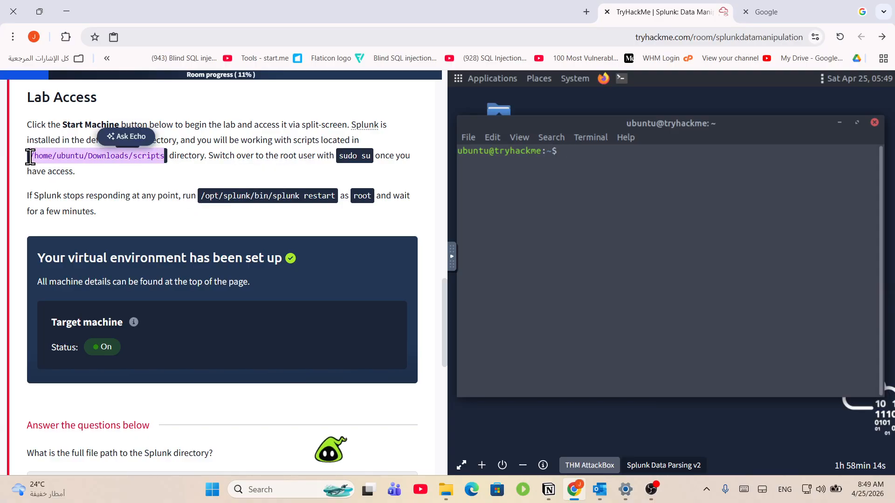
pyautogui.rightClick(29, 164)
pyautogui.click(65, 181)
# - Change the terminal's working directory to /home/ubuntu/Downloads/scripts with cd and the copied path
pyautogui.hotkey('ctrl', 'v')
pyautogui.press('Return')
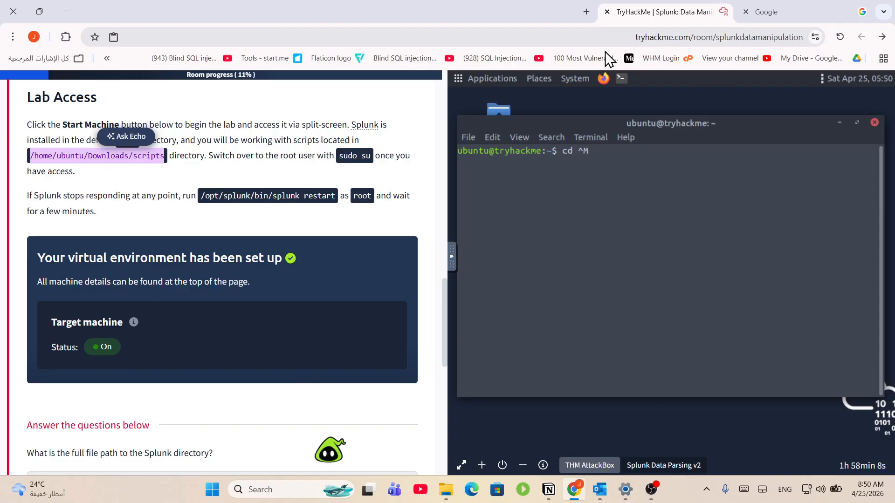
pyautogui.press('BackSpace')
pyautogui.rightClick(615, 167)
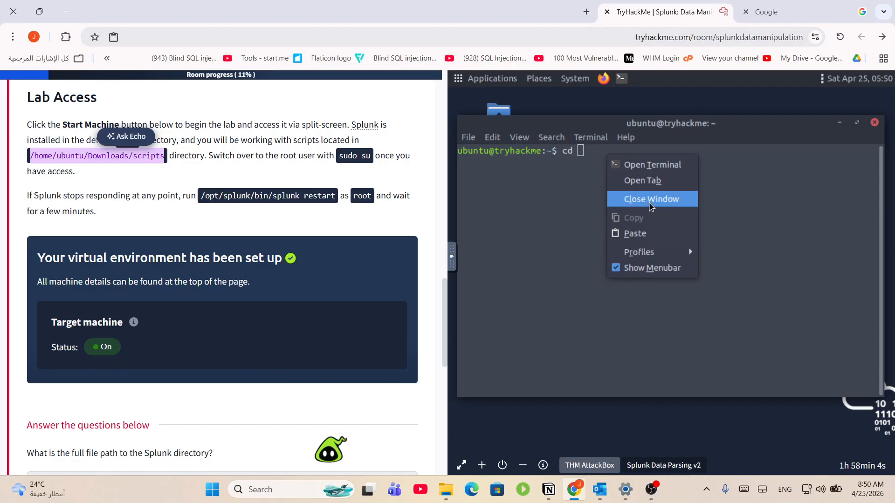
pyautogui.click(652, 234)
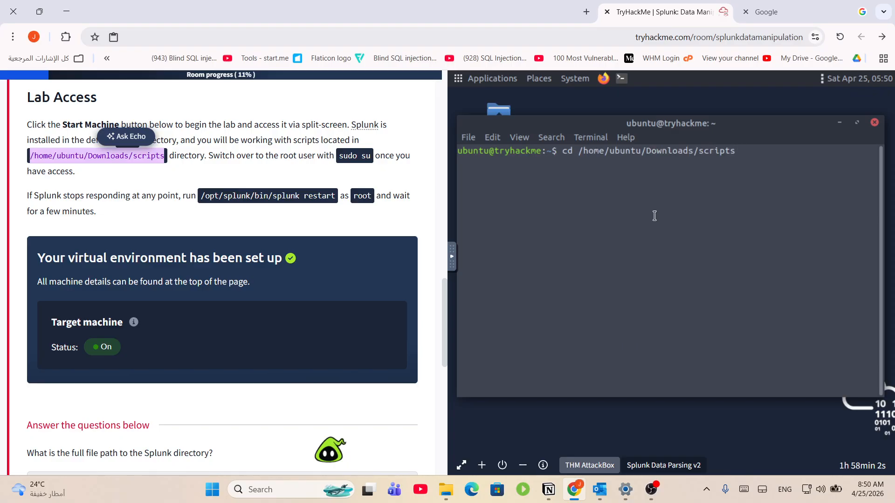
pyautogui.press('Return')
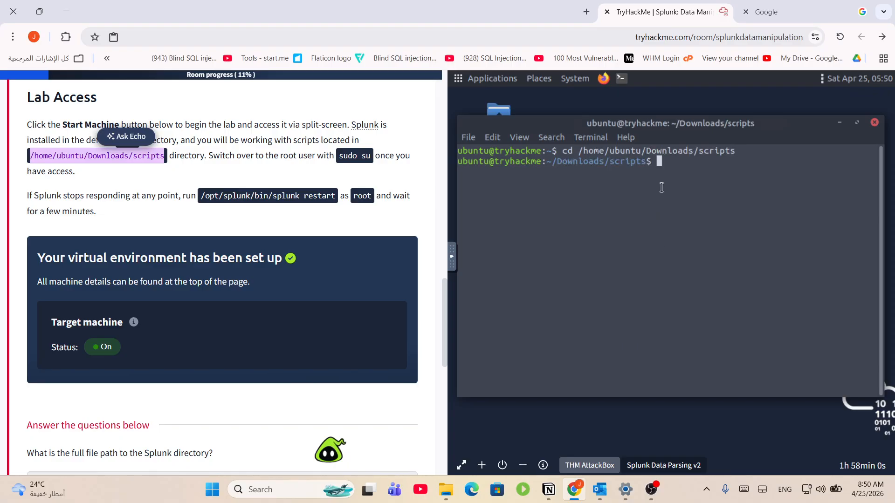
# - List the scripts directory with ls and compare its files with the Task 2 question on executables
pyautogui.write('ls')
pyautogui.press('Return')
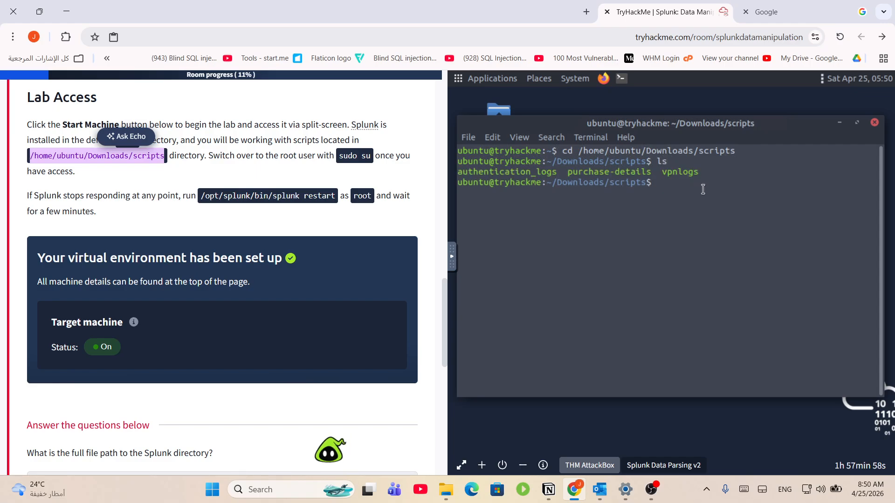
pyautogui.scroll(-3, 260, 342)
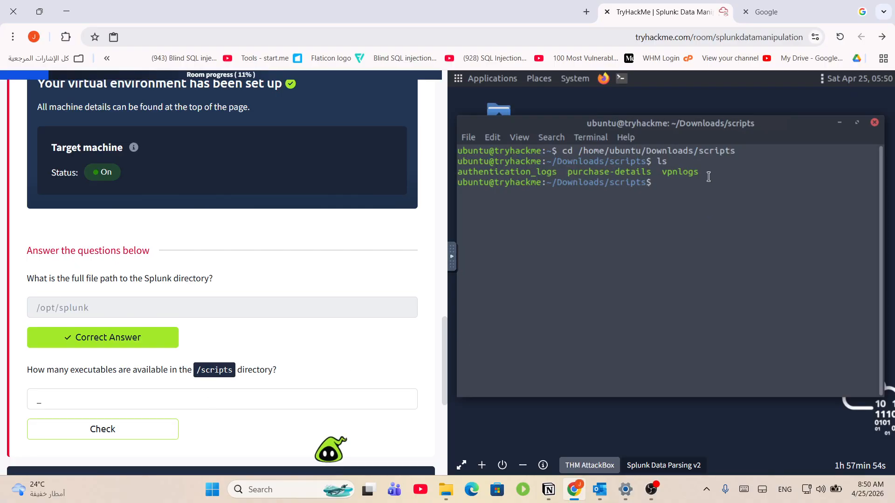
pyautogui.moveTo(705, 172); pyautogui.dragTo(588, 172)
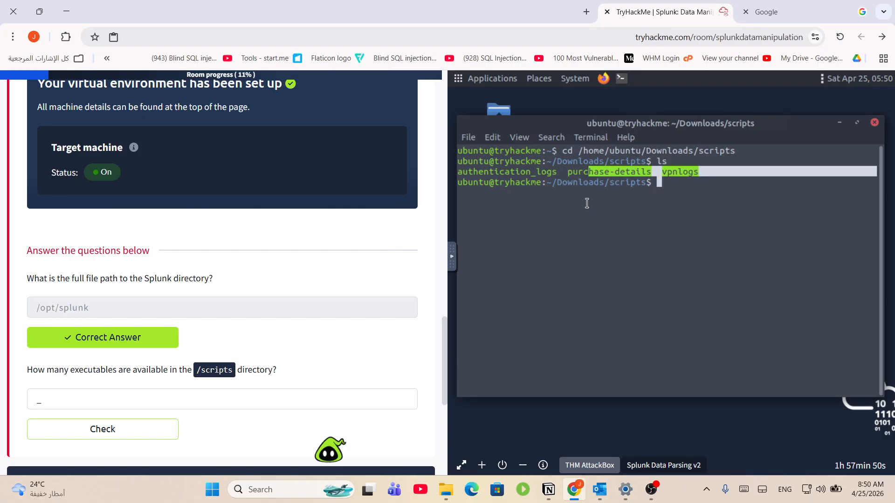
# - List the scripts directory in long format with ls -la and examine the files' execute permissions
pyautogui.click(662, 183)
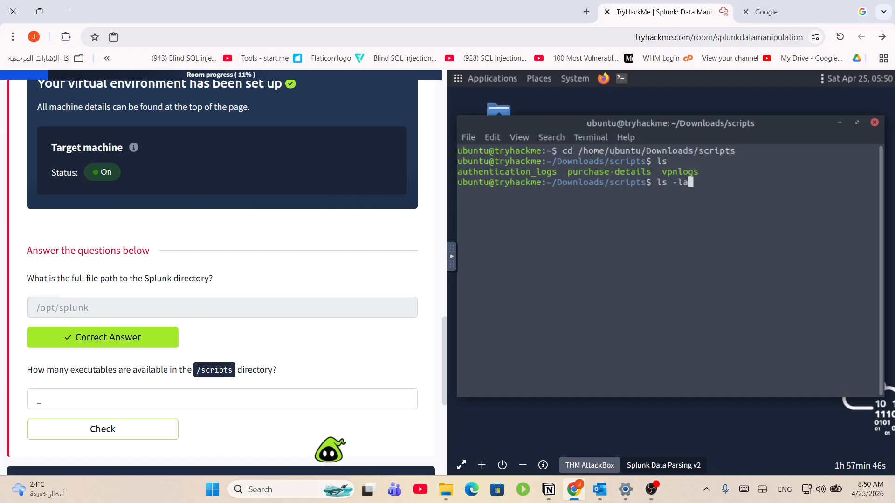
pyautogui.press('Return')
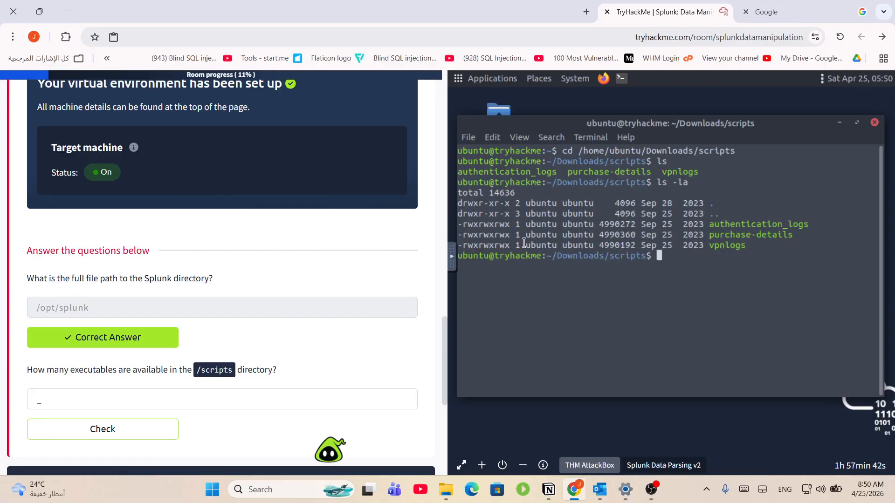
pyautogui.moveTo(462, 225); pyautogui.dragTo(515, 227)
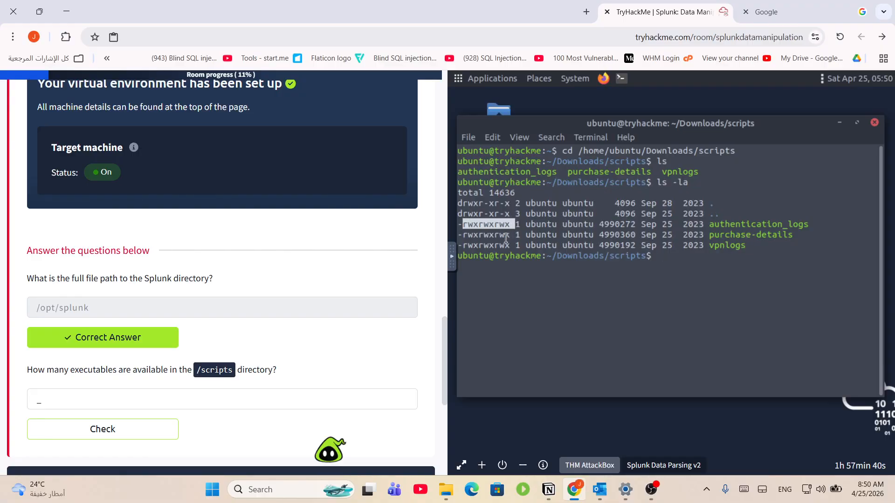
# - Check the execute permissions of the remaining script files and submit 3 as the number of executables in the /scripts directory
pyautogui.moveTo(462, 236); pyautogui.dragTo(526, 250)
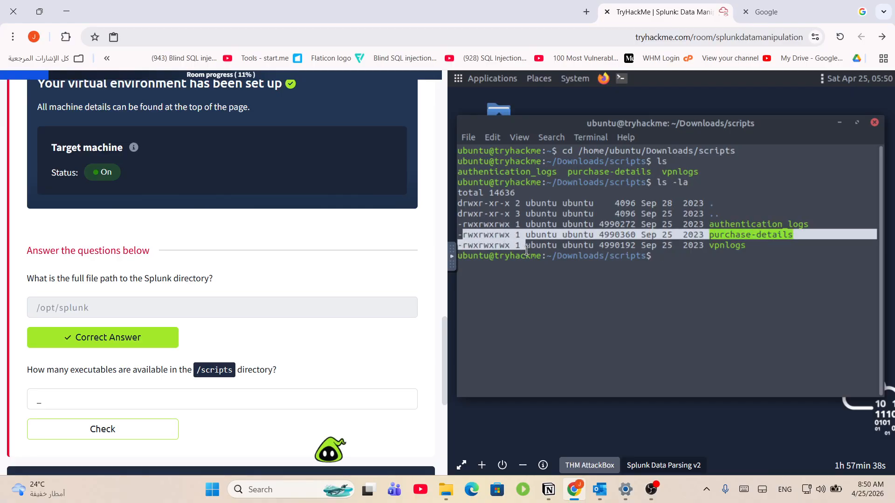
pyautogui.click(143, 394)
pyautogui.write('3')
pyautogui.press('Return')
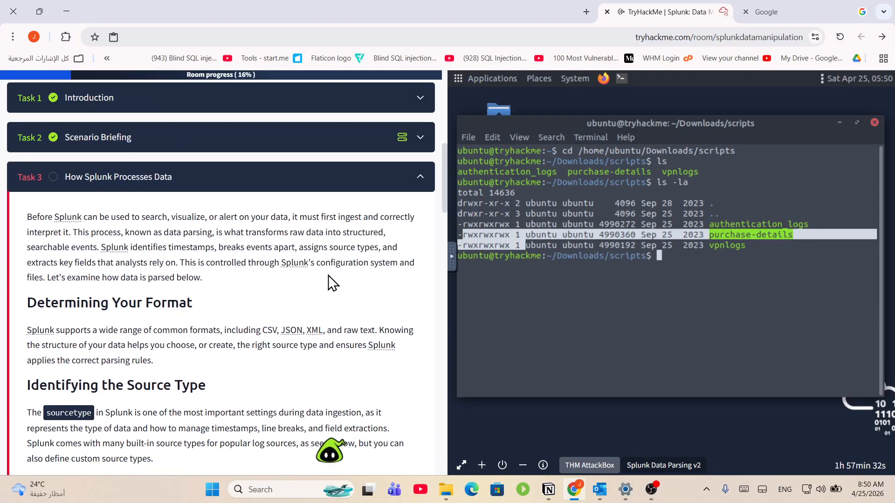
pyautogui.click(624, 214)
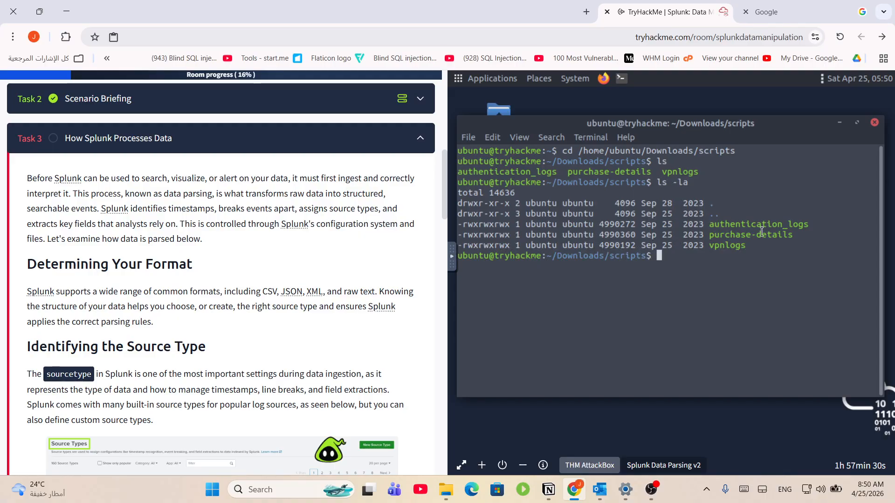
pyautogui.moveTo(761, 232); pyautogui.dragTo(841, 266)
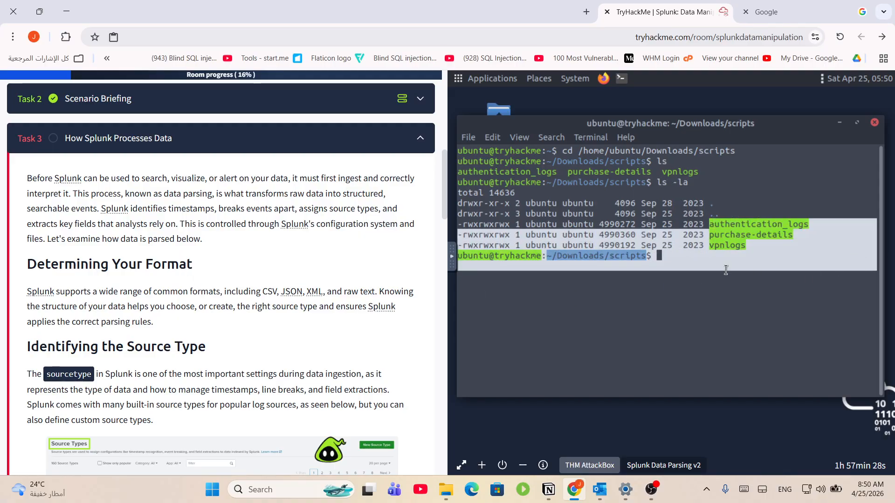
# - Read the Task 3 notes on determining the data format and identifying the source type in Splunk
pyautogui.scroll(-2, 186, 302)
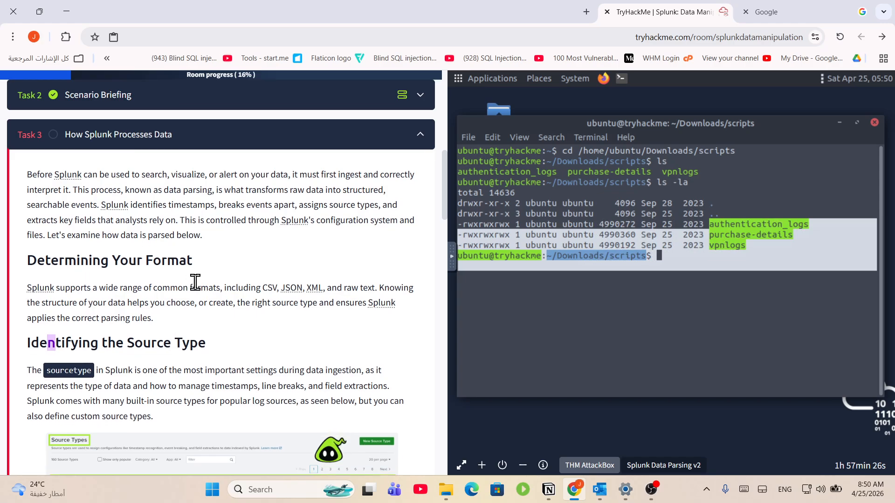
pyautogui.scroll(-2, 172, 196)
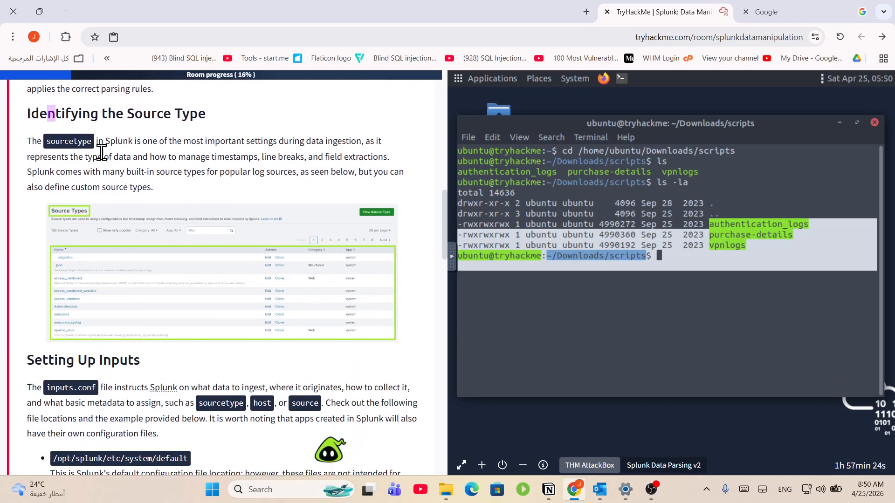
pyautogui.moveTo(31, 136); pyautogui.dragTo(365, 131)
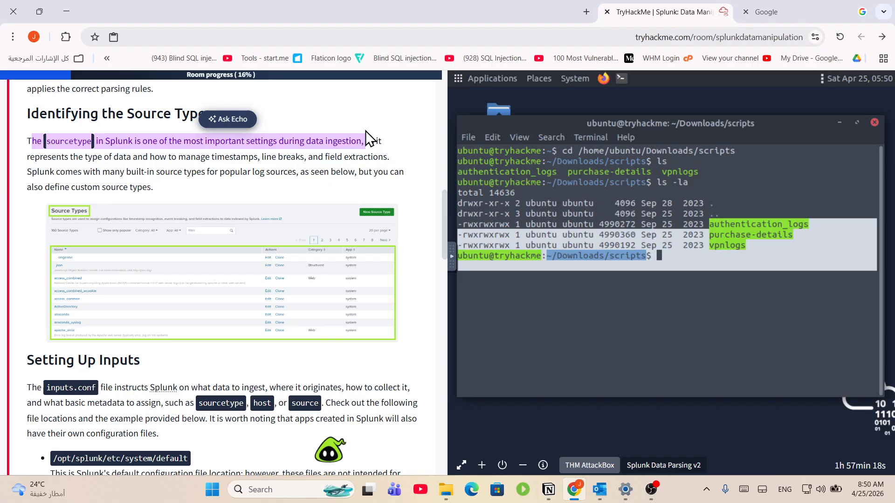
pyautogui.click(257, 156)
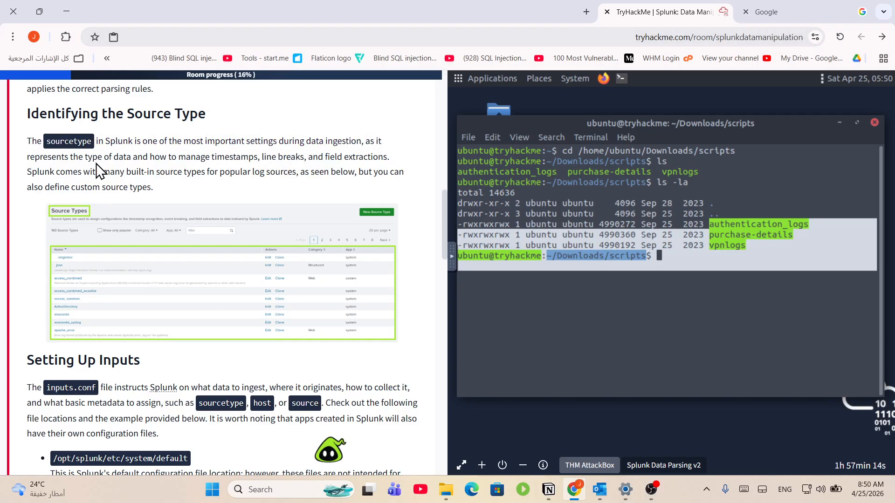
pyautogui.moveTo(92, 156); pyautogui.dragTo(400, 190)
pyautogui.scroll(-2, 186, 216)
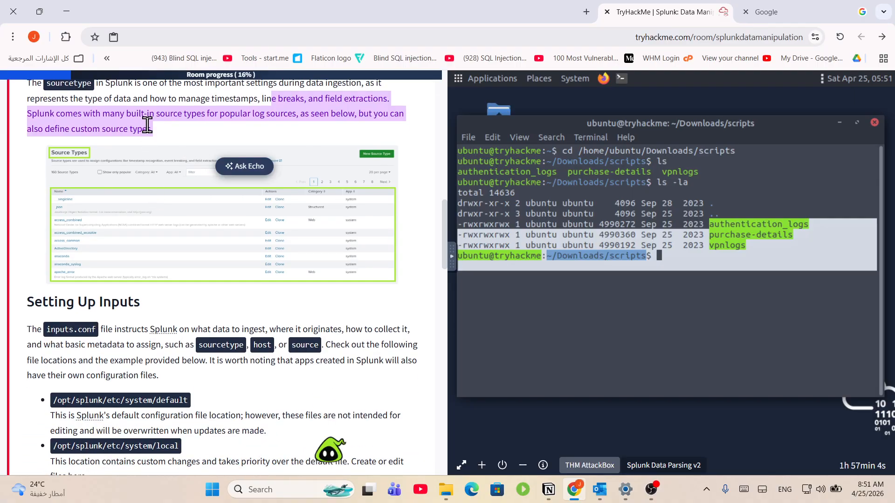
pyautogui.click(158, 139)
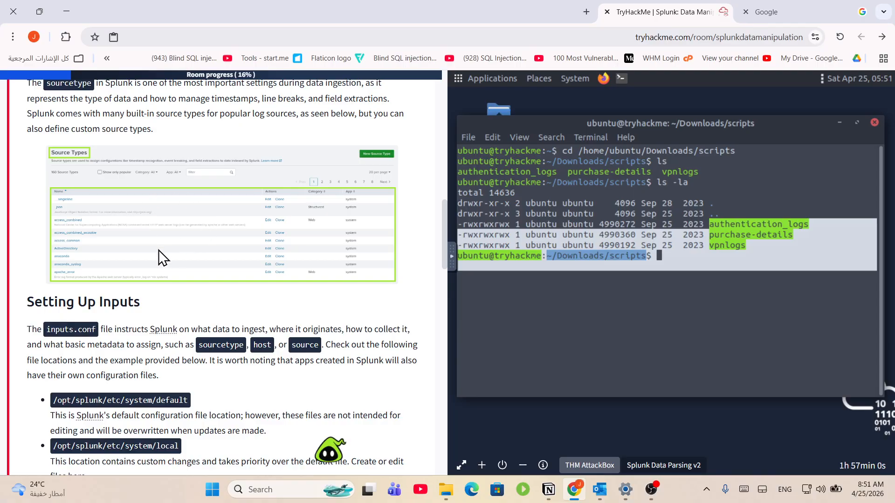
# - Copy the target machine's IP address and review the Task 2 Scenario Briefing for its lab access notes
pyautogui.scroll(12, 240, 257)
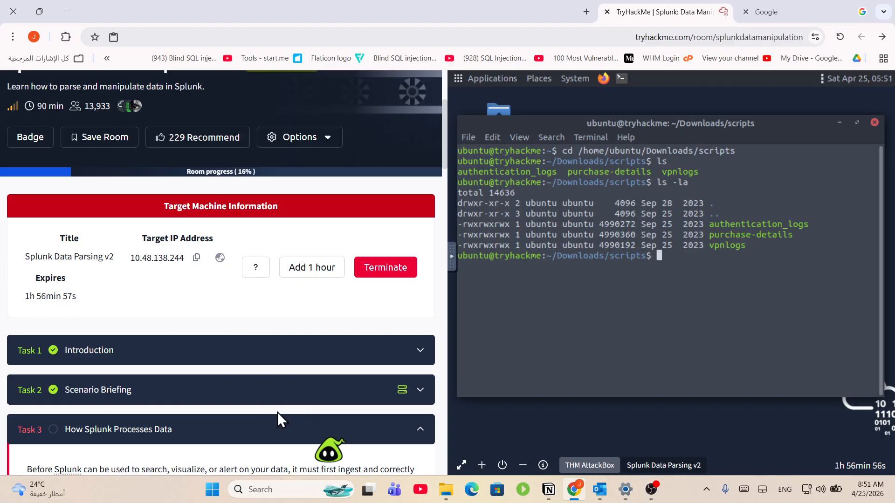
pyautogui.click(196, 257)
pyautogui.click(229, 390)
pyautogui.scroll(-15, 223, 334)
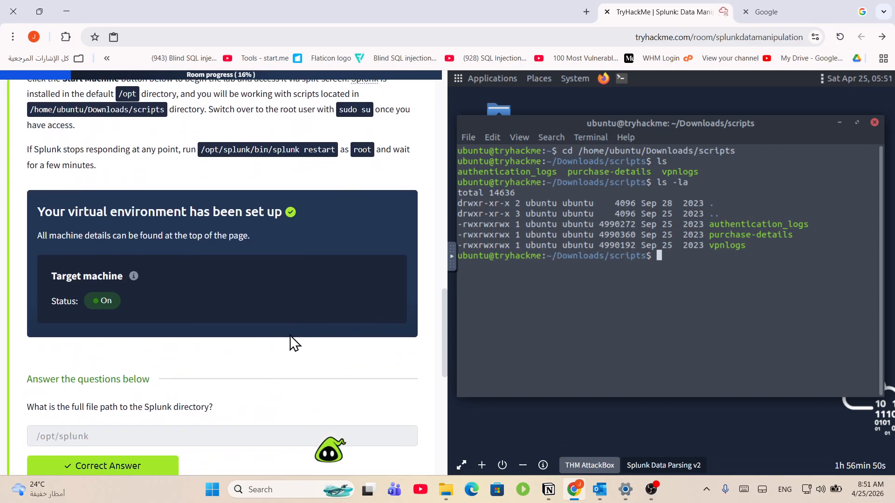
pyautogui.scroll(-3, 351, 291)
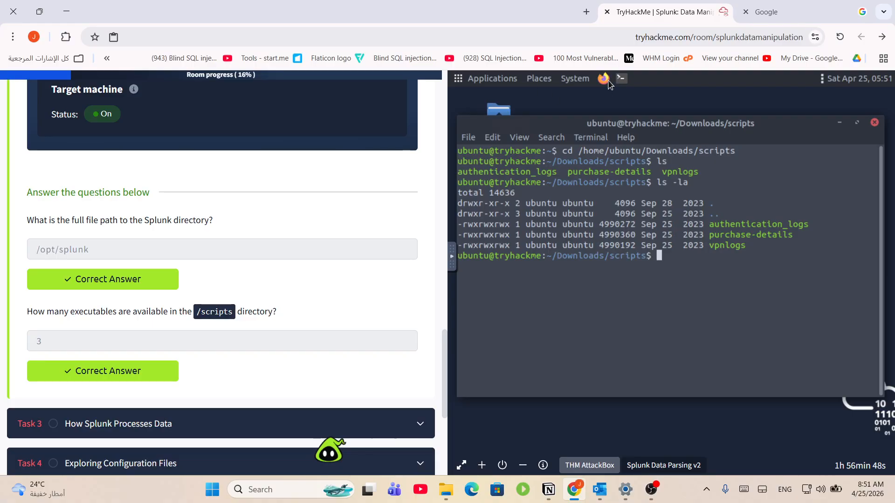
pyautogui.scroll(20, 317, 259)
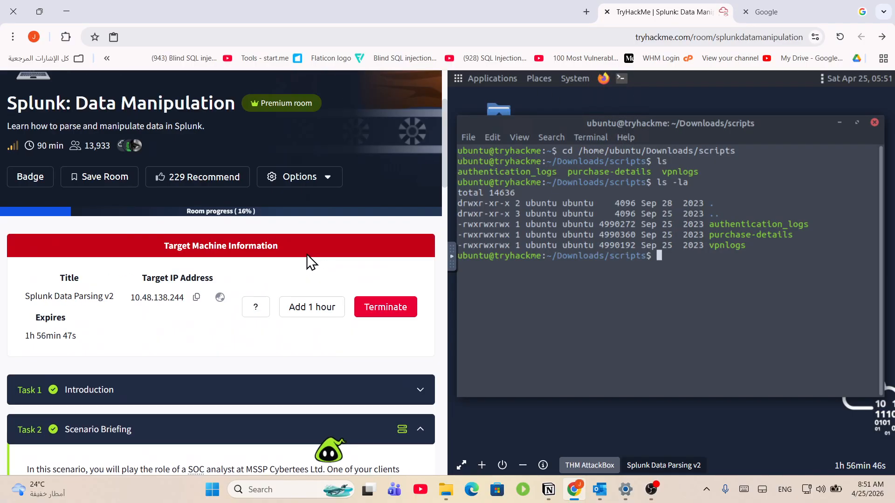
pyautogui.scroll(-5, 315, 256)
pyautogui.scroll(5, 376, 265)
pyautogui.scroll(-1, 369, 259)
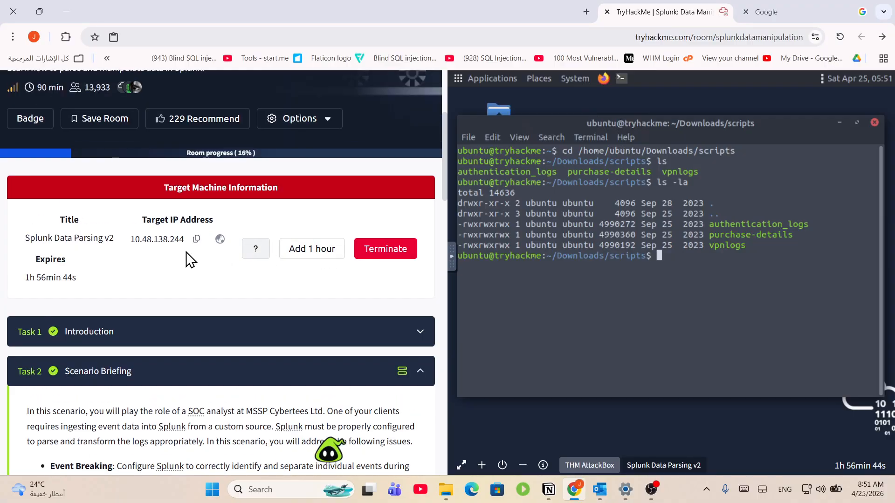
pyautogui.scroll(-12, 312, 326)
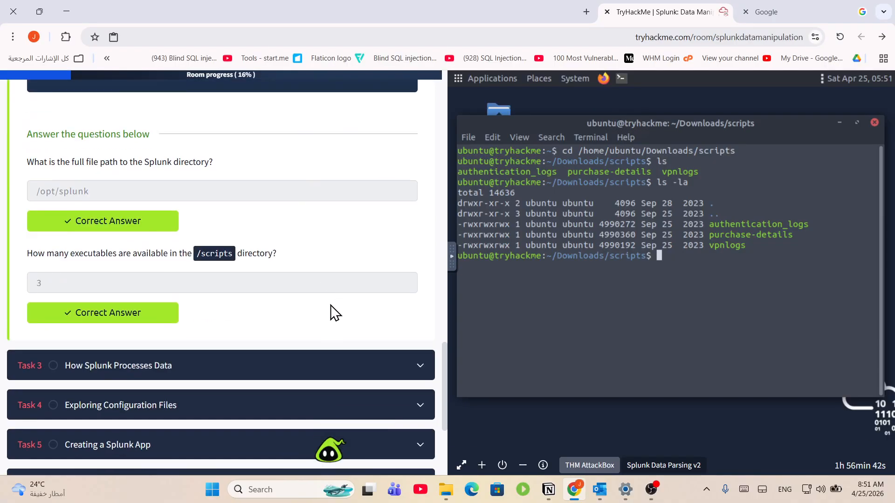
# - Expand Task 3, How Splunk Processes Data, and read the Setting Up Inputs introduction about the inputs.conf file
pyautogui.click(287, 365)
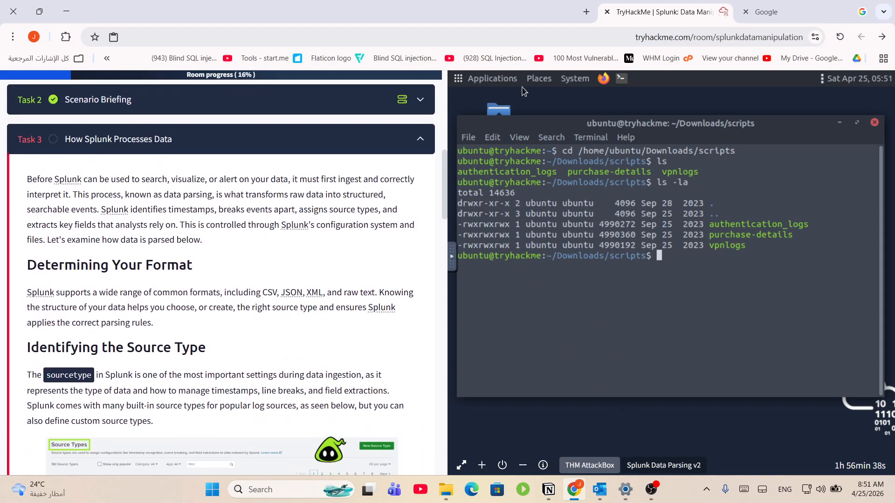
pyautogui.scroll(-10, 178, 131)
pyautogui.scroll(5, 203, 222)
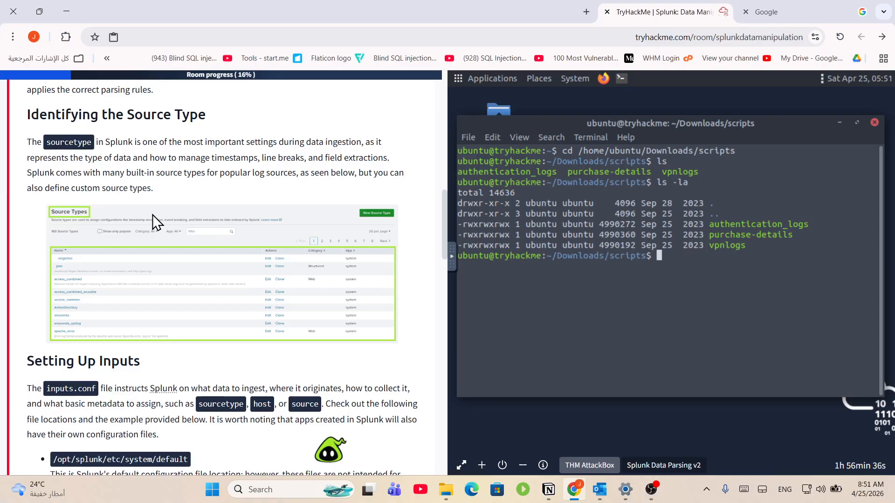
pyautogui.scroll(-3, 168, 292)
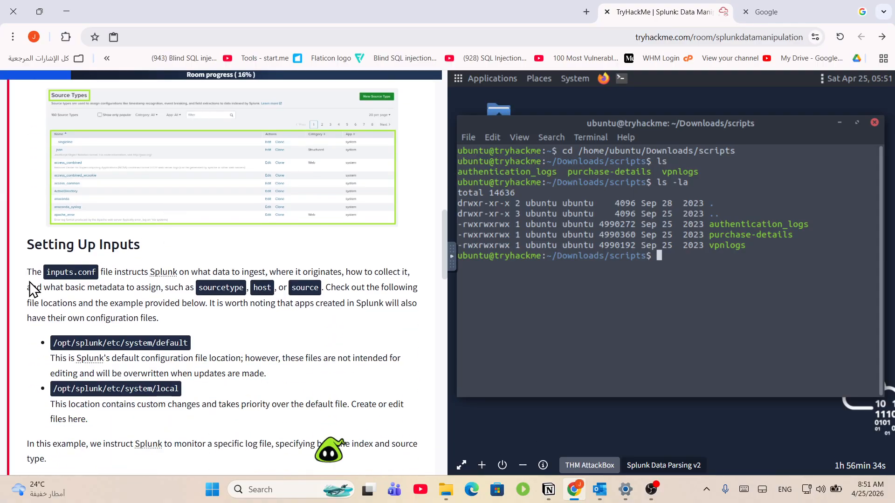
pyautogui.moveTo(46, 273); pyautogui.dragTo(399, 272)
pyautogui.click(361, 276)
pyautogui.moveTo(344, 273); pyautogui.dragTo(383, 304)
pyautogui.moveTo(101, 293); pyautogui.dragTo(189, 337)
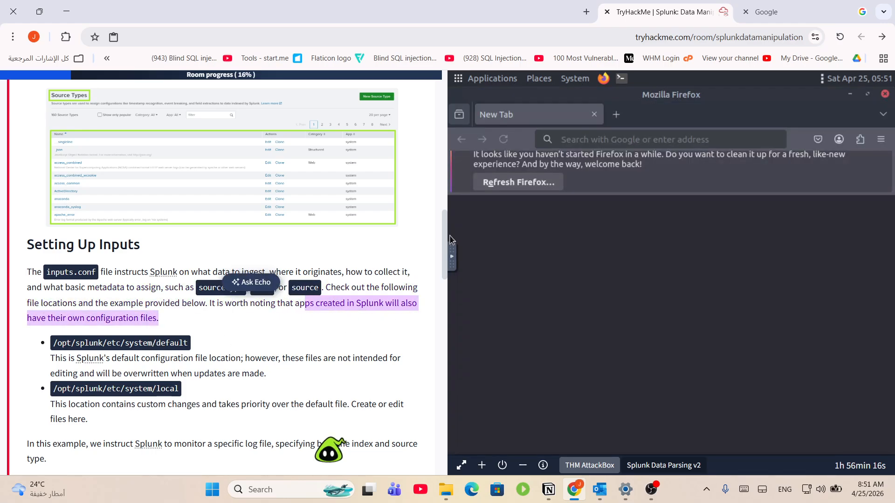
pyautogui.rightClick(609, 142)
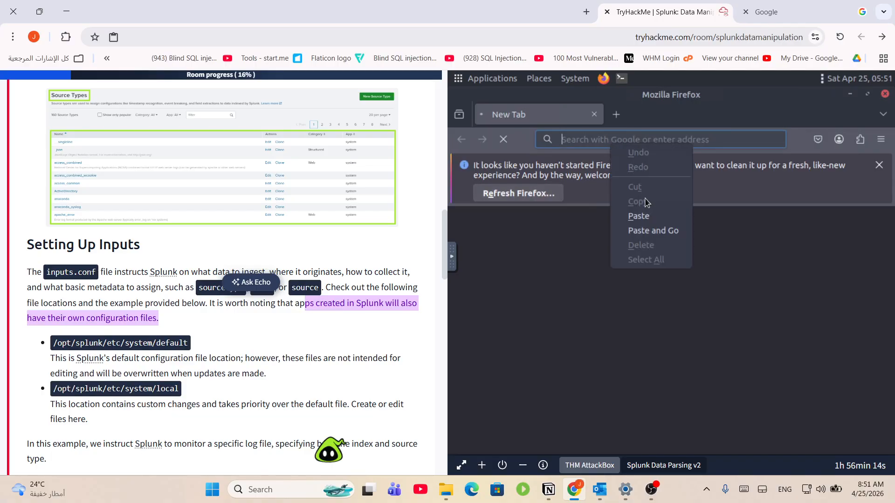
pyautogui.click(650, 230)
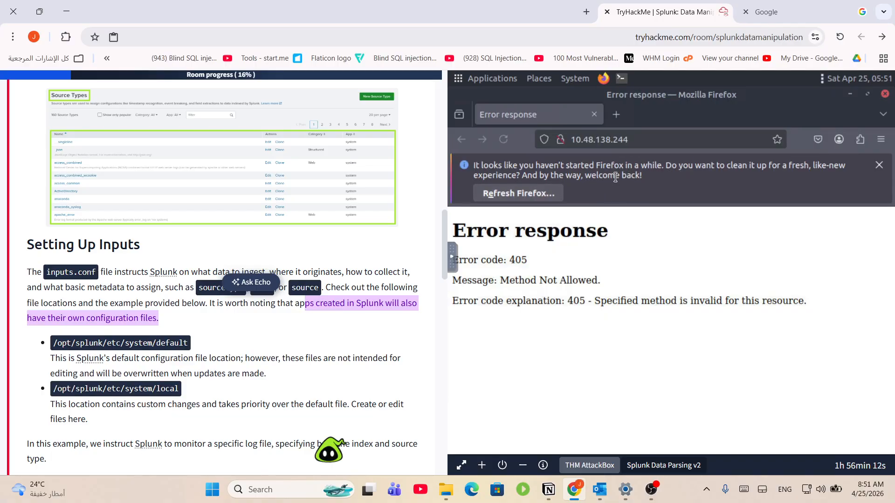
pyautogui.click(578, 143)
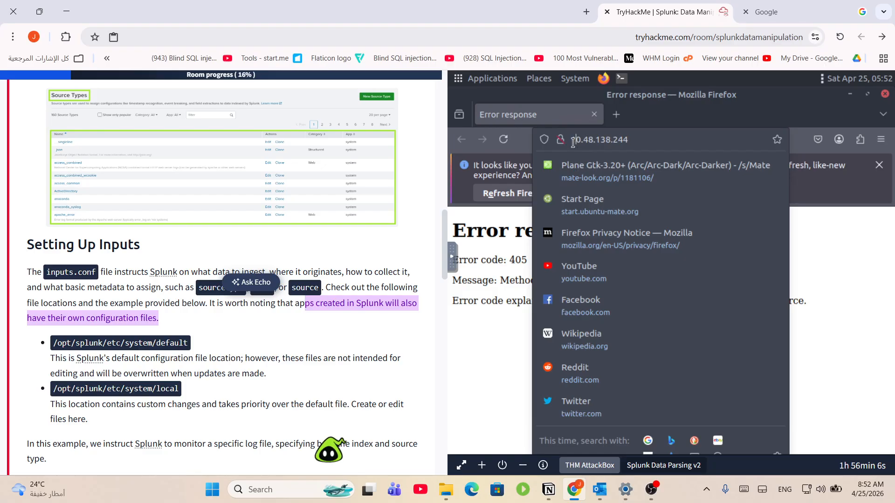
pyautogui.click(588, 142)
pyautogui.write('http:/')
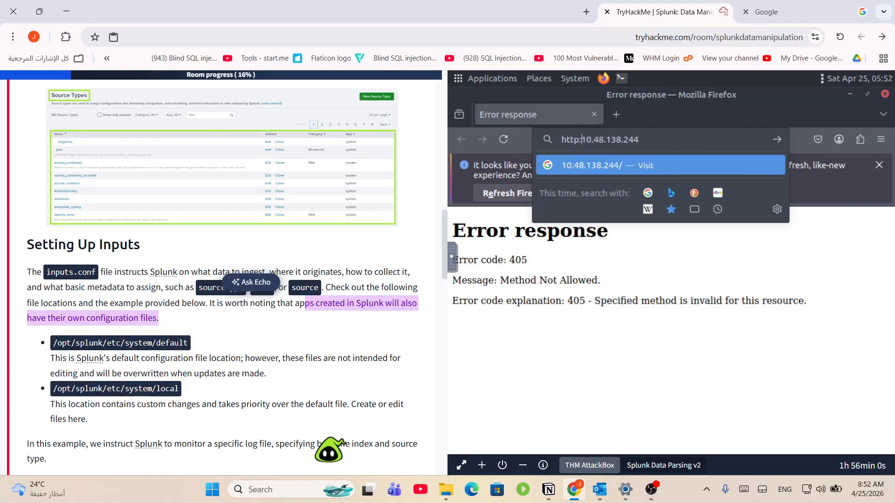
pyautogui.press('Return')
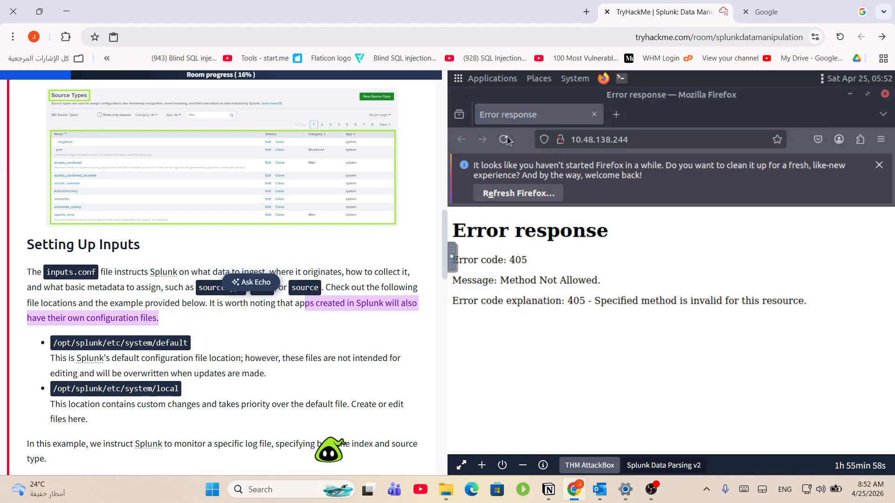
pyautogui.click(849, 94)
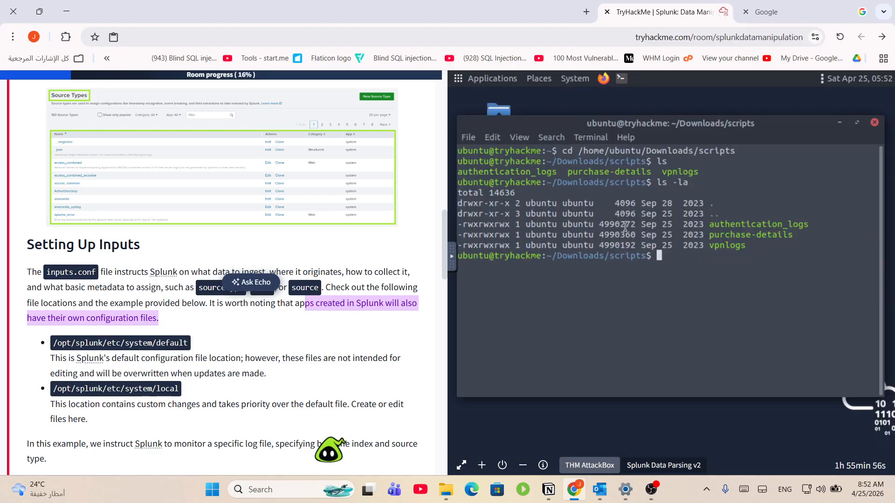
# - Examine how inputs.conf defines the data to ingest, its origin and collection, and the sourcetype, host and source metadata
pyautogui.scroll(-1, 86, 268)
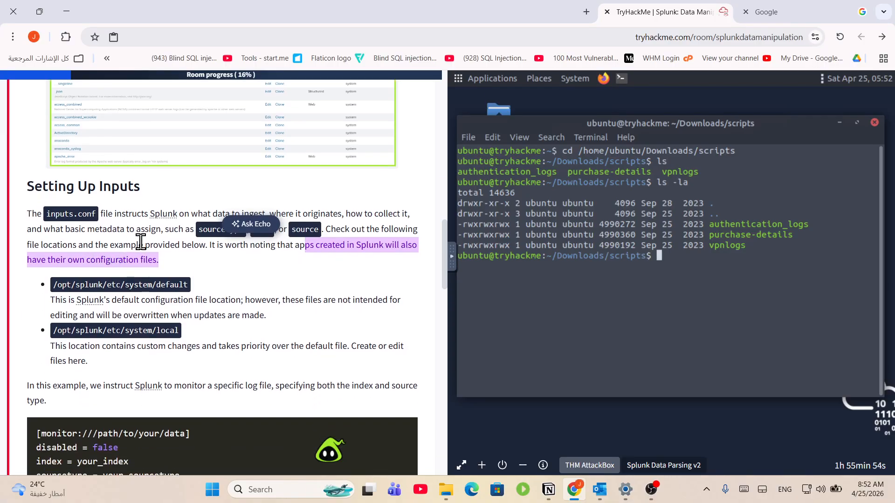
pyautogui.click(158, 240)
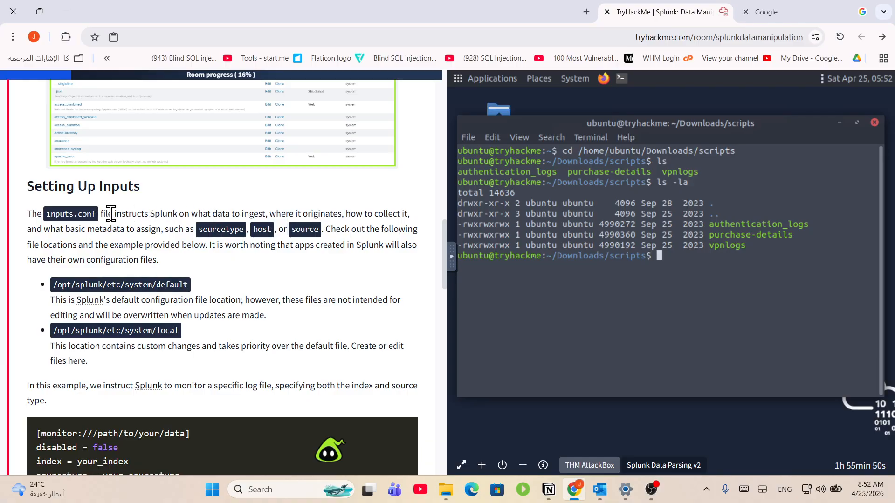
pyautogui.moveTo(117, 217); pyautogui.dragTo(270, 215)
pyautogui.moveTo(97, 215); pyautogui.dragTo(47, 214)
pyautogui.moveTo(125, 215); pyautogui.dragTo(412, 229)
pyautogui.click(288, 215)
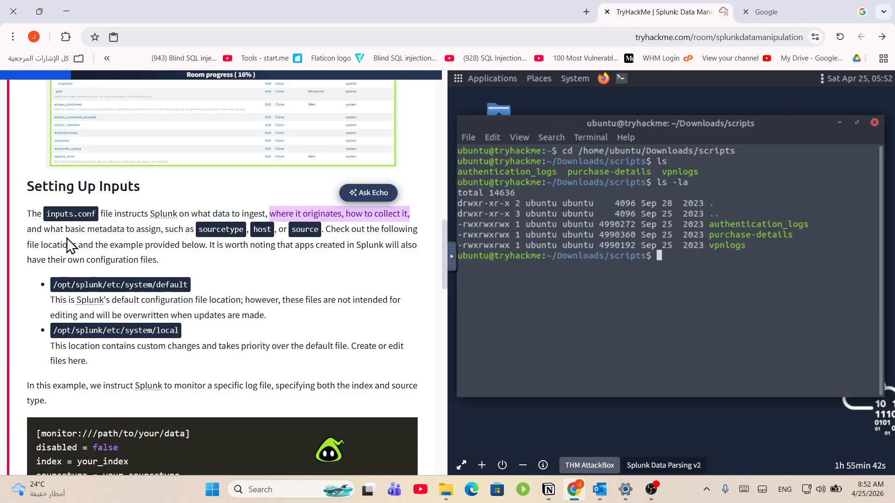
pyautogui.moveTo(65, 229); pyautogui.dragTo(273, 229)
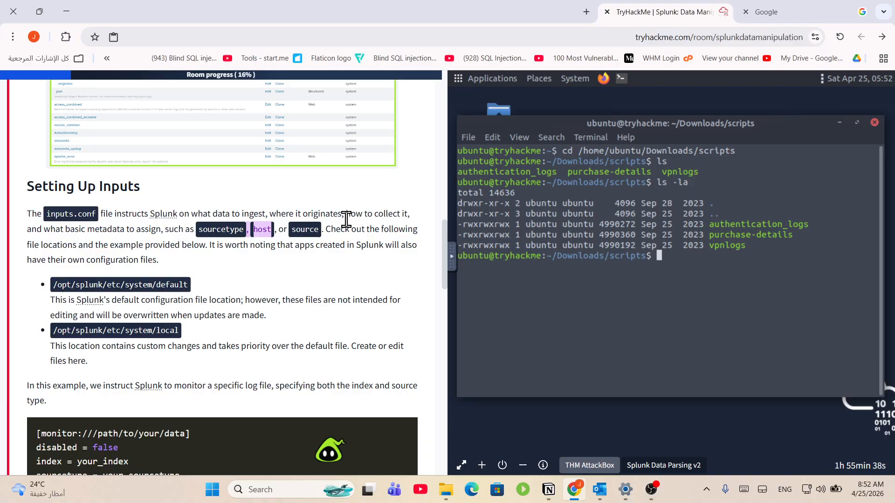
pyautogui.click(321, 238)
pyautogui.moveTo(345, 228); pyautogui.dragTo(333, 254)
pyautogui.click(253, 262)
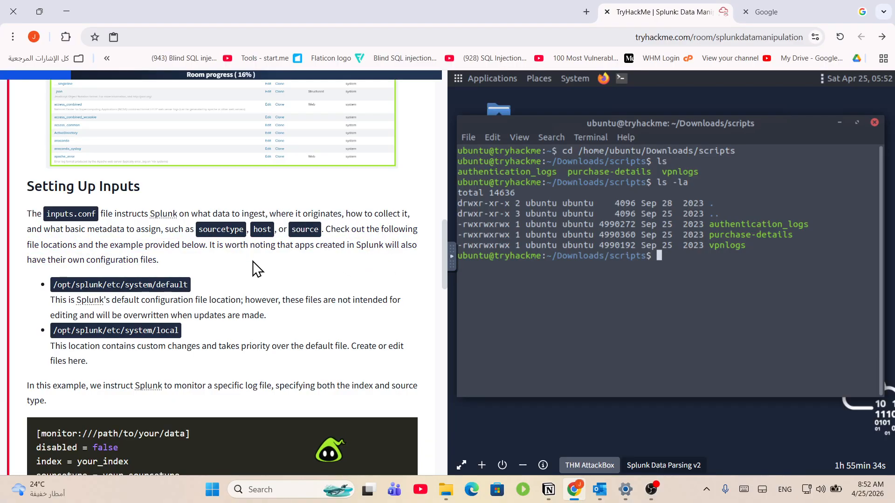
# - Change the terminal's directory to the copied path /opt/splunk/etc/system/default with cd and read the note about editing those default files
pyautogui.moveTo(188, 285); pyautogui.dragTo(63, 288)
pyautogui.rightClick(64, 288)
pyautogui.click(92, 298)
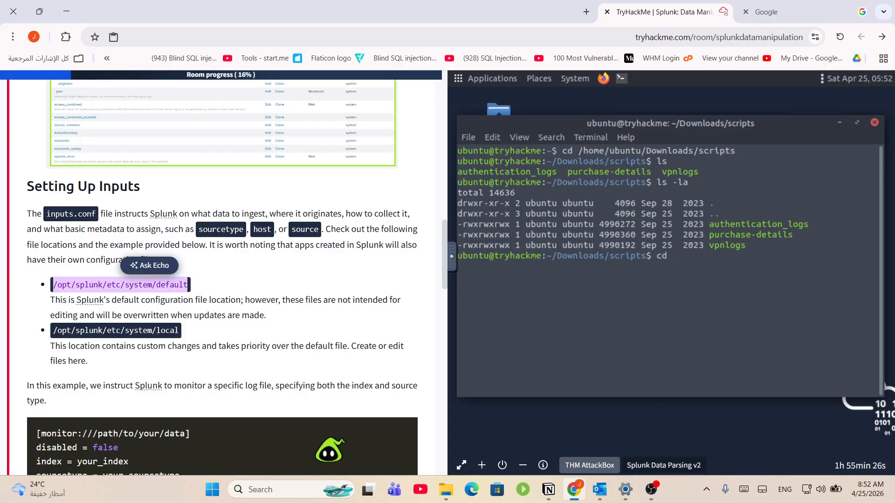
pyautogui.rightClick(699, 279)
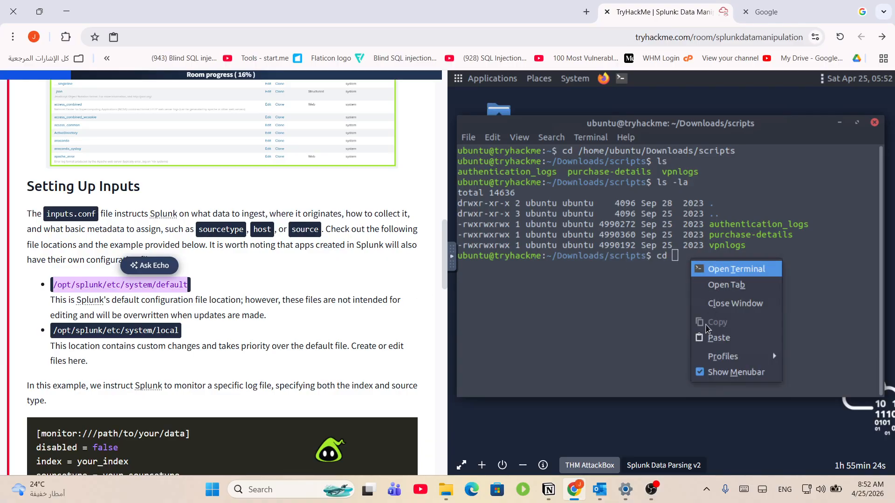
pyautogui.click(706, 335)
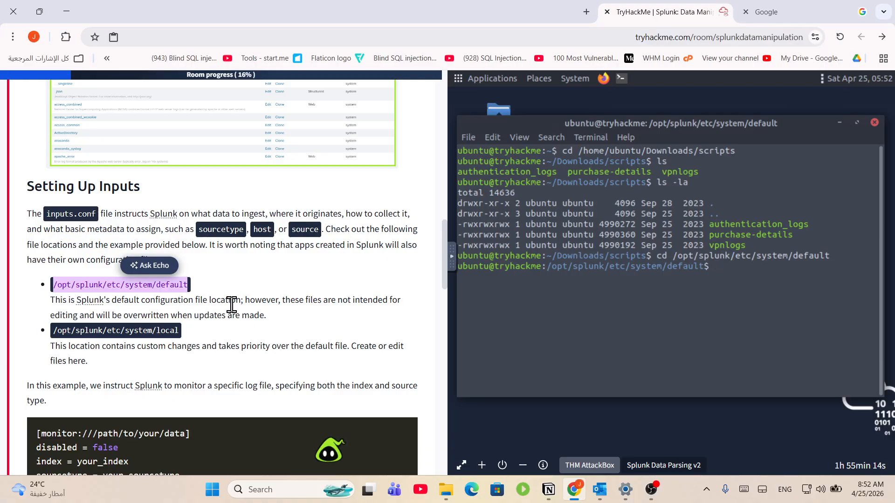
pyautogui.moveTo(250, 301); pyautogui.dragTo(370, 324)
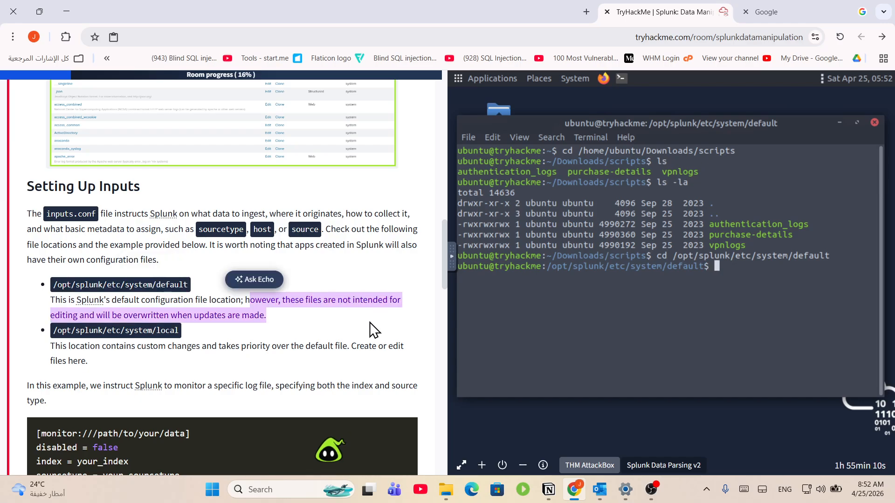
# - List the files in /opt/splunk/etc/system/default with ls and copy the file name inputs.conf from the listing
pyautogui.click(371, 326)
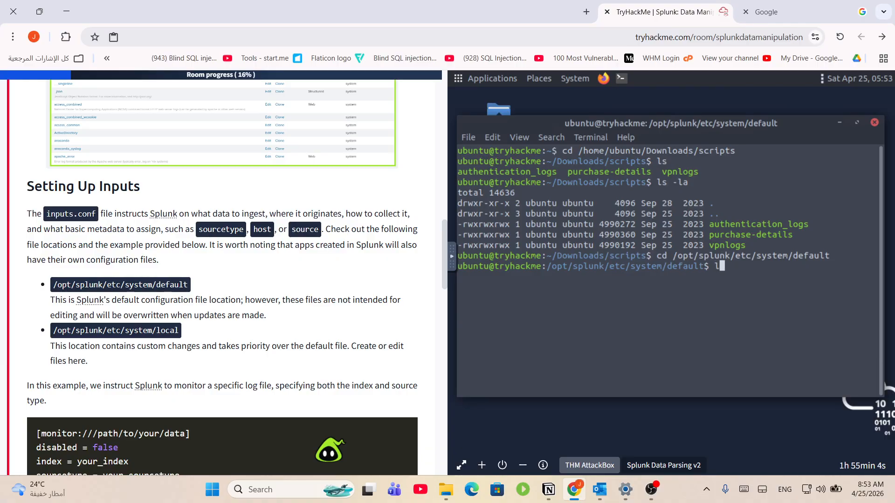
pyautogui.press('Return')
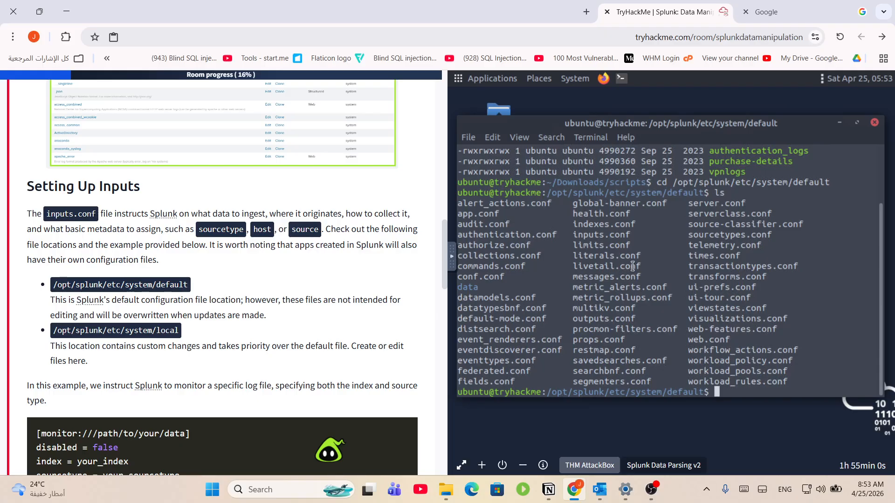
pyautogui.moveTo(631, 235); pyautogui.dragTo(574, 234)
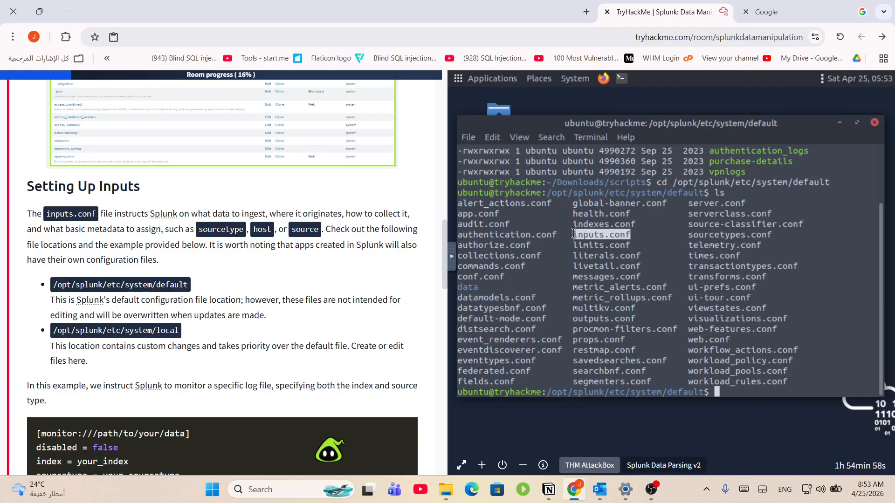
pyautogui.rightClick(587, 240)
pyautogui.click(603, 298)
# - Display the default inputs.conf with cat and look through its SSL, fschange and batch stanzas
pyautogui.click(740, 378)
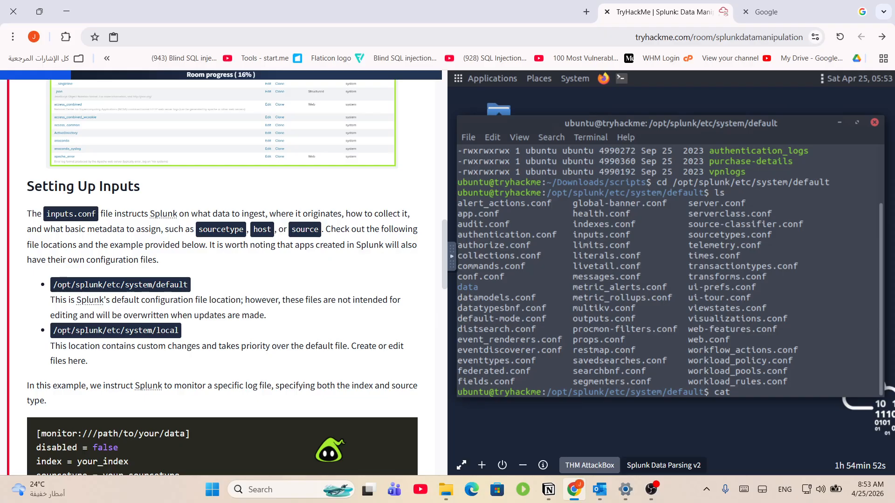
pyautogui.write('cat')
pyautogui.rightClick(812, 395)
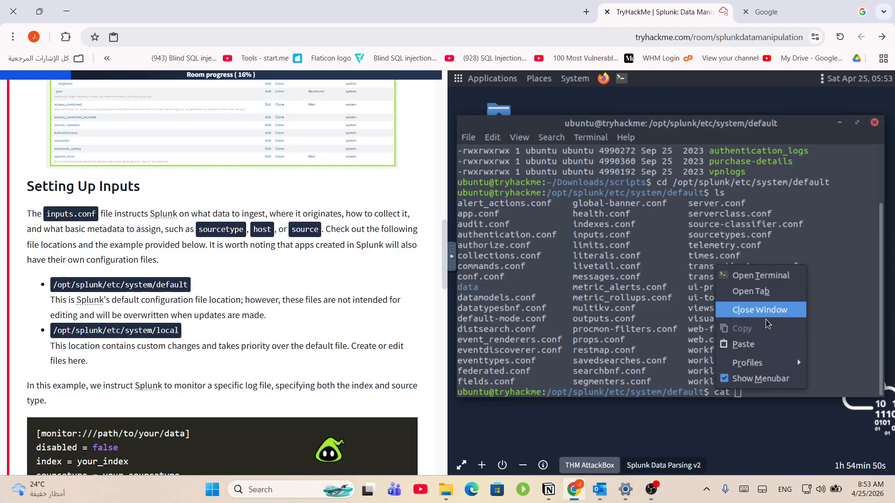
pyautogui.click(762, 347)
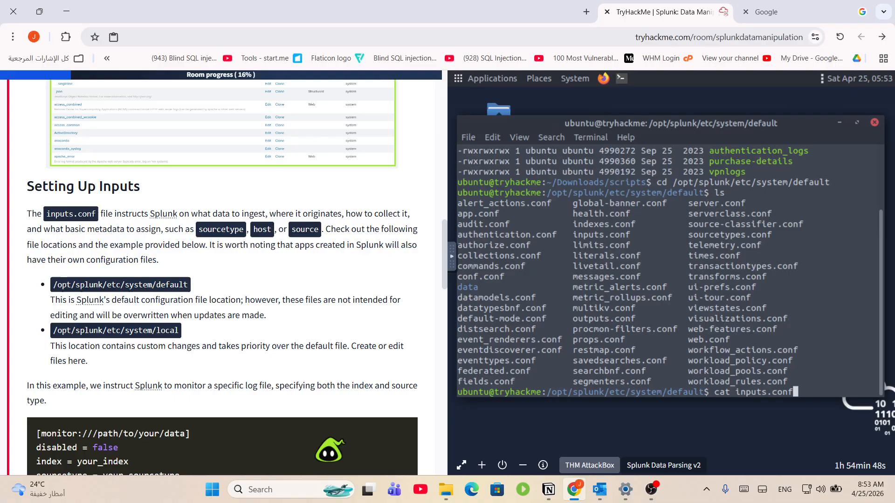
pyautogui.press('Return')
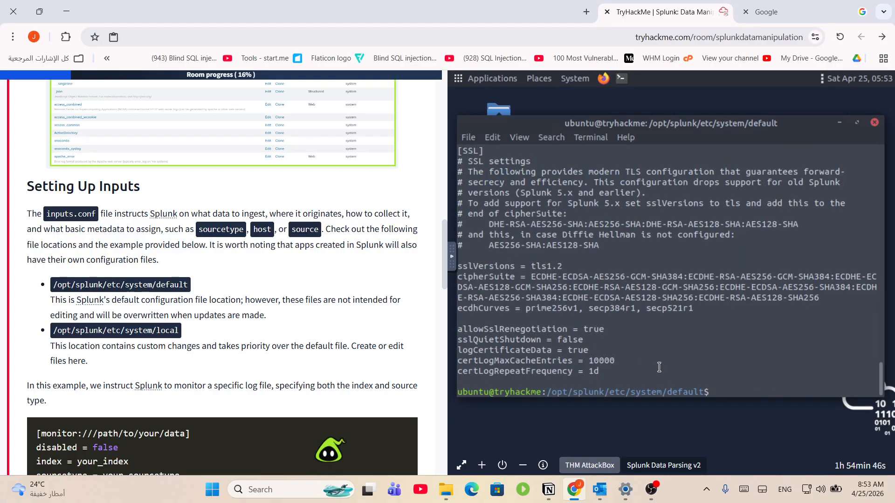
pyautogui.moveTo(570, 286); pyautogui.dragTo(577, 294)
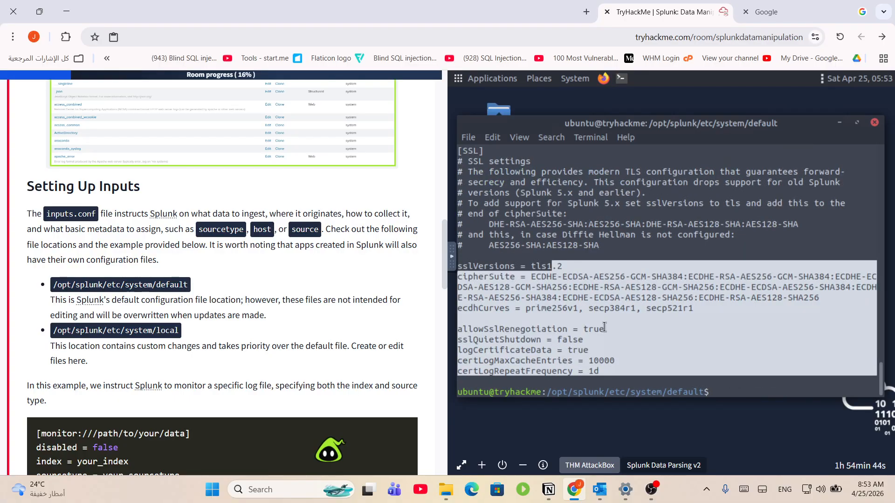
pyautogui.scroll(10, 604, 327)
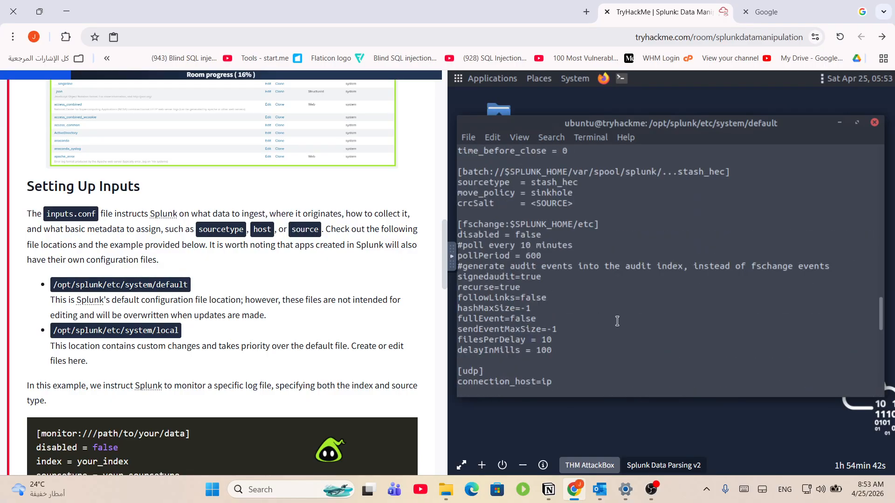
pyautogui.scroll(3, 617, 321)
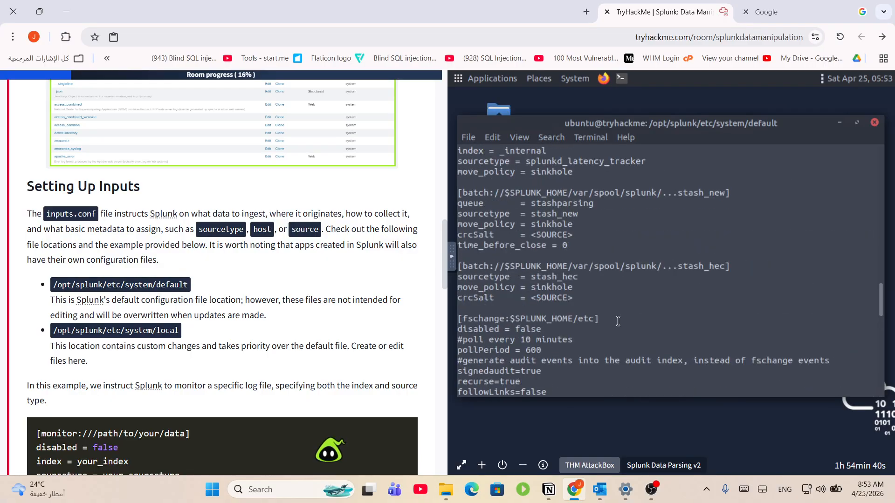
pyautogui.scroll(2, 618, 321)
pyautogui.scroll(-1, 114, 259)
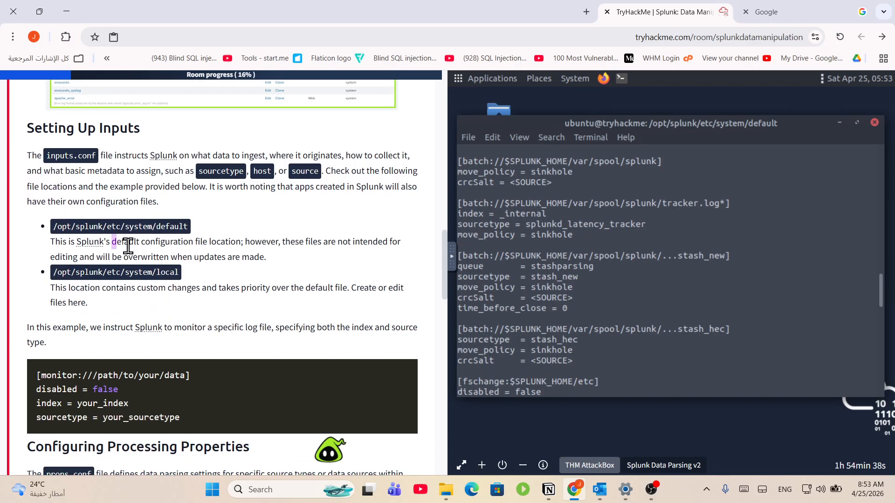
# - Read the notes on editing files in Splunk's default configuration location and on custom changes in the local location
pyautogui.moveTo(128, 246); pyautogui.dragTo(340, 264)
pyautogui.click(279, 241)
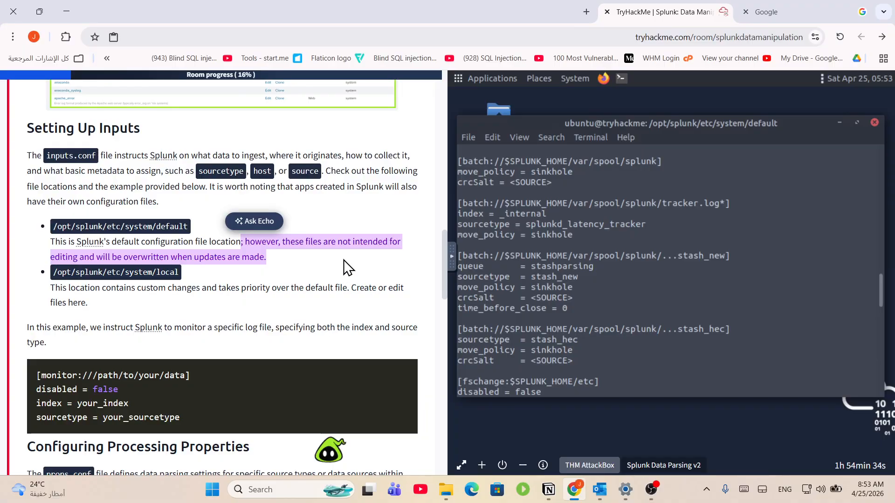
pyautogui.moveTo(336, 262); pyautogui.dragTo(147, 249)
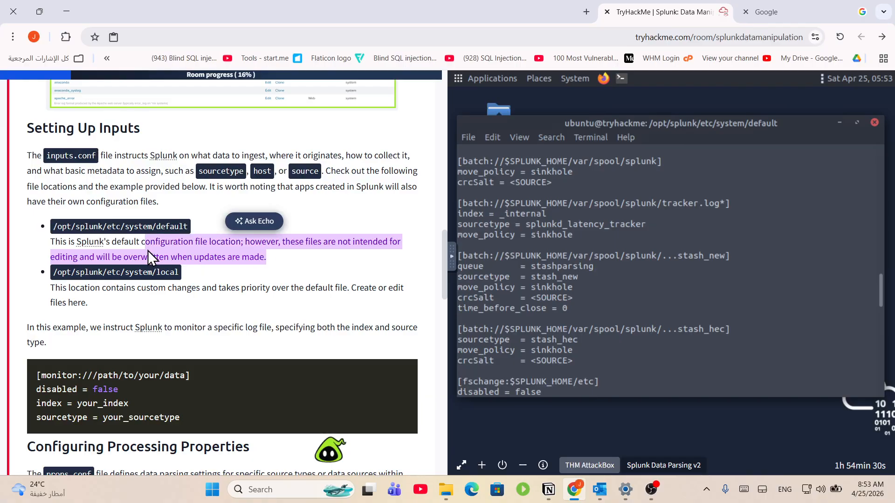
pyautogui.moveTo(65, 288); pyautogui.dragTo(342, 308)
# - Copy the path /opt/splunk/etc/system/local from the task text and change the terminal's directory to it with cd
pyautogui.moveTo(179, 273); pyautogui.dragTo(51, 274)
pyautogui.hotkey('ctrl', 'c')
pyautogui.rightClick(77, 281)
pyautogui.click(80, 287)
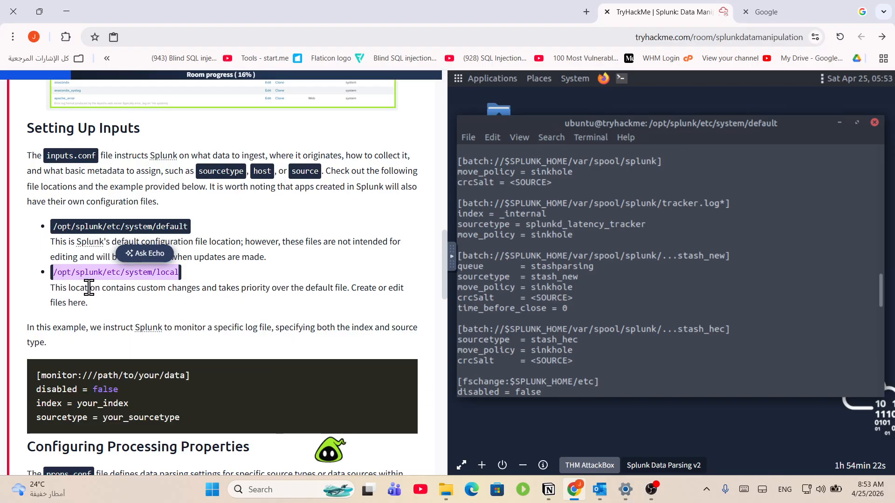
pyautogui.scroll(-15, 627, 337)
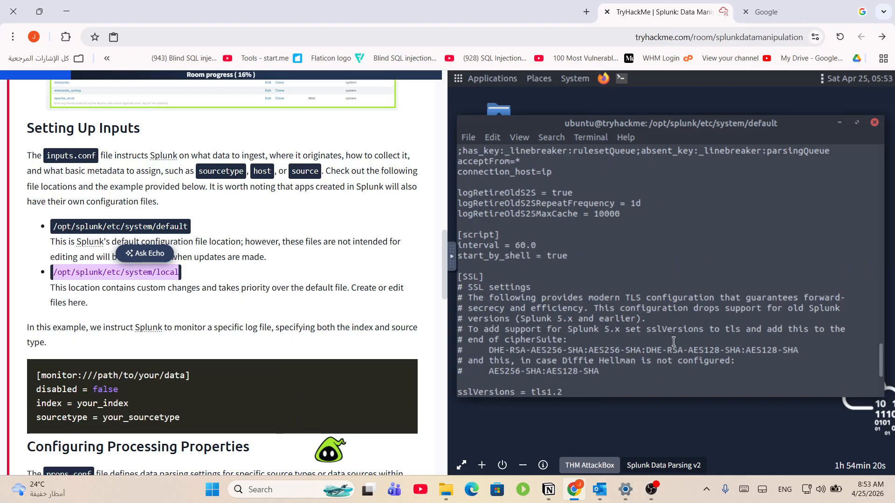
pyautogui.scroll(-4, 668, 353)
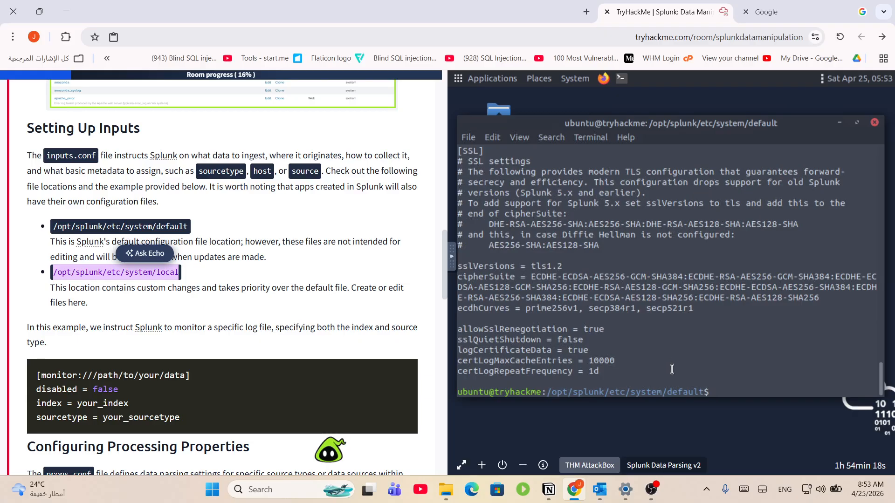
pyautogui.write('cd')
pyautogui.rightClick(734, 393)
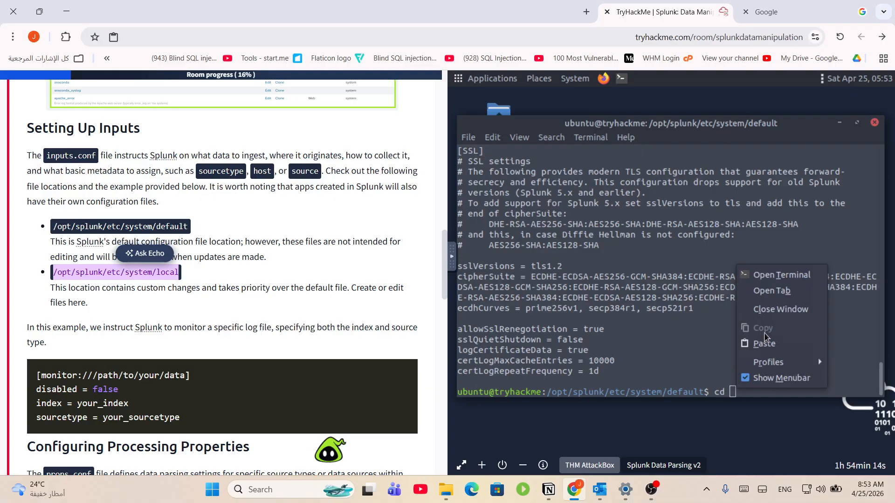
pyautogui.click(770, 345)
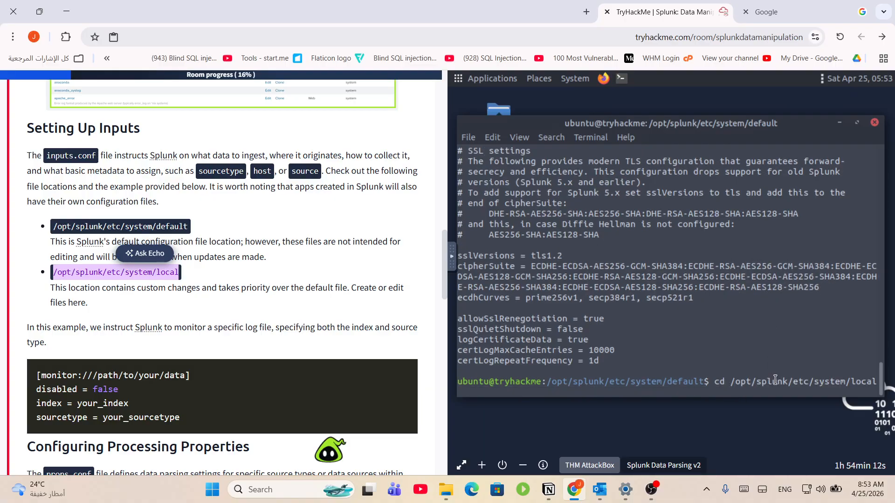
pyautogui.press('Return')
# - List the contents of the local directory with ls and check which .conf files it holds
pyautogui.write('l')
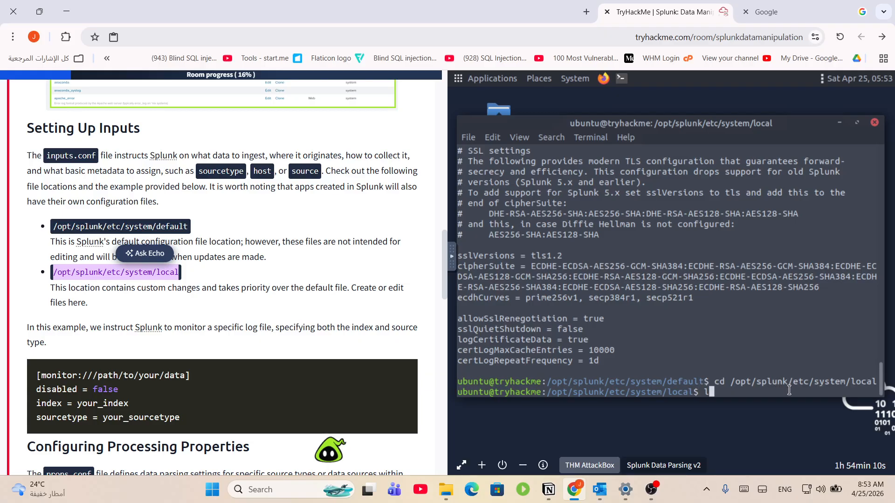
pyautogui.write('ss')
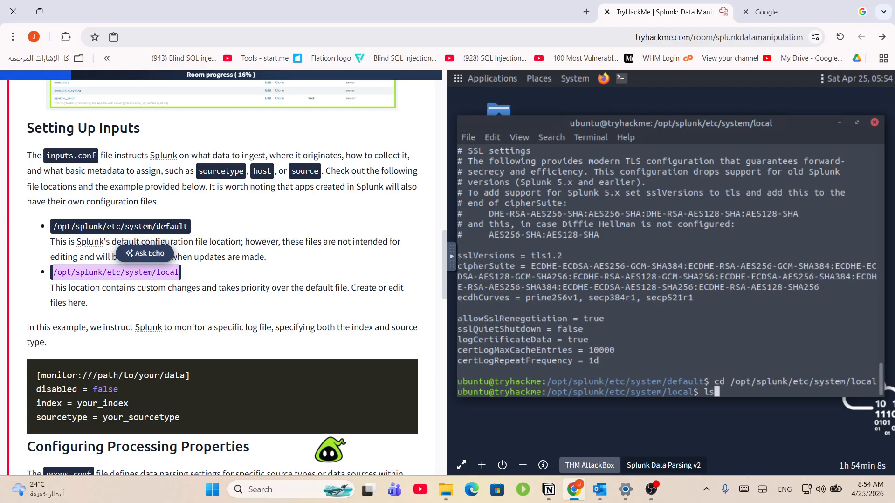
pyautogui.press('Return')
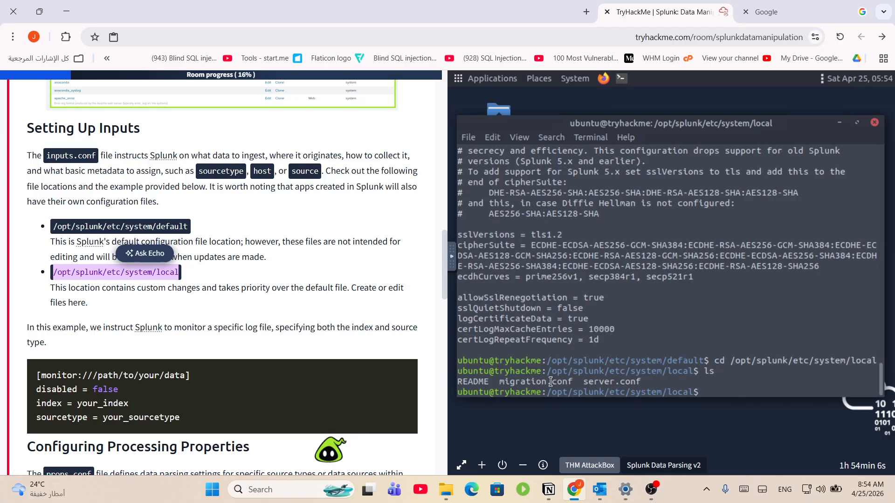
pyautogui.moveTo(646, 383); pyautogui.dragTo(512, 382)
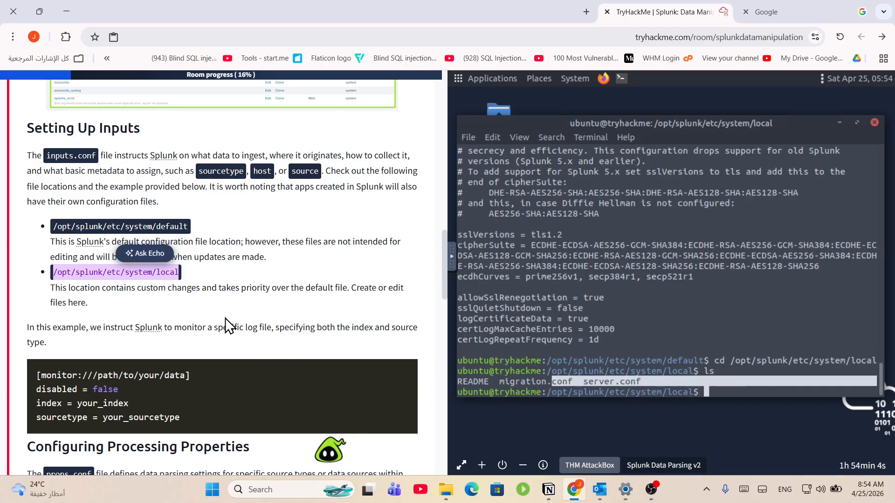
# - Examine the example monitor stanza that specifies the log file path, index and sourcetype
pyautogui.scroll(-3, 225, 317)
pyautogui.moveTo(107, 214); pyautogui.dragTo(420, 228)
pyautogui.click(243, 226)
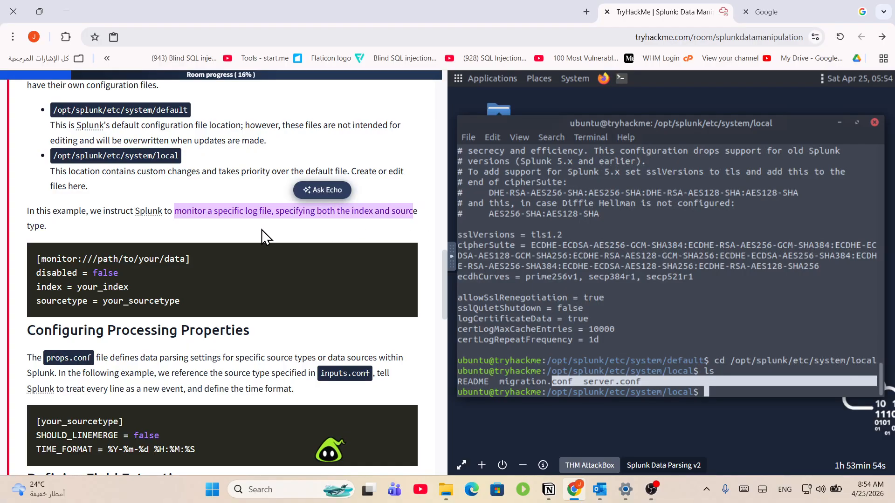
pyautogui.moveTo(183, 304); pyautogui.dragTo(28, 261)
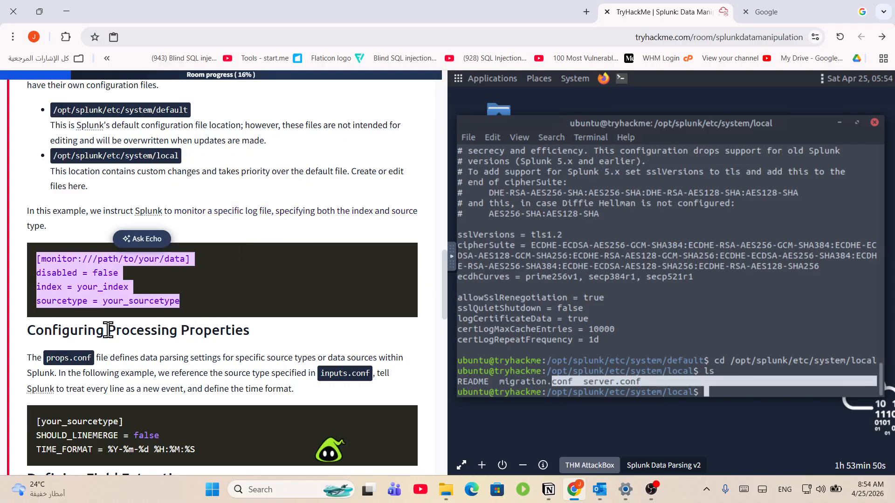
# - Read in Configuring Processing Properties how props.conf defines parsing settings for source types or data sources
pyautogui.moveTo(108, 330); pyautogui.dragTo(235, 331)
pyautogui.click(164, 324)
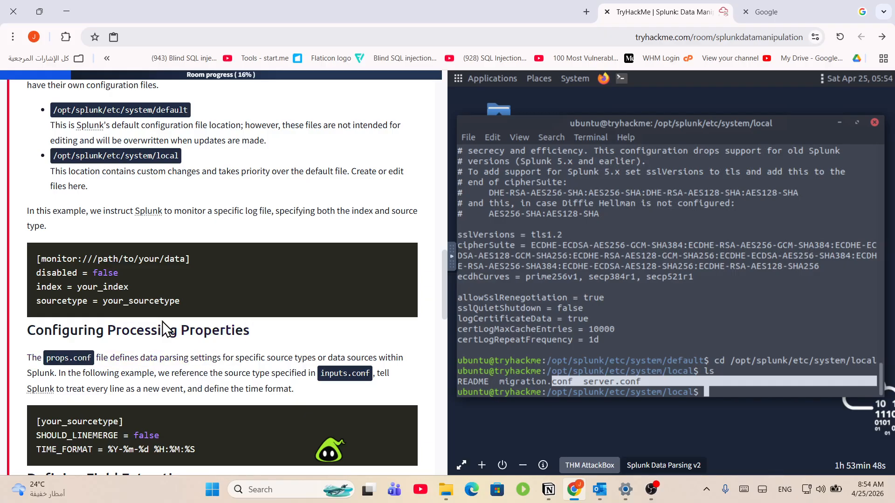
pyautogui.scroll(-3, 162, 321)
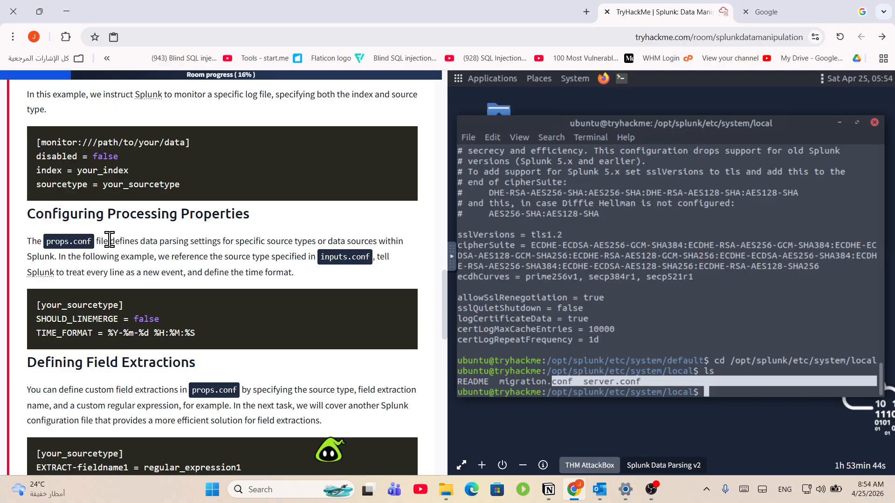
pyautogui.moveTo(110, 241); pyautogui.dragTo(344, 241)
pyautogui.scroll(-1, 298, 275)
pyautogui.click(269, 187)
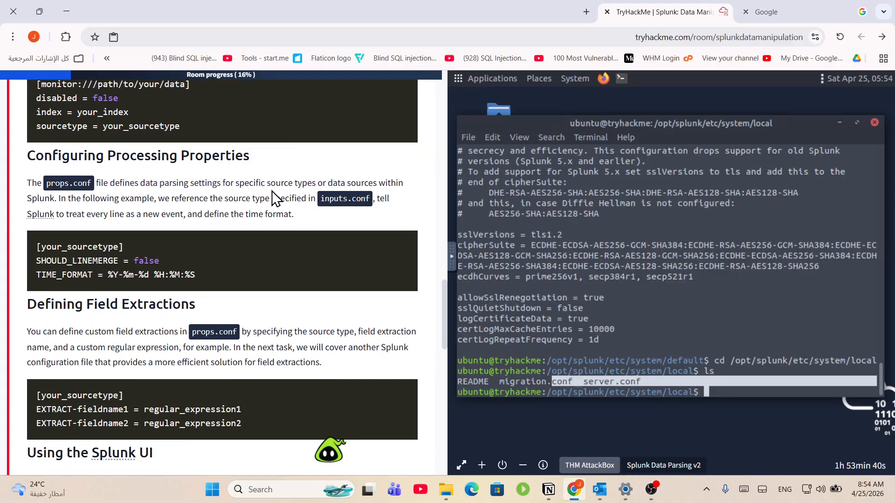
pyautogui.moveTo(270, 185); pyautogui.dragTo(387, 205)
pyautogui.click(342, 219)
# - Examine the props.conf example that sets SHOULD_LINEMERGE and TIME_FORMAT for the source type referenced in inputs.conf
pyautogui.moveTo(60, 199); pyautogui.dragTo(391, 216)
pyautogui.moveTo(309, 216); pyautogui.dragTo(308, 216)
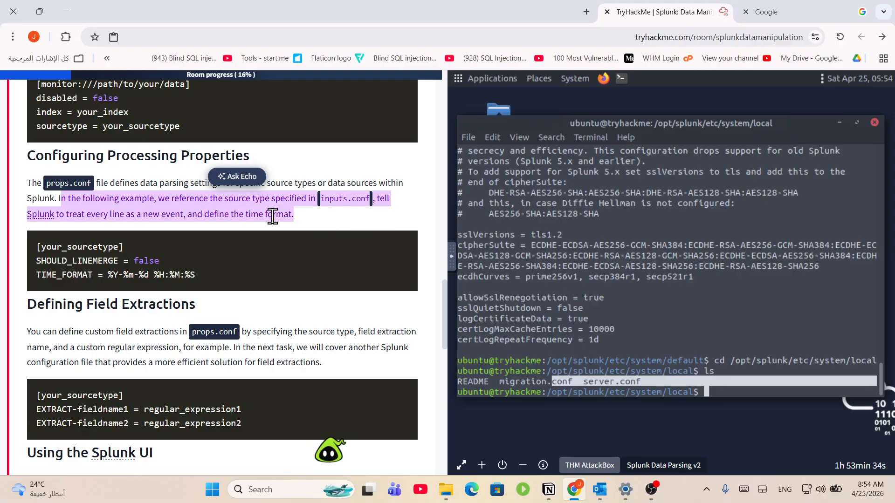
pyautogui.click(149, 214)
pyautogui.moveTo(143, 214); pyautogui.dragTo(329, 218)
pyautogui.moveTo(237, 269); pyautogui.dragTo(52, 247)
# - Read in Defining Field Extractions how custom field extractions are specified in props.conf
pyautogui.scroll(-2, 55, 215)
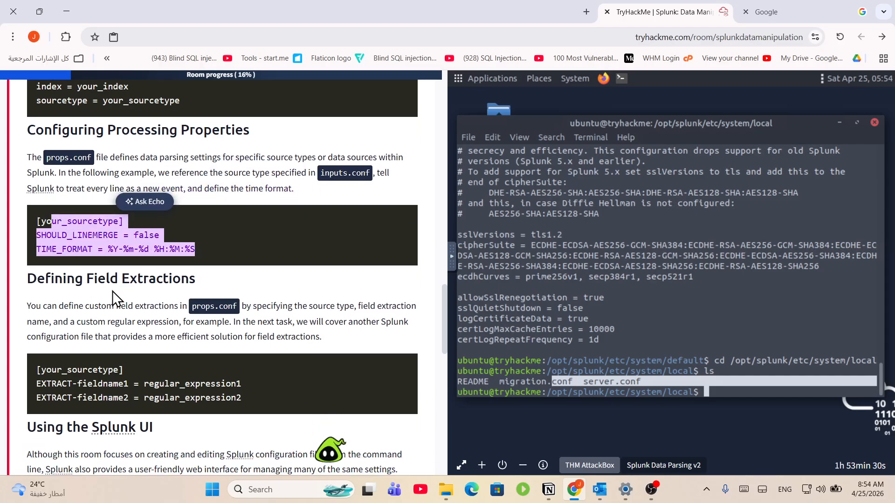
pyautogui.moveTo(28, 217); pyautogui.dragTo(210, 214)
pyautogui.click(209, 214)
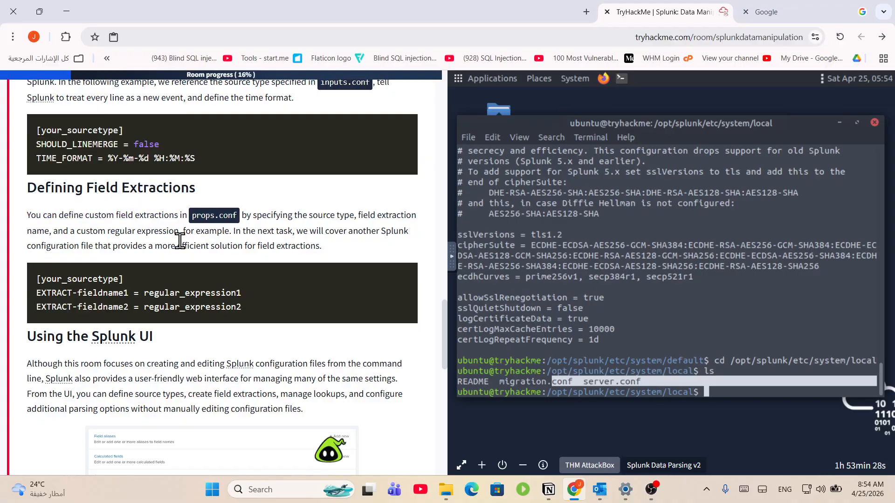
pyautogui.moveTo(84, 215); pyautogui.dragTo(238, 215)
pyautogui.click(119, 250)
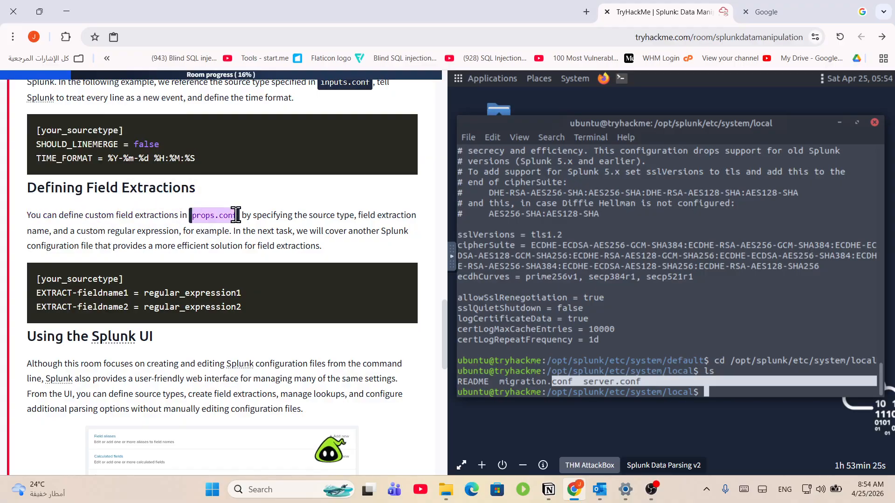
# - Locate props.conf in the terminal's earlier listing of the /opt/splunk/etc/system/default directory
pyautogui.click(580, 337)
pyautogui.scroll(1, 593, 298)
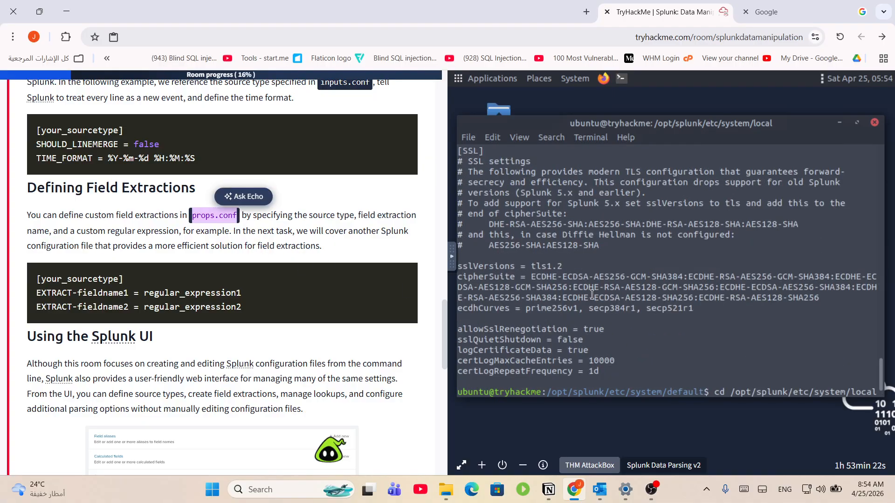
pyautogui.scroll(15, 591, 294)
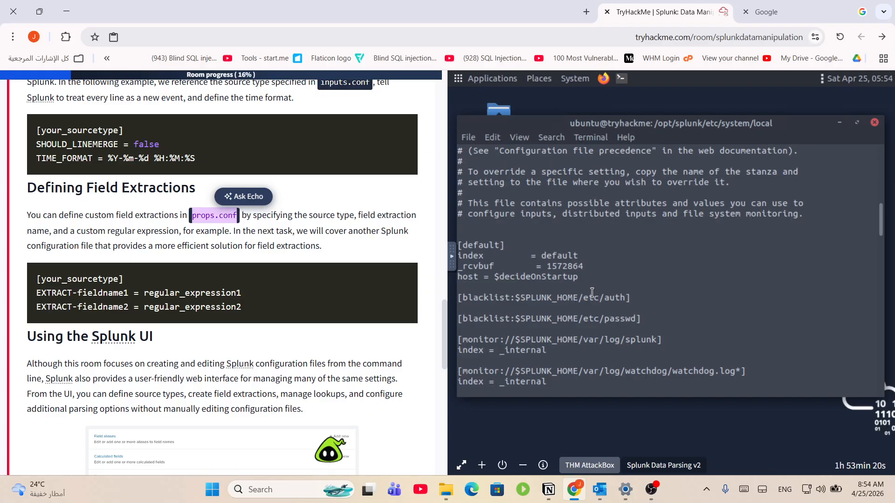
pyautogui.scroll(-15, 592, 292)
pyautogui.scroll(1, 599, 314)
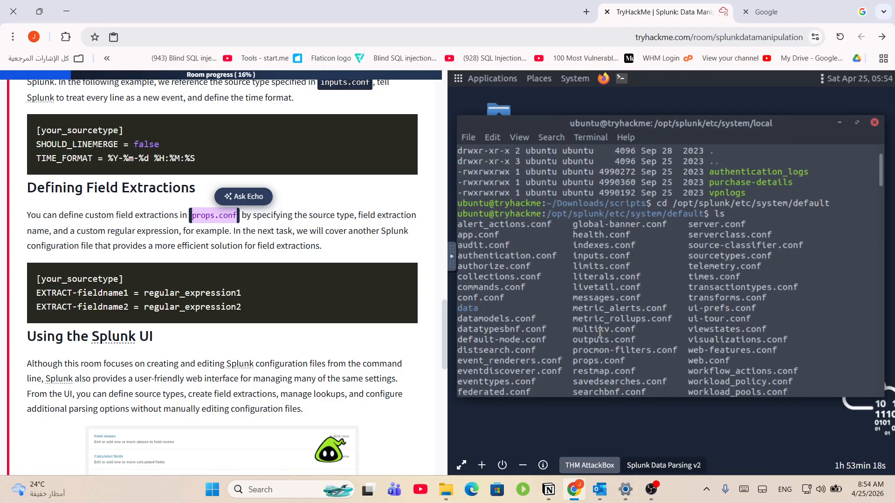
pyautogui.moveTo(594, 360); pyautogui.dragTo(630, 361)
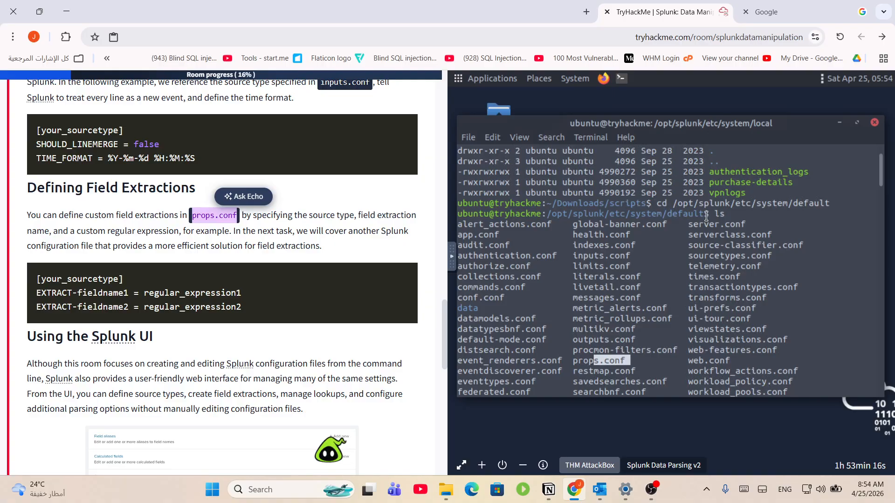
# - Check the default directory's path in the terminal prompt and find props.conf among its listed files
pyautogui.moveTo(706, 216); pyautogui.dragTo(545, 214)
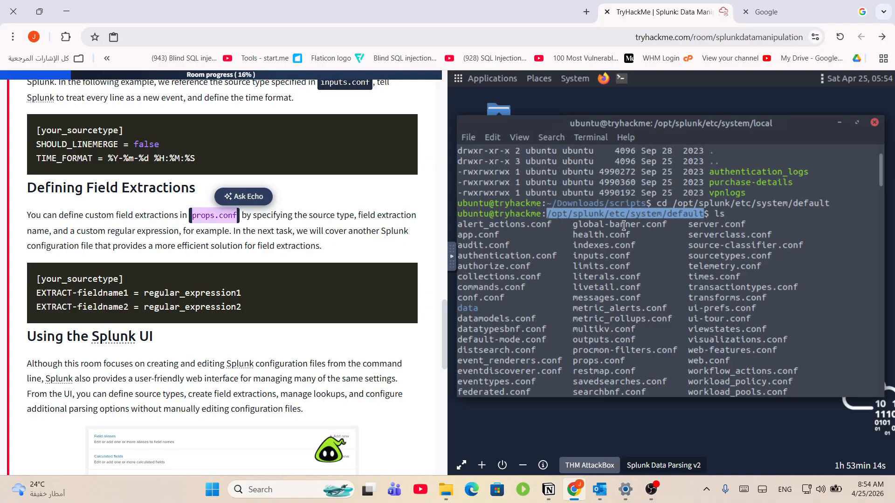
pyautogui.click(700, 207)
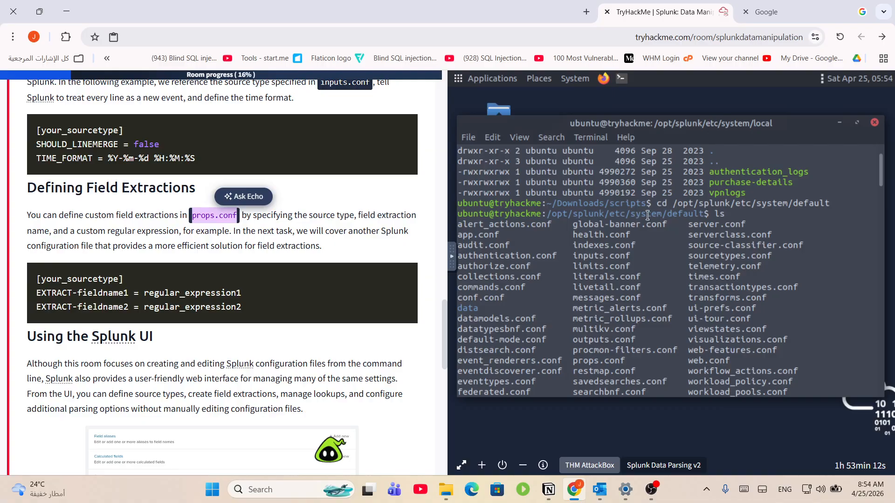
pyautogui.moveTo(633, 362); pyautogui.dragTo(574, 362)
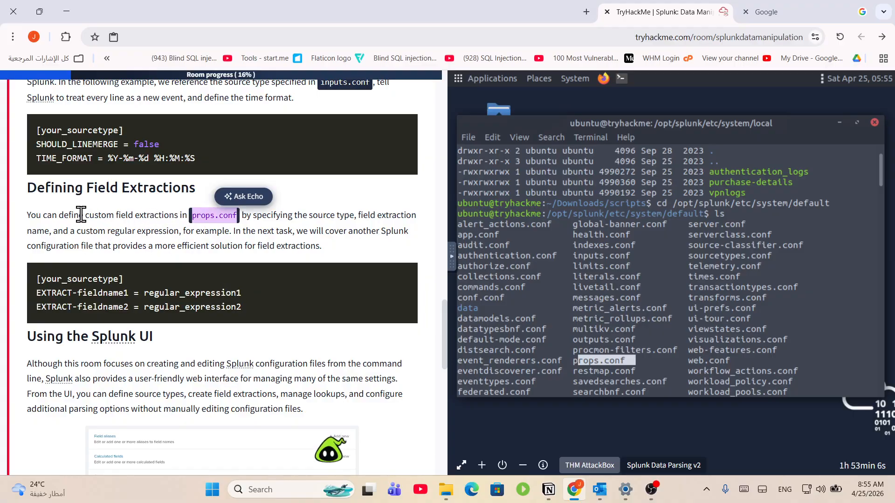
# - Examine the props.conf example that defines custom extractions with EXTRACT-fieldname entries and regular expressions under a source type
pyautogui.moveTo(89, 215); pyautogui.dragTo(173, 216)
pyautogui.moveTo(243, 308); pyautogui.dragTo(40, 279)
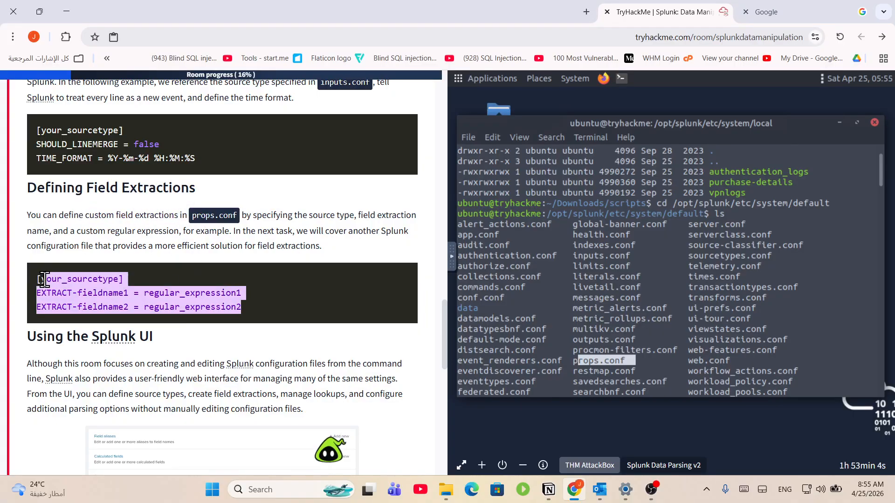
pyautogui.click(137, 304)
pyautogui.moveTo(138, 307); pyautogui.dragTo(46, 307)
pyautogui.click(247, 302)
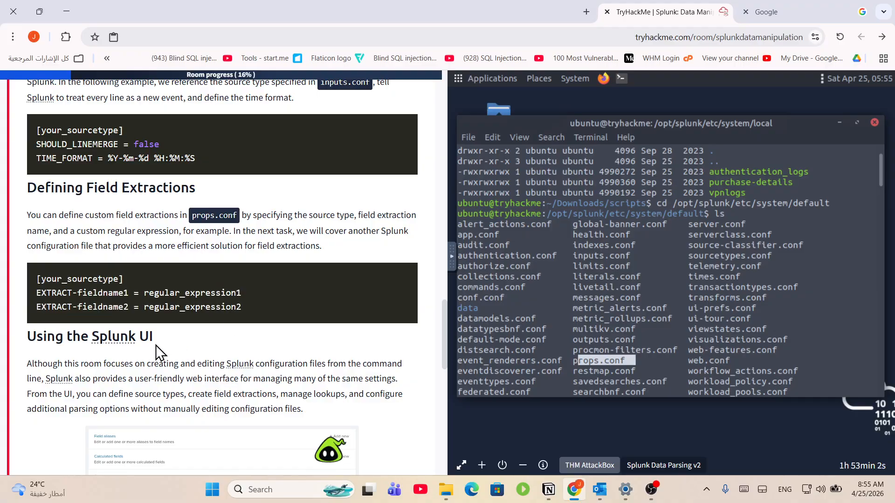
# - Read in Using the Splunk UI how source types, field extractions, lookups and parsing options can be managed without editing configuration files
pyautogui.scroll(-2, 156, 345)
pyautogui.moveTo(33, 248); pyautogui.dragTo(252, 278)
pyautogui.click(123, 258)
pyautogui.click(225, 259)
pyautogui.scroll(-2, 278, 272)
pyautogui.click(307, 162)
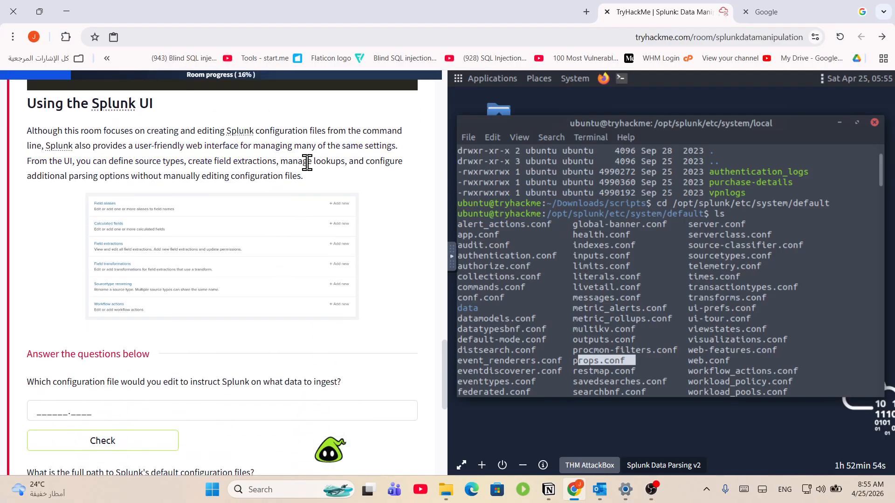
pyautogui.moveTo(295, 146); pyautogui.dragTo(386, 166)
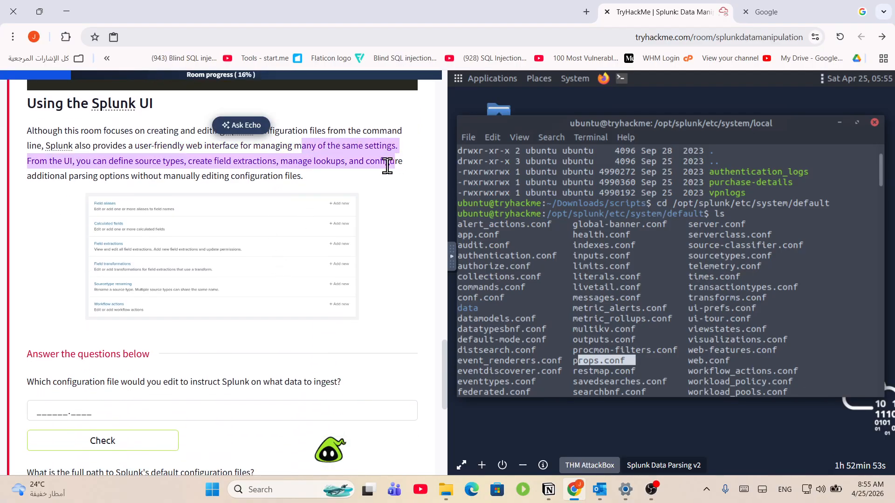
pyautogui.click(171, 173)
pyautogui.moveTo(172, 160); pyautogui.dragTo(263, 163)
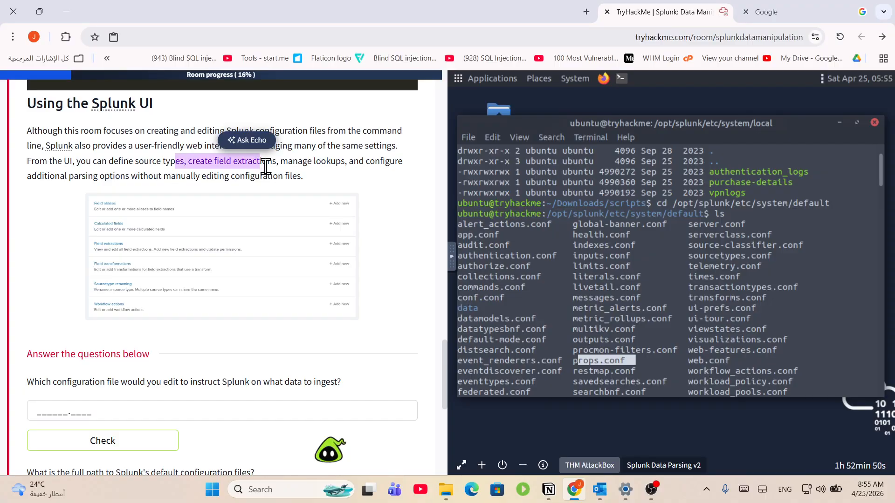
pyautogui.click(260, 173)
pyautogui.moveTo(200, 161); pyautogui.dragTo(161, 166)
pyautogui.click(366, 182)
pyautogui.moveTo(290, 176); pyautogui.dragTo(219, 176)
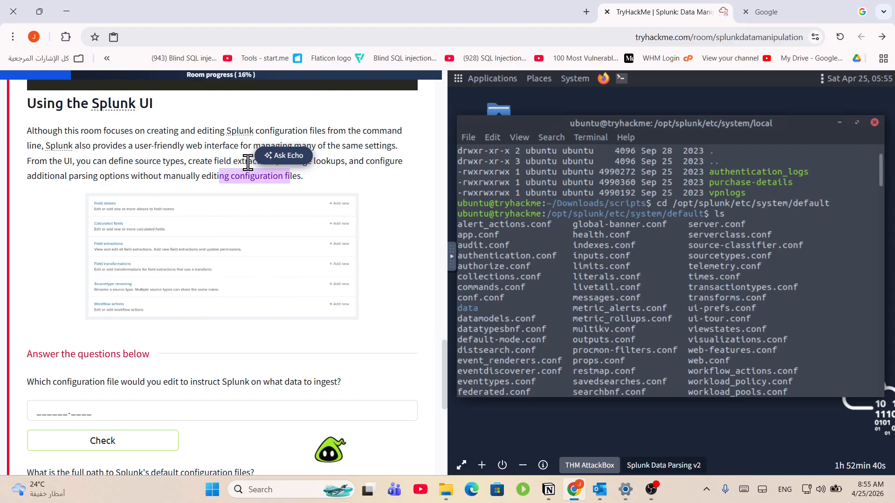
# - Submit inputs.conf as the answer to which configuration file instructs Splunk on what data to ingest
pyautogui.scroll(-2, 232, 326)
pyautogui.moveTo(94, 265); pyautogui.dragTo(343, 291)
pyautogui.click(269, 277)
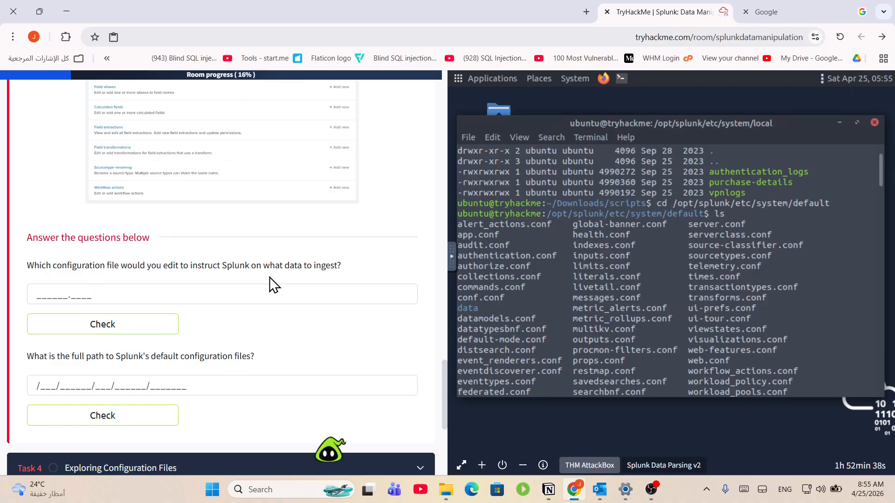
pyautogui.moveTo(168, 266); pyautogui.dragTo(354, 280)
pyautogui.click(304, 266)
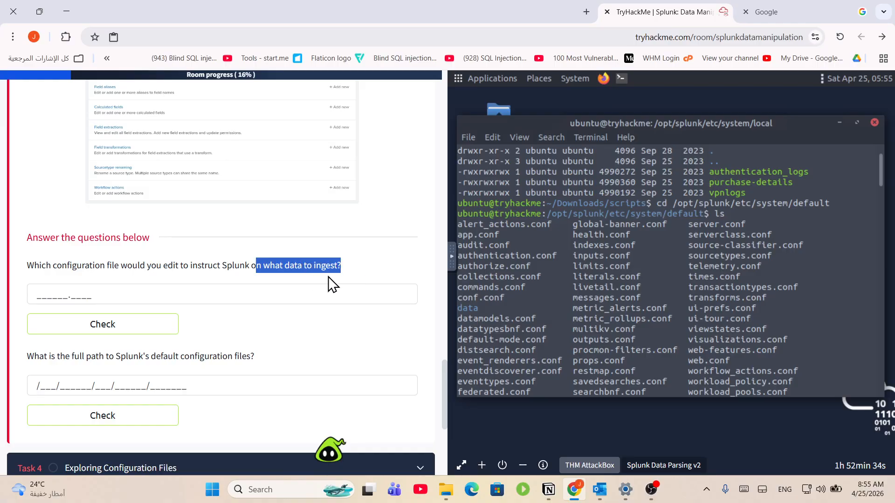
pyautogui.click(315, 291)
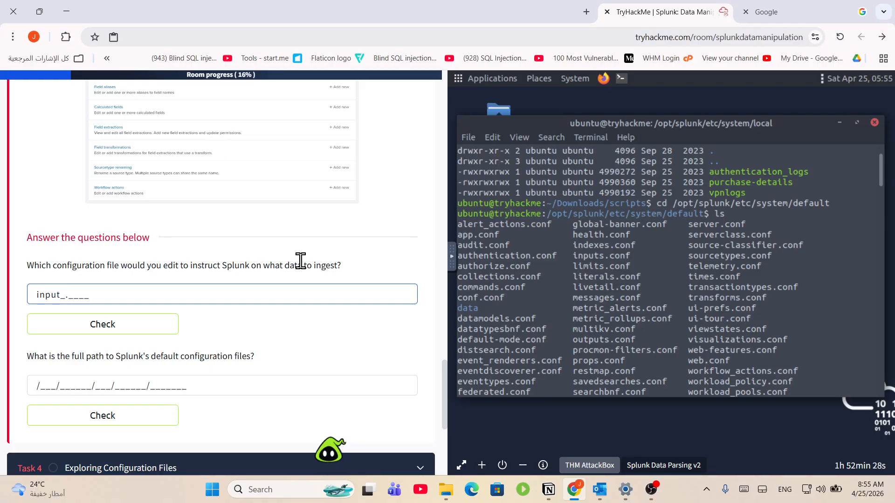
pyautogui.write('inputs.conf')
pyautogui.press('Return')
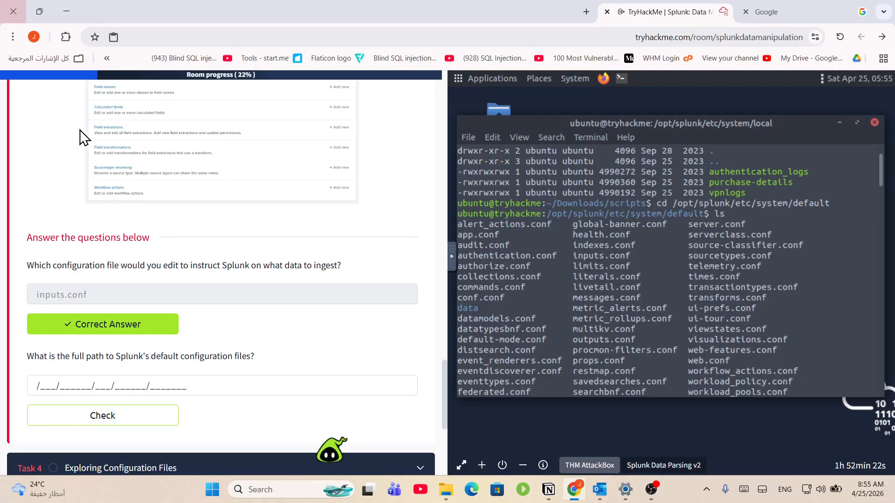
# - Review the monitor stanzas of the default inputs.conf in the terminal output against the question about what data to ingest
pyautogui.moveTo(347, 268); pyautogui.dragTo(146, 272)
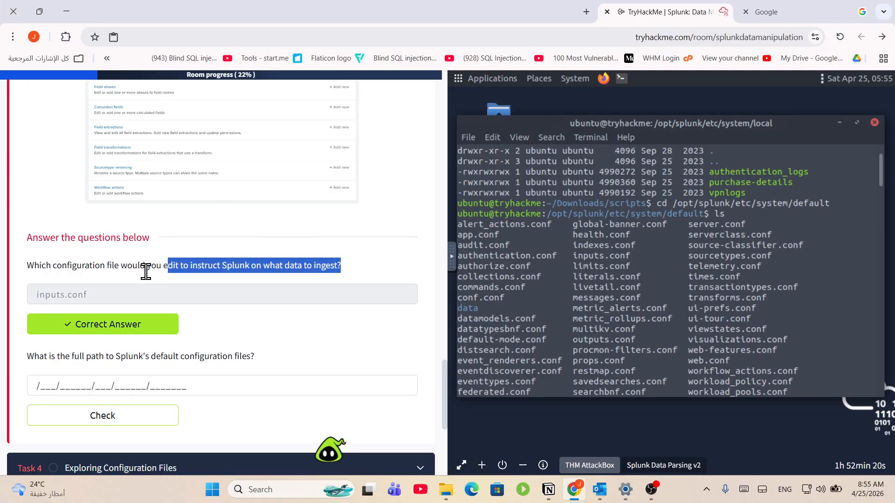
pyautogui.click(91, 295)
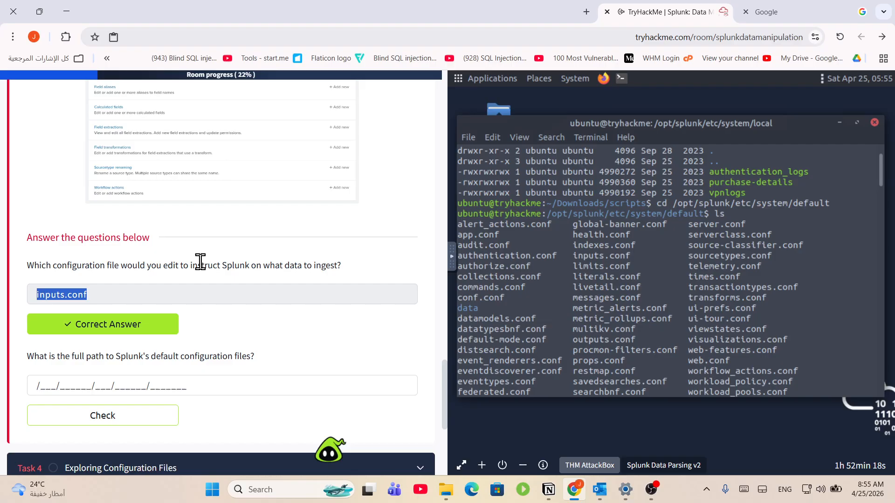
pyautogui.moveTo(160, 269); pyautogui.dragTo(279, 269)
pyautogui.click(280, 269)
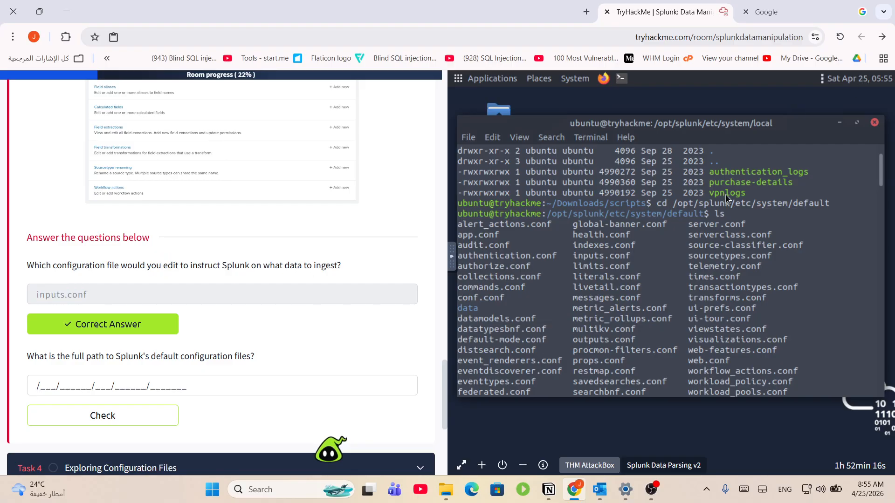
pyautogui.scroll(1, 733, 219)
pyautogui.scroll(1, 747, 240)
pyautogui.scroll(-15, 736, 261)
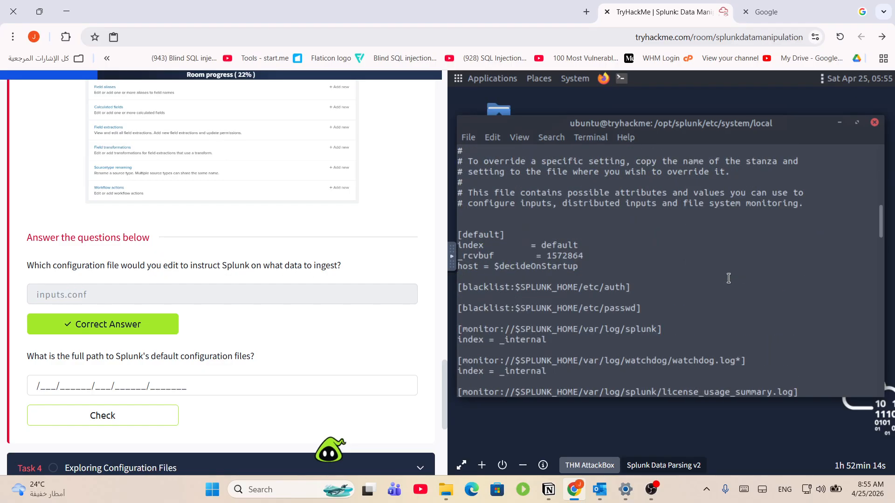
pyautogui.scroll(1, 728, 278)
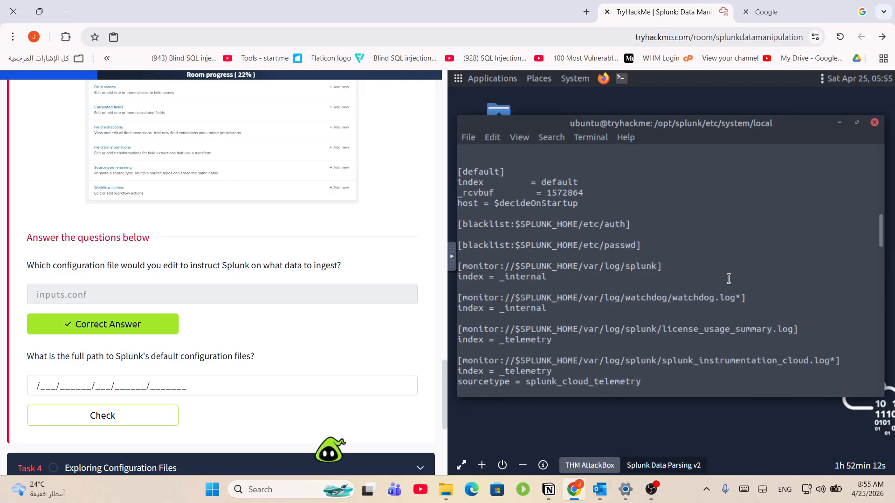
pyautogui.scroll(2, 727, 277)
pyautogui.scroll(-6, 719, 273)
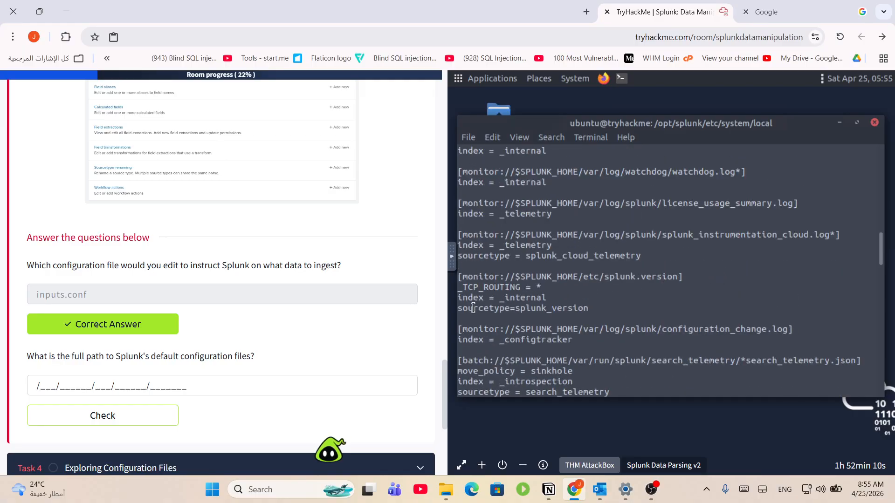
# - Submit /opt/splunk/etc/system/default as the answer to the question on the full path to Splunk's default configuration files
pyautogui.moveTo(36, 355); pyautogui.dragTo(180, 358)
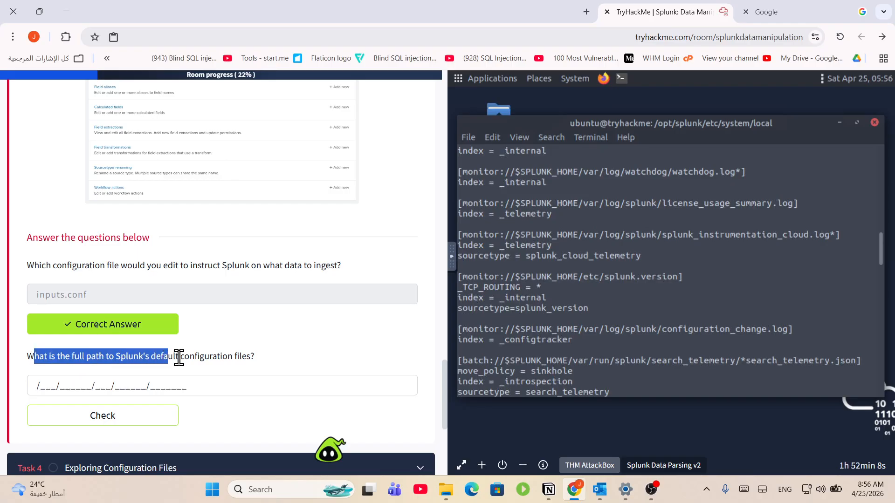
pyautogui.click(180, 358)
pyautogui.moveTo(253, 358); pyautogui.dragTo(117, 365)
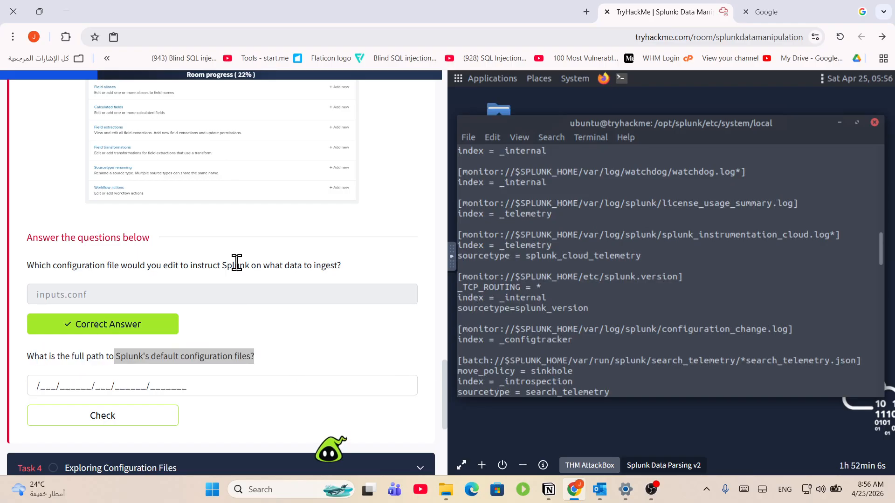
pyautogui.scroll(-1, 247, 274)
pyautogui.scroll(1, 623, 256)
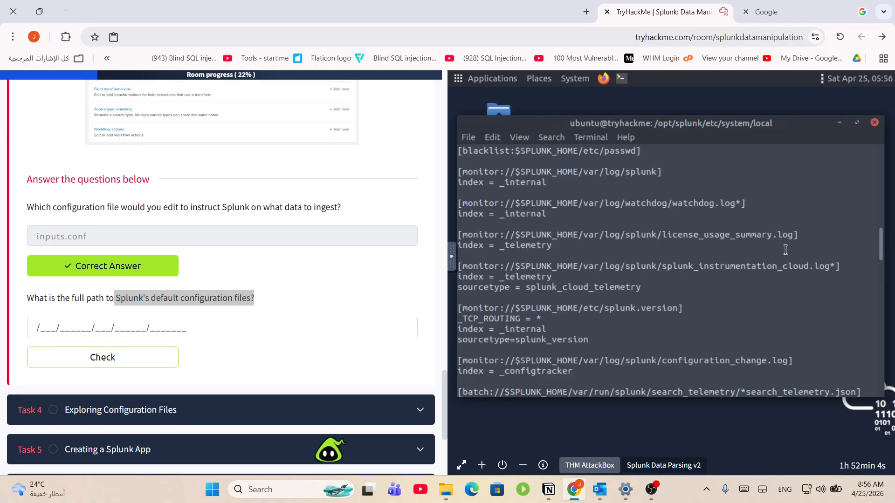
pyautogui.scroll(4, 785, 250)
pyautogui.moveTo(882, 251); pyautogui.dragTo(882, 247)
pyautogui.moveTo(887, 329); pyautogui.dragTo(883, 374)
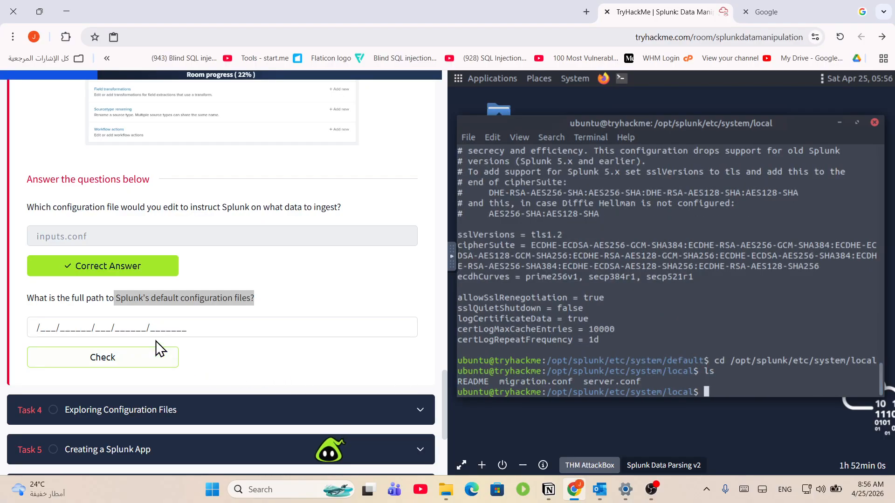
pyautogui.click(159, 328)
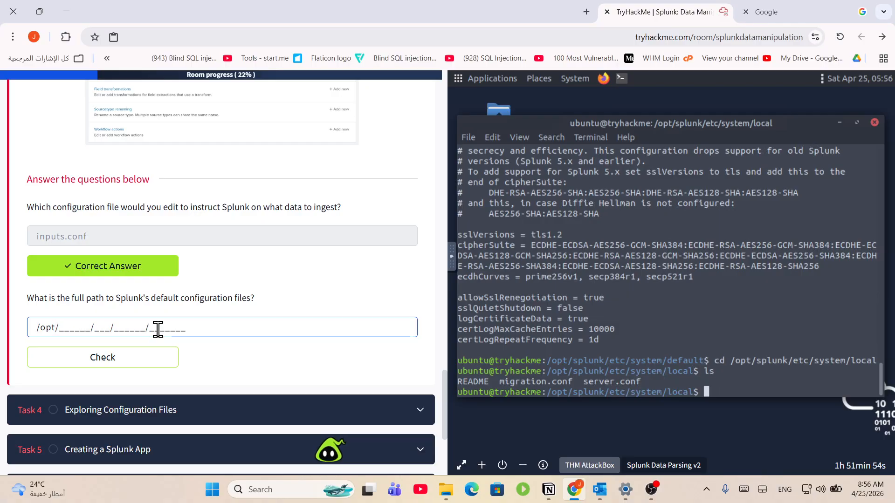
pyautogui.write('plunk')
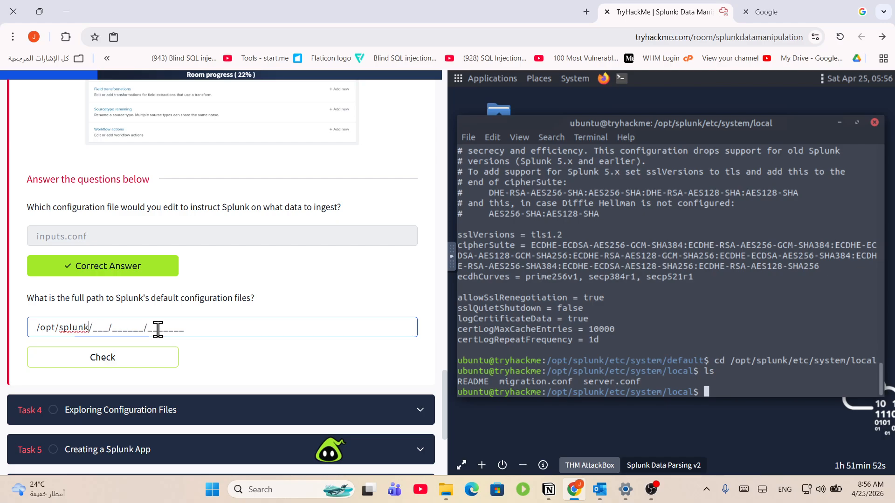
pyautogui.write('/etc/system/defa')
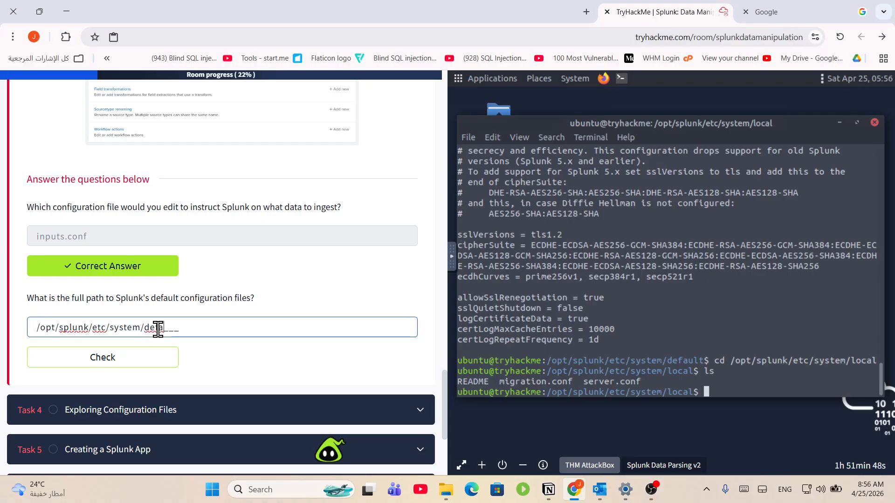
pyautogui.write('ult')
pyautogui.press('Return')
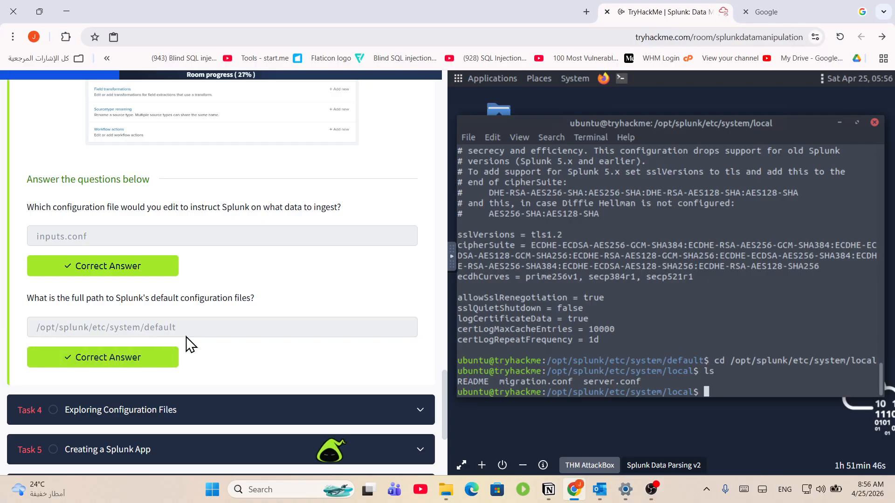
# - Open Task 4, Exploring Configuration Files, and read its introduction on configuration files and the default and local directories
pyautogui.click(133, 408)
pyautogui.scroll(-5, 166, 185)
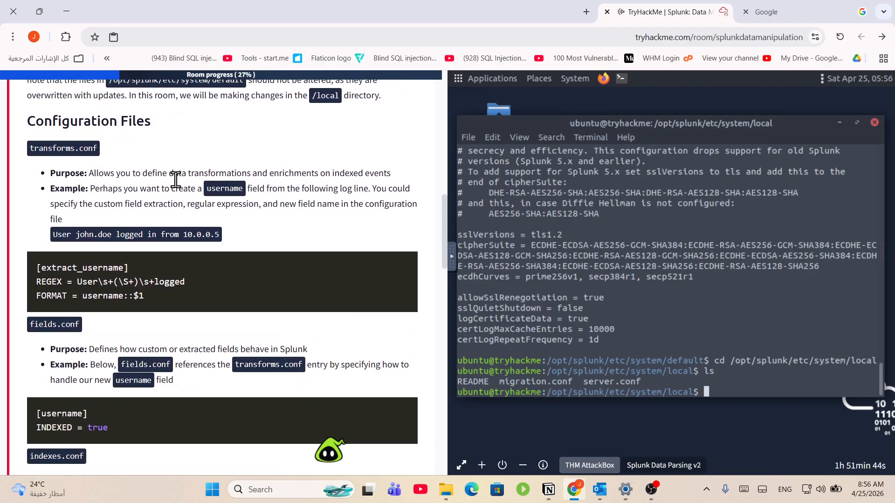
pyautogui.scroll(4, 176, 180)
pyautogui.moveTo(37, 179); pyautogui.dragTo(310, 175)
pyautogui.click(256, 210)
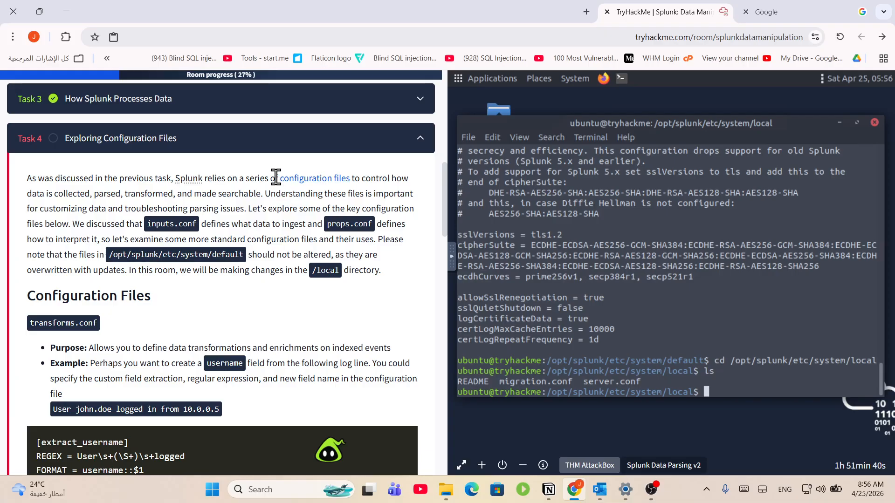
pyautogui.moveTo(275, 178); pyautogui.dragTo(406, 208)
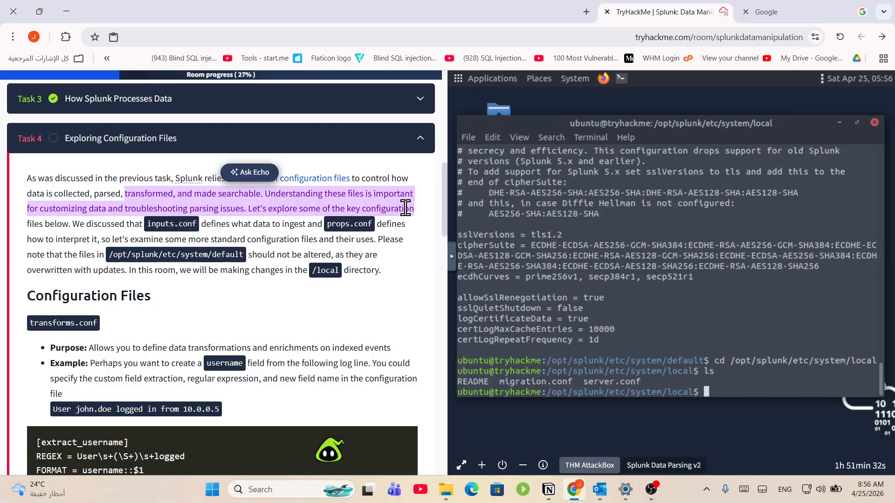
pyautogui.moveTo(73, 228); pyautogui.dragTo(306, 257)
pyautogui.click(370, 255)
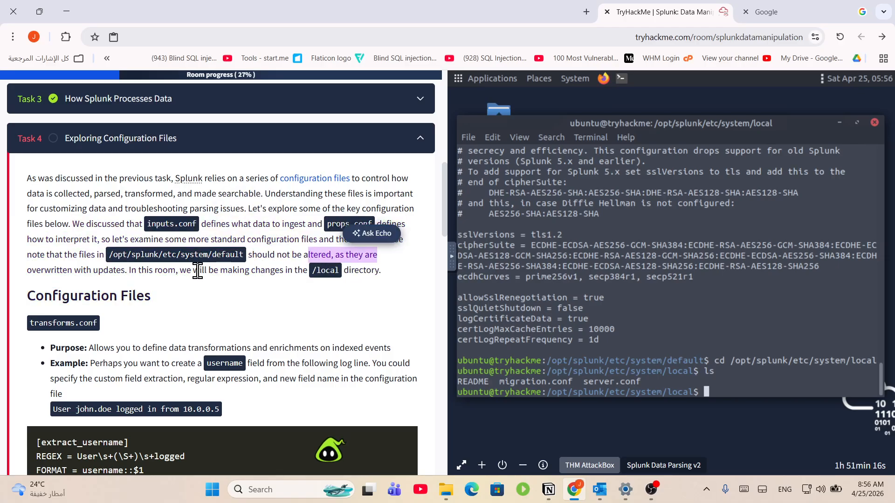
pyautogui.moveTo(162, 274); pyautogui.dragTo(358, 276)
pyautogui.click(353, 297)
# - Read the purpose of transforms.conf and its example of extracting a username field from a log line
pyautogui.scroll(-3, 262, 304)
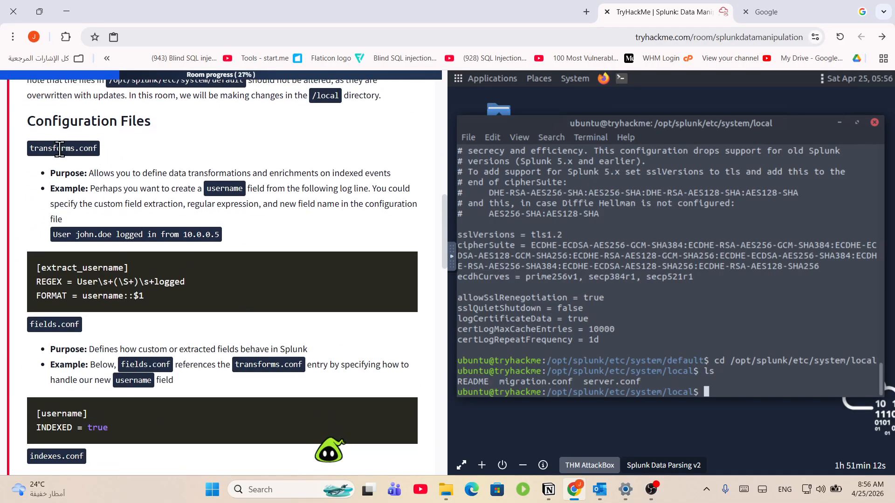
pyautogui.moveTo(111, 159); pyautogui.dragTo(18, 154)
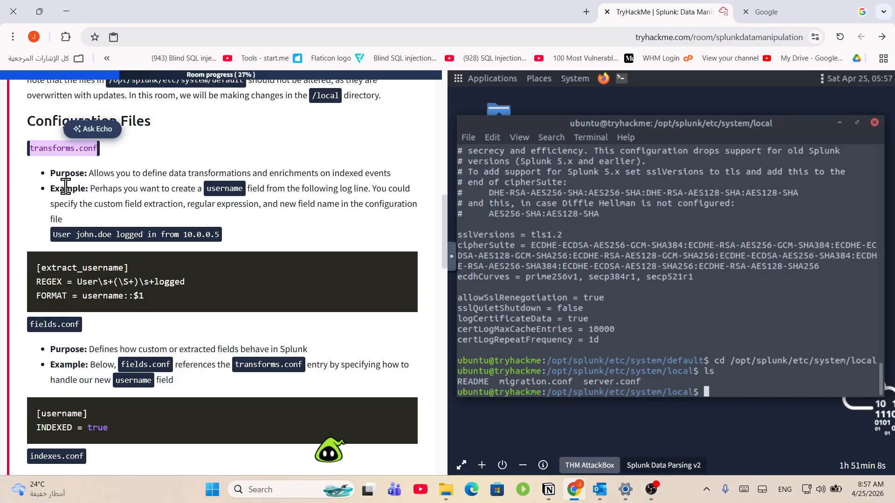
pyautogui.moveTo(91, 171); pyautogui.dragTo(390, 173)
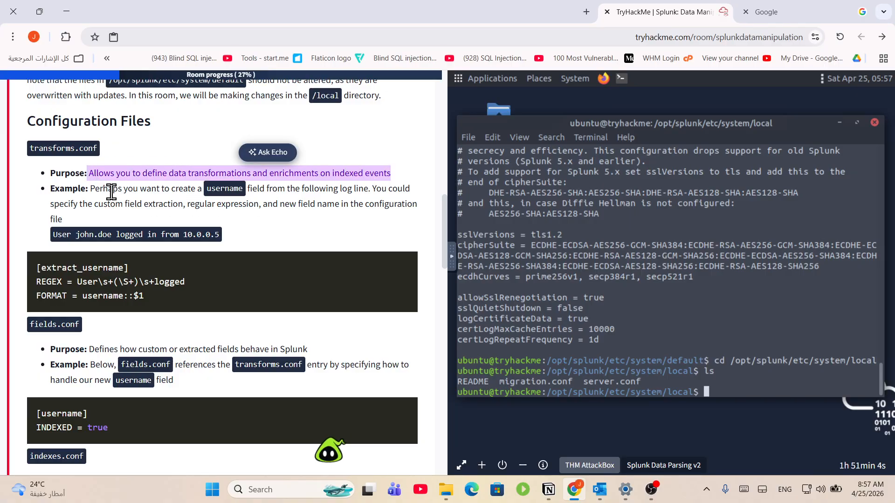
pyautogui.moveTo(95, 188); pyautogui.dragTo(269, 205)
pyautogui.click(240, 220)
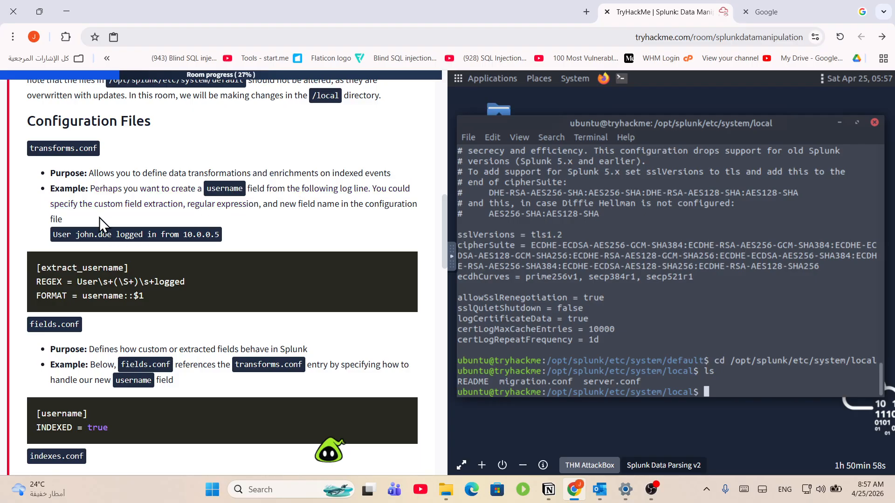
# - Read the extract_username stanza of the transforms.conf example and how fields.conf references it for the username field
pyautogui.moveTo(98, 205); pyautogui.dragTo(412, 203)
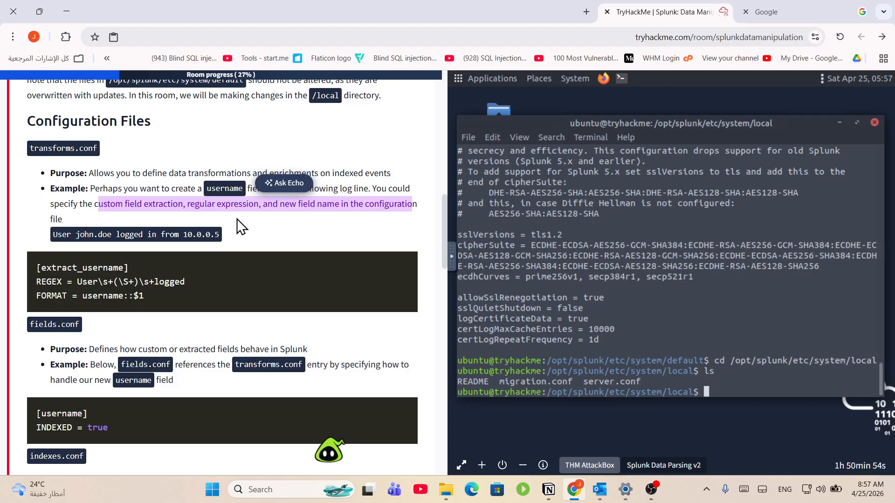
pyautogui.moveTo(158, 272); pyautogui.dragTo(92, 267)
pyautogui.scroll(-1, 122, 274)
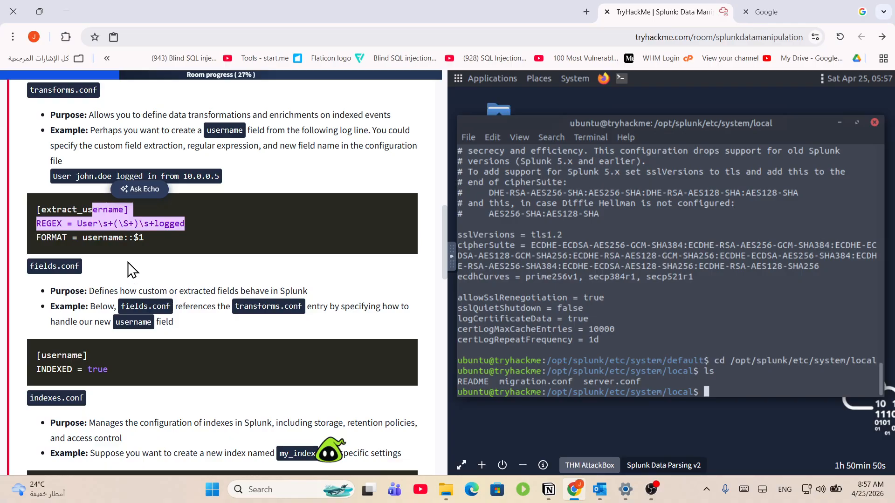
pyautogui.scroll(-1, 141, 295)
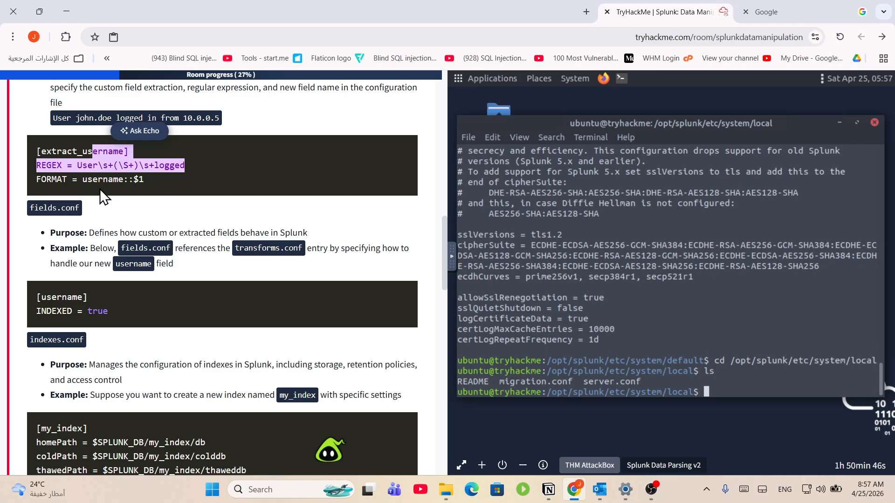
pyautogui.click(162, 184)
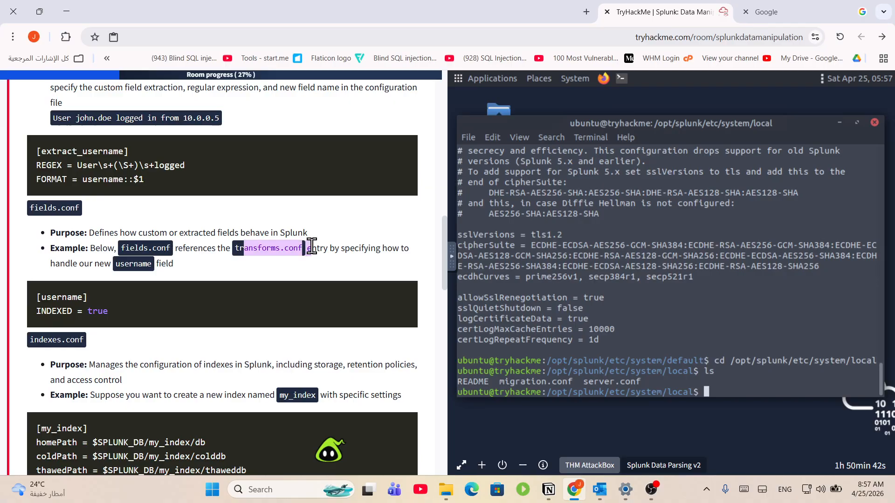
pyautogui.moveTo(321, 249); pyautogui.dragTo(404, 266)
pyautogui.click(398, 247)
pyautogui.click(155, 271)
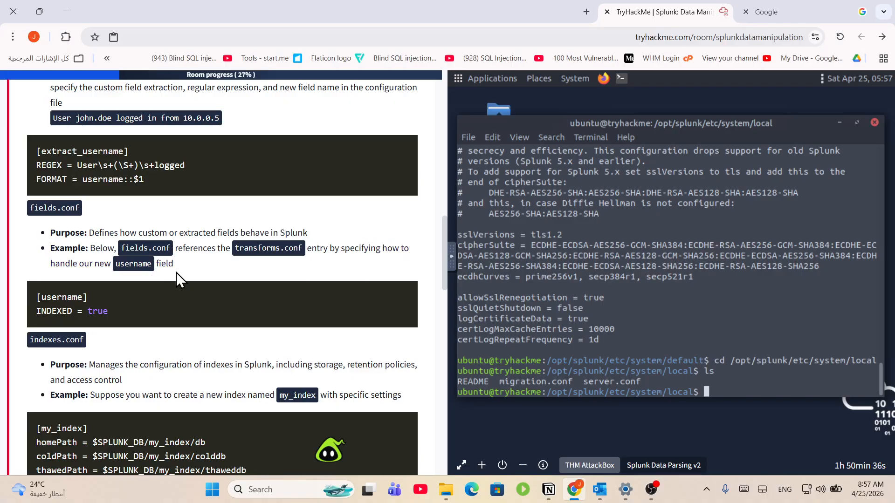
# - Study the purposes and example stanzas of indexes.conf and outputs.conf in the Configuration Files section
pyautogui.scroll(-2, 114, 267)
pyautogui.moveTo(57, 247); pyautogui.dragTo(393, 279)
pyautogui.click(307, 249)
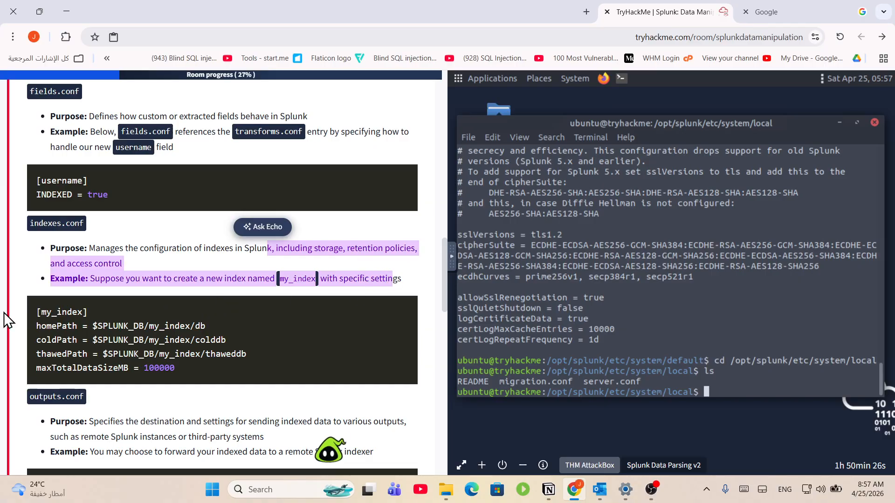
pyautogui.click(120, 315)
pyautogui.moveTo(91, 232); pyautogui.dragTo(8, 229)
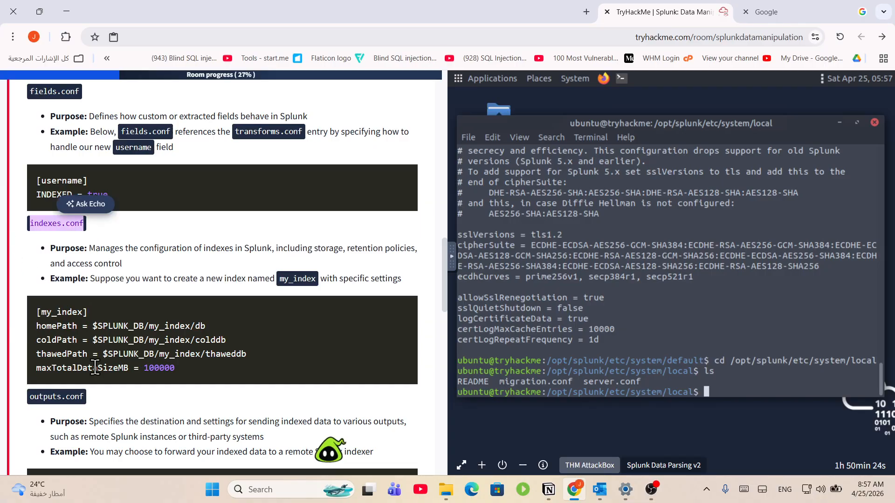
pyautogui.moveTo(101, 320); pyautogui.dragTo(34, 314)
pyautogui.moveTo(73, 340); pyautogui.dragTo(250, 359)
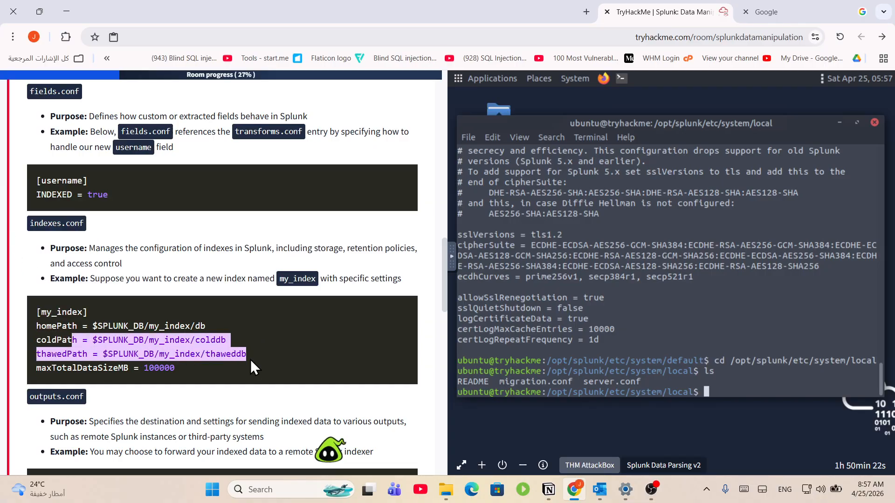
pyautogui.scroll(-3, 149, 299)
pyautogui.scroll(-1, 139, 297)
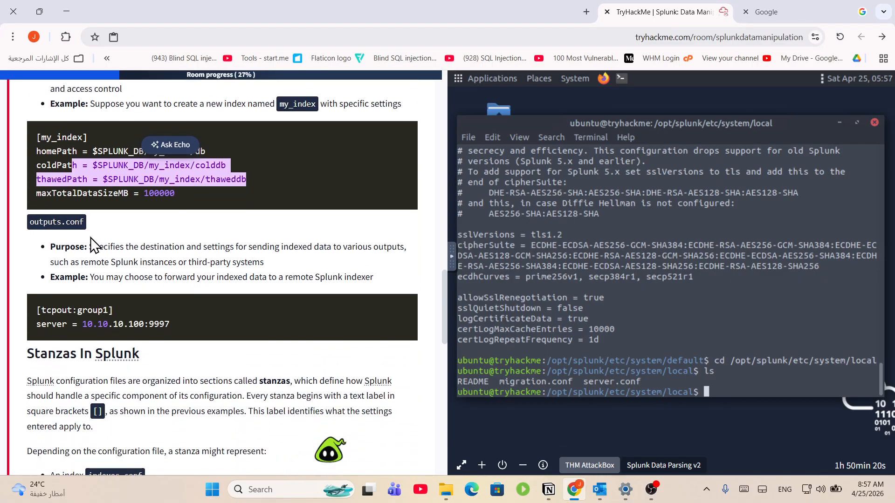
pyautogui.moveTo(50, 246); pyautogui.dragTo(409, 261)
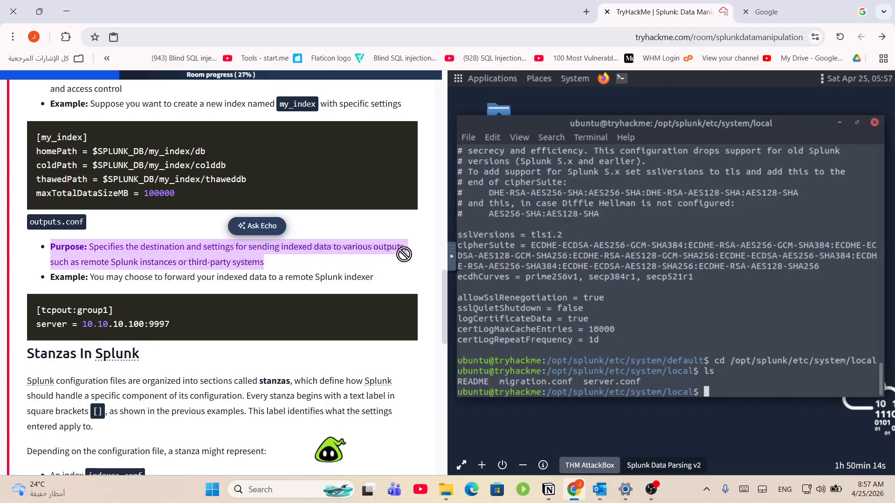
pyautogui.click(165, 334)
pyautogui.moveTo(165, 334); pyautogui.dragTo(36, 308)
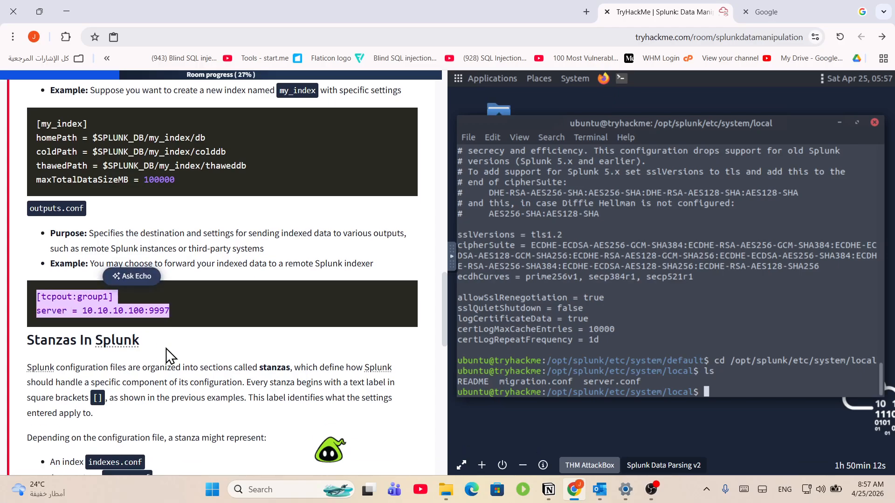
# - Read the Stanzas In Splunk section, including what a stanza represents in each configuration file
pyautogui.scroll(-5, 123, 284)
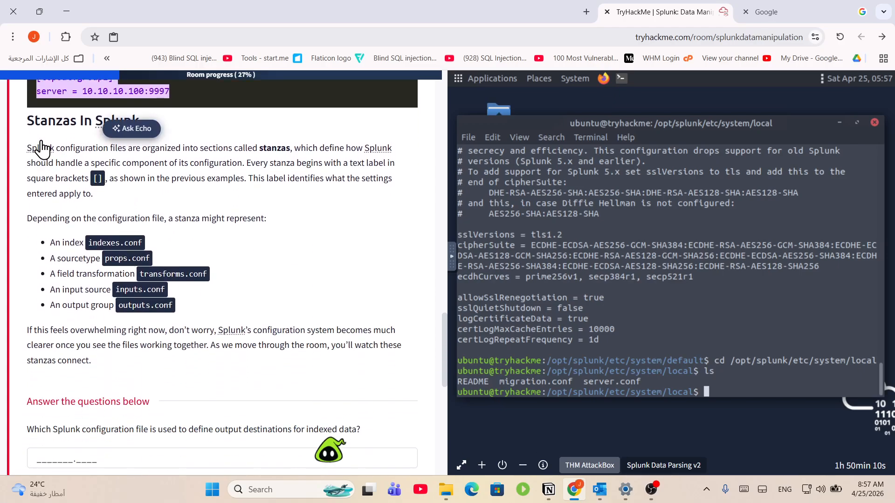
pyautogui.moveTo(305, 147); pyautogui.dragTo(271, 148)
pyautogui.moveTo(356, 155); pyautogui.dragTo(399, 195)
pyautogui.scroll(-1, 167, 212)
pyautogui.moveTo(52, 183); pyautogui.dragTo(143, 184)
pyautogui.click(89, 201)
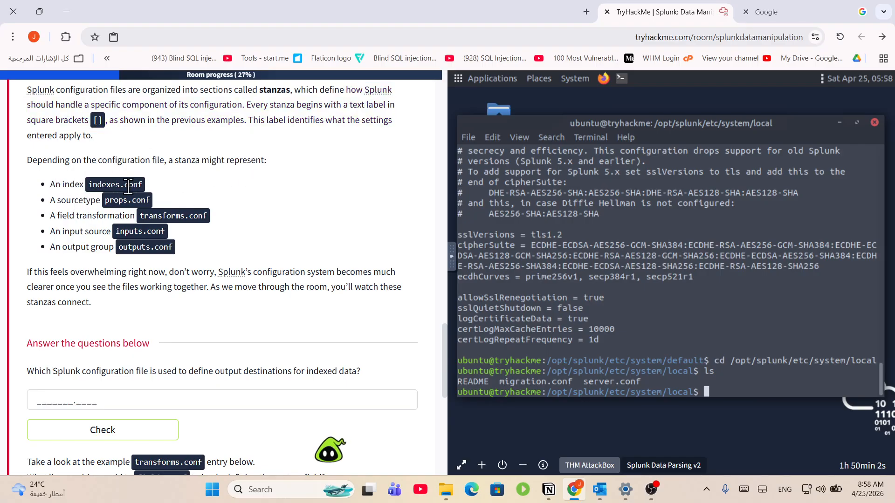
pyautogui.moveTo(66, 200); pyautogui.dragTo(198, 215)
pyautogui.click(122, 237)
pyautogui.scroll(-1, 163, 282)
pyautogui.moveTo(293, 213); pyautogui.dragTo(376, 245)
pyautogui.click(257, 252)
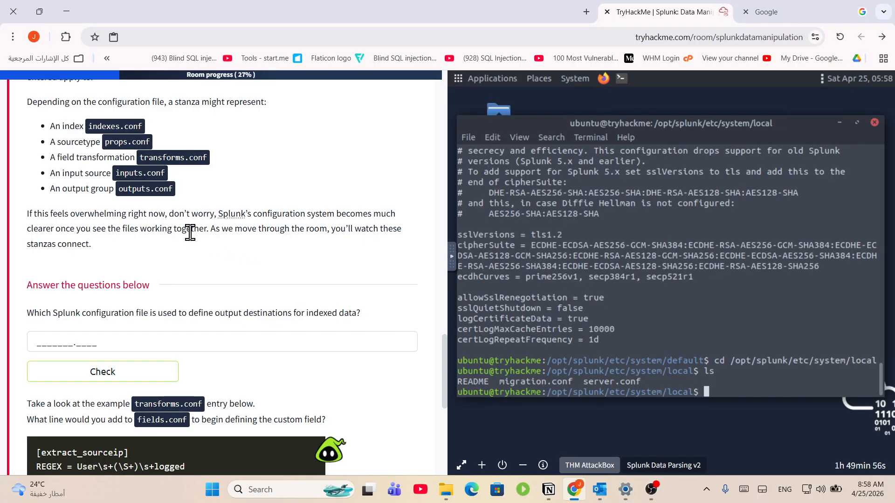
# - Try indexes.conf as the answer to the question on which configuration file defines output destinations for indexed data
pyautogui.scroll(-1, 190, 248)
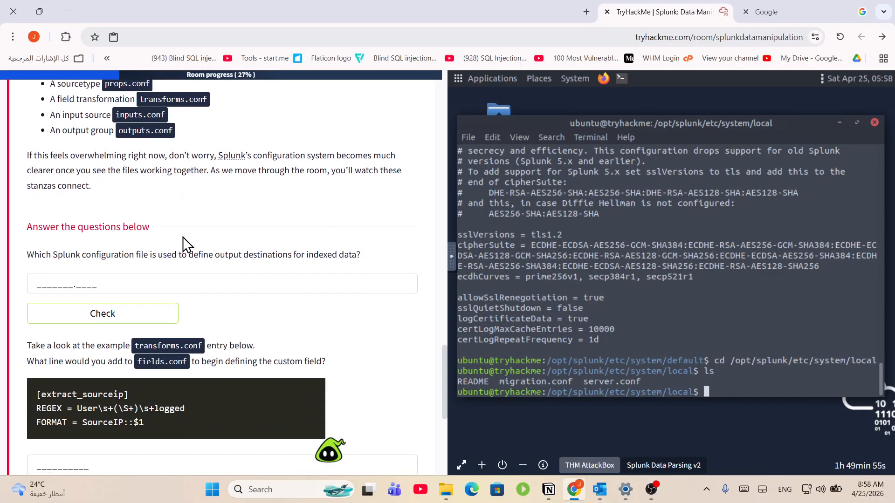
pyautogui.click(156, 284)
pyautogui.moveTo(86, 259); pyautogui.dragTo(340, 263)
pyautogui.click(271, 256)
pyautogui.click(363, 258)
pyautogui.moveTo(142, 270); pyautogui.dragTo(247, 284)
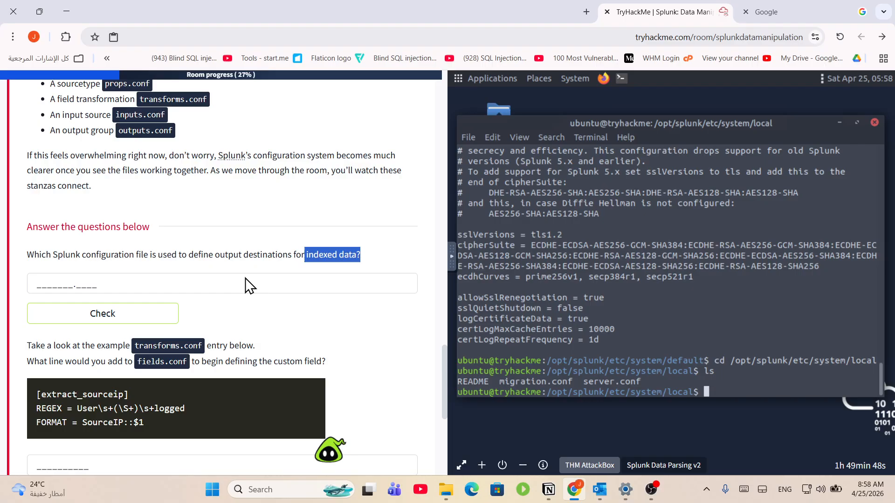
pyautogui.click(245, 281)
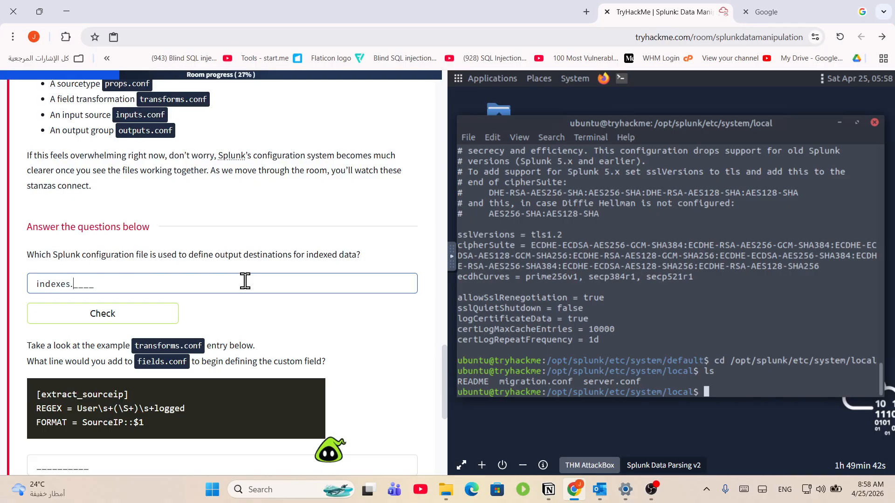
pyautogui.write('indexes.conf')
pyautogui.press('Return')
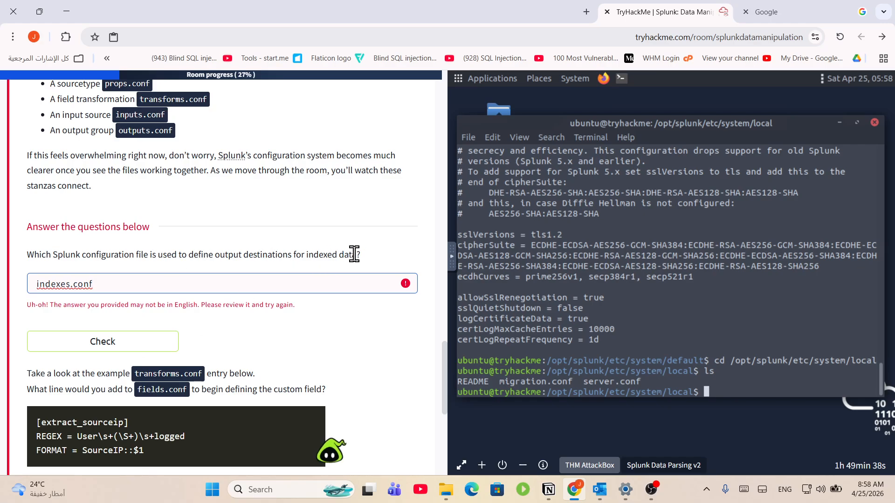
# - Copy indexes.conf from the stanza list and try to re-enter it as the answer on output destinations
pyautogui.moveTo(353, 254); pyautogui.dragTo(242, 255)
pyautogui.scroll(5, 292, 281)
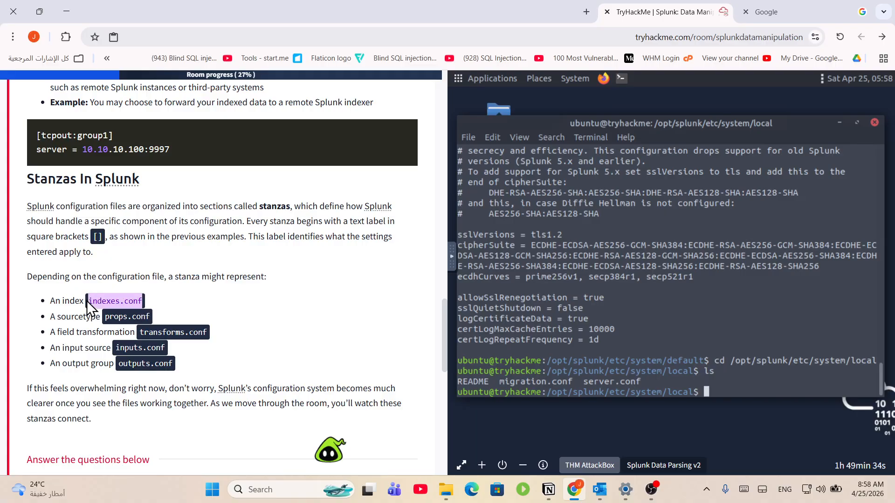
pyautogui.rightClick(99, 296)
pyautogui.click(154, 309)
pyautogui.scroll(-6, 217, 329)
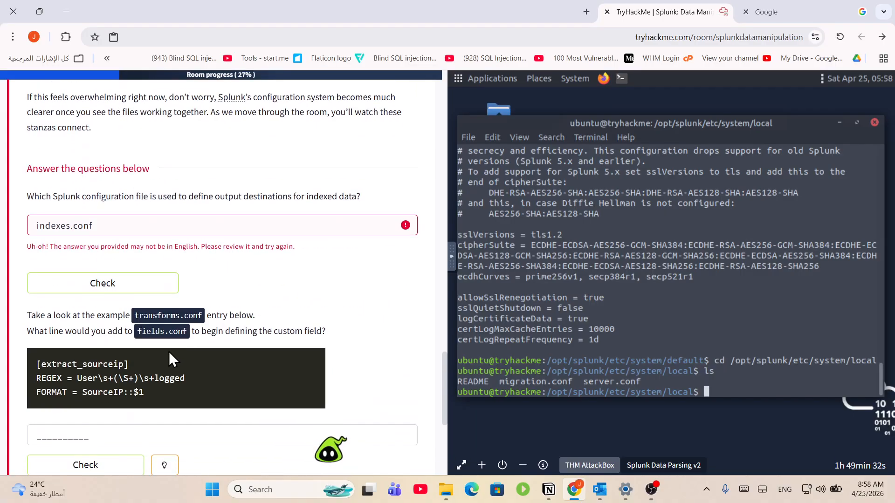
pyautogui.doubleClick(64, 225)
pyautogui.rightClick(66, 227)
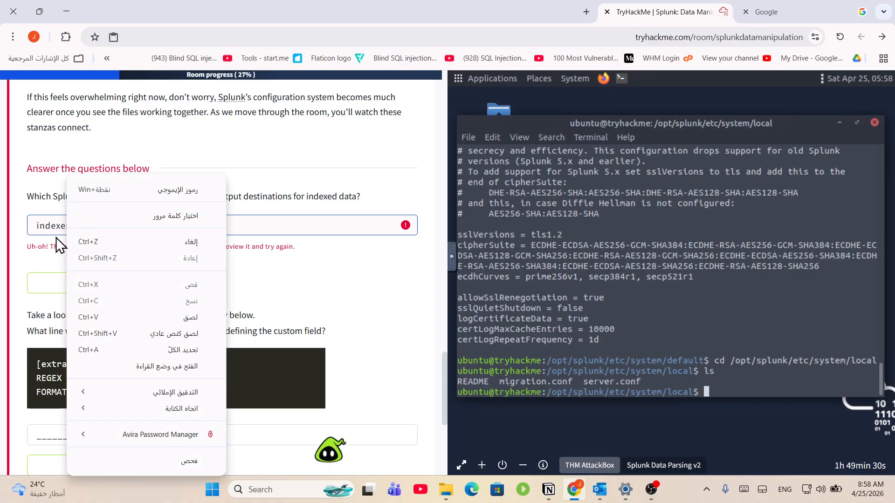
pyautogui.click(56, 228)
pyautogui.click(95, 229)
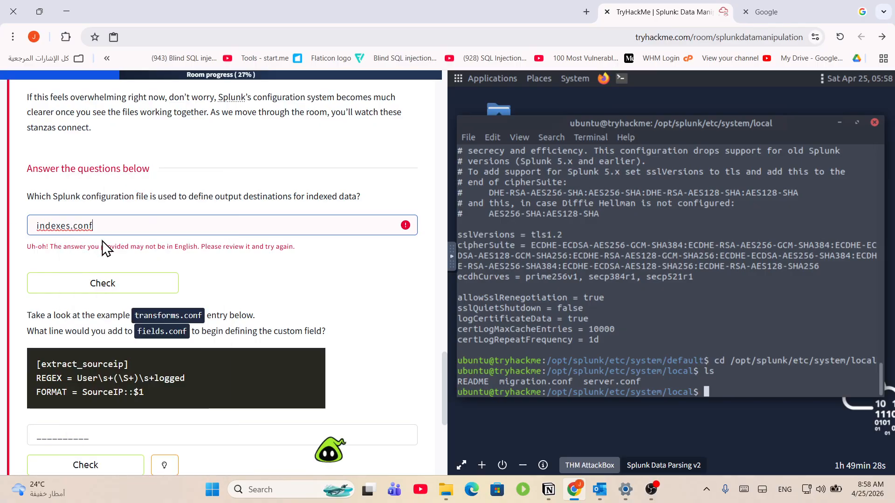
# - Reread Task 4's configuration file descriptions for the one covering output destinations, and copy the name outputs.conf
pyautogui.scroll(10, 239, 214)
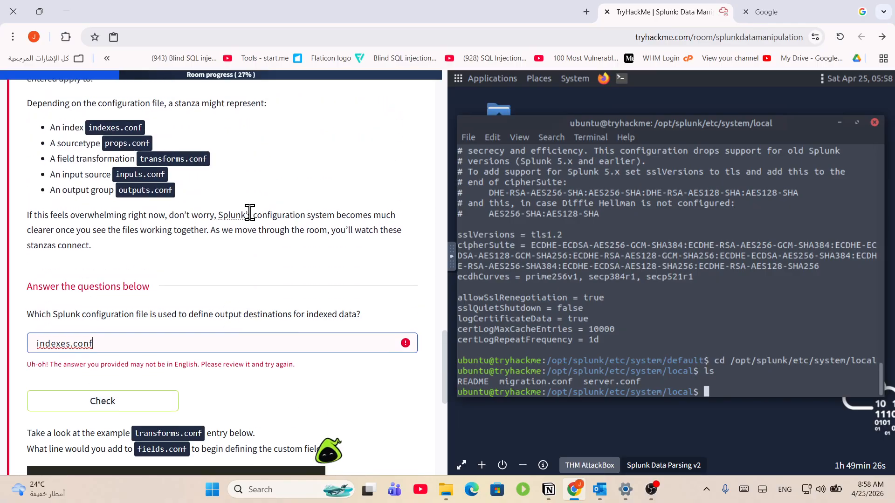
pyautogui.scroll(10, 252, 219)
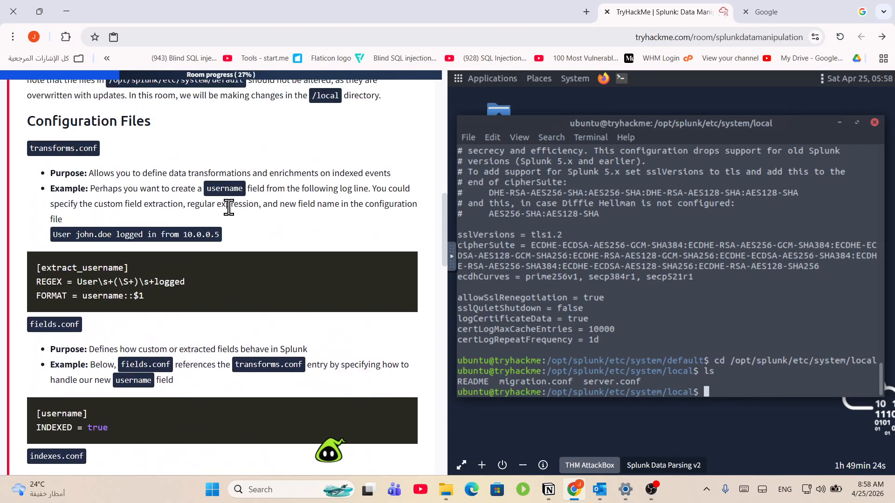
pyautogui.scroll(4, 231, 220)
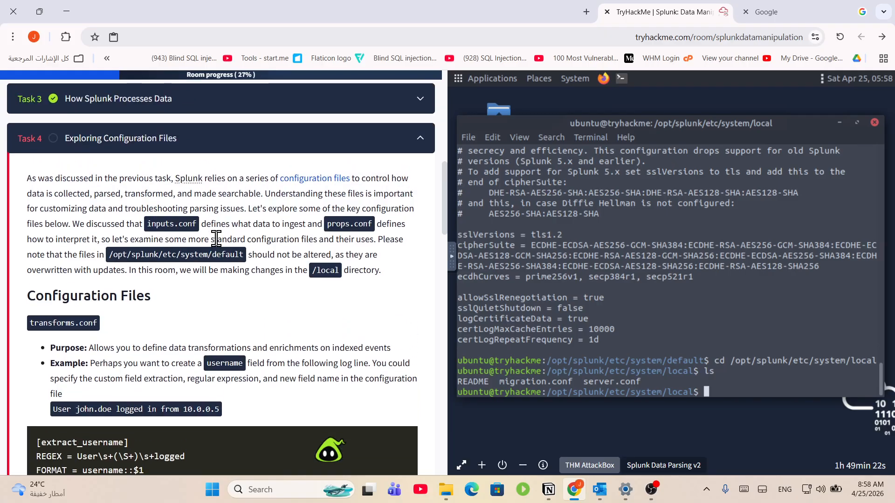
pyautogui.scroll(-1, 229, 289)
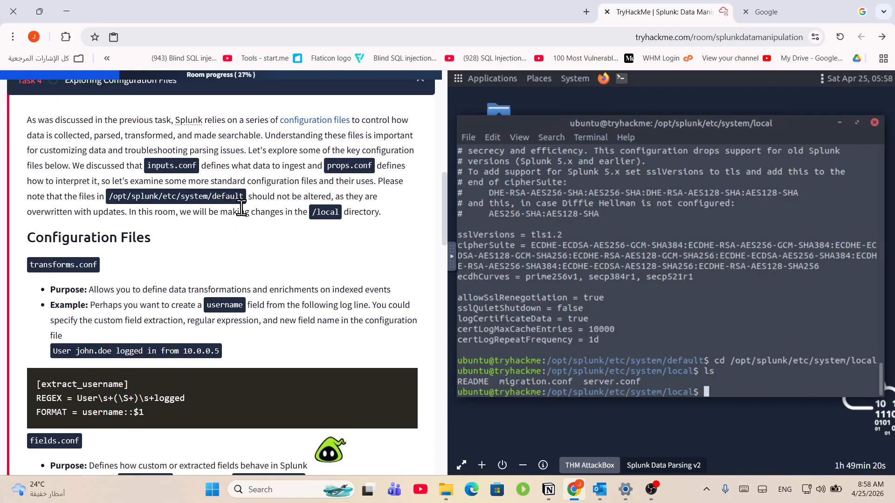
pyautogui.scroll(-3, 256, 268)
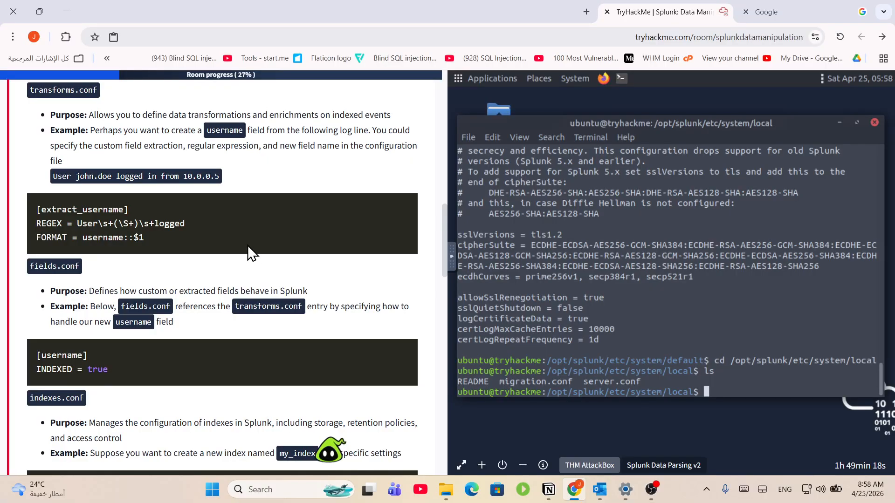
pyautogui.scroll(-2, 241, 240)
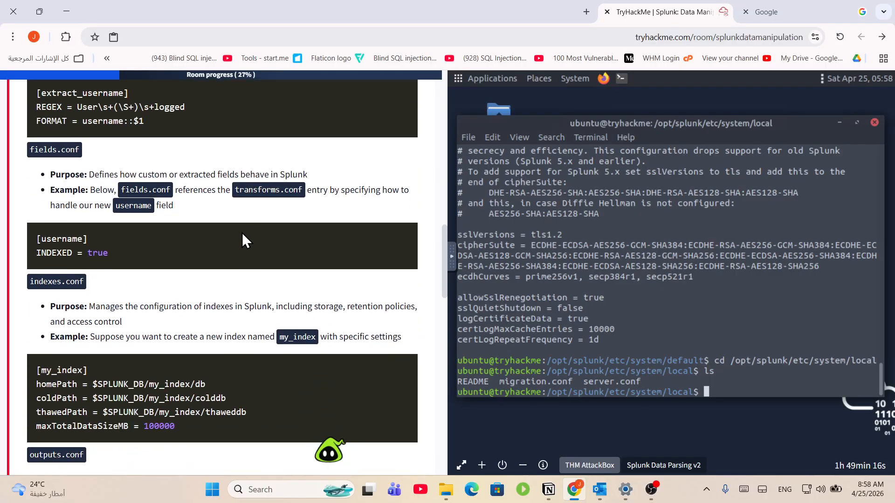
pyautogui.scroll(-2, 244, 232)
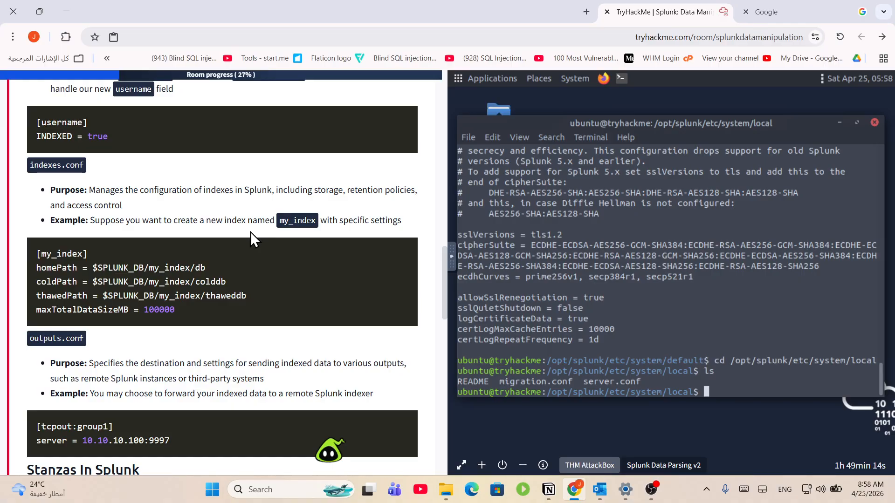
pyautogui.scroll(-3, 256, 230)
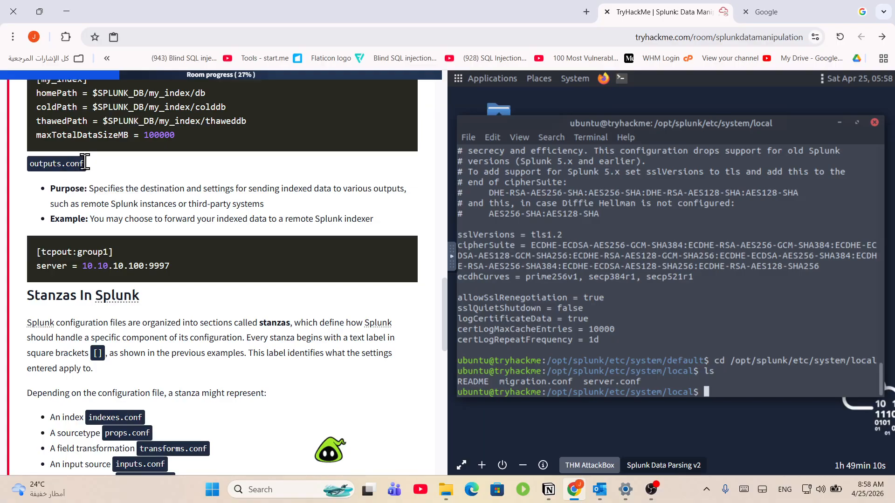
pyautogui.moveTo(89, 163); pyautogui.dragTo(29, 163)
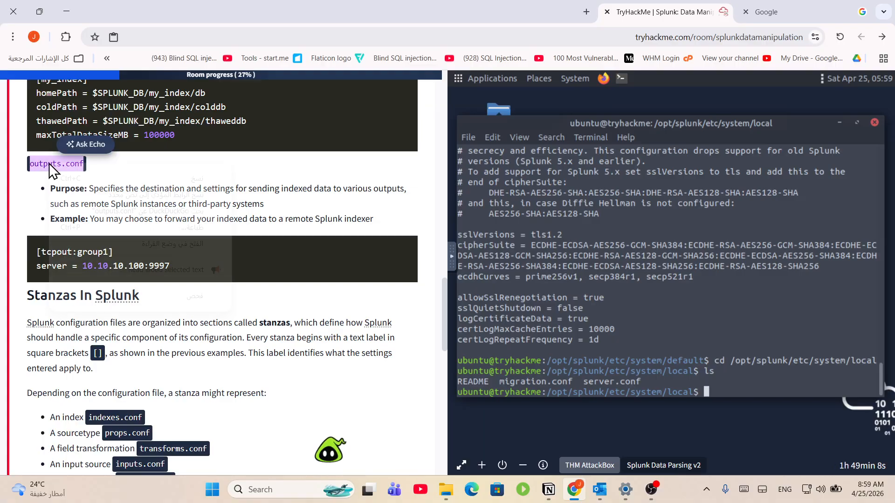
pyautogui.rightClick(49, 164)
pyautogui.click(93, 180)
pyautogui.scroll(-12, 209, 323)
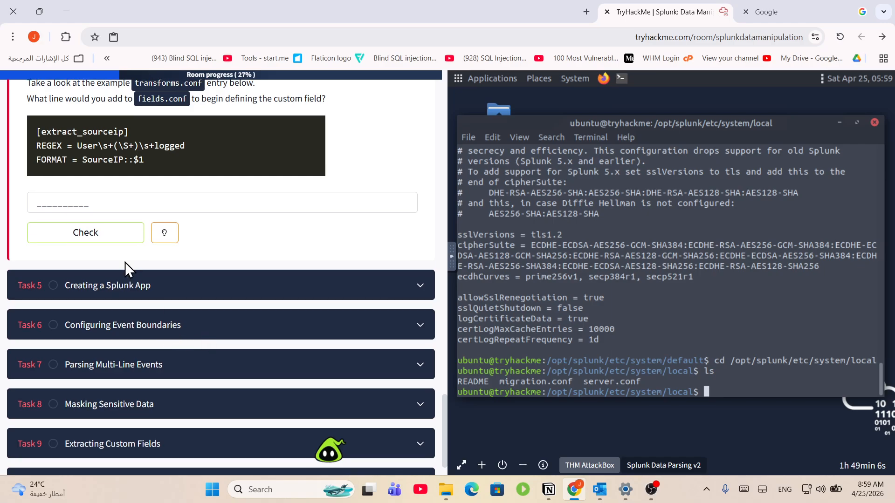
# - Replace the answer on output destinations for indexed data with outputs.conf and submit it
pyautogui.scroll(4, 125, 266)
pyautogui.moveTo(93, 226); pyautogui.dragTo(35, 226)
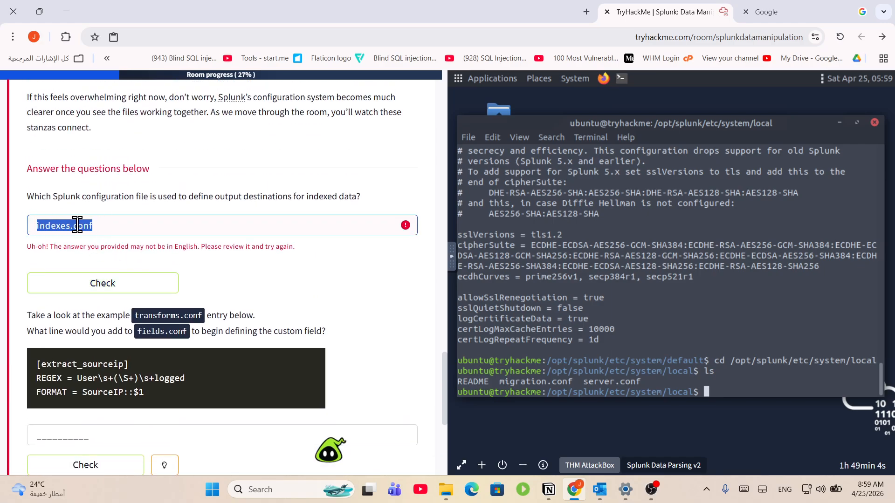
pyautogui.rightClick(79, 226)
pyautogui.click(60, 225)
pyautogui.moveTo(98, 227); pyautogui.dragTo(29, 234)
pyautogui.rightClick(61, 226)
pyautogui.click(48, 228)
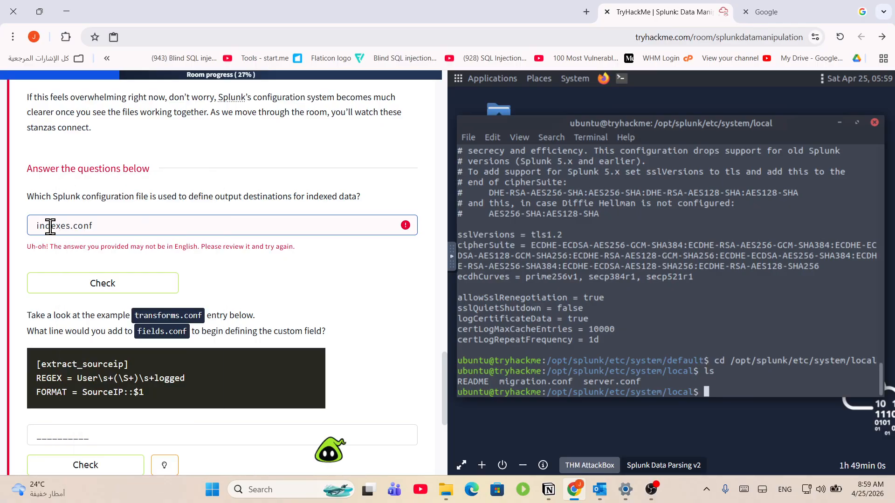
pyautogui.doubleClick(50, 228)
pyautogui.write('outputs')
pyautogui.click(96, 284)
pyautogui.scroll(-2, 180, 266)
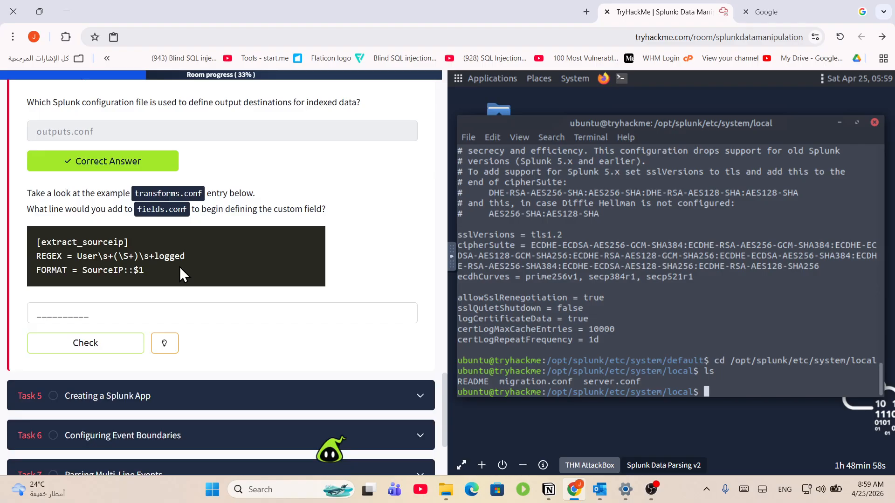
# - Read the Task 4 question asking which line to add to fields.conf to begin defining the custom field
pyautogui.scroll(-2, 180, 267)
pyautogui.moveTo(41, 113); pyautogui.dragTo(256, 115)
pyautogui.moveTo(66, 125); pyautogui.dragTo(131, 163)
pyautogui.click(238, 127)
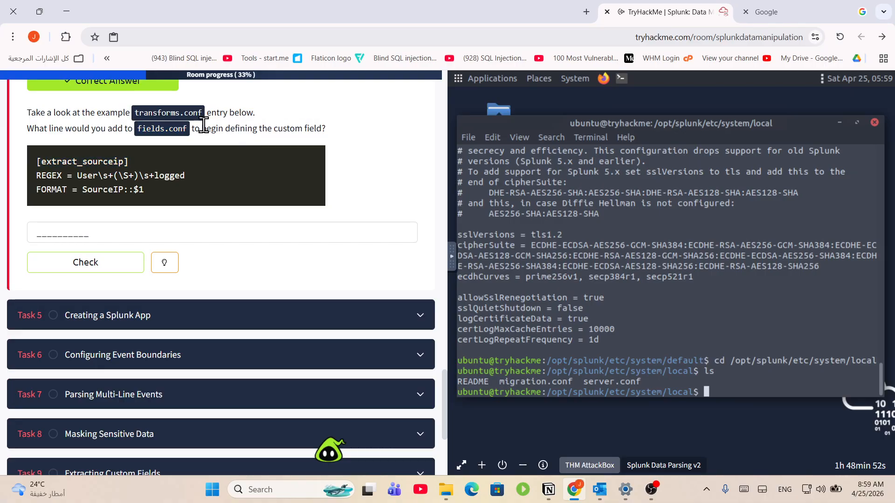
pyautogui.moveTo(204, 125); pyautogui.dragTo(332, 127)
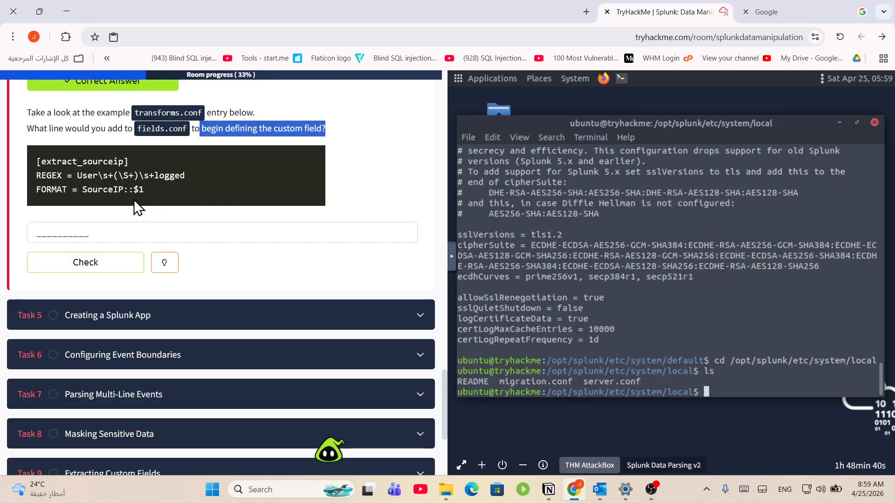
# - Review the transforms.conf purpose and its extract_username example in Task 4's Configuration Files section for clues to the custom field question
pyautogui.scroll(20, 167, 181)
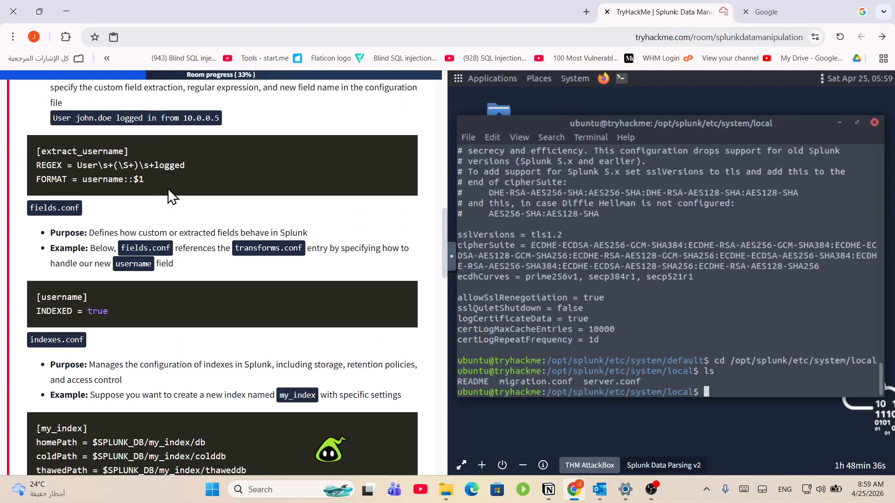
pyautogui.scroll(3, 168, 189)
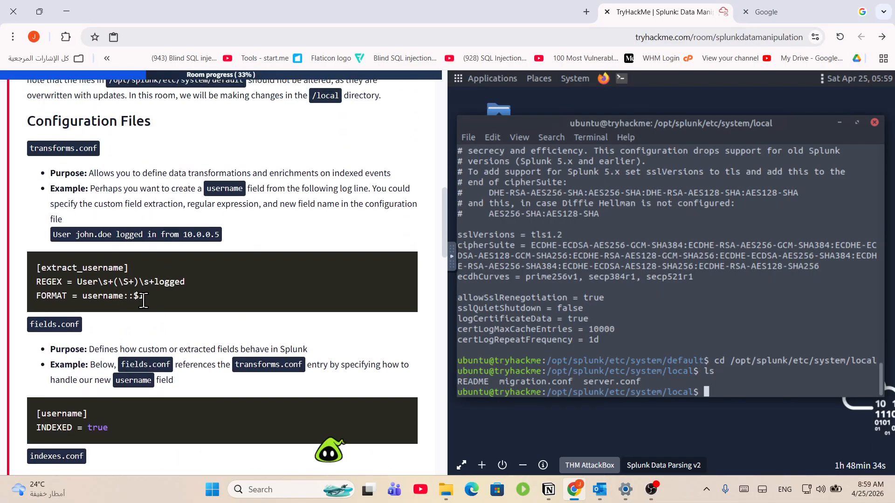
pyautogui.moveTo(143, 299); pyautogui.dragTo(23, 299)
pyautogui.click(194, 255)
pyautogui.moveTo(172, 262); pyautogui.dragTo(9, 271)
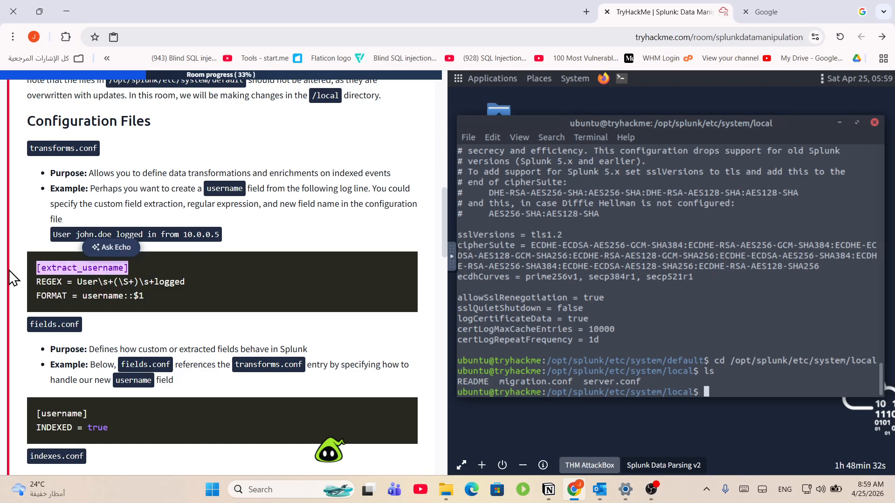
pyautogui.moveTo(95, 192); pyautogui.dragTo(270, 173)
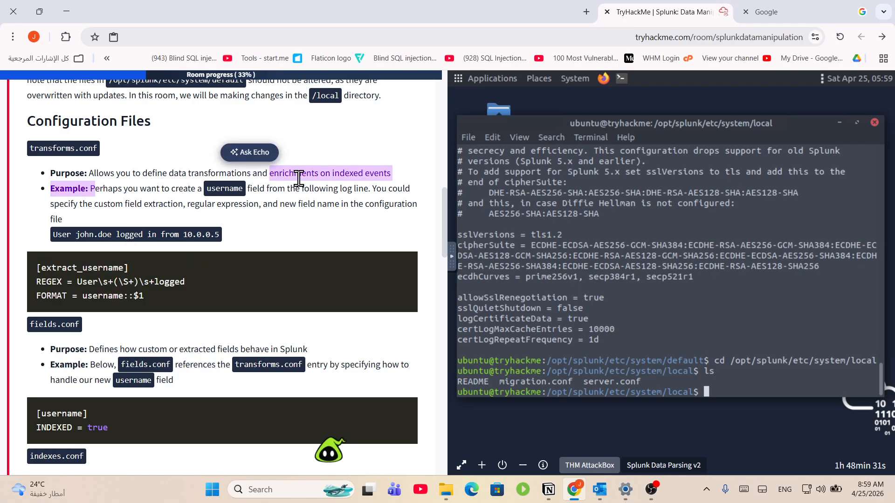
pyautogui.click(236, 189)
pyautogui.moveTo(203, 192); pyautogui.dragTo(259, 192)
pyautogui.click(242, 204)
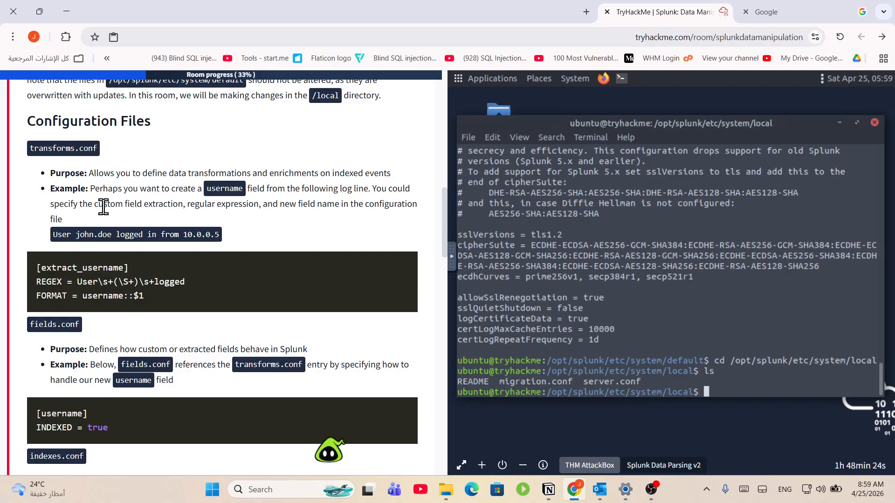
pyautogui.moveTo(104, 207); pyautogui.dragTo(359, 204)
pyautogui.scroll(-1, 351, 228)
pyautogui.scroll(-8, 352, 247)
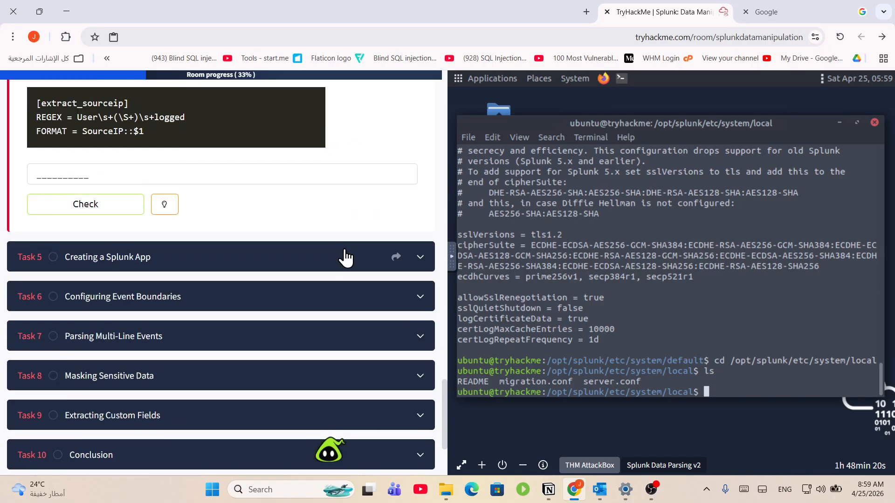
# - Pick out SourceIP in the question's FORMAT line and begin the custom field answer with source
pyautogui.scroll(3, 344, 256)
pyautogui.click(124, 228)
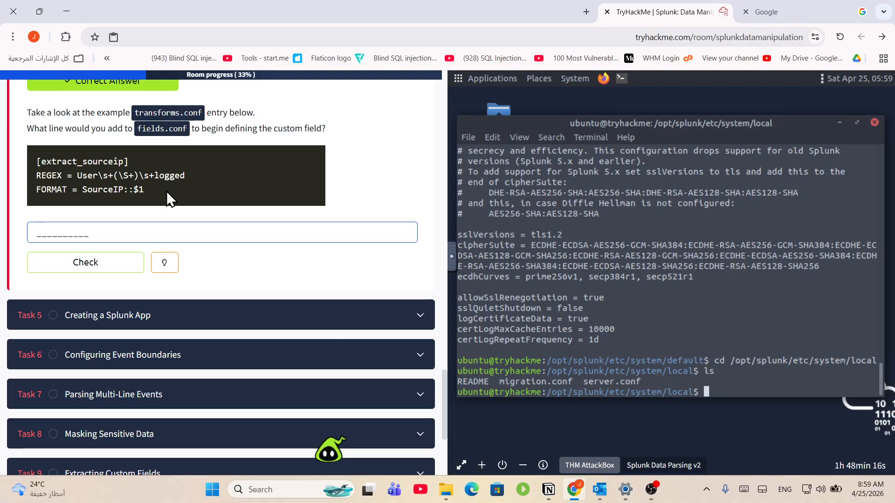
pyautogui.scroll(1, 169, 202)
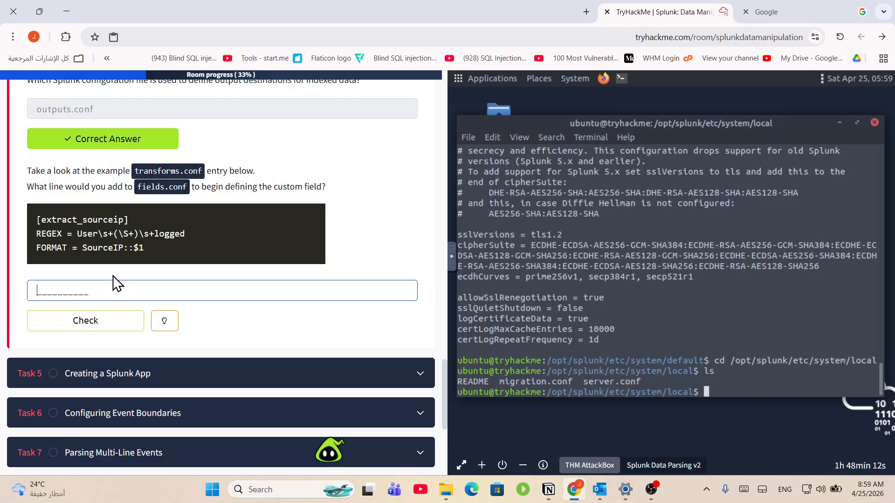
pyautogui.moveTo(123, 247); pyautogui.dragTo(86, 248)
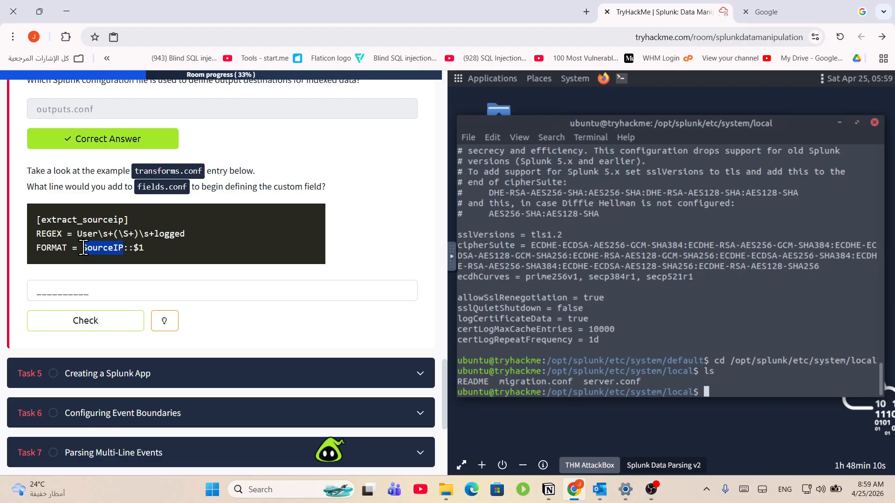
pyautogui.rightClick(84, 248)
pyautogui.click(66, 289)
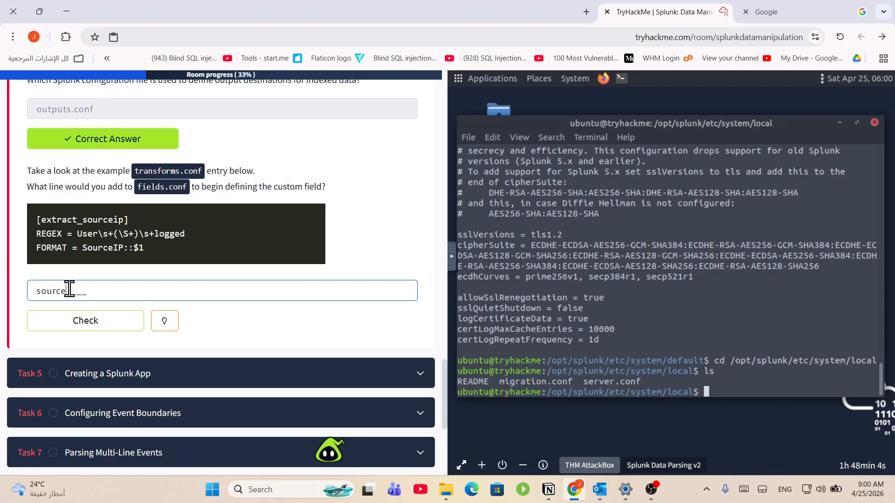
# - Select the INDEXED = true line in Task 4's fields.conf example as a candidate for the custom field answer
pyautogui.scroll(2, 180, 171)
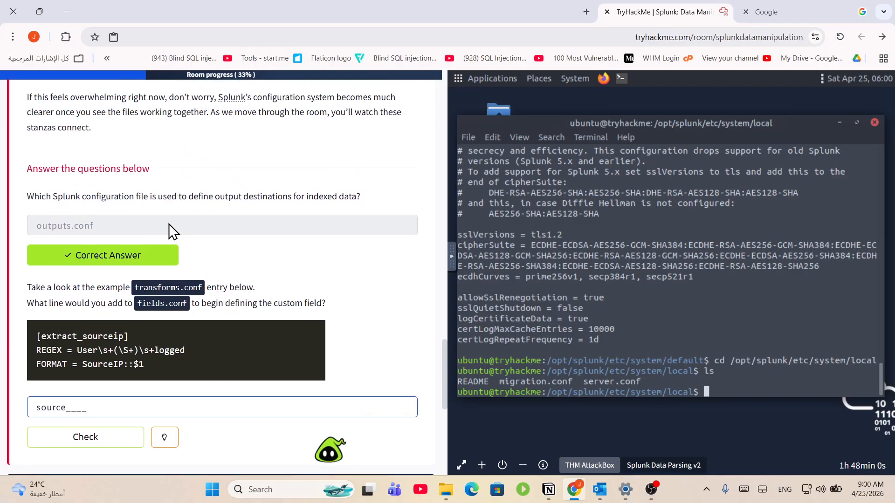
pyautogui.scroll(10, 170, 227)
pyautogui.scroll(3, 170, 225)
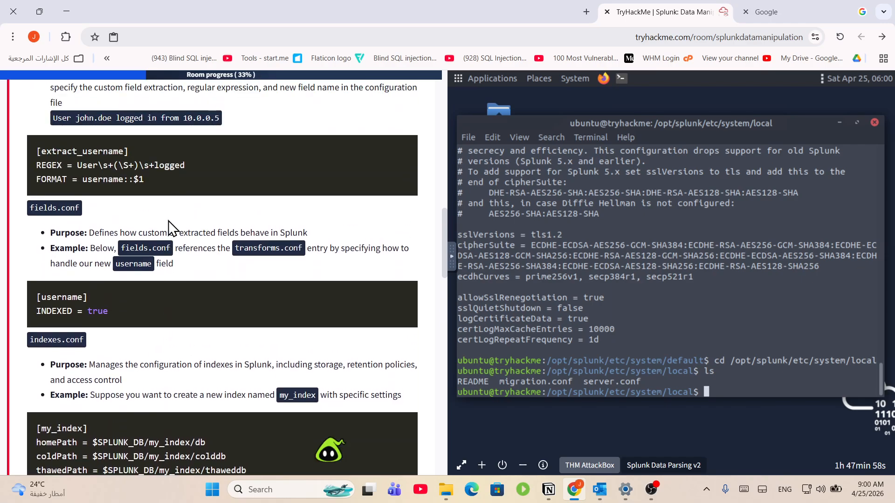
pyautogui.moveTo(107, 311); pyautogui.dragTo(37, 311)
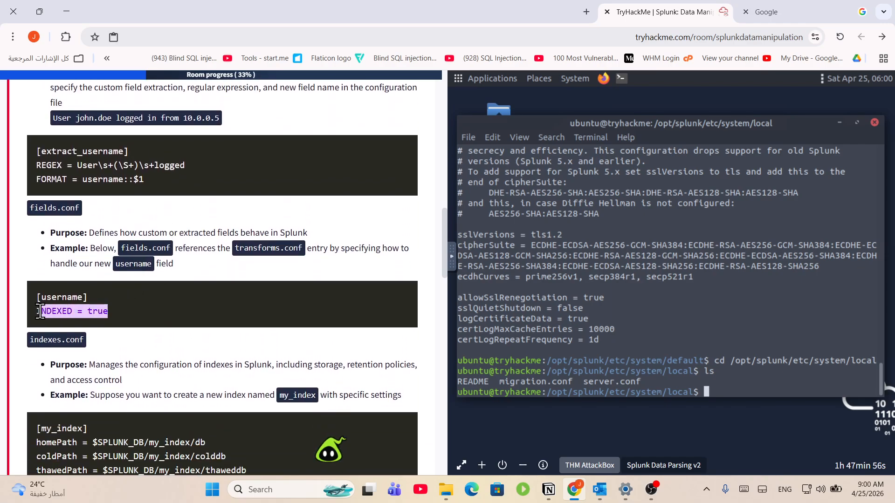
pyautogui.rightClick(51, 311)
pyautogui.click(184, 318)
pyautogui.scroll(-12, 184, 318)
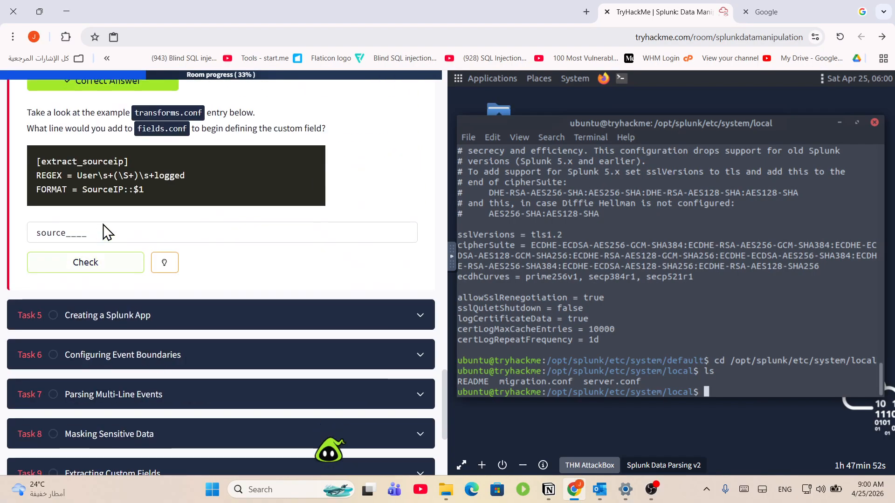
# - Try replacing the custom field answer with INDEXED=tr, and clear the entry
pyautogui.moveTo(193, 128); pyautogui.dragTo(154, 127)
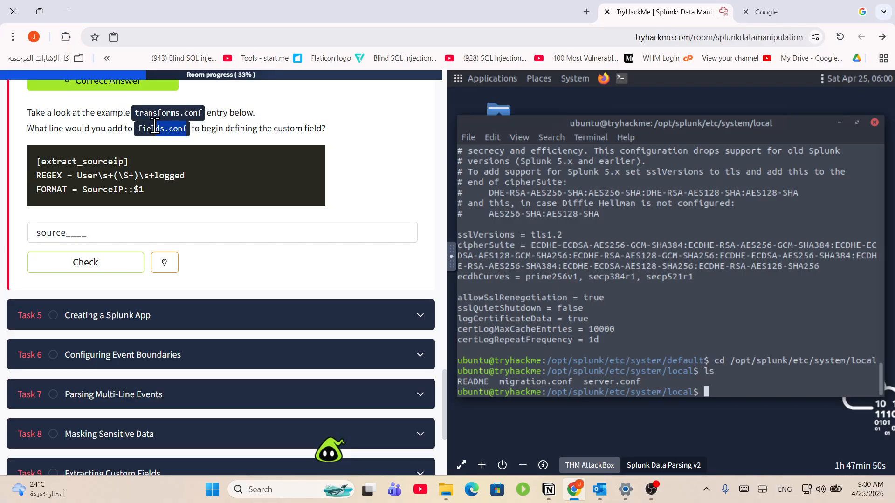
pyautogui.moveTo(128, 233); pyautogui.dragTo(59, 234)
pyautogui.rightClick(75, 233)
pyautogui.hotkey('ctrl', 'a')
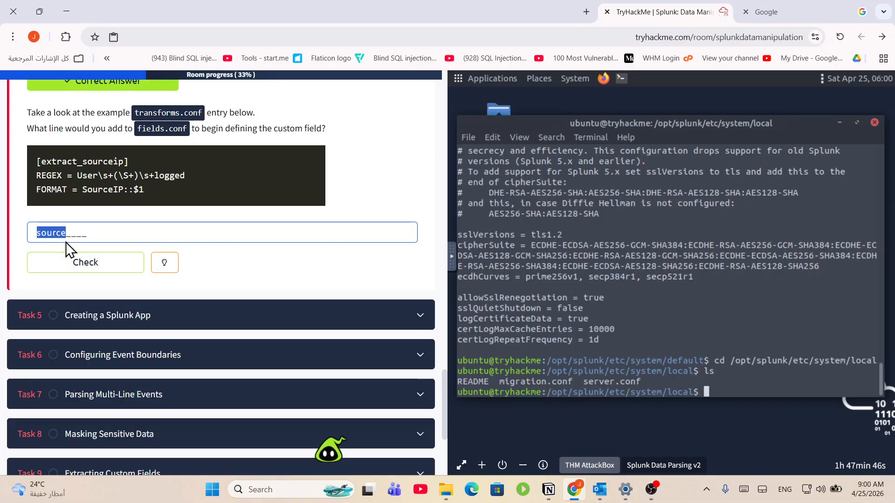
pyautogui.write('INDEXED=tr')
pyautogui.moveTo(102, 234); pyautogui.dragTo(32, 233)
pyautogui.press('BackSpace')
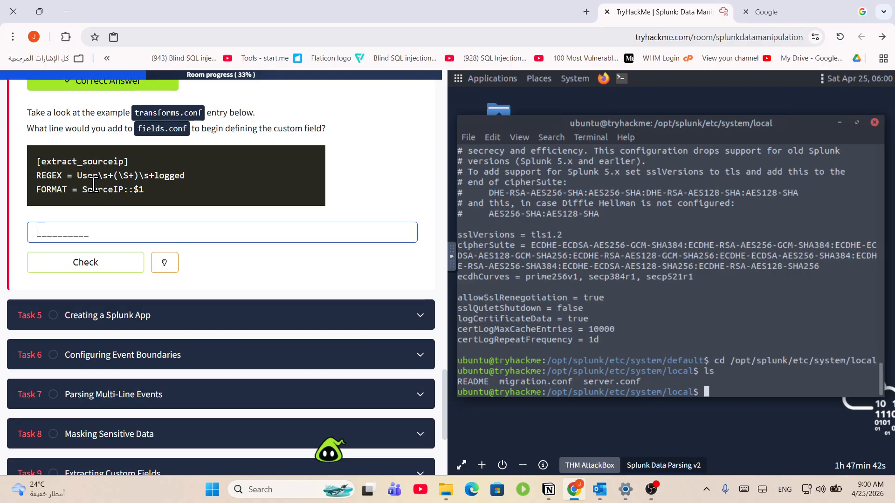
# - Compare the question's extract_sourceip stanza with the fields.conf example, examining how its [username] line relates to the extract_username entry
pyautogui.click(84, 161)
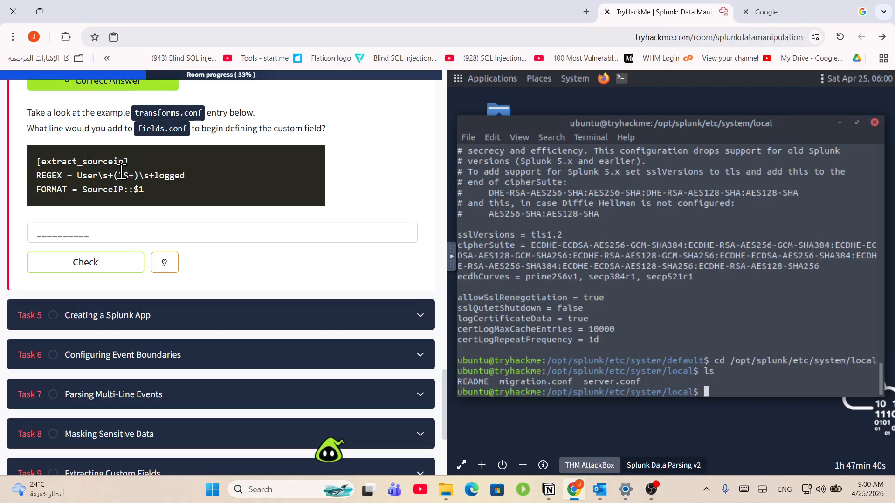
pyautogui.scroll(15, 150, 191)
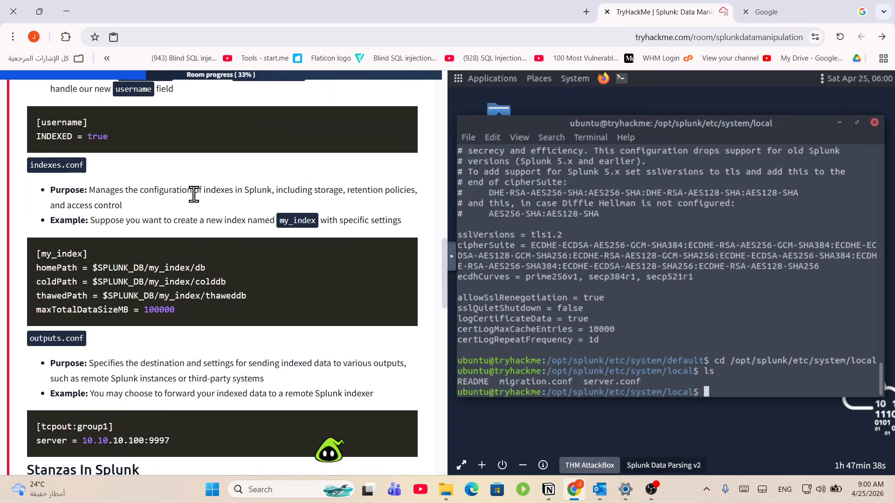
pyautogui.scroll(3, 154, 233)
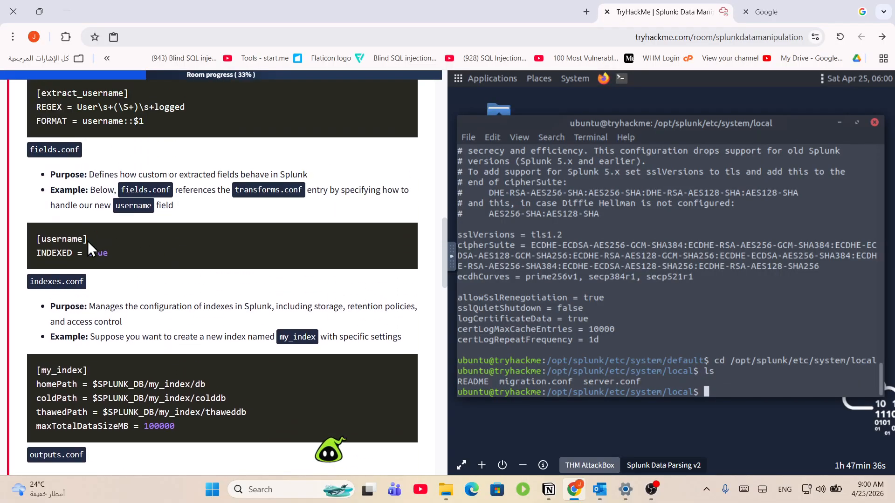
pyautogui.moveTo(88, 240); pyautogui.dragTo(30, 239)
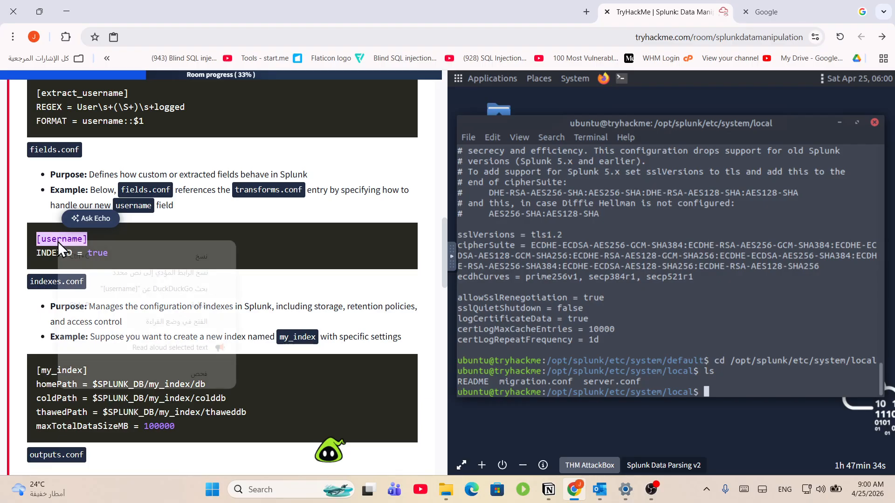
pyautogui.rightClick(47, 242)
pyautogui.click(120, 147)
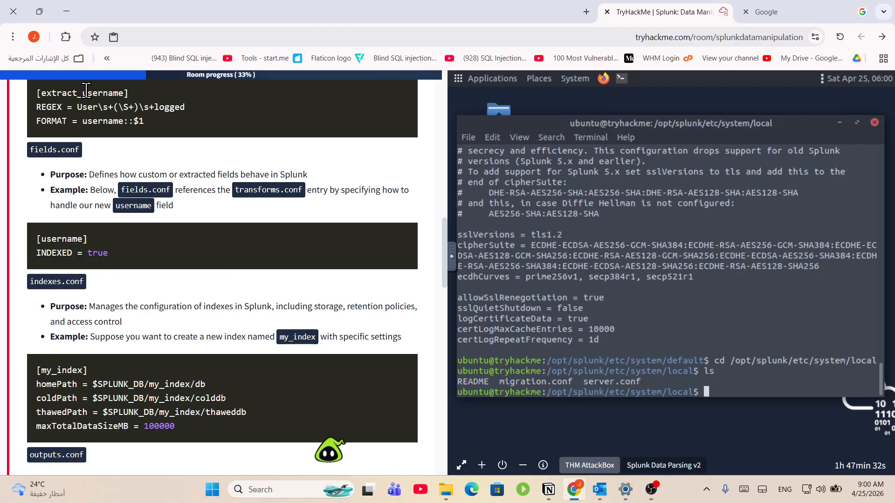
pyautogui.moveTo(87, 92); pyautogui.dragTo(108, 93)
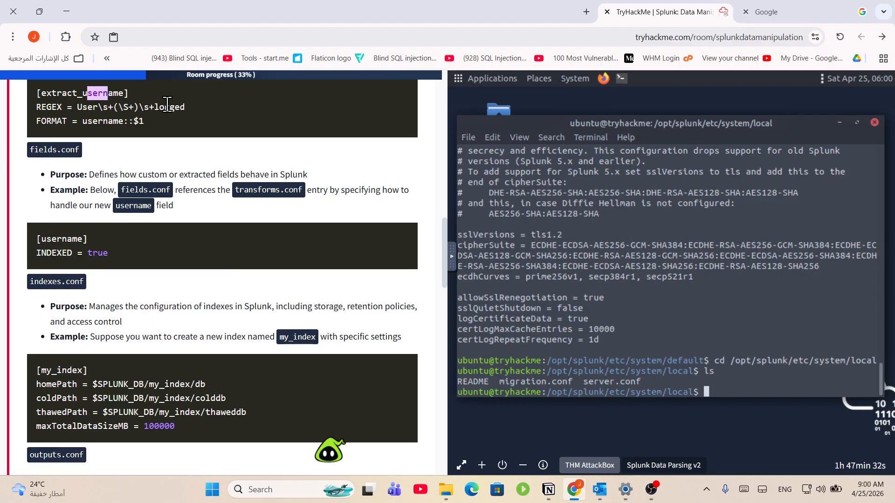
pyautogui.moveTo(152, 205); pyautogui.dragTo(134, 205)
pyautogui.click(148, 208)
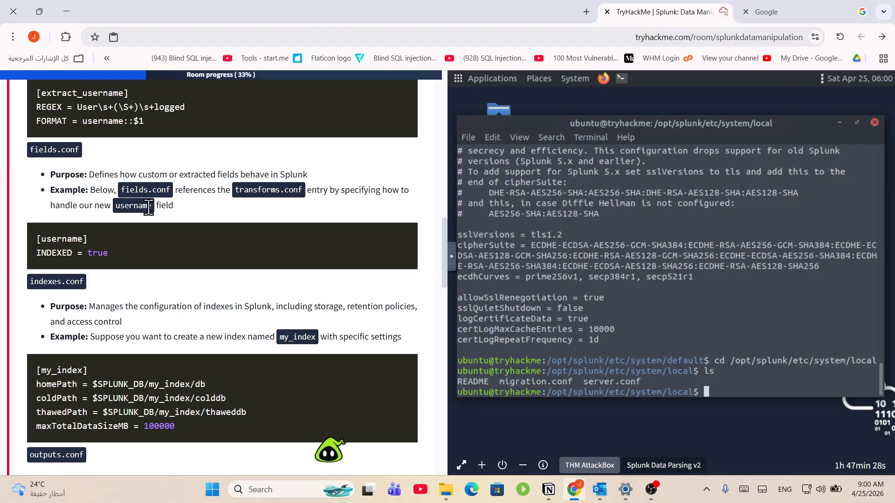
pyautogui.scroll(2, 156, 205)
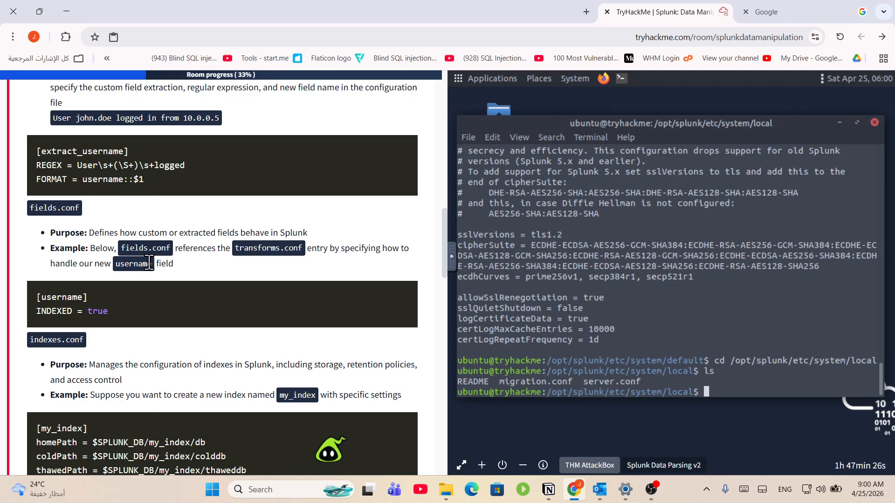
# - Answer the question on the opening fields.conf line for the custom field with [sourceip] and submit it
pyautogui.scroll(-6, 93, 303)
pyautogui.scroll(-10, 116, 315)
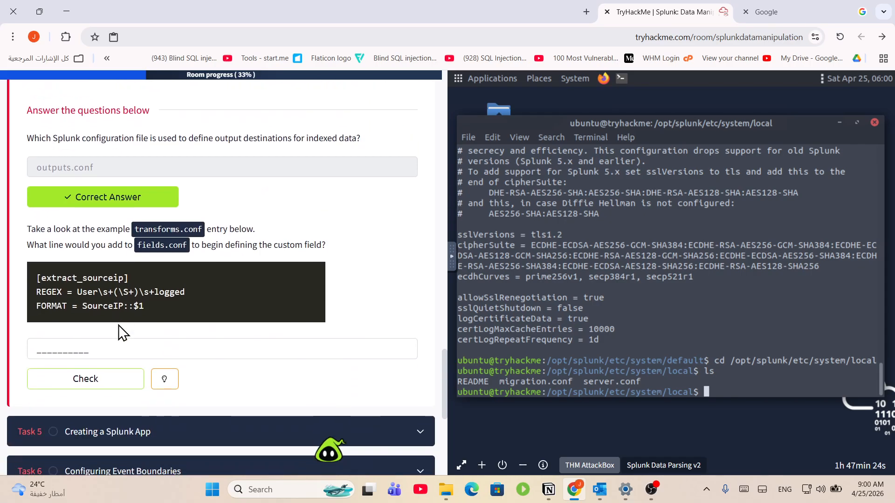
pyautogui.scroll(8, 127, 312)
pyautogui.scroll(-7, 126, 300)
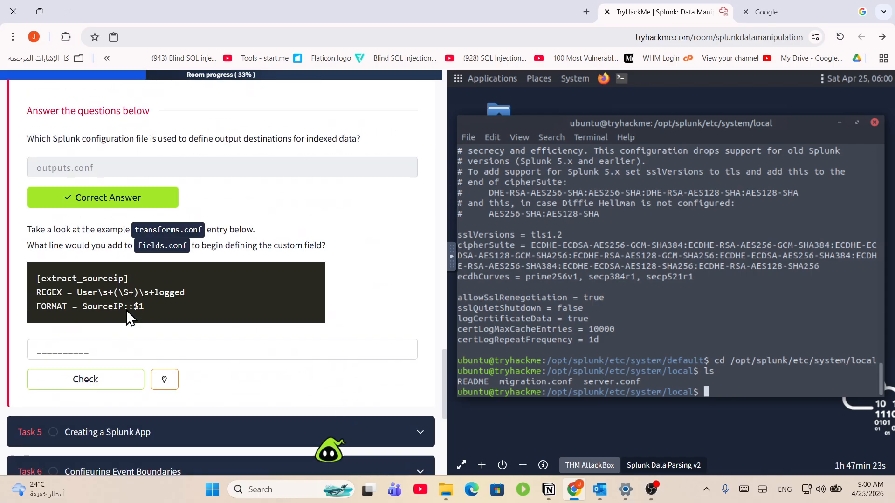
pyautogui.click(80, 348)
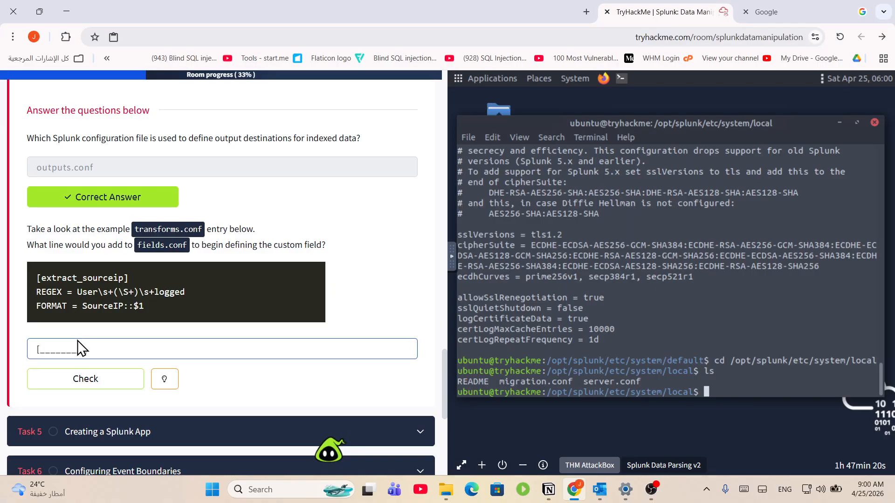
pyautogui.write('[source')
pyautogui.write('ip_')
pyautogui.press('Return')
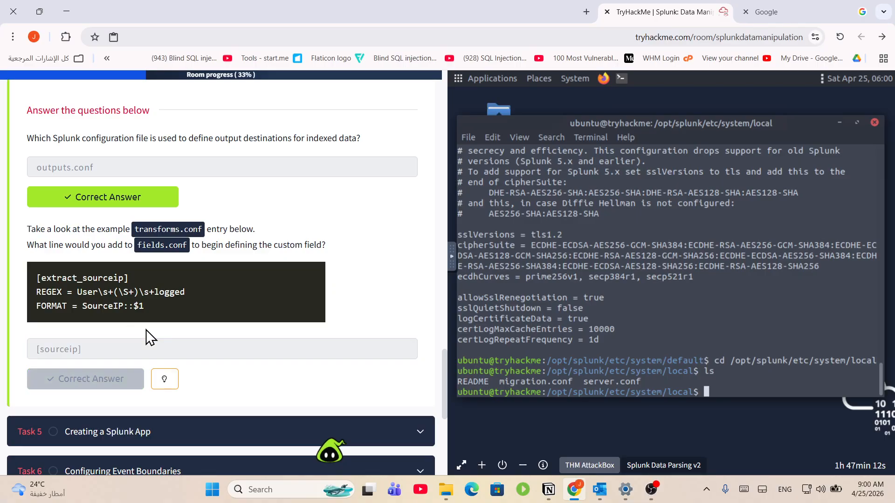
# - Open Task 5, Creating a Splunk App, and read its introduction to Splunk's default applications
pyautogui.scroll(-5, 152, 282)
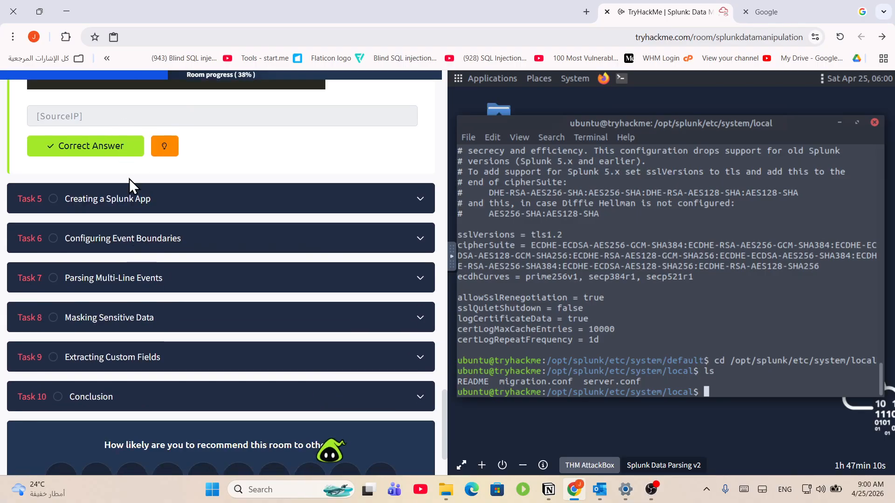
pyautogui.click(131, 196)
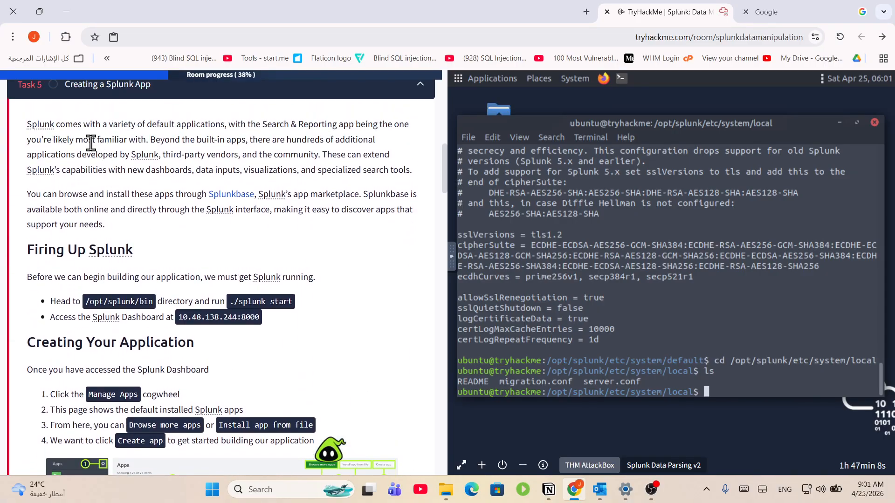
pyautogui.moveTo(146, 139); pyautogui.dragTo(275, 130)
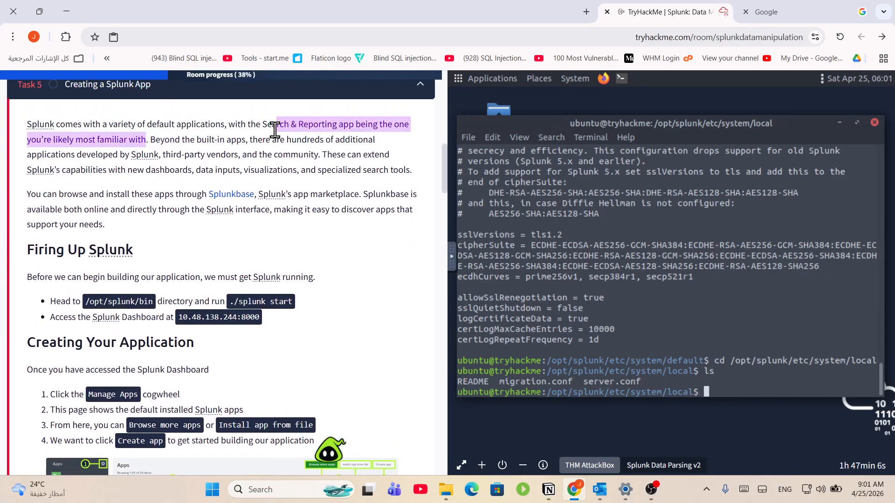
pyautogui.click(247, 125)
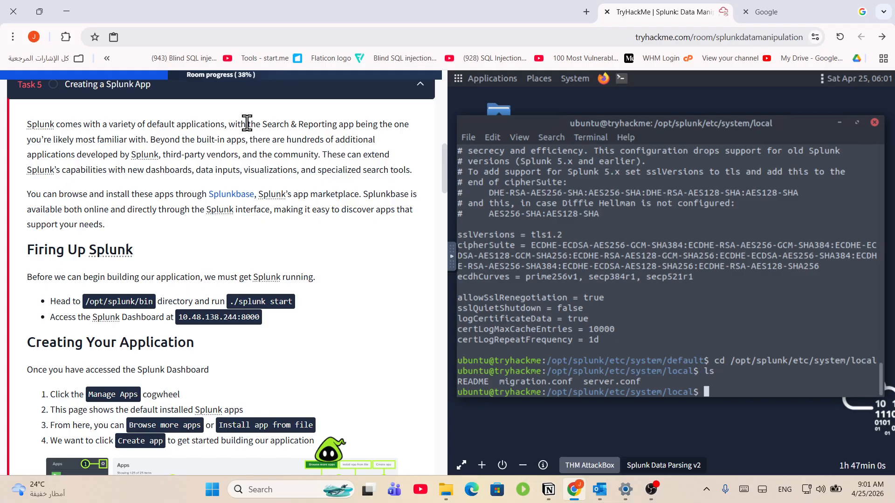
# - Read how Task 5 describes additional Splunk apps, the Splunkbase marketplace and the need to get Splunk running
pyautogui.moveTo(355, 123); pyautogui.dragTo(386, 172)
pyautogui.click(303, 151)
pyautogui.moveTo(379, 153); pyautogui.dragTo(393, 157)
pyautogui.moveTo(322, 156); pyautogui.dragTo(409, 183)
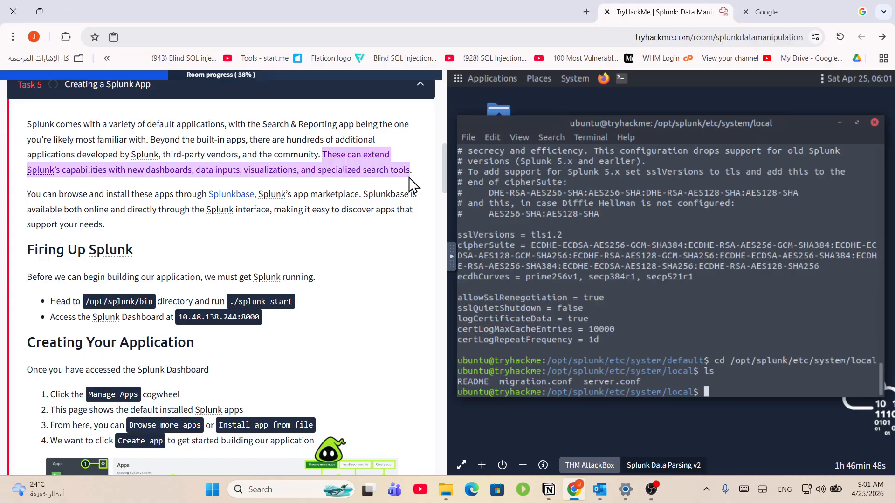
pyautogui.scroll(-1, 99, 200)
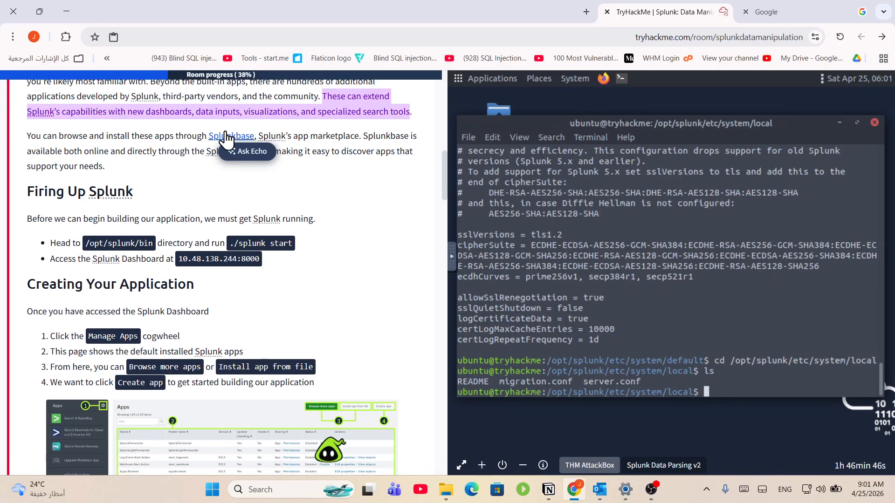
pyautogui.moveTo(202, 135); pyautogui.dragTo(417, 177)
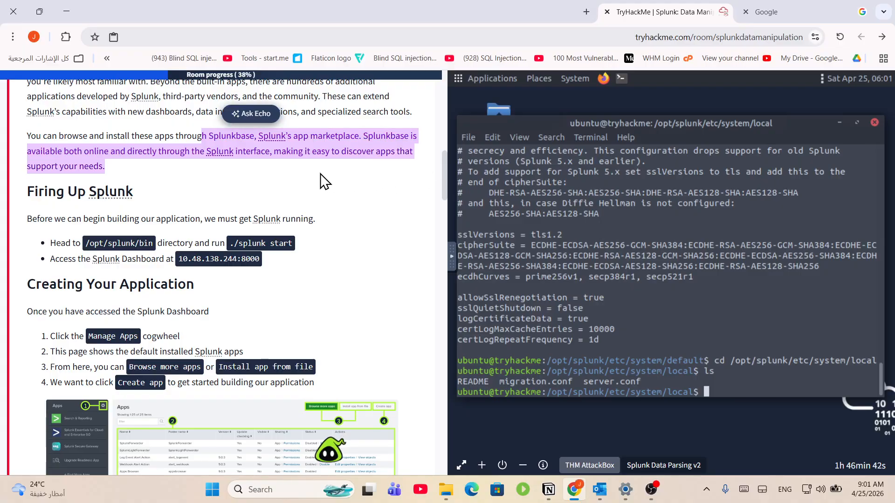
pyautogui.scroll(-1, 196, 182)
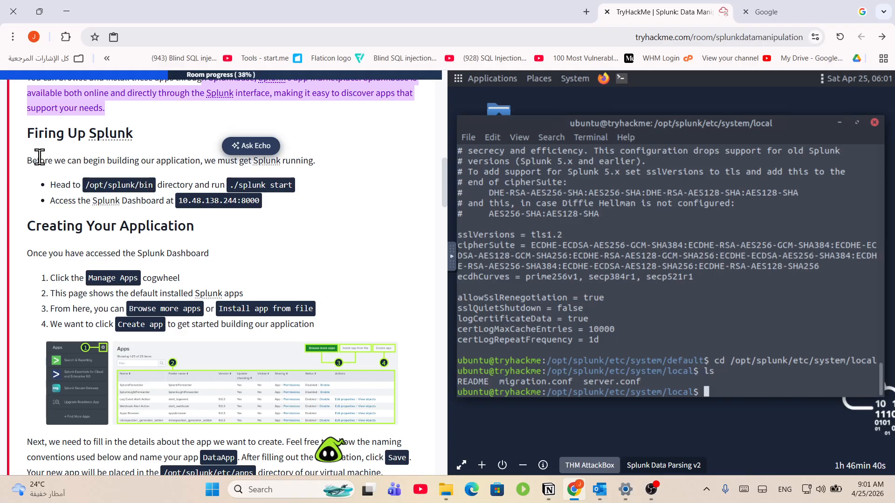
pyautogui.moveTo(28, 160); pyautogui.dragTo(288, 161)
pyautogui.click(197, 164)
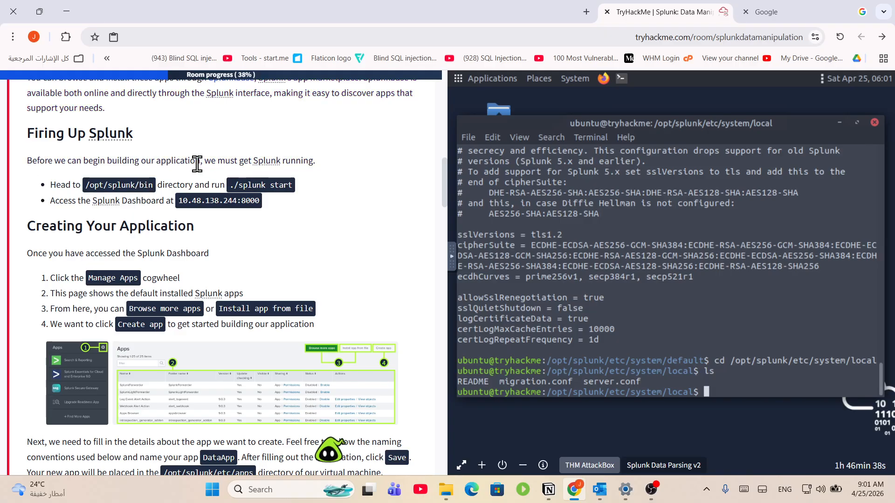
pyautogui.moveTo(211, 156); pyautogui.dragTo(315, 163)
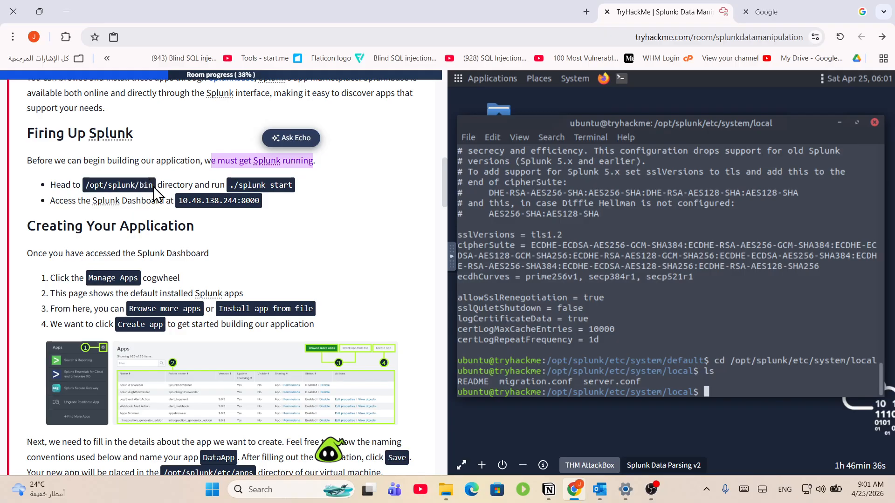
# - Copy the /opt/splunk/bin path from the Firing Up Splunk instructions and change the terminal's working directory to it
pyautogui.moveTo(154, 187); pyautogui.dragTo(83, 185)
pyautogui.moveTo(228, 185); pyautogui.dragTo(293, 186)
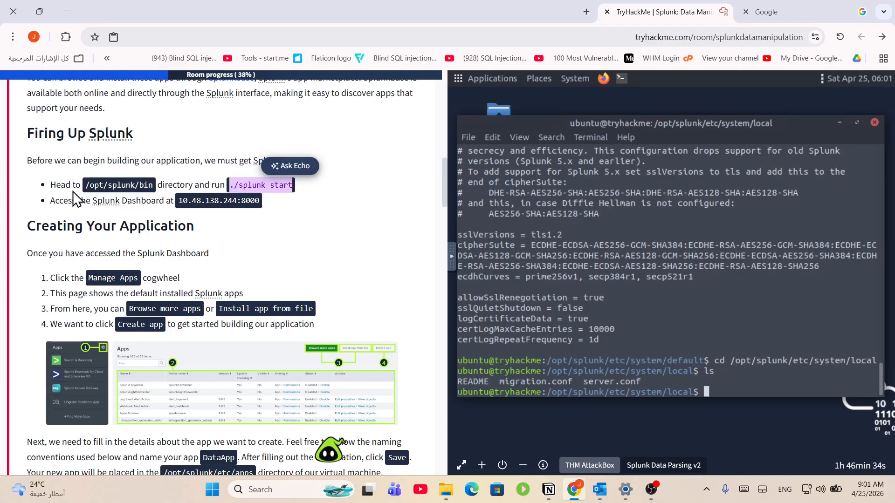
pyautogui.moveTo(160, 185); pyautogui.dragTo(84, 185)
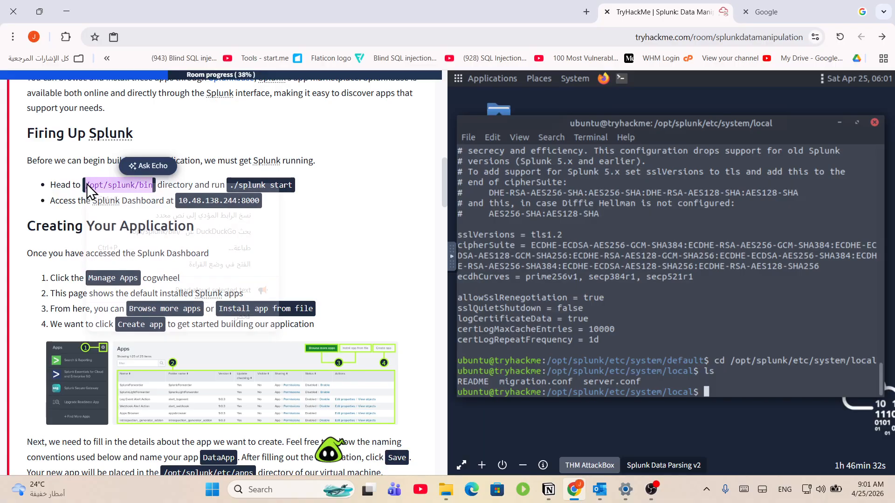
pyautogui.rightClick(86, 185)
pyautogui.click(118, 198)
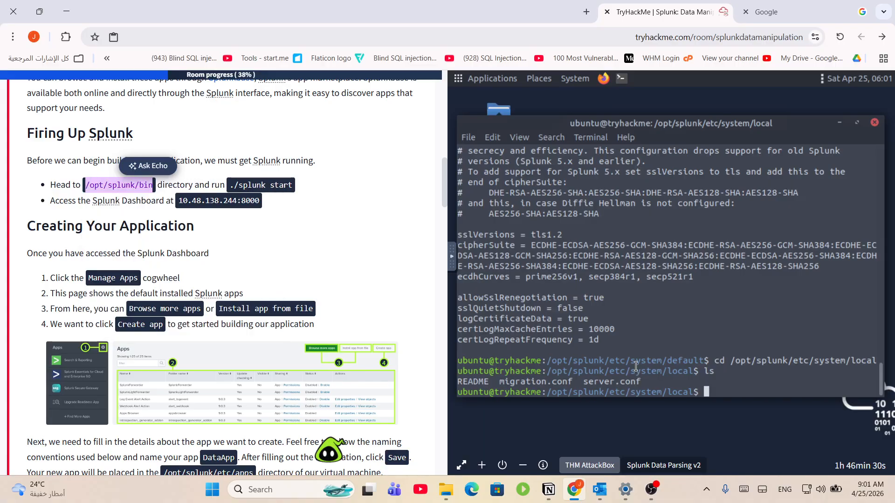
pyautogui.write('cd')
pyautogui.rightClick(727, 387)
pyautogui.click(751, 339)
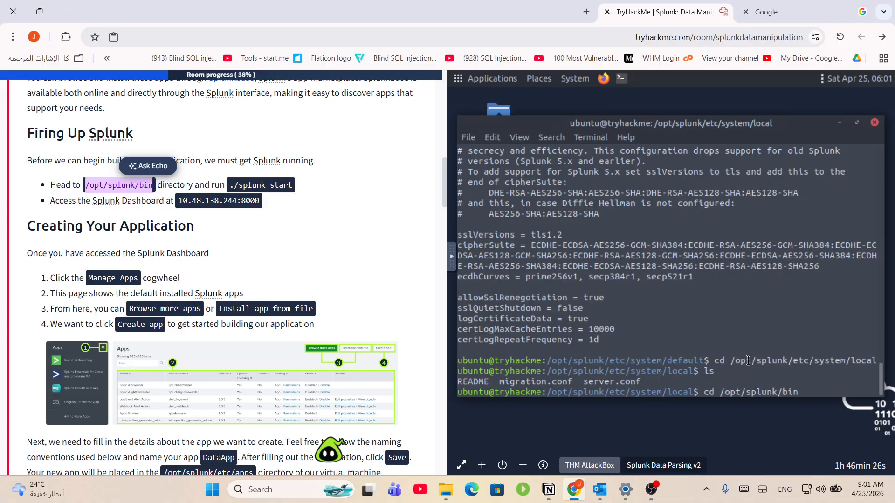
pyautogui.press('Return')
# - Try to start Splunk as the ubuntu user with ./splunk start
pyautogui.write('./spl')
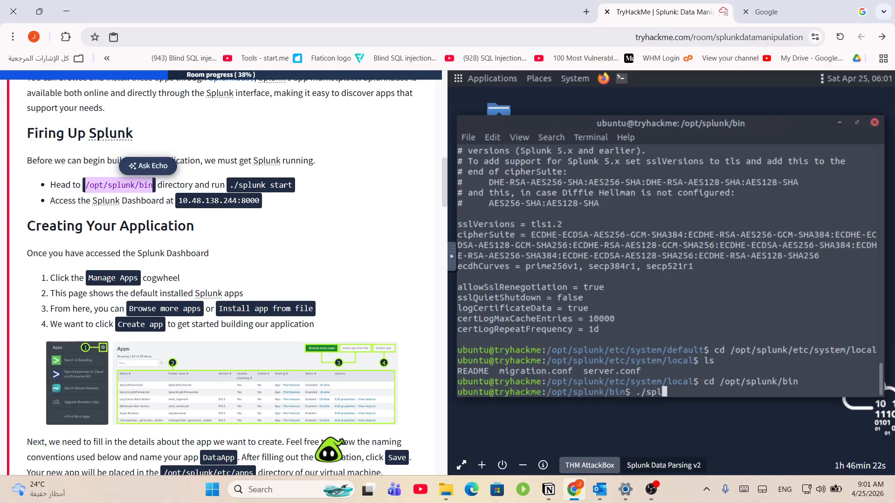
pyautogui.write('unk start')
pyautogui.press('Return')
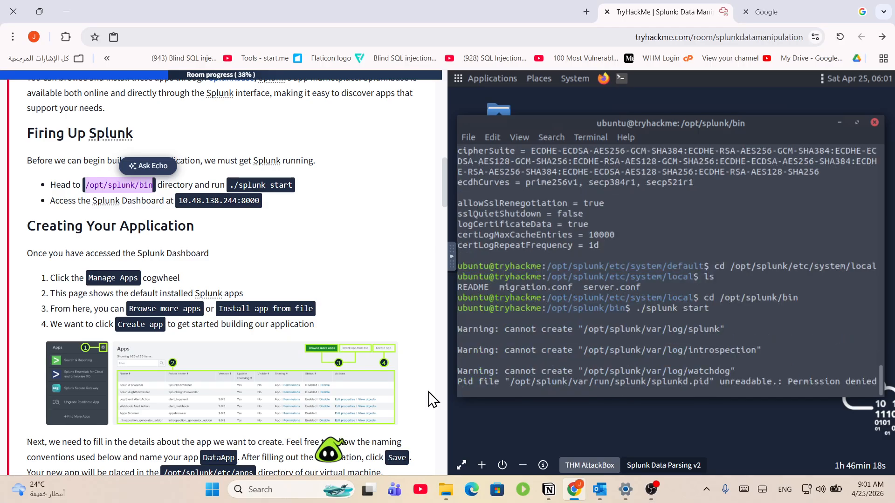
# - Copy the Splunk Dashboard address 10.48.138.244:8000 from the instructions and load it in Firefox on the AttackBox
pyautogui.moveTo(261, 200); pyautogui.dragTo(161, 201)
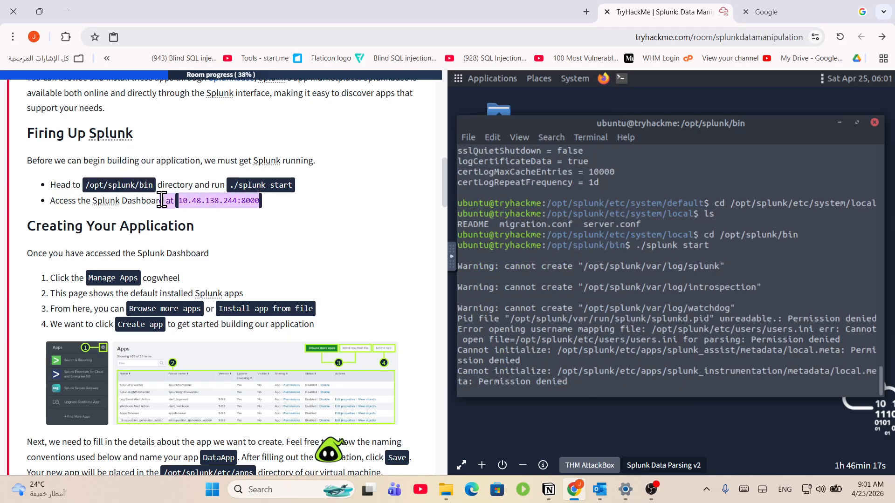
pyautogui.click(211, 205)
pyautogui.moveTo(262, 203); pyautogui.dragTo(177, 203)
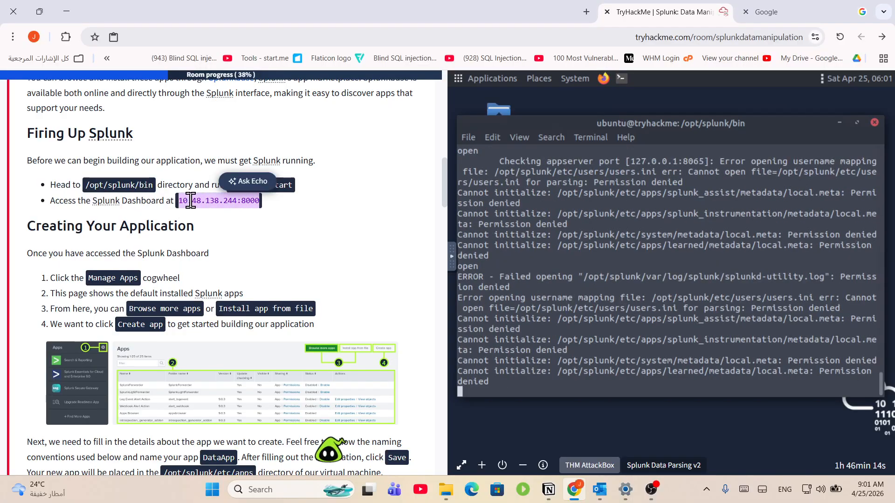
pyautogui.rightClick(191, 201)
pyautogui.click(184, 215)
pyautogui.scroll(-3, 194, 269)
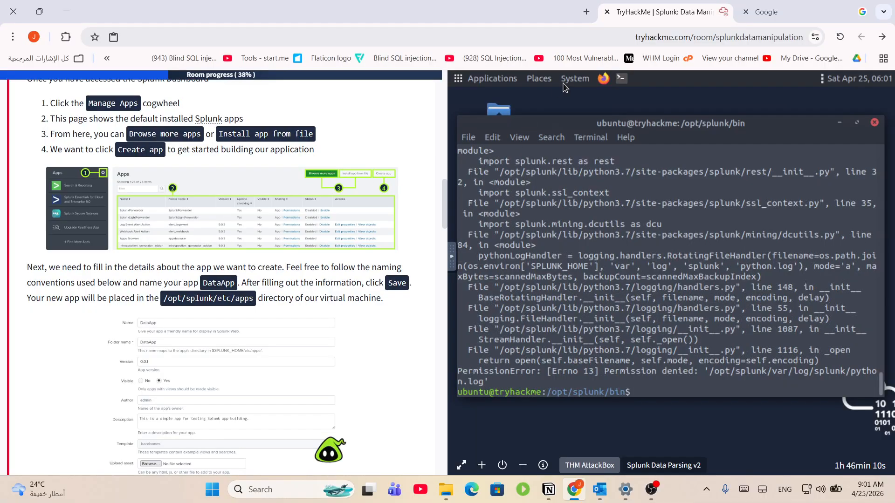
pyautogui.click(604, 80)
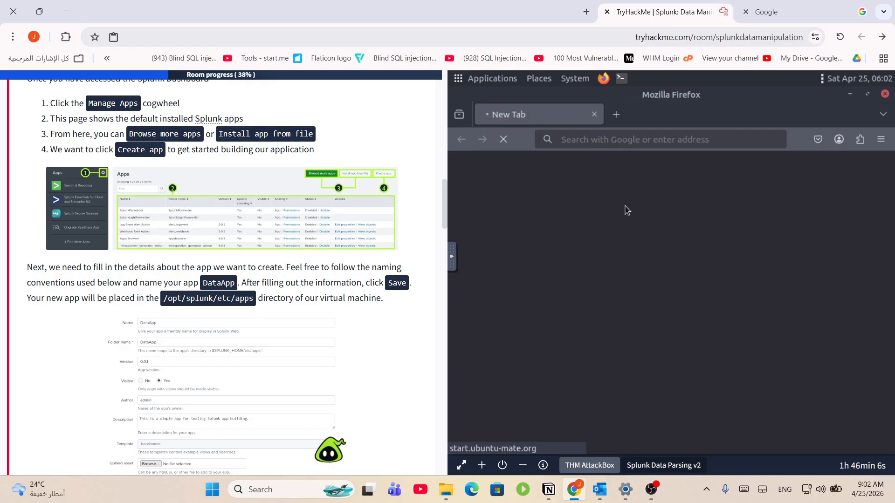
pyautogui.click(589, 142)
pyautogui.rightClick(592, 144)
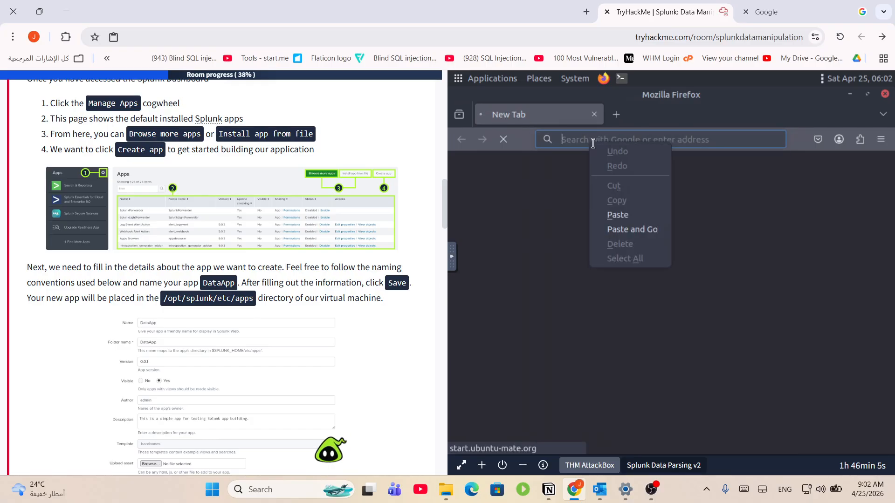
pyautogui.click(629, 231)
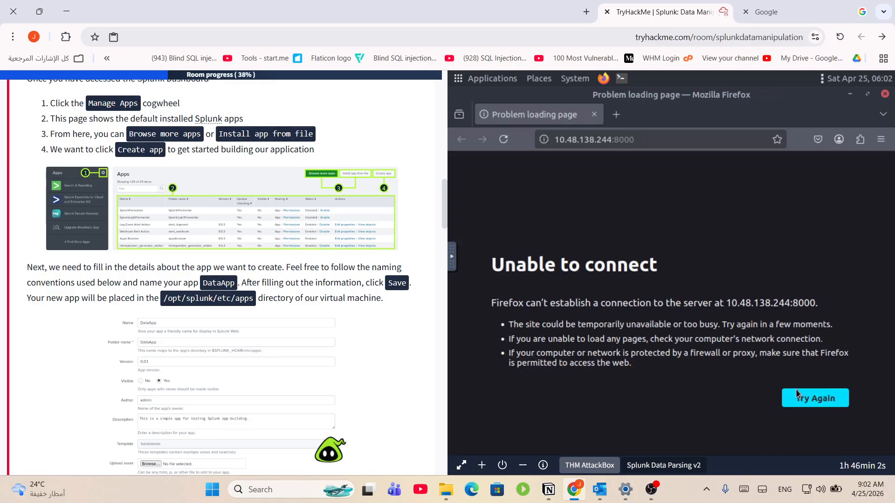
# - Try repeatedly to reload the Splunk Dashboard page in the AttackBox's Firefox
pyautogui.click(795, 394)
pyautogui.click(794, 404)
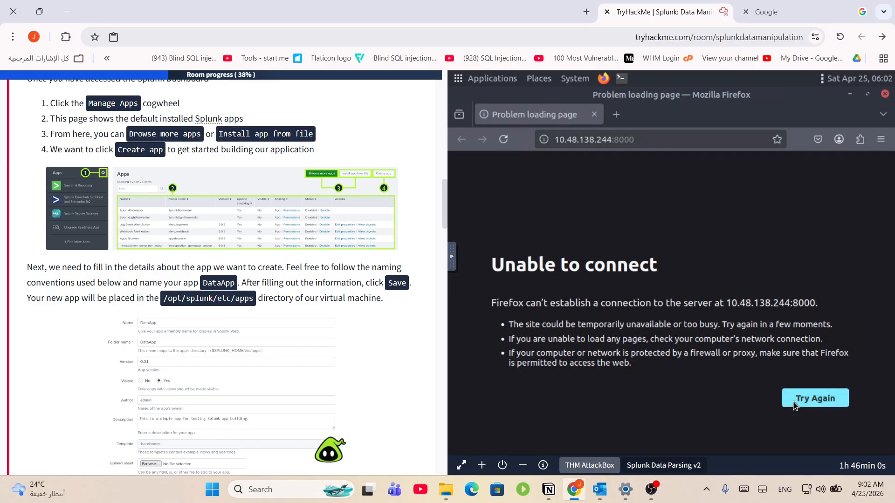
pyautogui.click(795, 403)
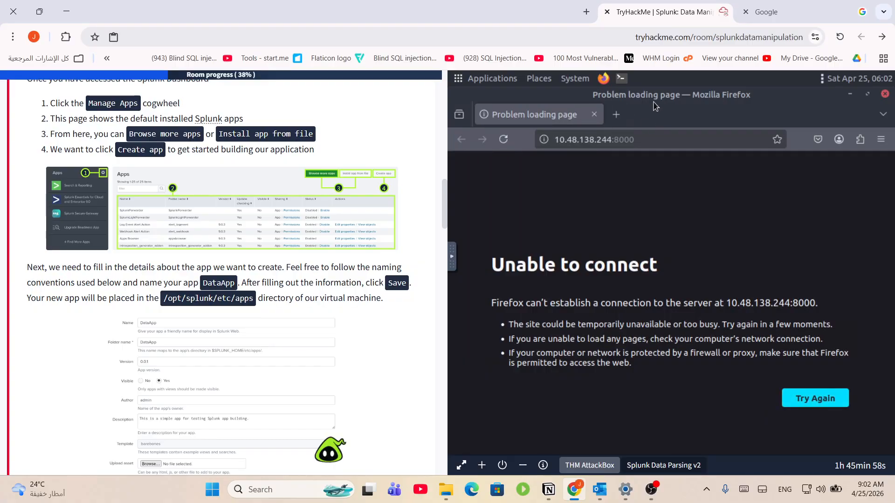
pyautogui.moveTo(686, 212); pyautogui.dragTo(667, 136)
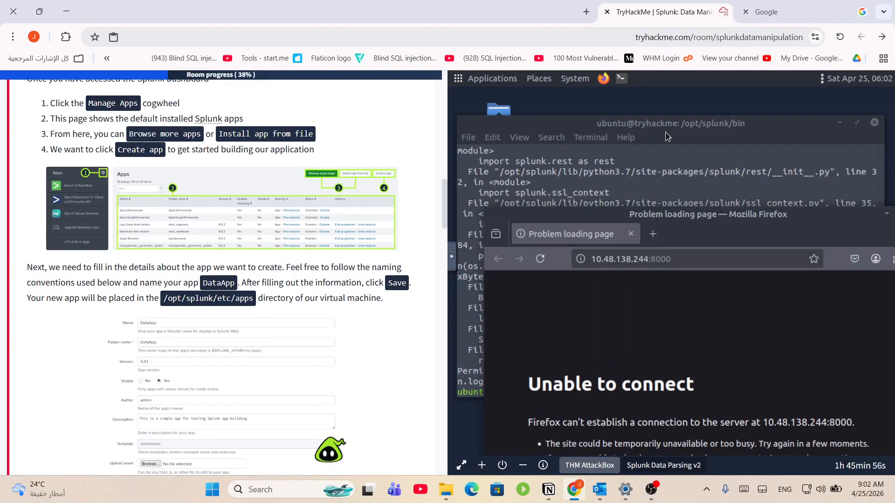
pyautogui.moveTo(685, 223); pyautogui.dragTo(642, 96)
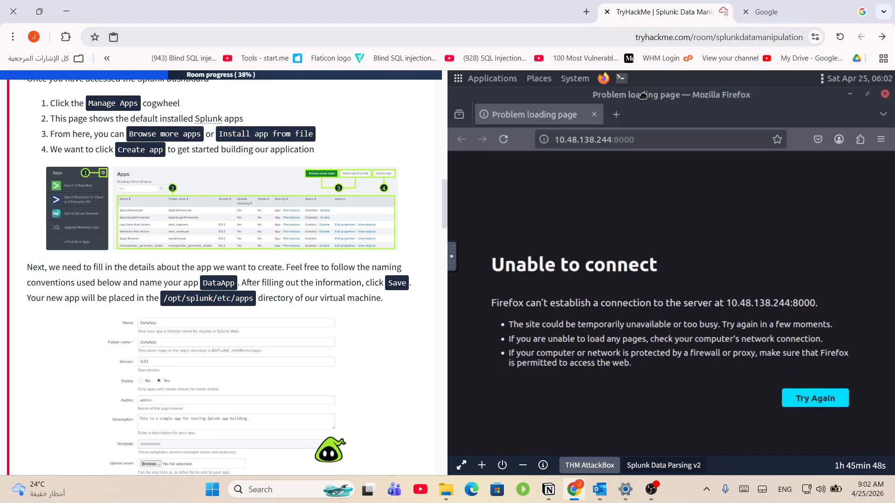
pyautogui.click(813, 406)
pyautogui.click(639, 144)
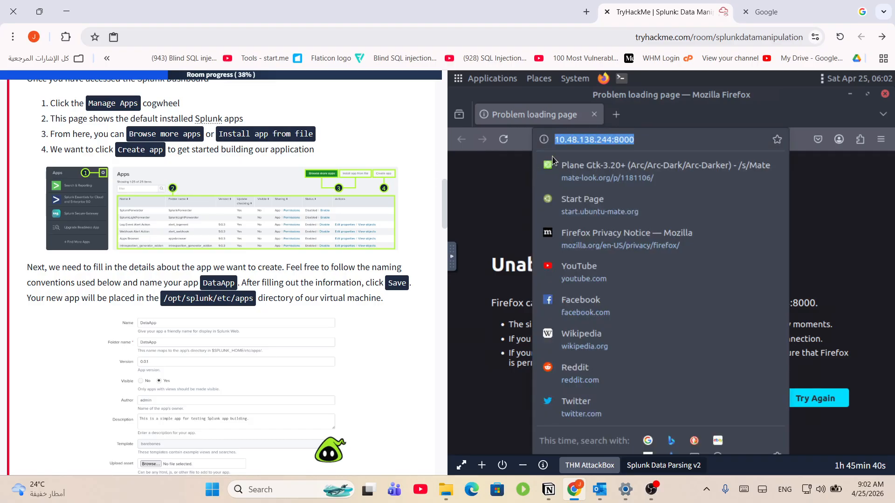
# - Return to the terminal, check the startup error output, and start Splunk as root using sudo su and ./splunk start
pyautogui.moveTo(630, 106); pyautogui.dragTo(626, 174)
pyautogui.click(624, 324)
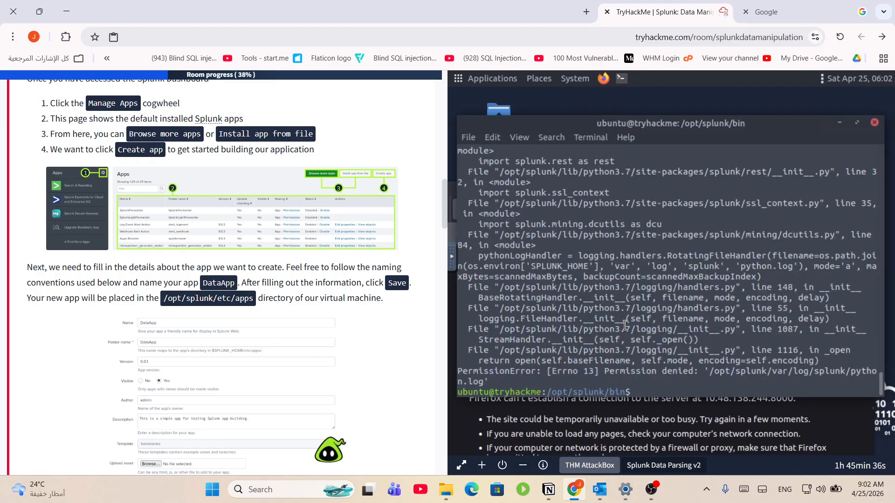
pyautogui.scroll(1, 652, 326)
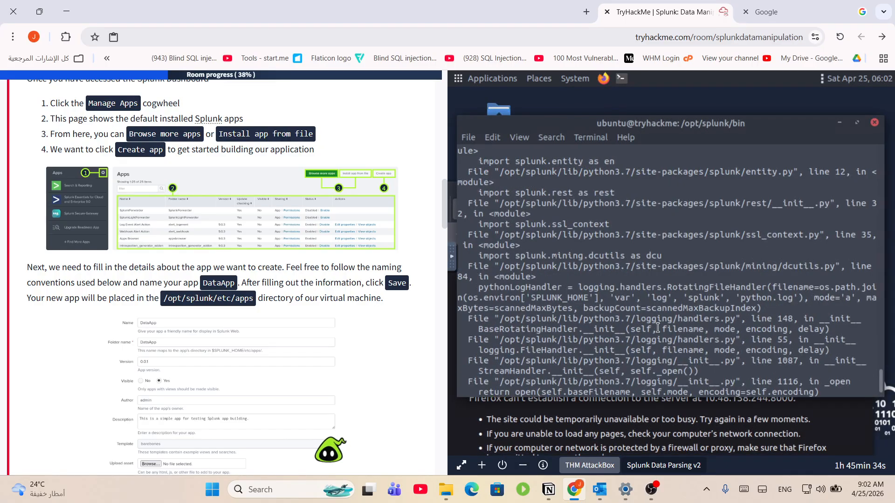
pyautogui.scroll(-1, 652, 367)
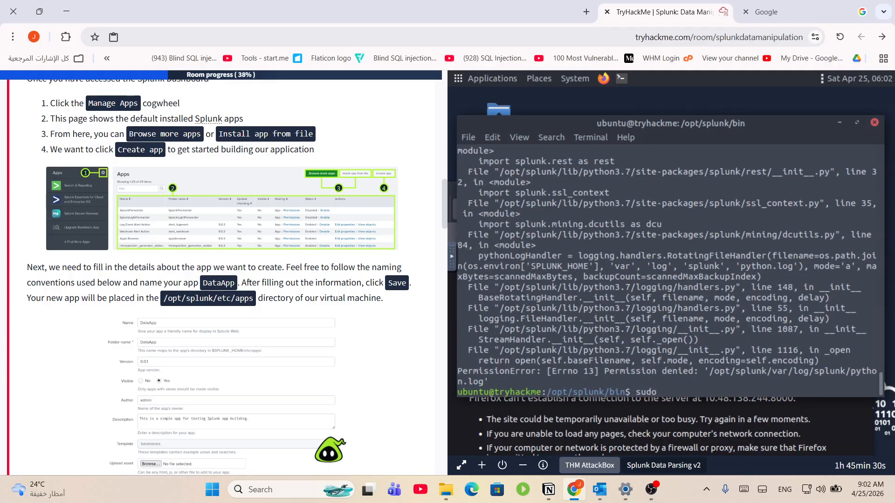
pyautogui.write('u')
pyautogui.press('Return')
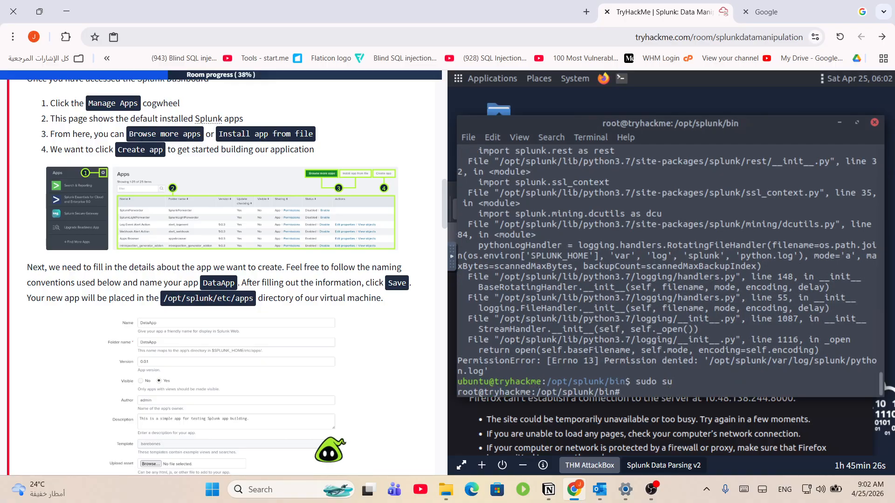
pyautogui.write('./splunk start')
pyautogui.press('Return')
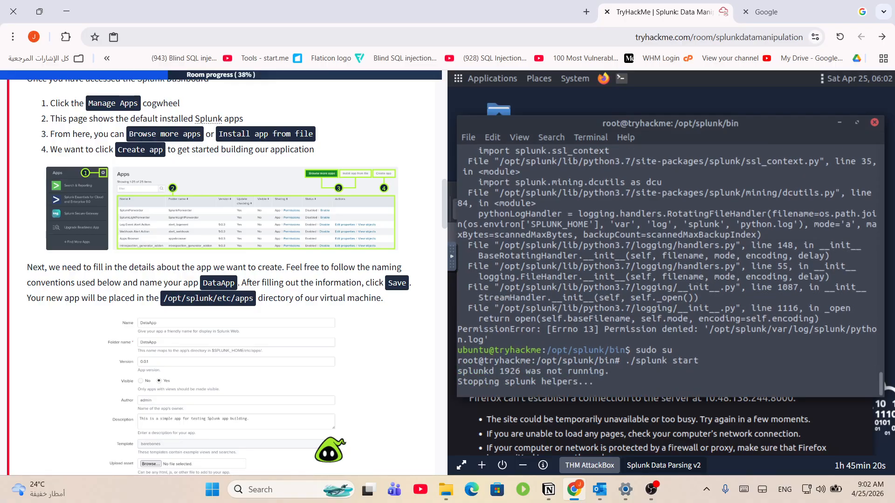
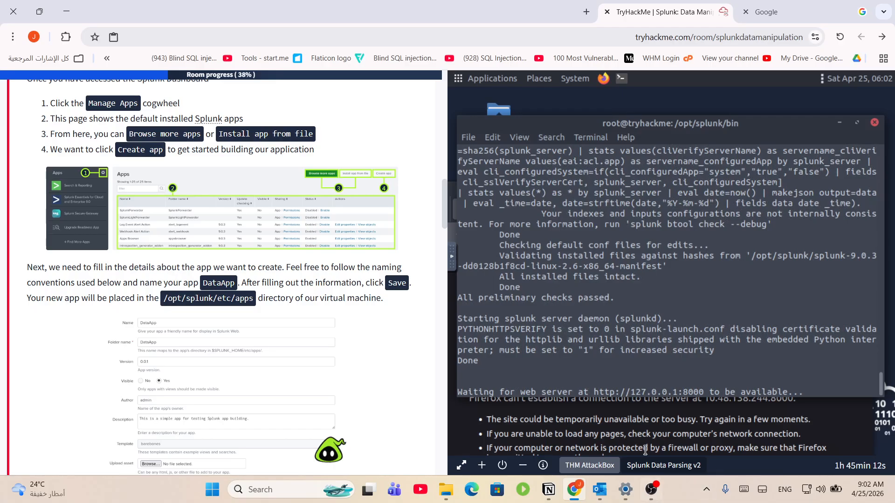
# - Try reloading the dashboard page in Firefox, and replace its address with 127.0.0..1:8000
pyautogui.click(684, 431)
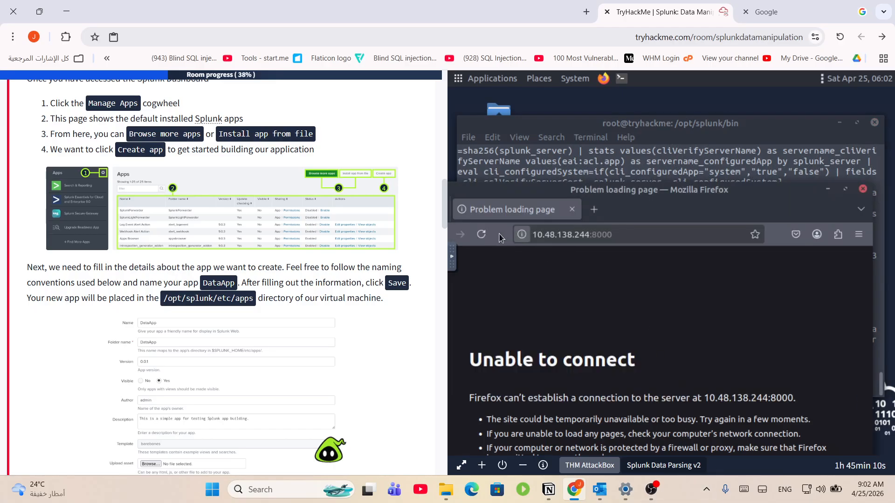
pyautogui.click(481, 234)
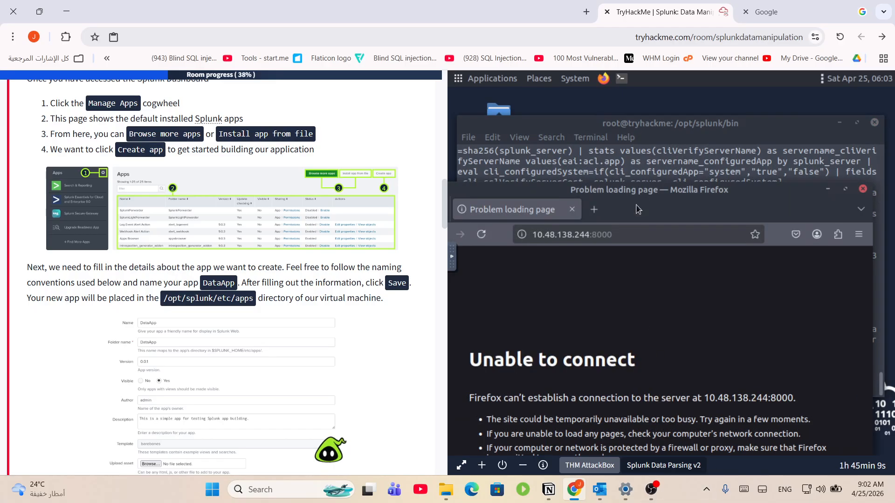
pyautogui.click(588, 234)
pyautogui.click(592, 235)
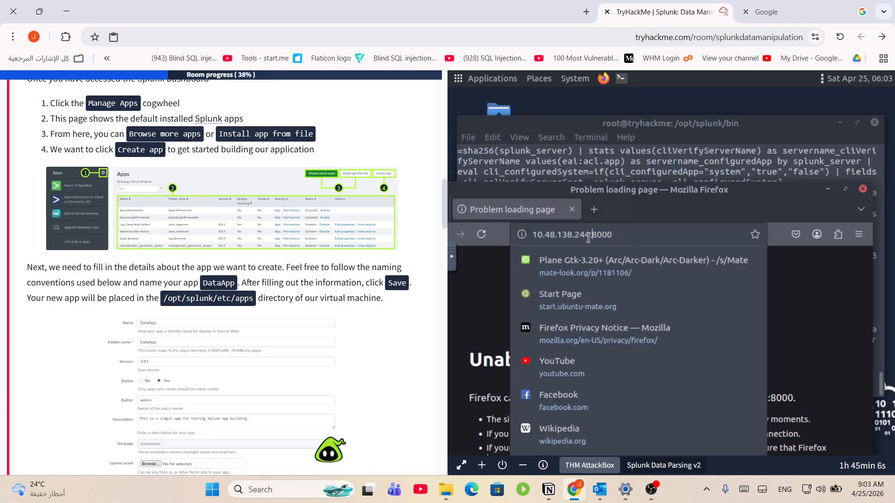
pyautogui.moveTo(588, 235); pyautogui.dragTo(524, 233)
pyautogui.write('127')
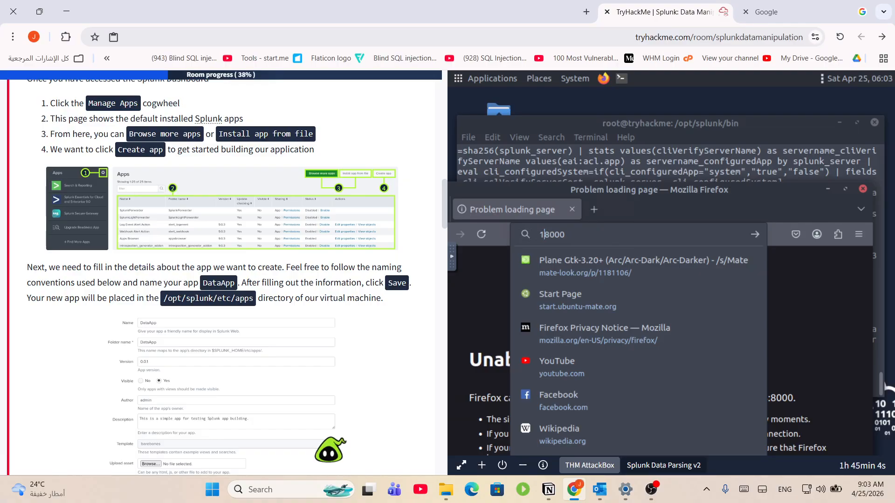
pyautogui.write('.0.0..1:')
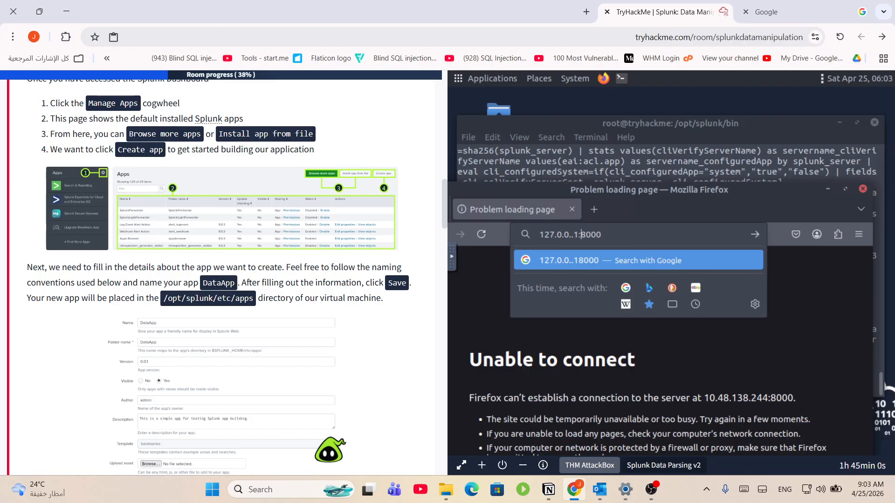
pyautogui.press('Return')
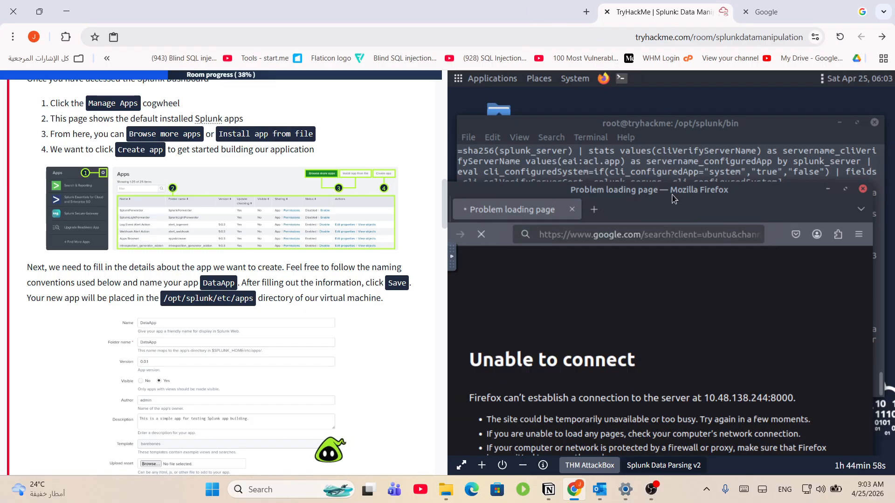
# - Return to the terminal and run ./splunk start again from /opt/splunk/bin
pyautogui.moveTo(706, 343); pyautogui.dragTo(706, 344)
pyautogui.click(672, 243)
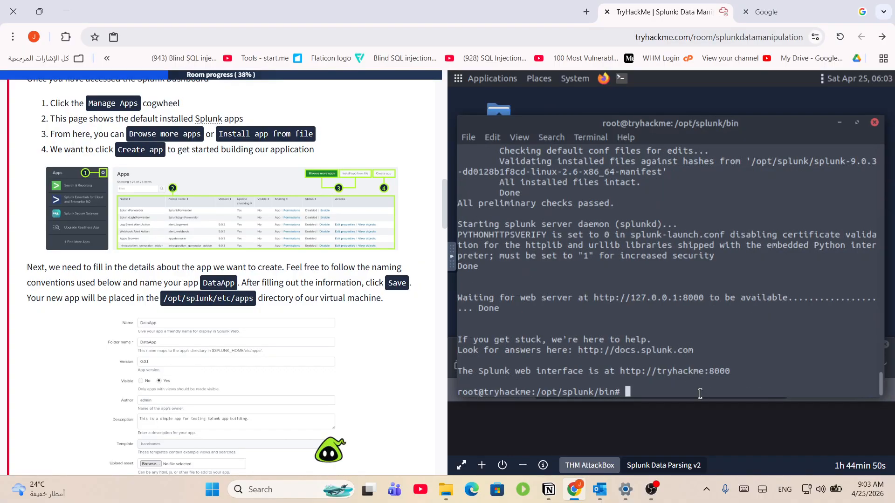
pyautogui.press('Up')
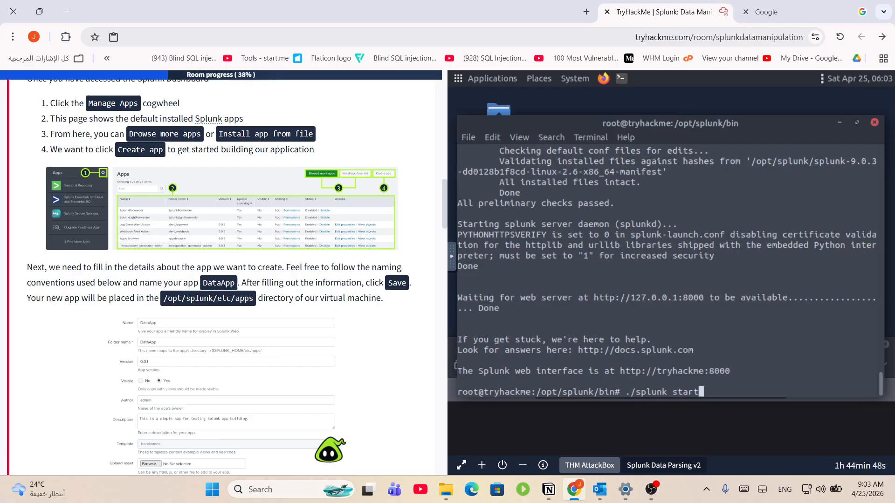
pyautogui.press('Return')
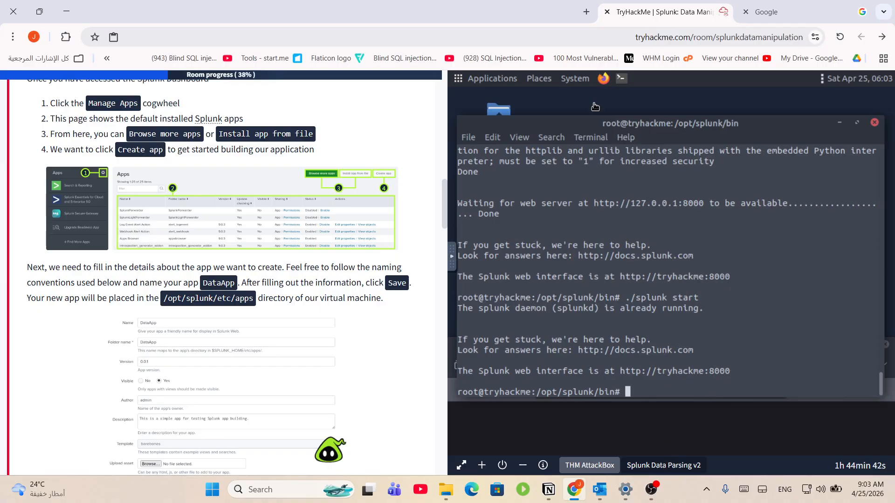
pyautogui.click(604, 80)
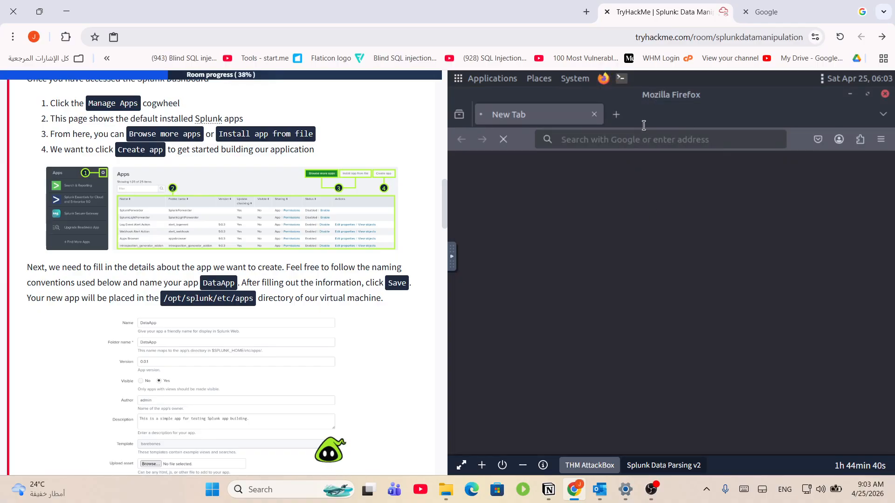
pyautogui.moveTo(643, 125); pyautogui.dragTo(671, 222)
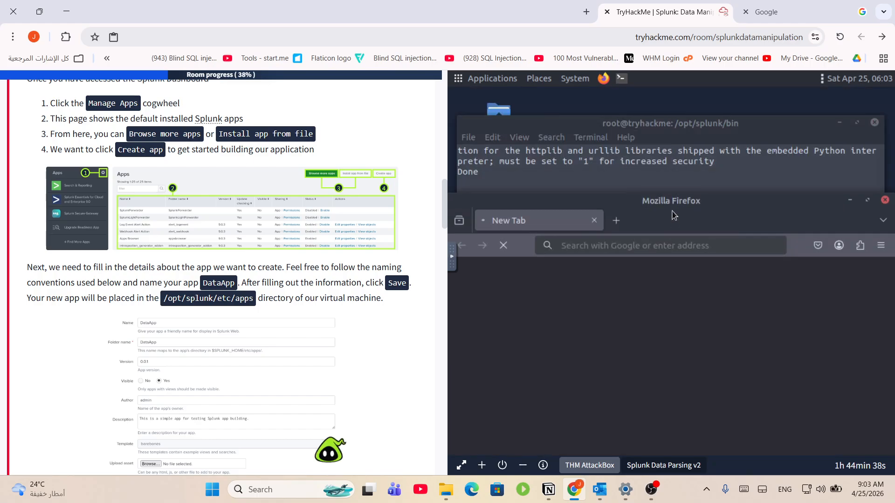
pyautogui.moveTo(692, 307); pyautogui.dragTo(688, 304)
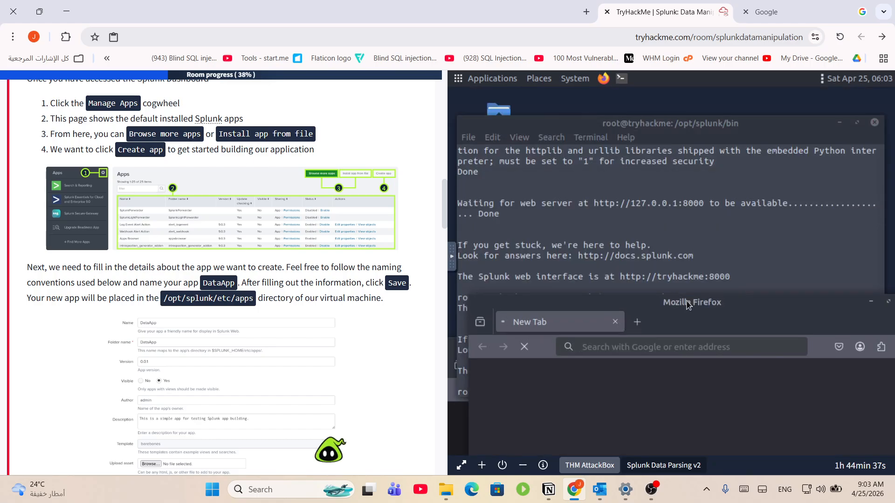
pyautogui.click(656, 346)
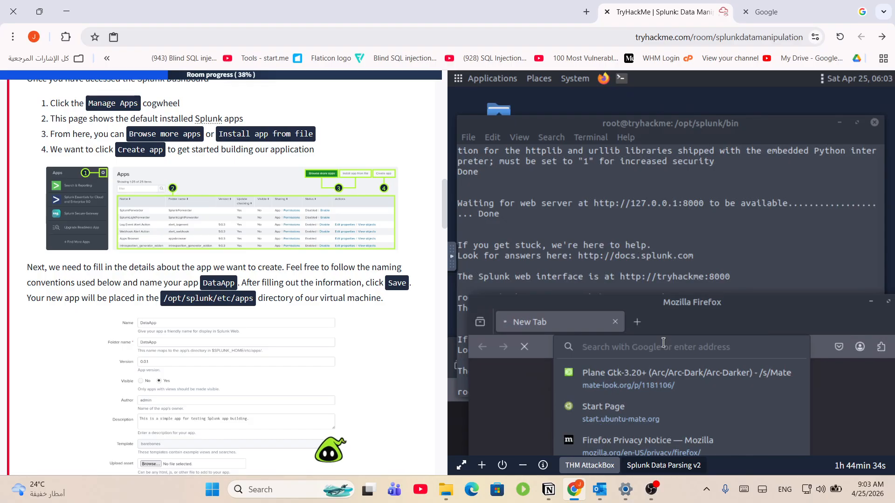
pyautogui.write('http')
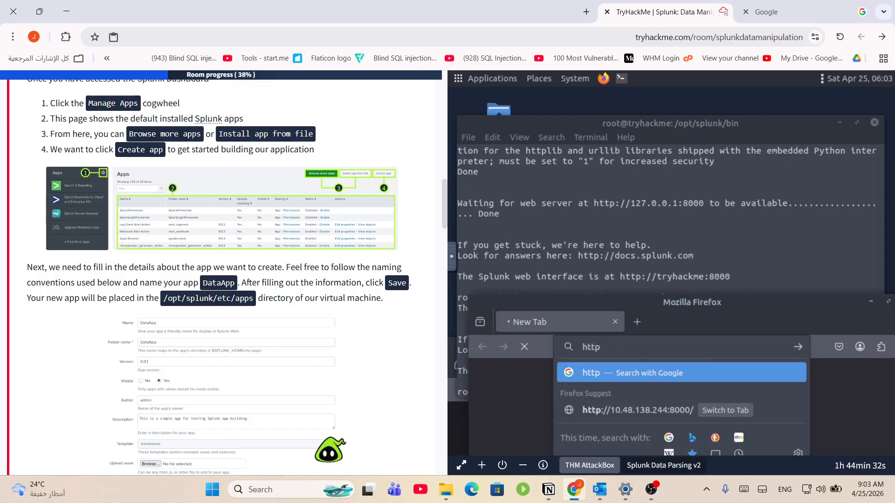
pyautogui.write('://')
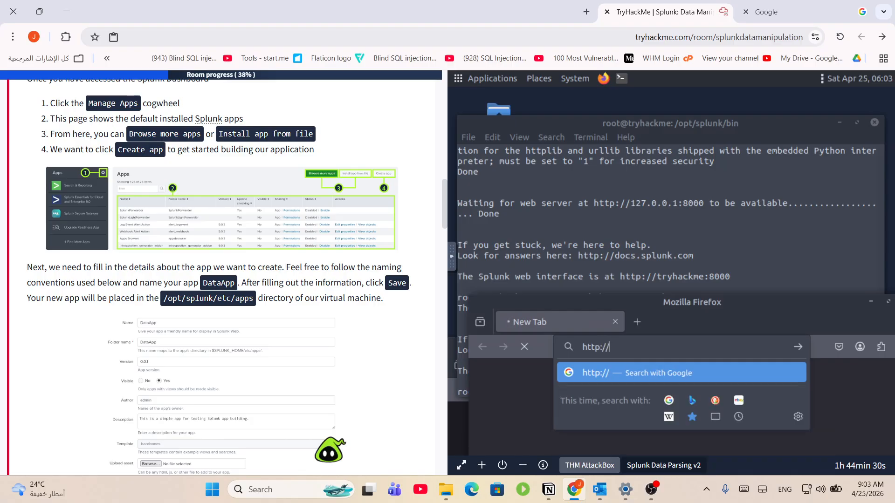
pyautogui.write('127.')
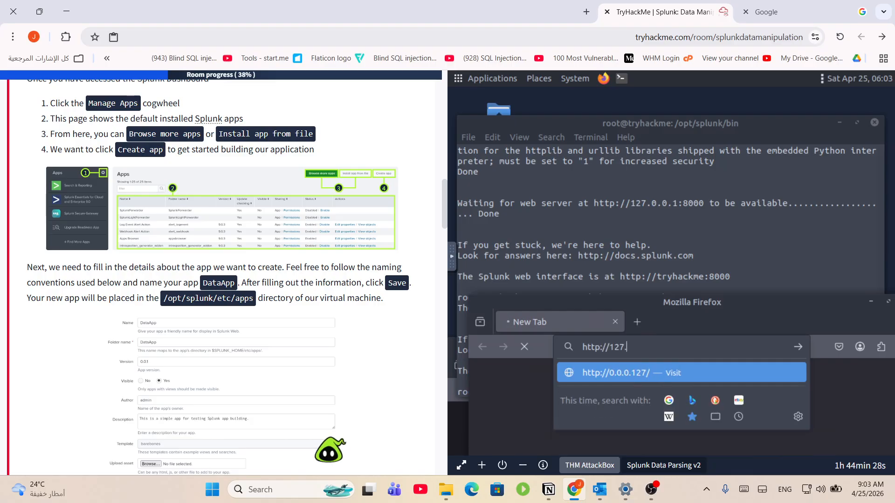
pyautogui.write('0.0.1:8000')
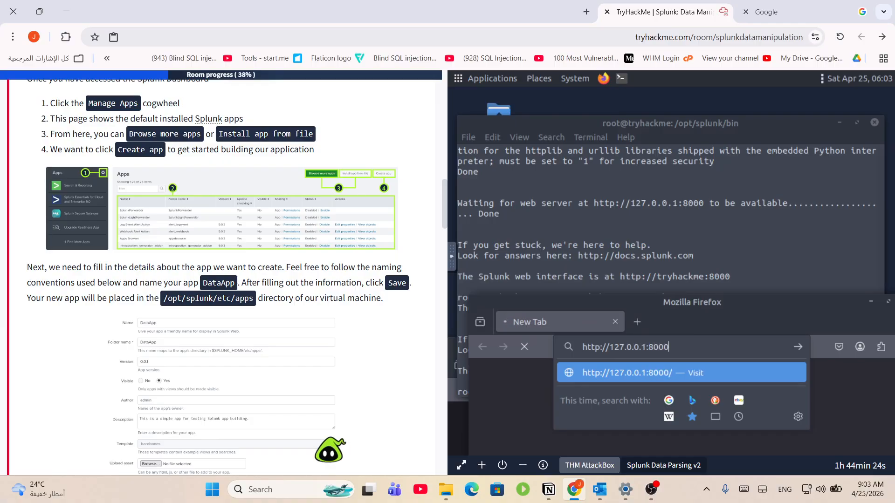
pyautogui.press('Return')
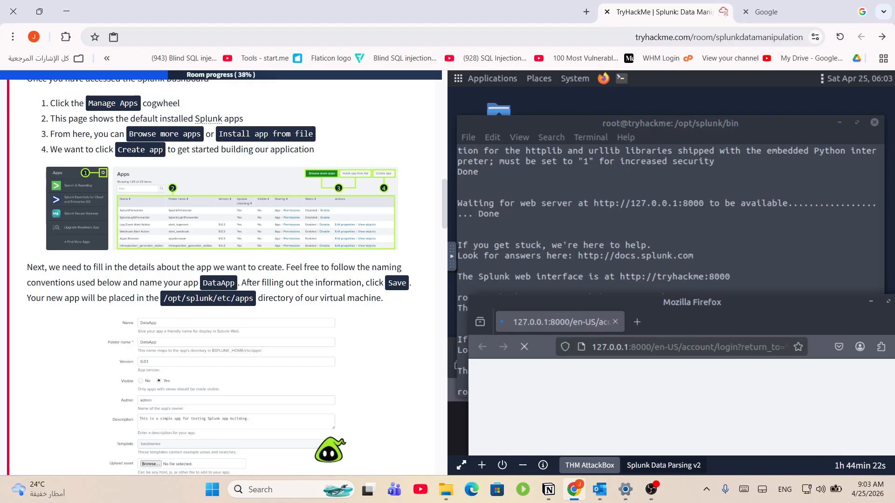
# - Reposition the Splunk login page's Firefox window and fit it to the AttackBox screen
pyautogui.moveTo(752, 303); pyautogui.dragTo(688, 106)
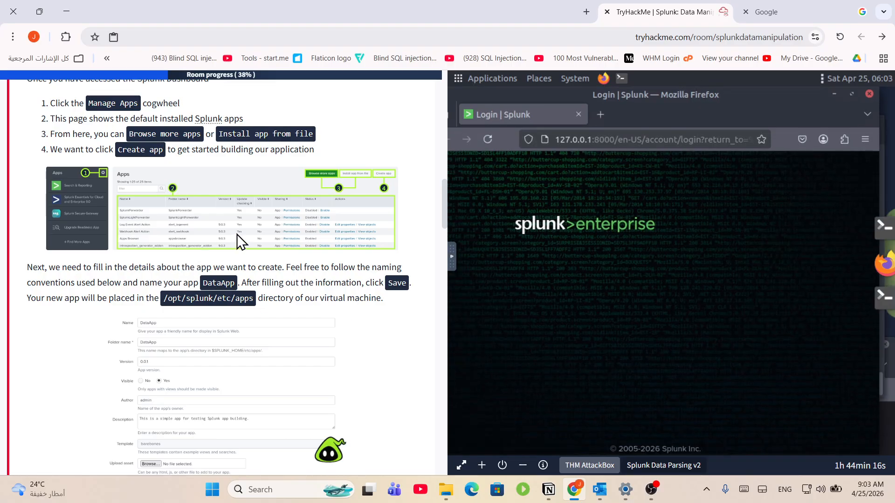
pyautogui.moveTo(298, 246); pyautogui.dragTo(655, 313)
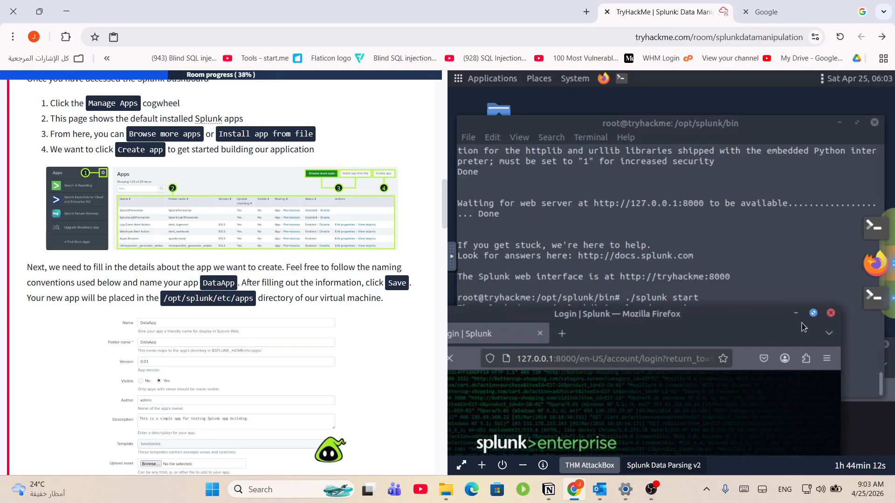
pyautogui.click(813, 313)
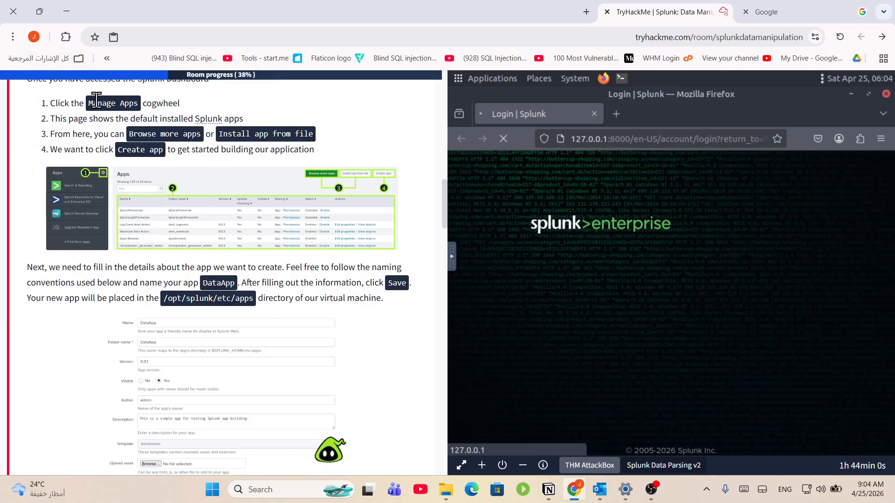
# - Review the Creating Your Application instructions in the room and open Splunk's Manage Apps page
pyautogui.scroll(-6, 124, 142)
pyautogui.scroll(5, 125, 152)
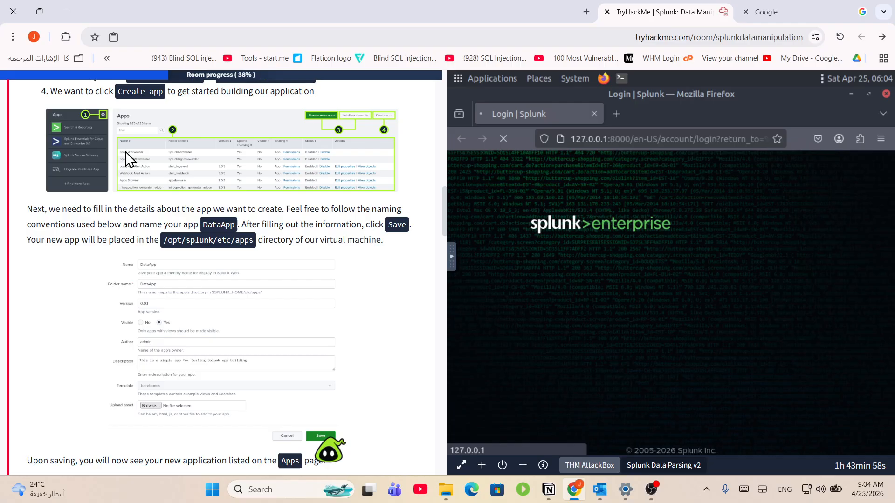
pyautogui.scroll(5, 125, 152)
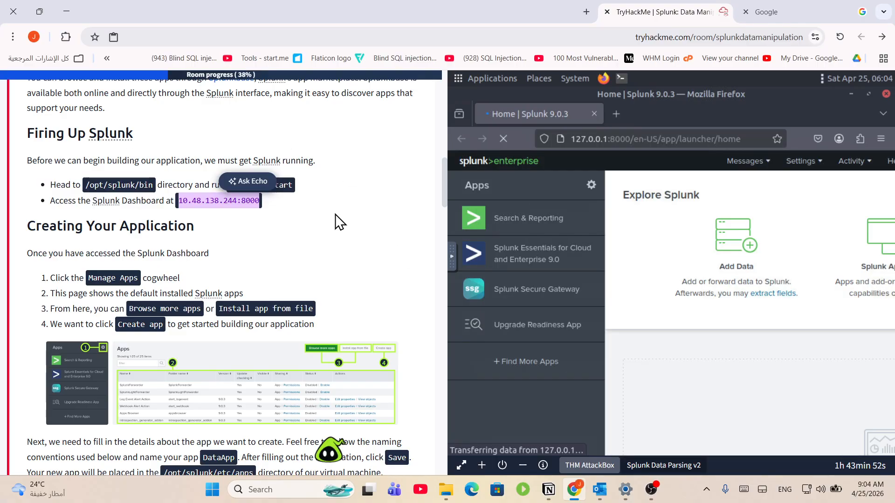
pyautogui.scroll(-2, 368, 280)
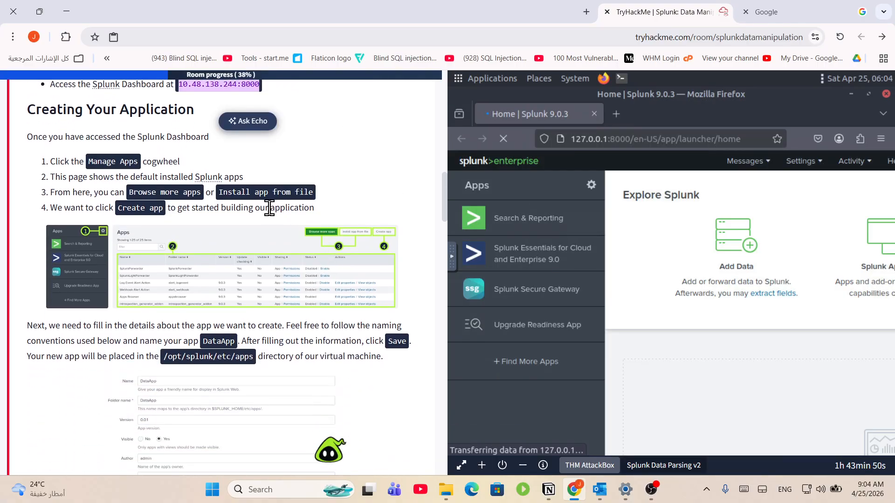
pyautogui.moveTo(92, 162); pyautogui.dragTo(195, 173)
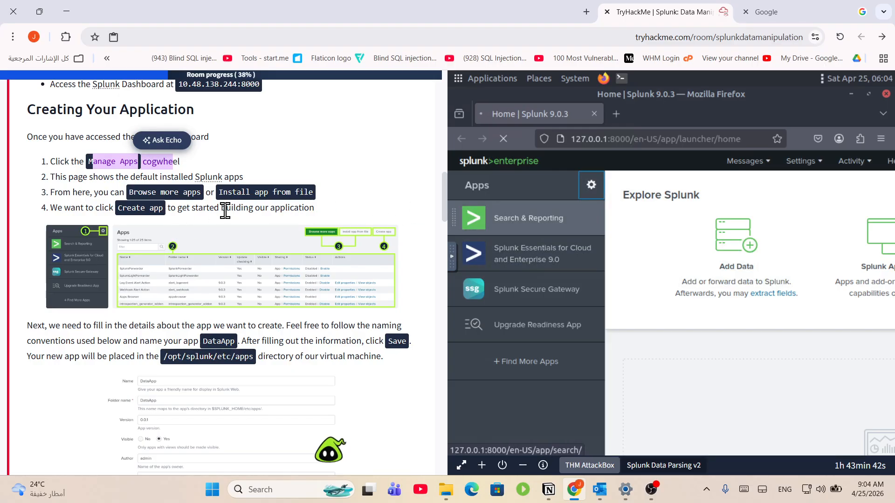
pyautogui.click(260, 164)
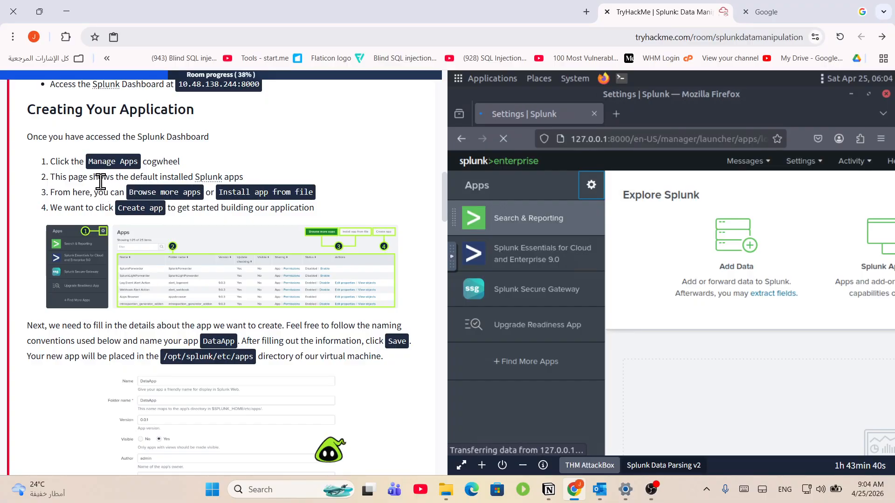
pyautogui.moveTo(96, 177); pyautogui.dragTo(205, 192)
pyautogui.click(254, 203)
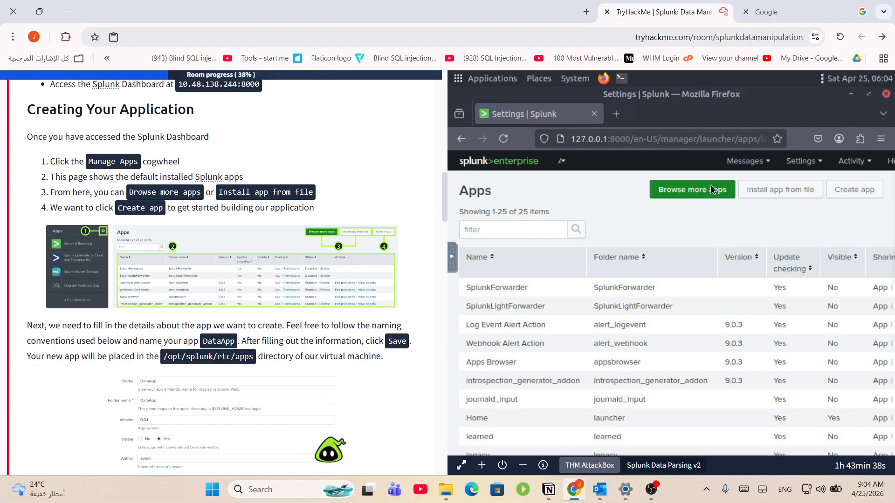
# - Look through Splunk's Settings options and compare them with the app creation instructions
pyautogui.click(802, 161)
pyautogui.scroll(-1, 811, 171)
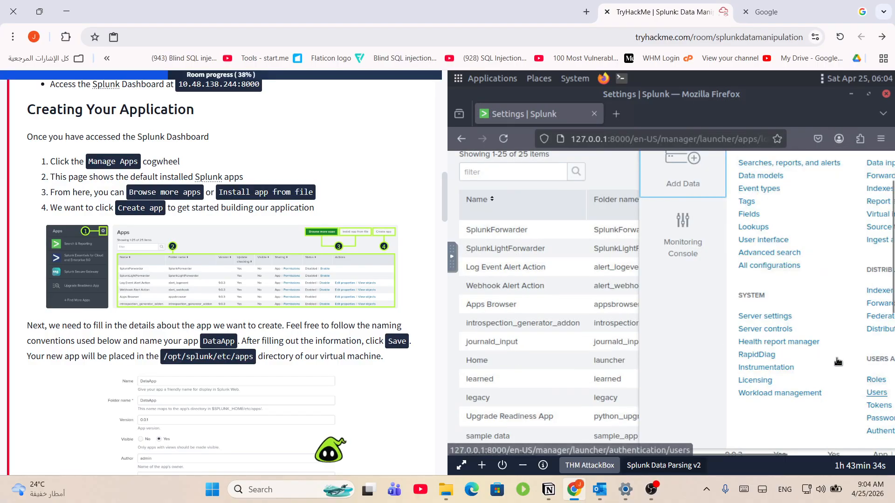
pyautogui.scroll(-2, 561, 222)
pyautogui.scroll(-2, 180, 225)
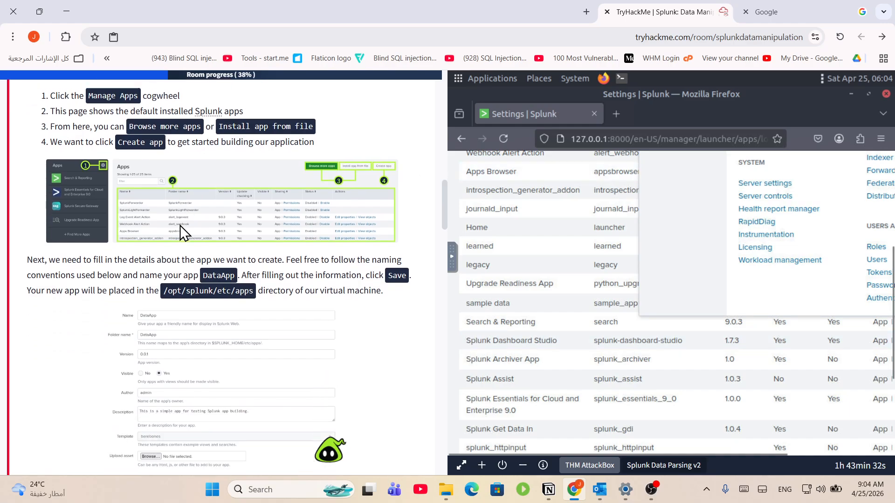
pyautogui.scroll(2, 180, 225)
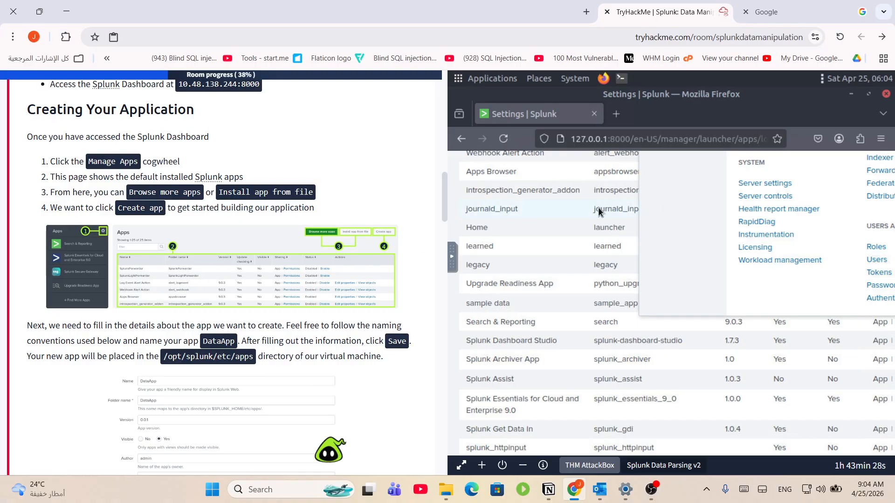
pyautogui.scroll(3, 591, 217)
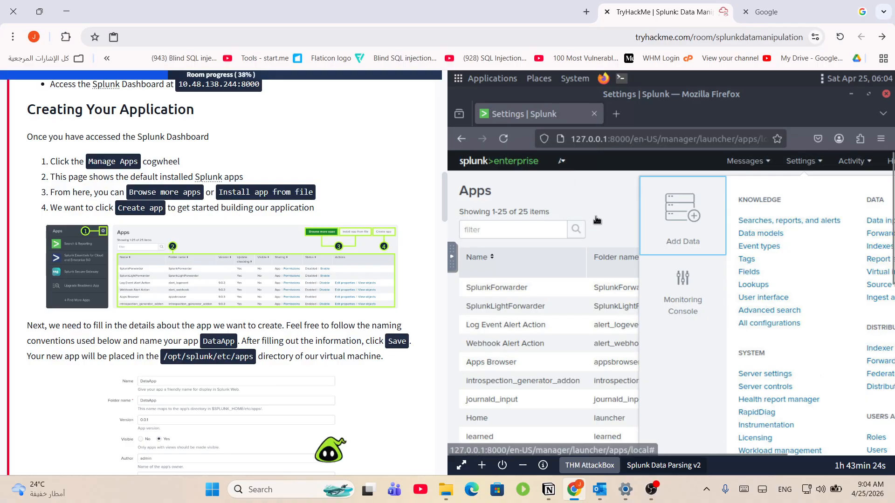
# - View the Splunk Essentials for Cloud and Enterprise 9.0 app, and return to the Manage Apps page
pyautogui.click(562, 163)
pyautogui.click(604, 201)
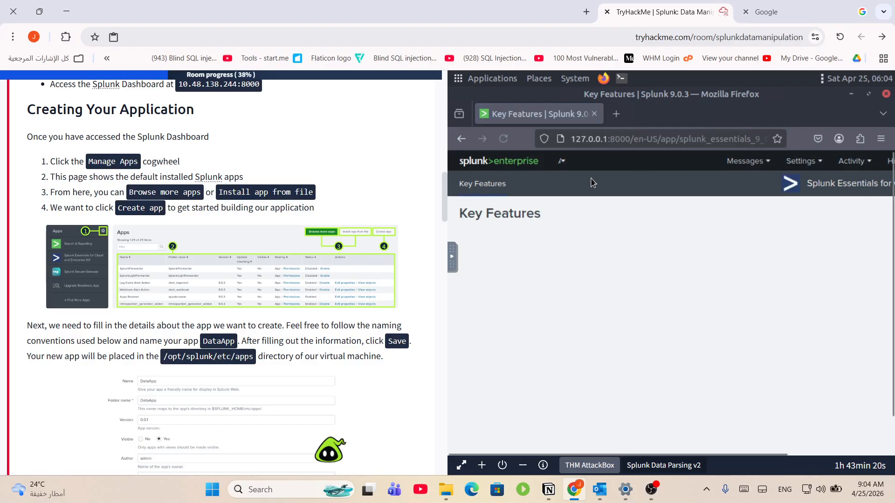
pyautogui.click(562, 163)
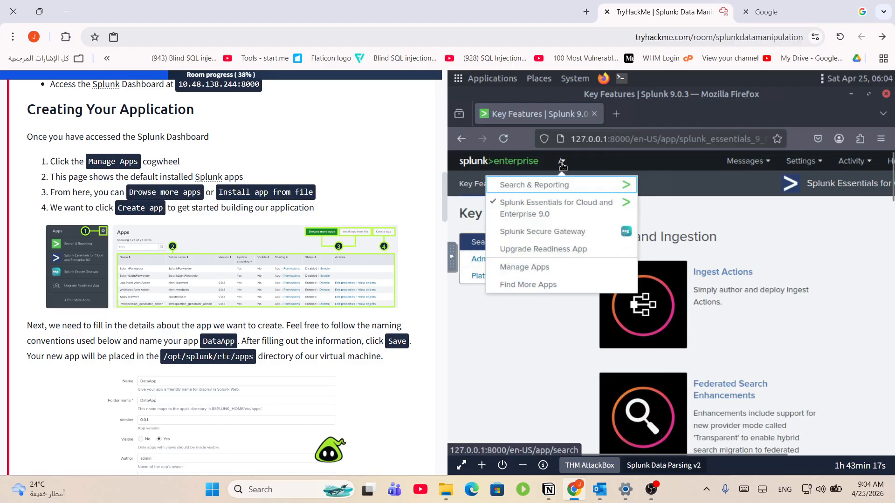
pyautogui.click(551, 203)
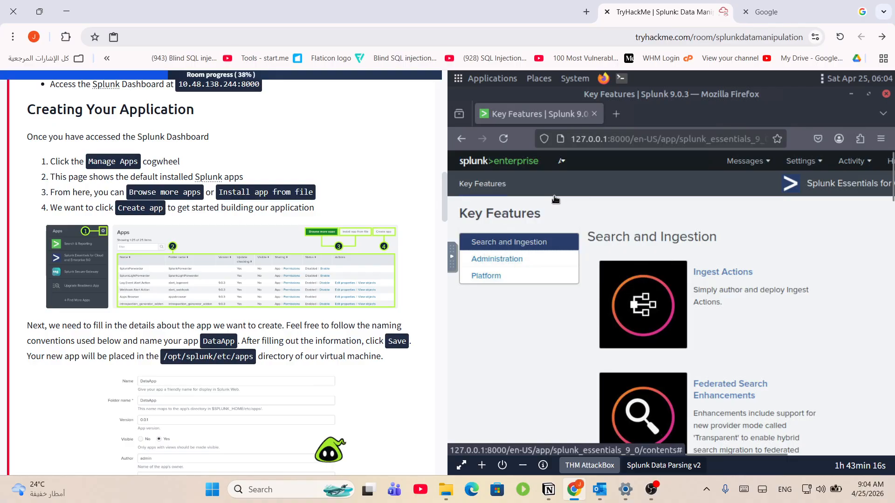
pyautogui.click(563, 164)
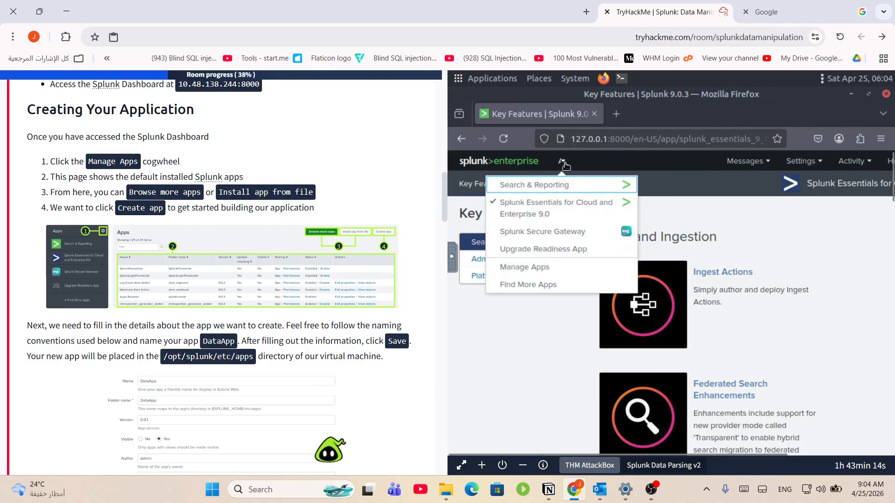
pyautogui.click(541, 278)
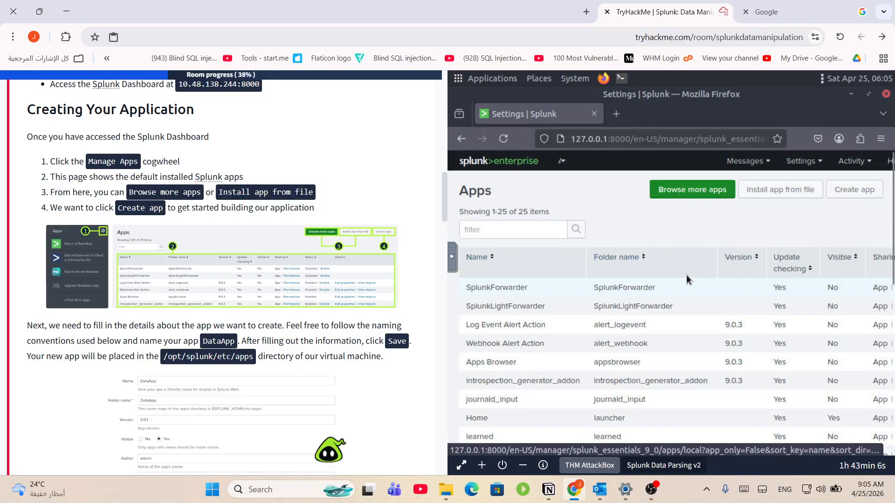
# - Examine the list of installed Splunk apps and view the Browse more apps page
pyautogui.scroll(-3, 617, 332)
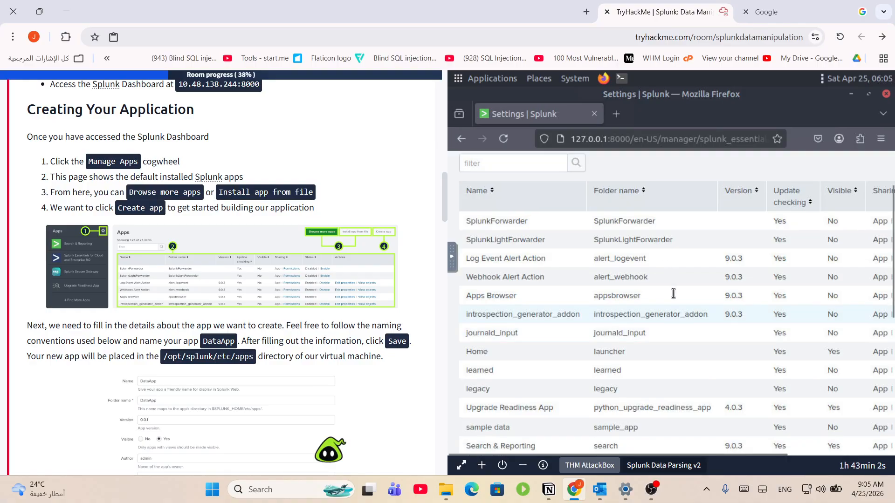
pyautogui.scroll(-5, 673, 293)
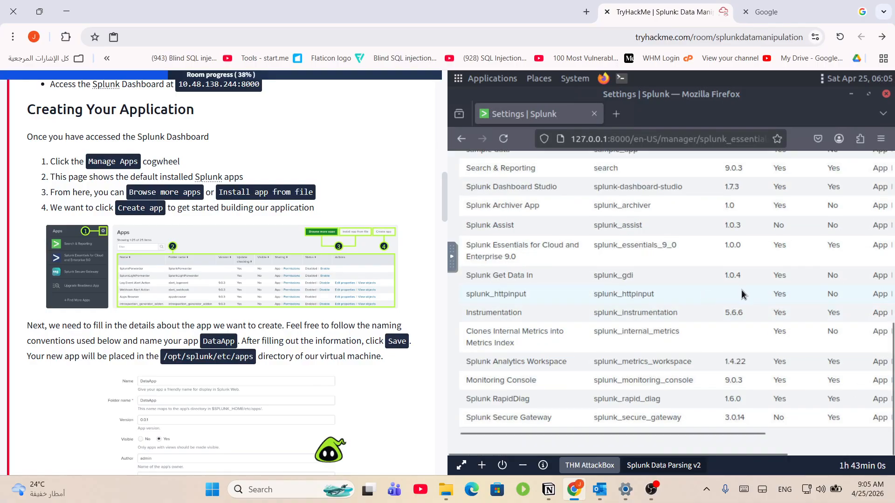
pyautogui.scroll(10, 737, 291)
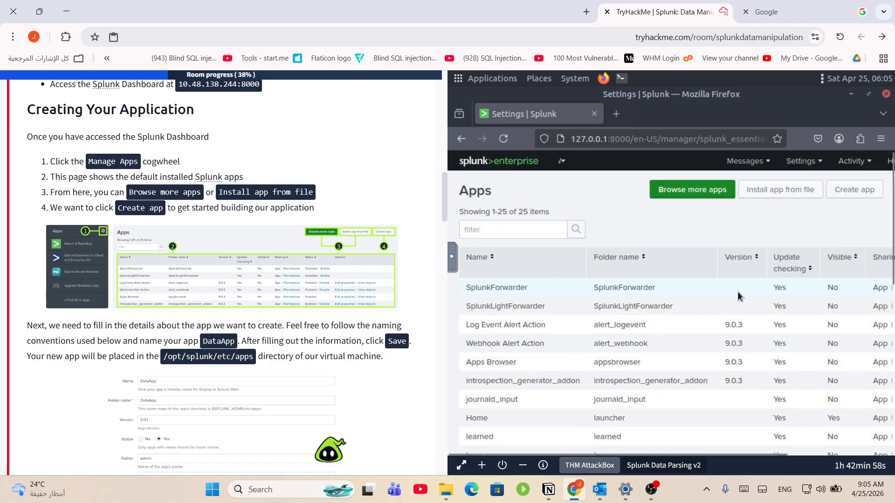
pyautogui.click(697, 195)
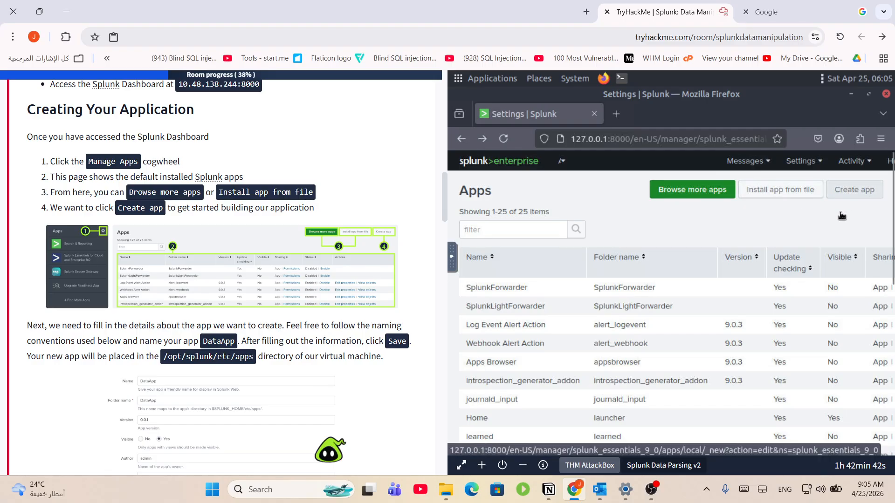
# - Start creating a new Splunk app and bring up the room's example of the app details beside the form
pyautogui.click(848, 192)
pyautogui.scroll(-2, 272, 317)
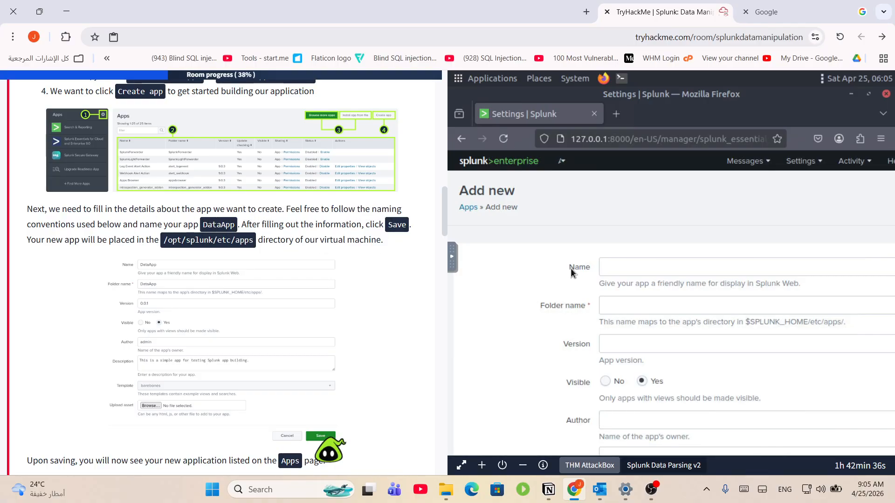
pyautogui.click(617, 270)
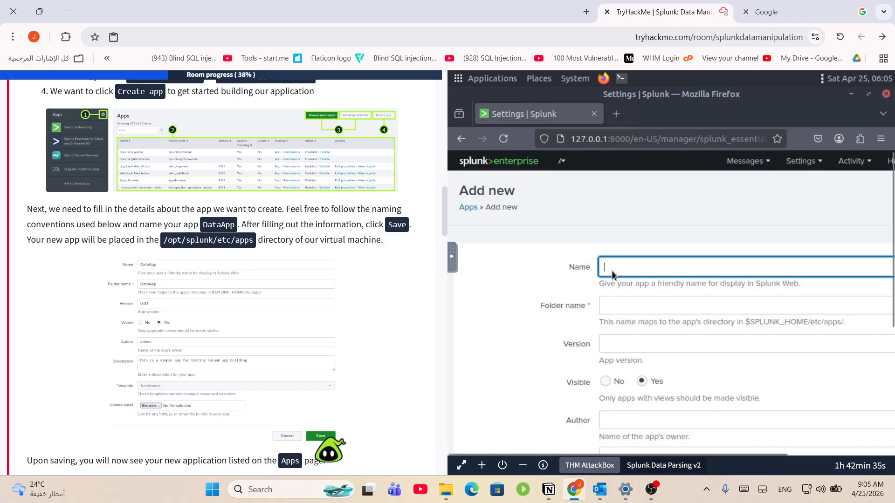
# - Set the zoom of the Splunk app creation page in Firefox to 67%
pyautogui.click(881, 138)
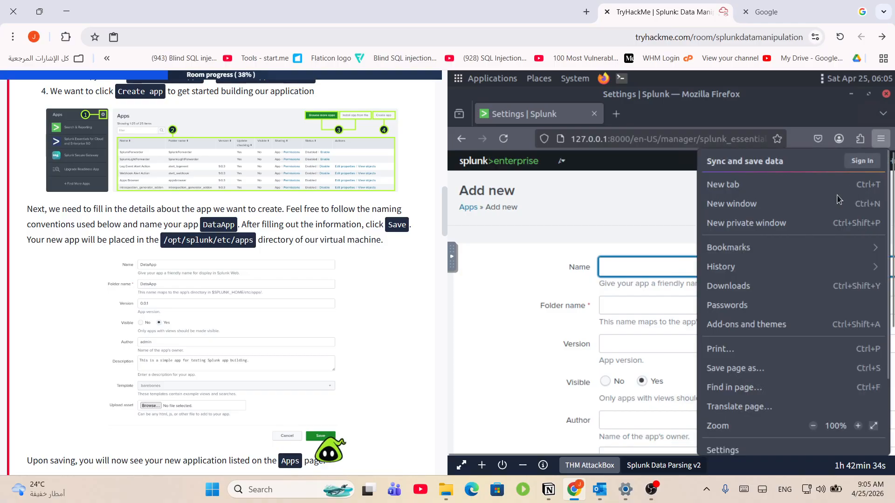
pyautogui.click(813, 426)
pyautogui.click(813, 426)
pyautogui.click(813, 426)
pyautogui.click(813, 426)
pyautogui.click(813, 426)
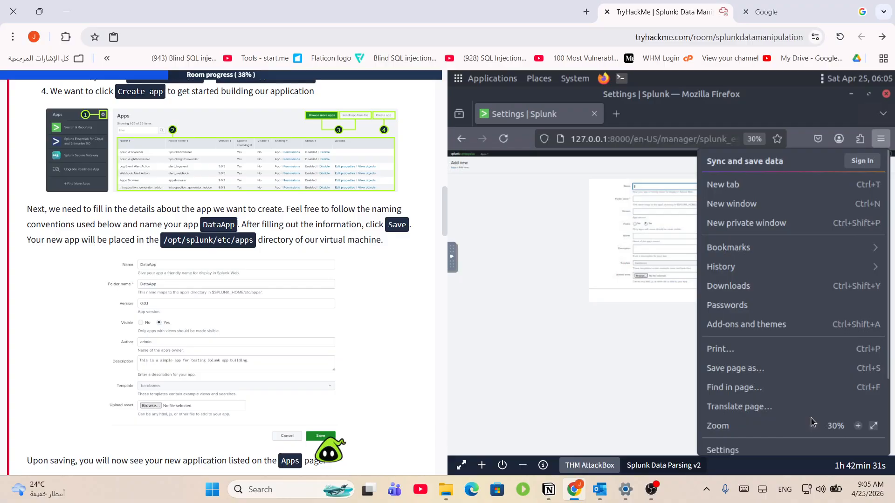
pyautogui.click(858, 426)
pyautogui.click(858, 426)
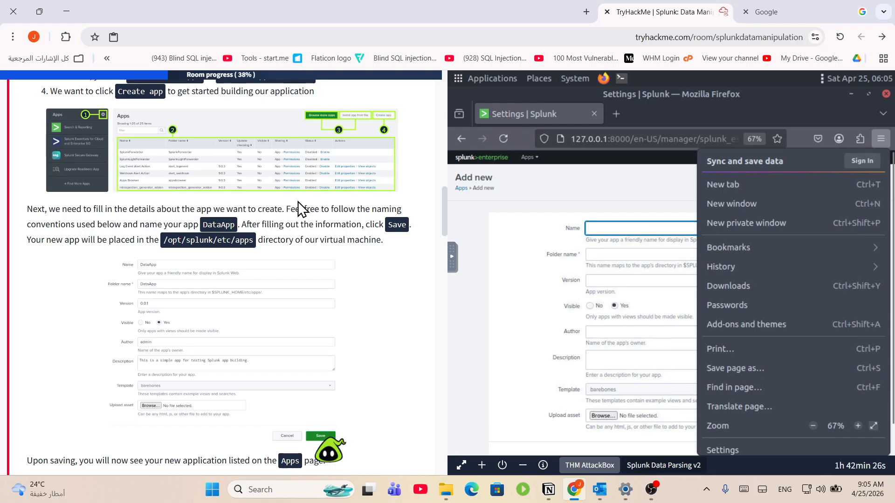
# - Read the room's instructions on saving and launching the new app, and look over the fields of the app creation form
pyautogui.scroll(-5, 285, 219)
pyautogui.moveTo(280, 228); pyautogui.dragTo(304, 235)
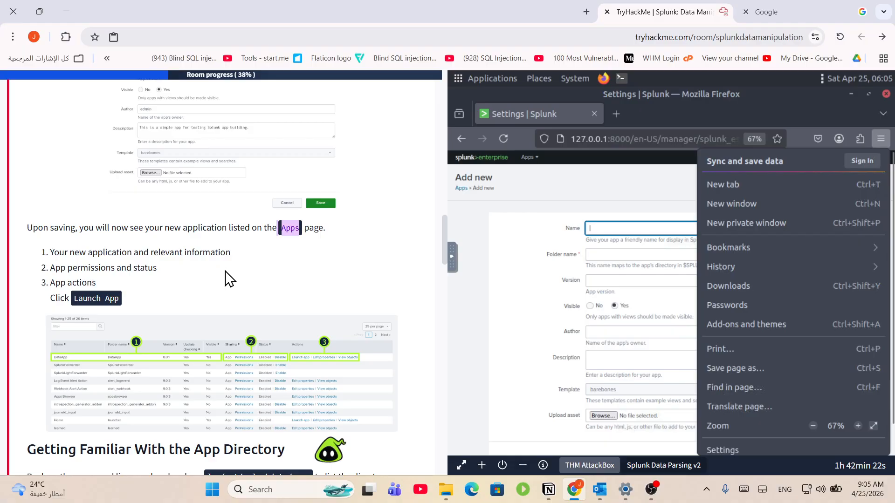
pyautogui.scroll(-3, 233, 278)
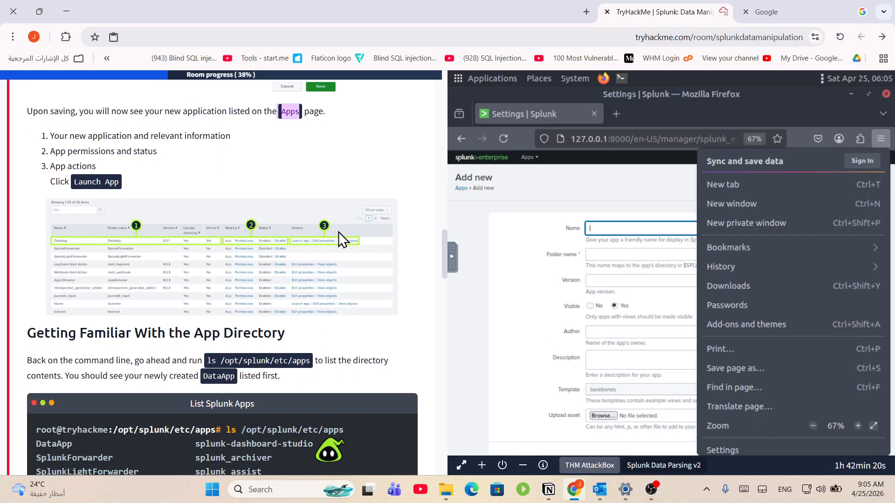
pyautogui.click(640, 232)
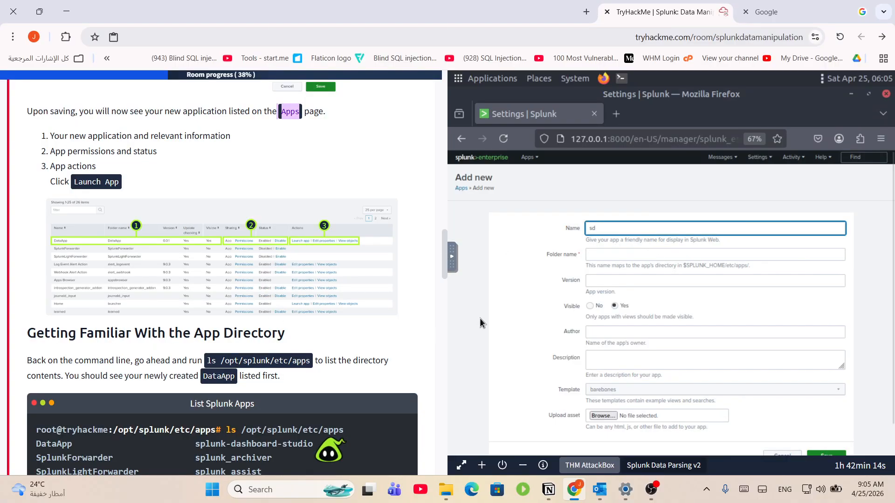
pyautogui.scroll(-4, 208, 295)
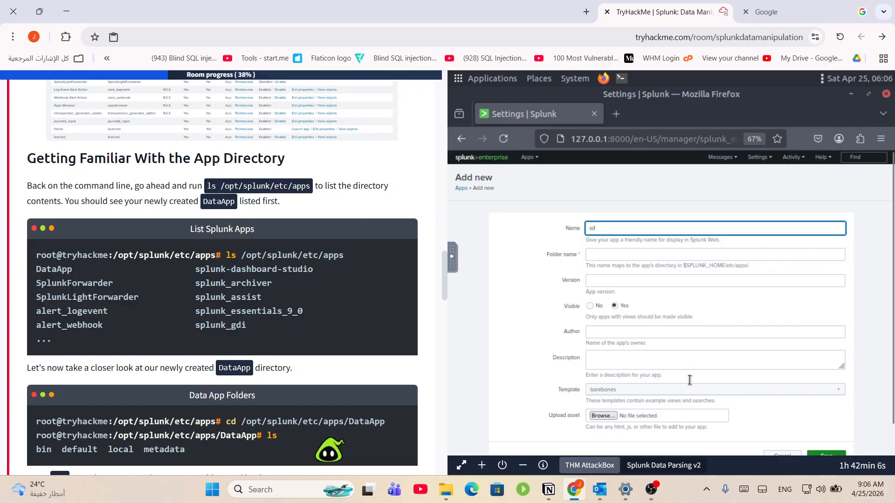
pyautogui.scroll(-2, 802, 434)
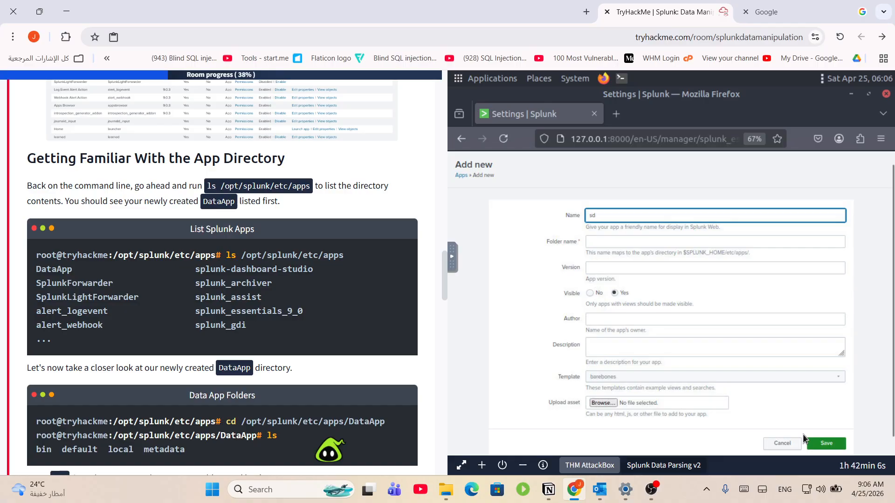
# - Minimize Firefox and run the room's command ls /opt/splunk/etc/apps in the terminal
pyautogui.click(851, 95)
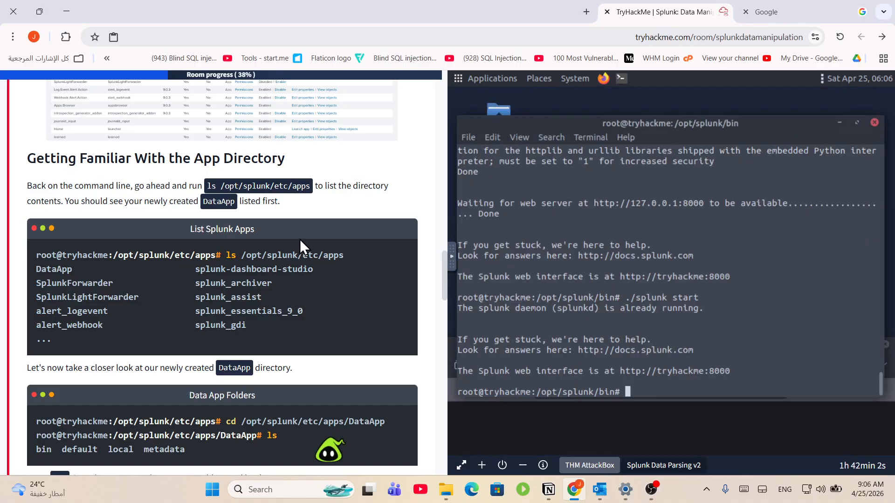
pyautogui.moveTo(206, 186); pyautogui.dragTo(302, 188)
pyautogui.rightClick(302, 187)
pyautogui.click(289, 202)
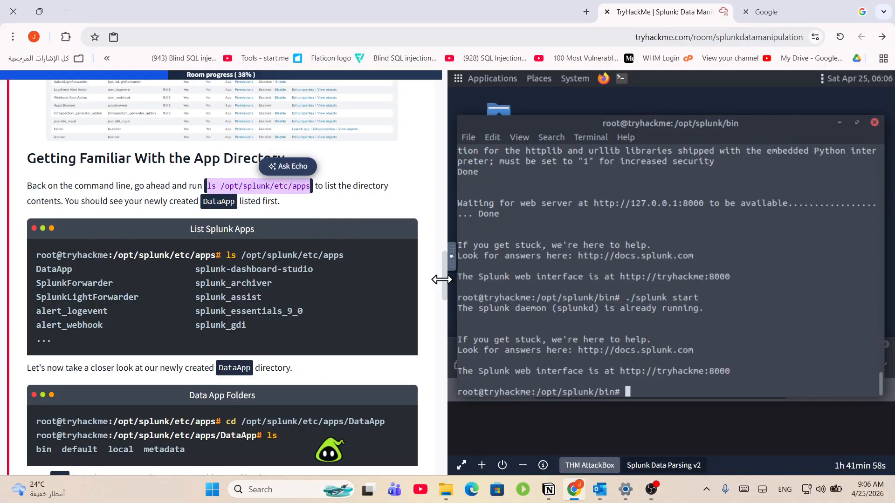
pyautogui.rightClick(648, 397)
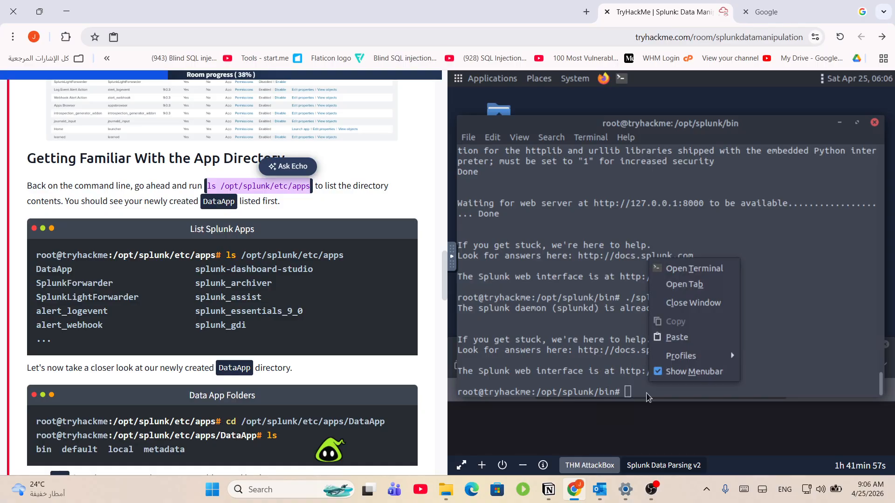
pyautogui.click(676, 337)
pyautogui.press('Return')
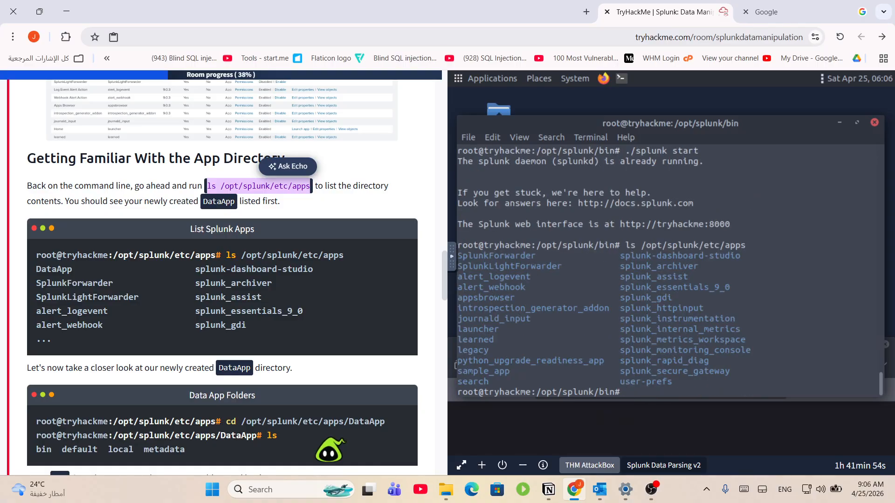
# - Compare the terminal's app listing with the room's example and read what the DataApp bin, default, local and metadata folders contain
pyautogui.moveTo(876, 246); pyautogui.dragTo(683, 246)
pyautogui.scroll(-1, 207, 196)
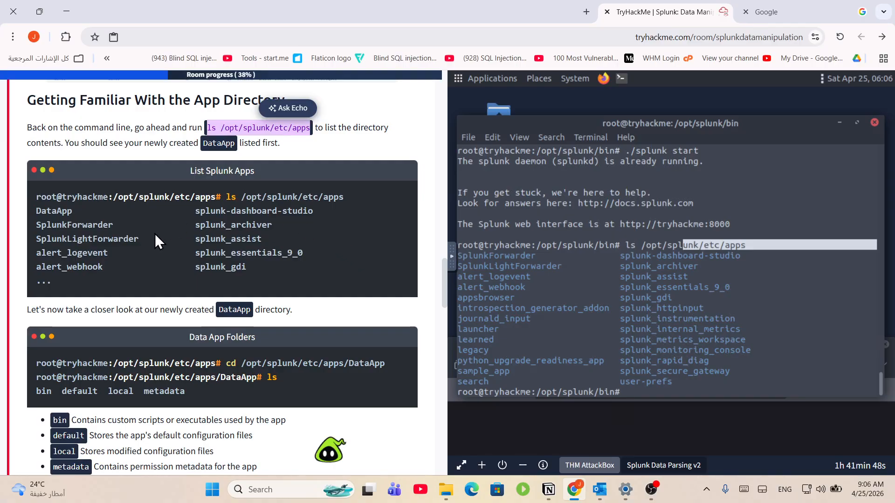
pyautogui.scroll(-2, 174, 344)
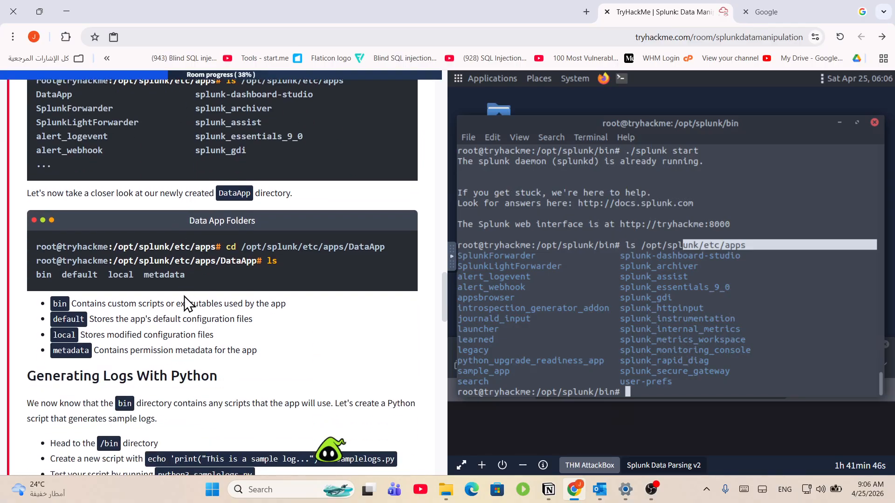
pyautogui.moveTo(272, 261); pyautogui.dragTo(149, 261)
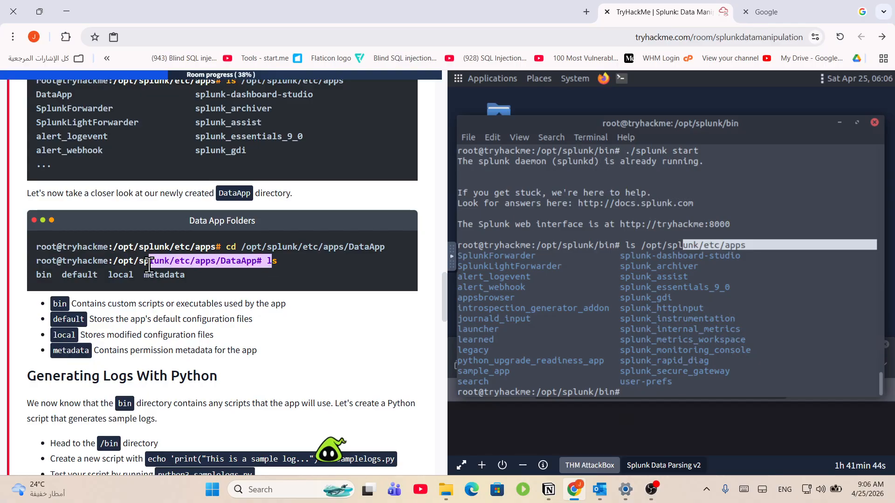
pyautogui.scroll(-1, 223, 308)
pyautogui.moveTo(266, 306); pyautogui.dragTo(135, 251)
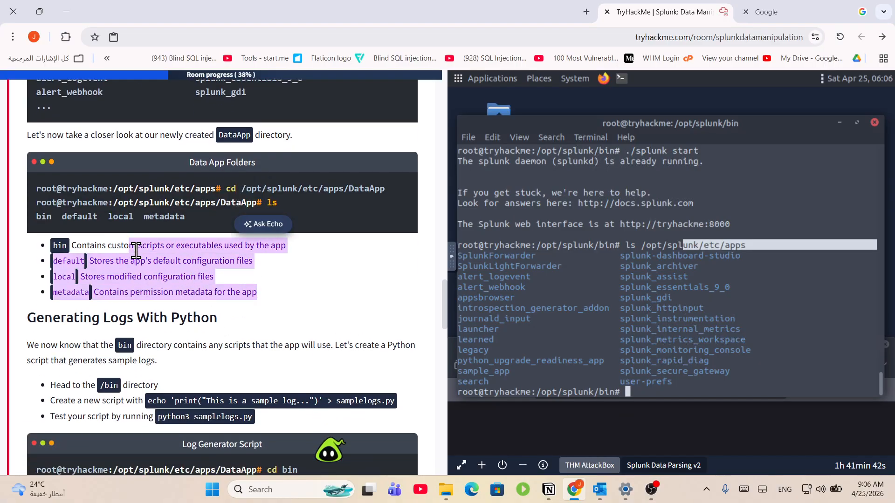
pyautogui.click(282, 290)
pyautogui.moveTo(114, 244); pyautogui.dragTo(274, 248)
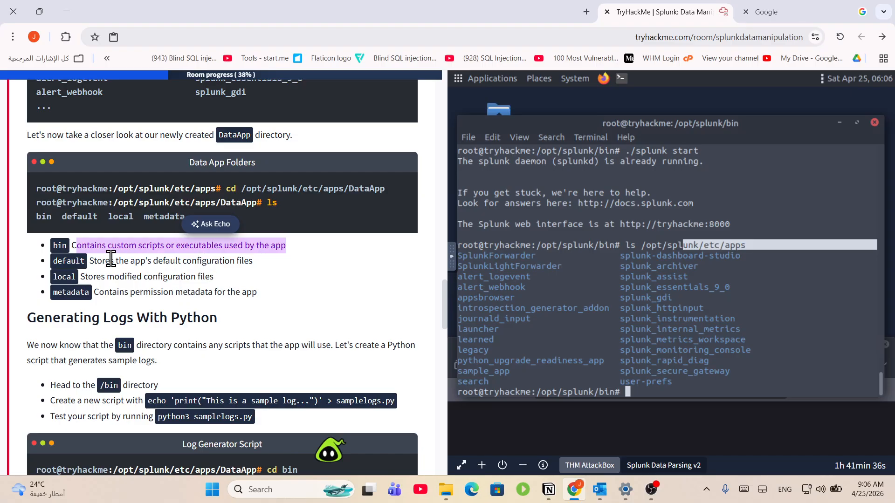
pyautogui.moveTo(89, 259); pyautogui.dragTo(52, 292)
pyautogui.click(290, 269)
pyautogui.scroll(-2, 217, 326)
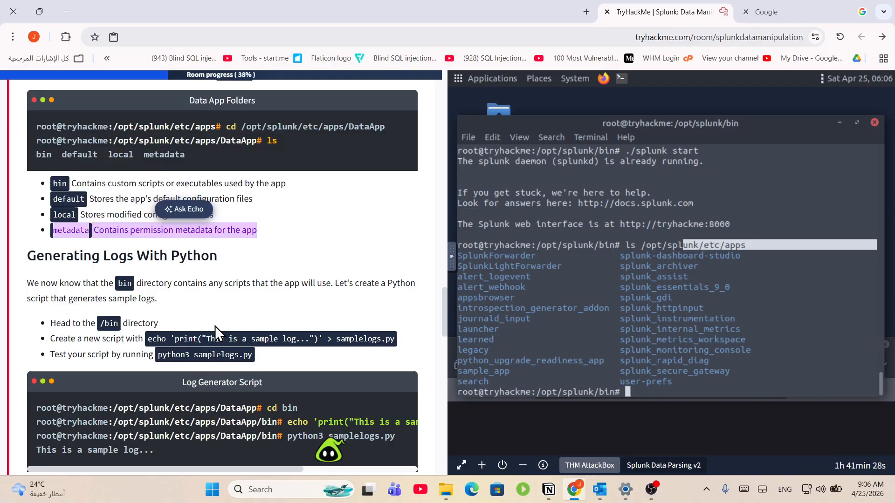
pyautogui.moveTo(185, 154); pyautogui.dragTo(41, 156)
# - Read the Generating Logs With Python section, including the command that creates samplelogs.py in the bin directory
pyautogui.scroll(-1, 168, 232)
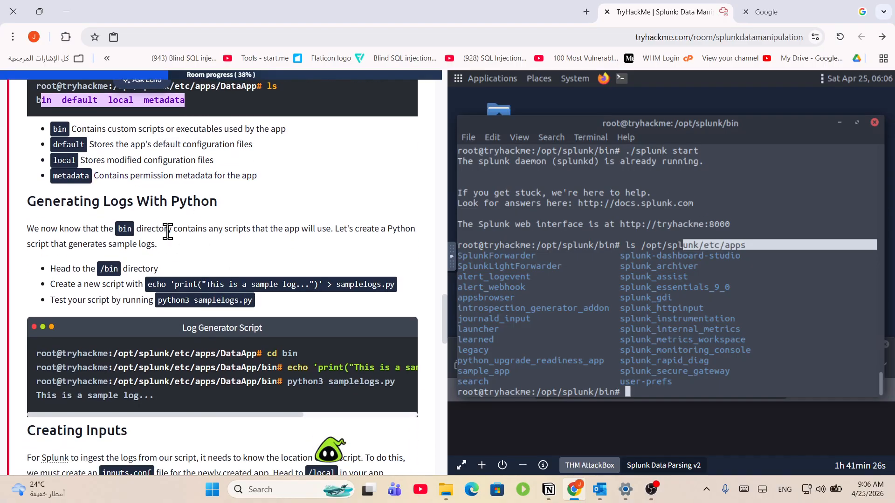
pyautogui.moveTo(71, 219); pyautogui.dragTo(214, 198)
pyautogui.click(248, 221)
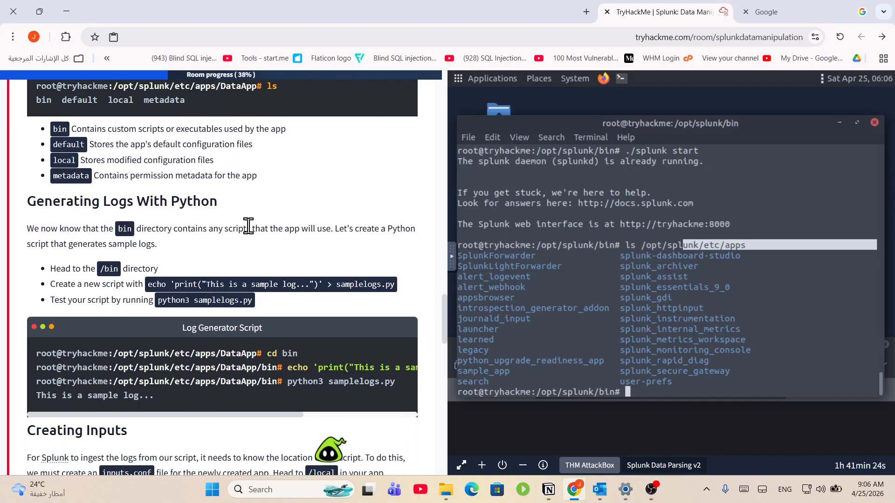
pyautogui.moveTo(87, 200); pyautogui.dragTo(249, 178)
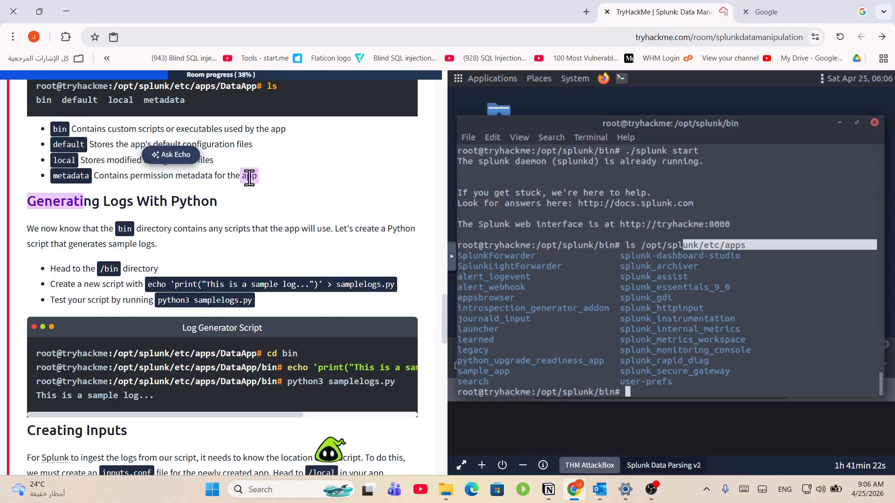
pyautogui.click(90, 248)
pyautogui.moveTo(34, 232); pyautogui.dragTo(154, 229)
pyautogui.click(166, 241)
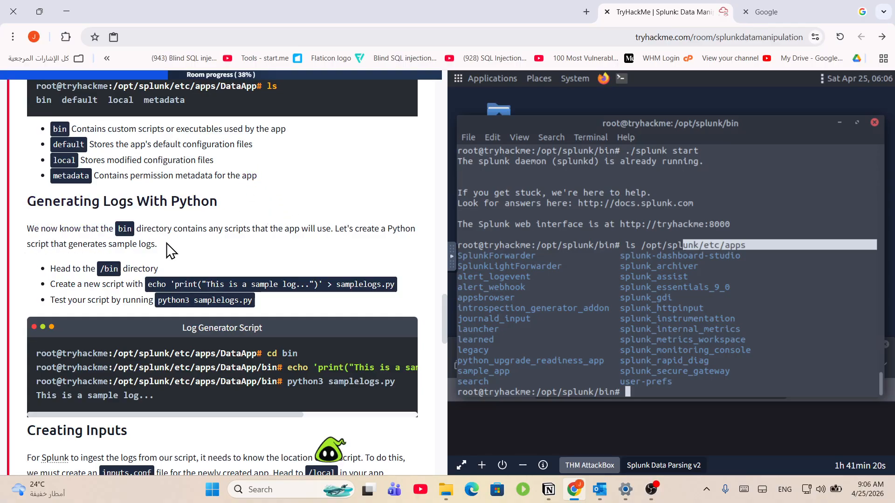
pyautogui.scroll(-9, 166, 249)
pyautogui.scroll(-4, 165, 256)
pyautogui.scroll(14, 165, 266)
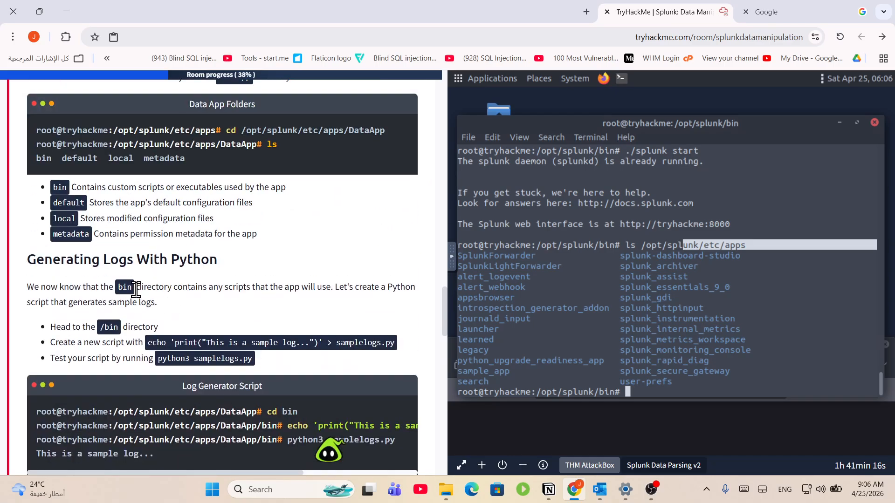
pyautogui.scroll(-3, 132, 290)
pyautogui.moveTo(141, 170); pyautogui.dragTo(363, 164)
pyautogui.click(368, 172)
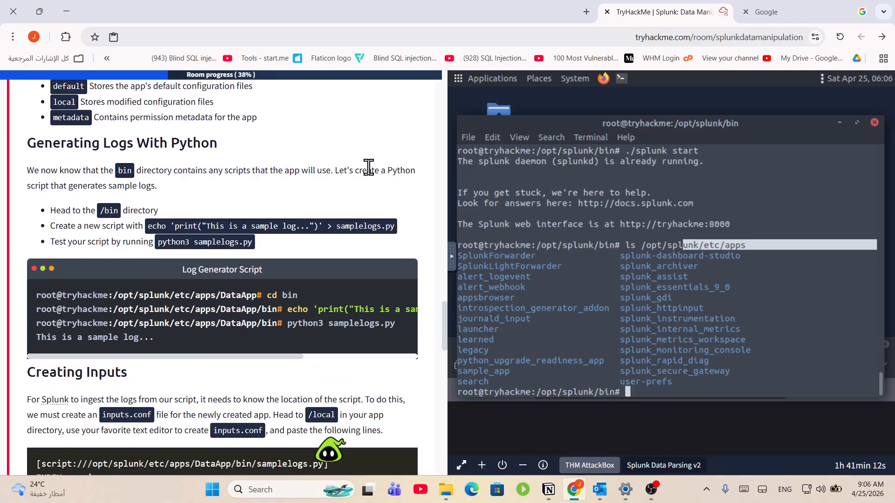
pyautogui.moveTo(297, 173); pyautogui.dragTo(367, 208)
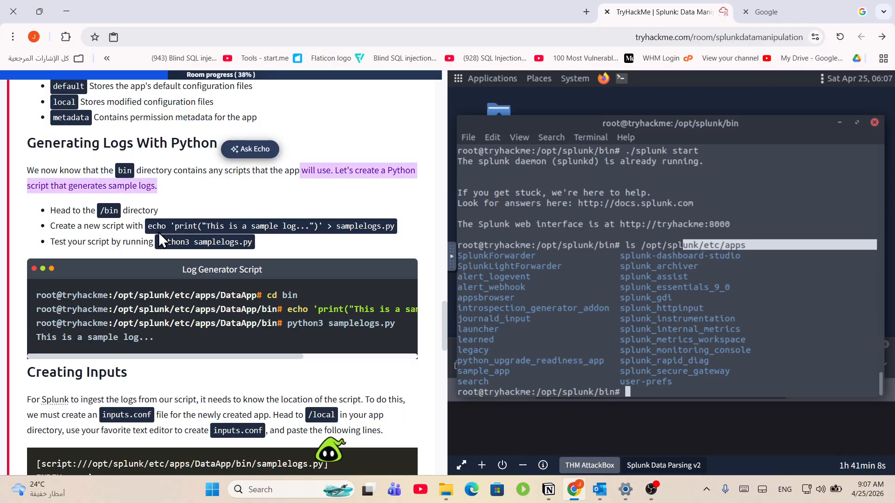
pyautogui.moveTo(148, 226); pyautogui.dragTo(395, 227)
# - Read the Creating Inputs section on adding inputs.conf to the app's local directory and restarting Splunk
pyautogui.scroll(-3, 305, 236)
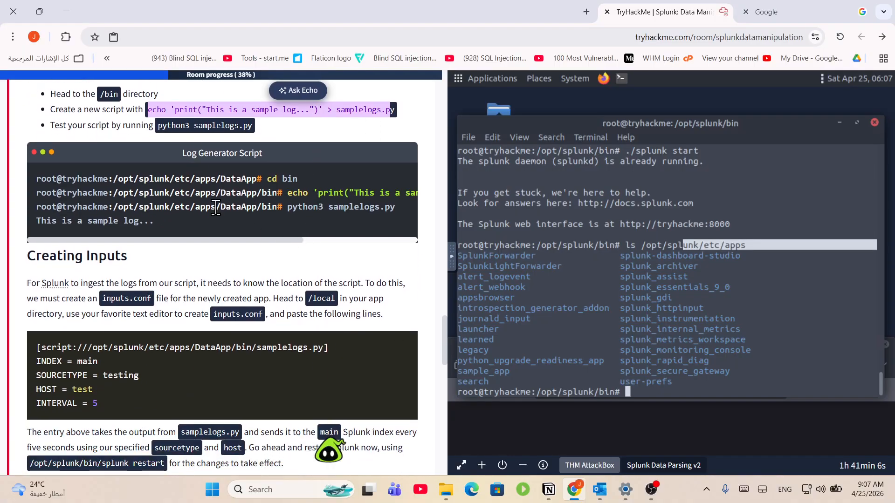
pyautogui.moveTo(28, 283); pyautogui.dragTo(205, 283)
pyautogui.scroll(-3, 205, 283)
pyautogui.click(175, 184)
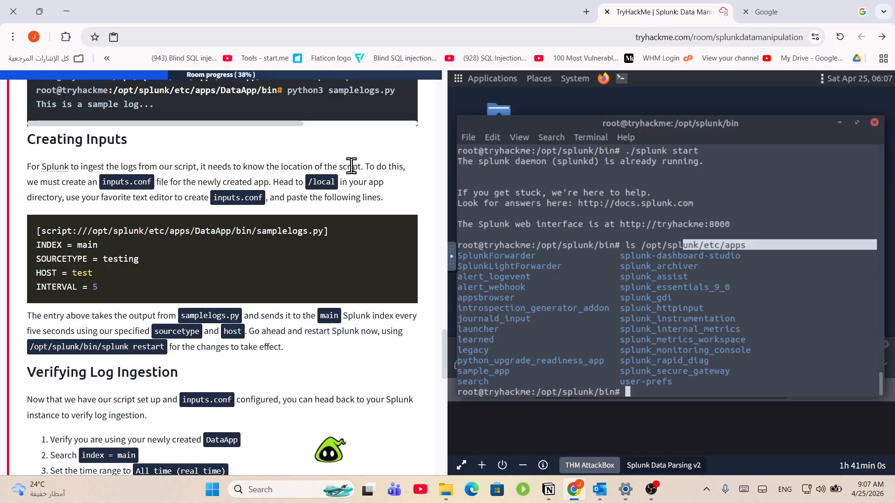
pyautogui.moveTo(368, 170); pyautogui.dragTo(359, 200)
pyautogui.scroll(-4, 170, 216)
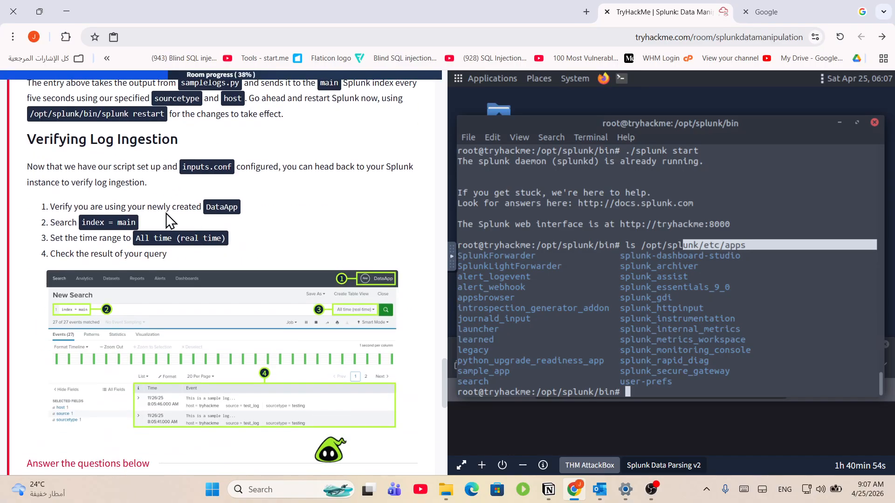
pyautogui.scroll(1, 140, 185)
pyautogui.moveTo(31, 153); pyautogui.dragTo(225, 153)
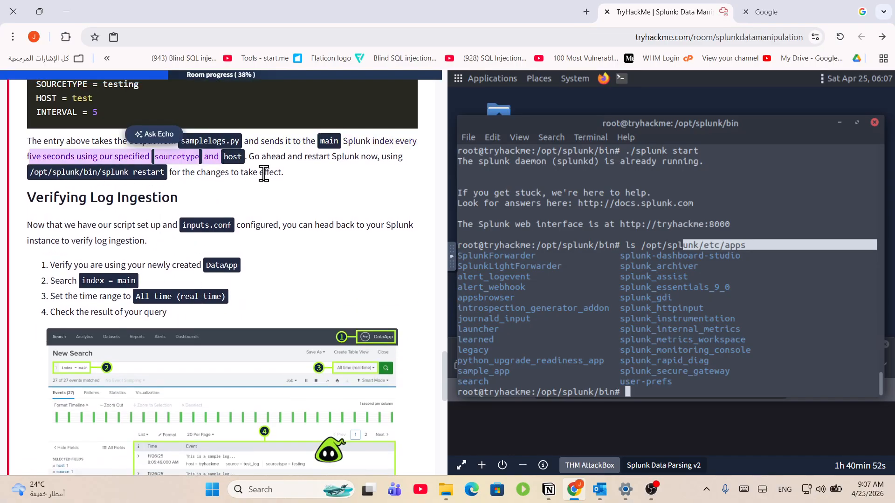
pyautogui.scroll(1, 264, 174)
pyautogui.scroll(-2, 233, 196)
# - Read the Verifying Log Ingestion section on searching index = main from the DataApp
pyautogui.click(117, 190)
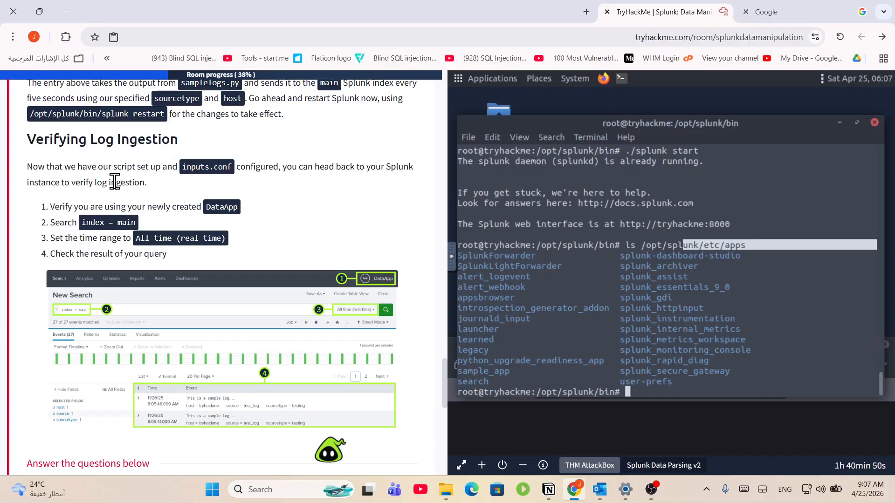
pyautogui.moveTo(31, 166); pyautogui.dragTo(313, 166)
pyautogui.click(332, 179)
pyautogui.scroll(-1, 279, 182)
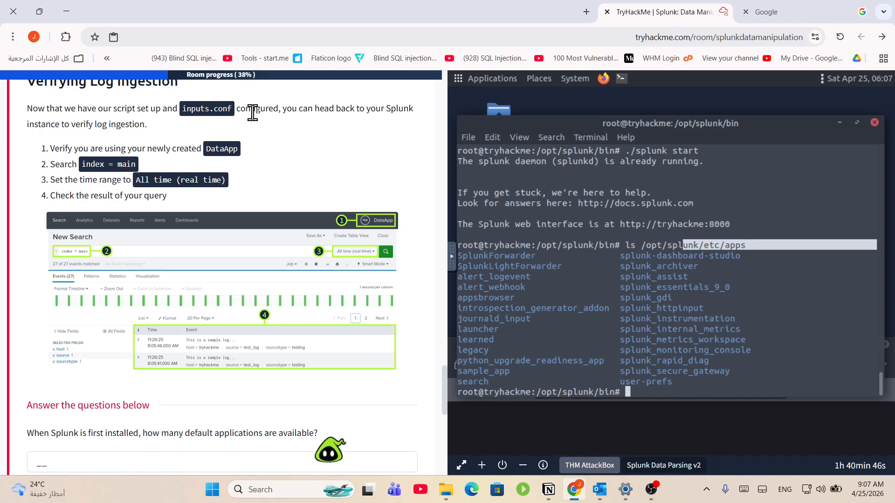
pyautogui.moveTo(246, 108); pyautogui.dragTo(400, 130)
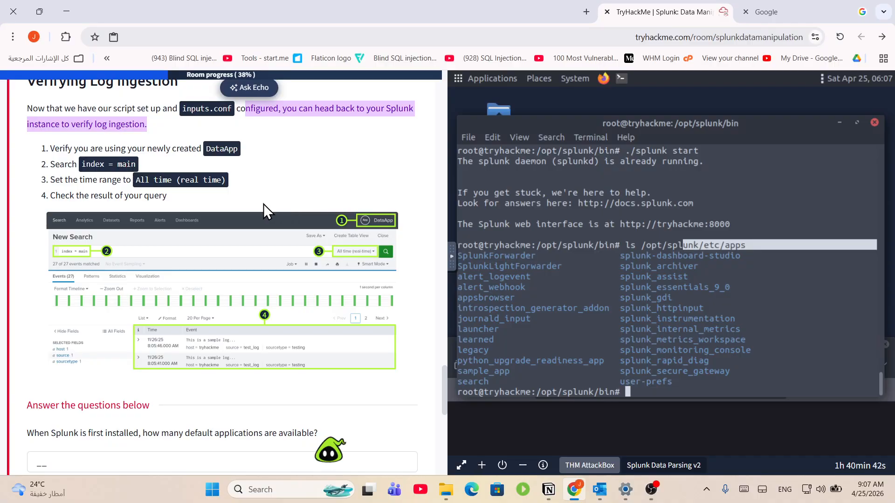
# - Examine the Task 5 question on the number of default Splunk applications and check the terminal's app listing for the answer
pyautogui.scroll(-3, 264, 205)
pyautogui.click(93, 287)
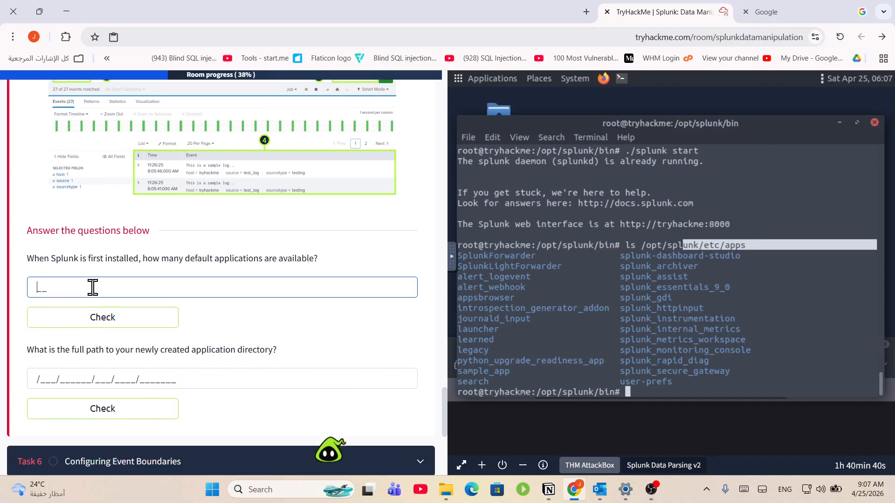
pyautogui.moveTo(155, 259); pyautogui.dragTo(209, 259)
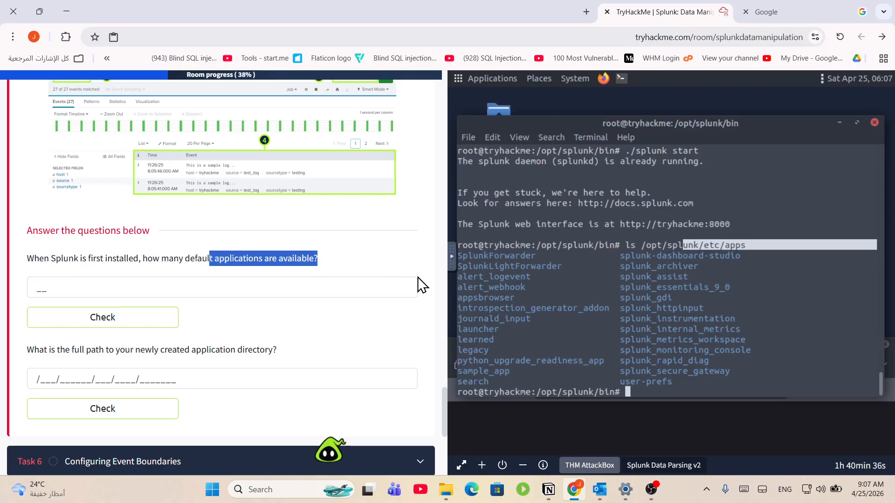
pyautogui.click(560, 288)
pyautogui.scroll(1, 592, 289)
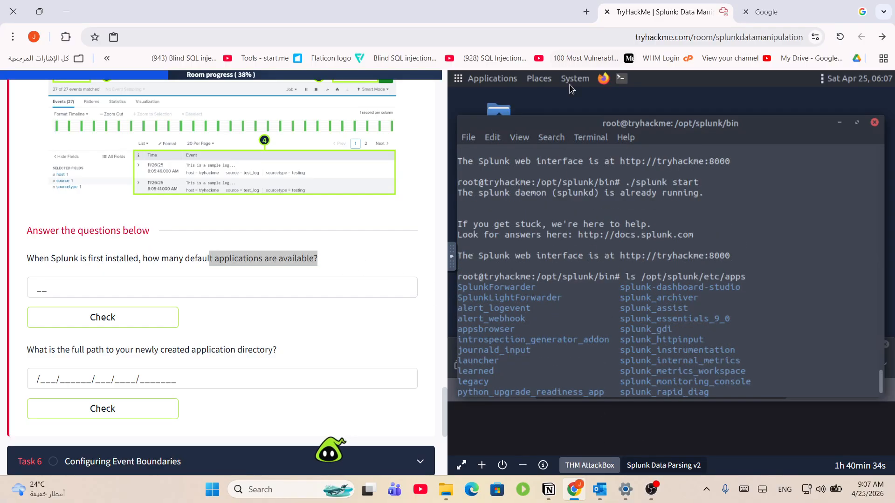
# - Move the terminal window aside, bring the Firefox window into view and return to the Splunk home page
pyautogui.moveTo(581, 121); pyautogui.dragTo(669, 284)
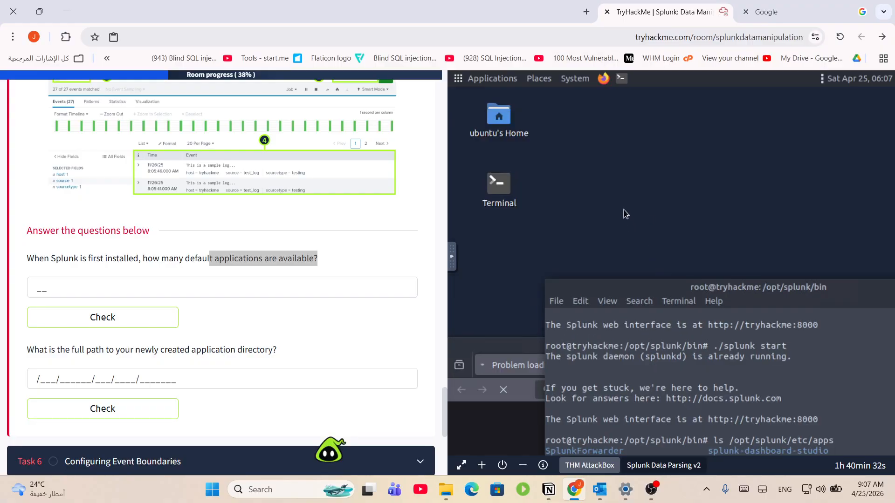
pyautogui.moveTo(528, 351); pyautogui.dragTo(530, 94)
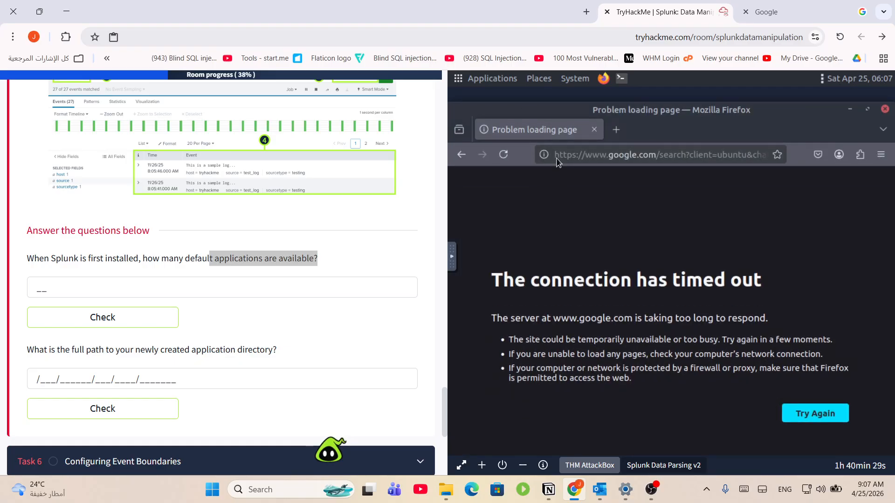
pyautogui.click(462, 151)
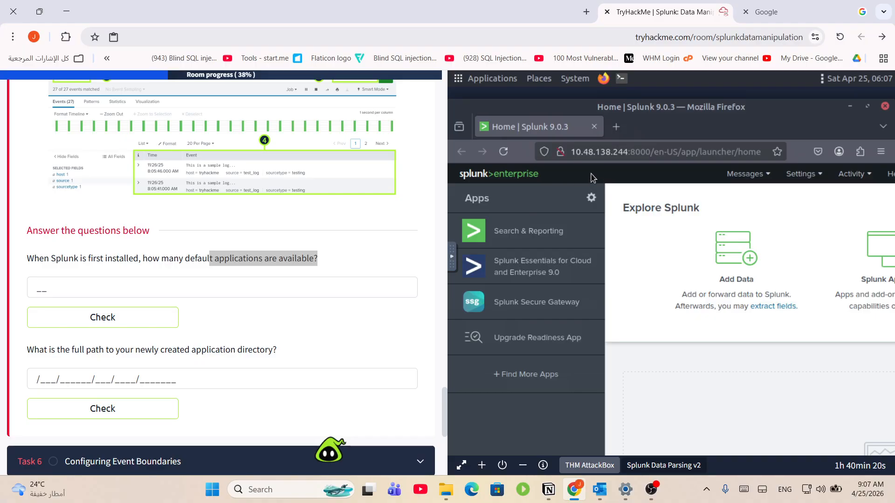
# - Reduce the Firefox page zoom to 67% and dismiss the Choose Default Dashboard dialog
pyautogui.click(880, 152)
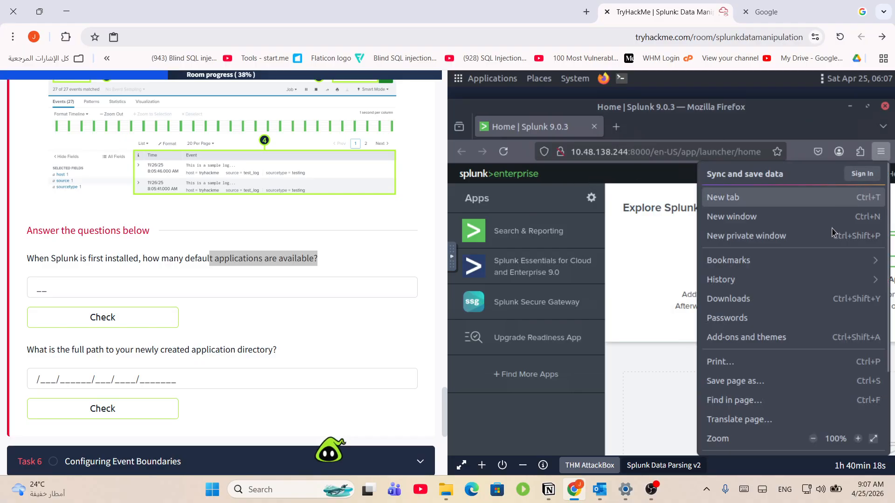
pyautogui.click(813, 439)
pyautogui.click(813, 439)
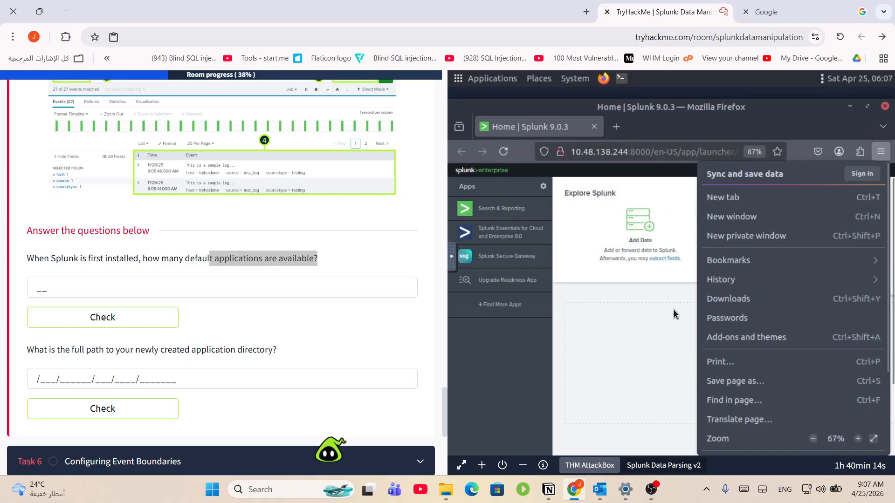
pyautogui.click(598, 349)
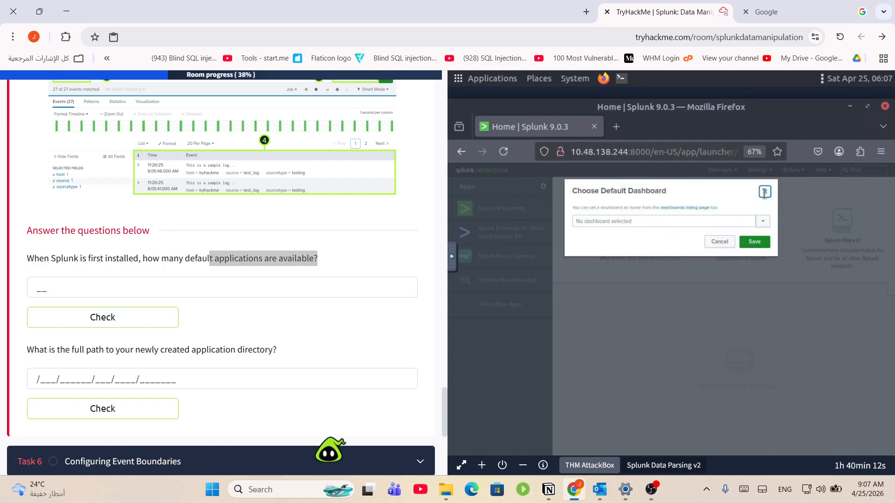
pyautogui.click(764, 193)
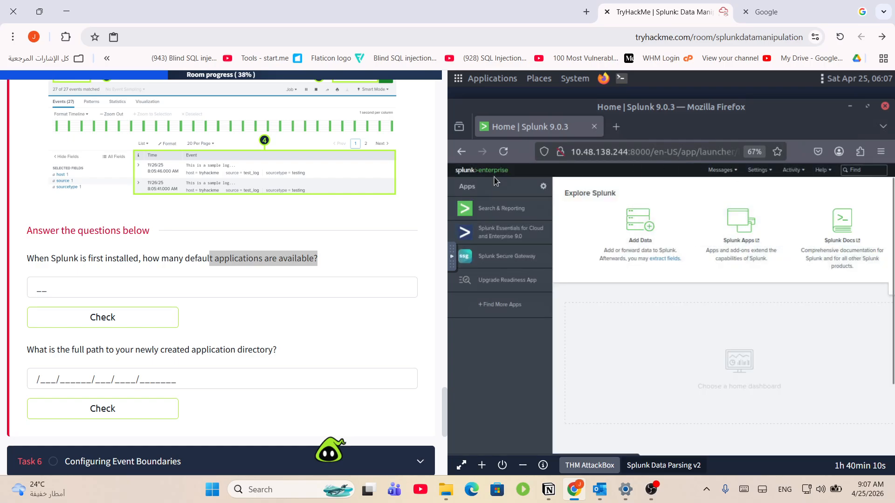
# - Open Splunk's Manage Apps page to view all installed applications
pyautogui.click(522, 316)
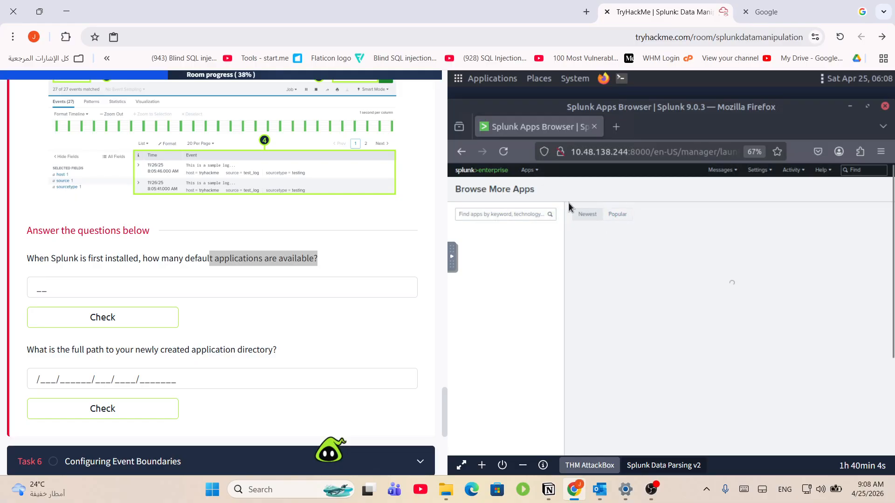
pyautogui.click(529, 171)
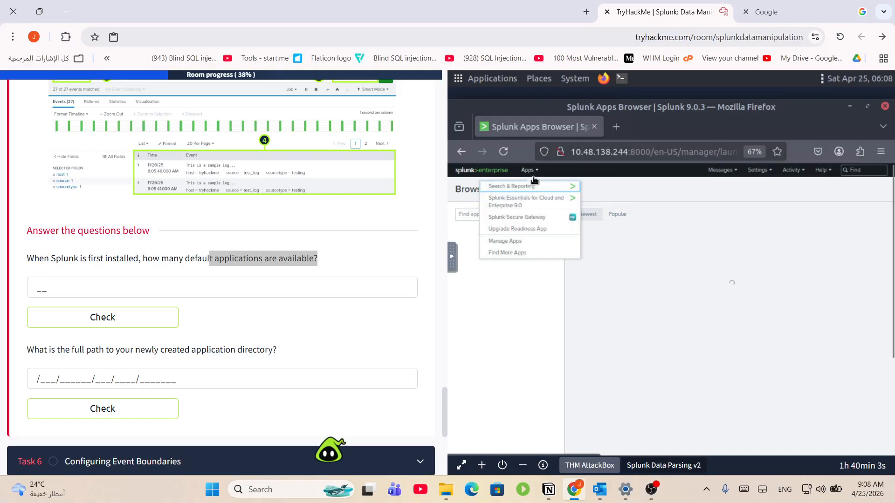
pyautogui.click(523, 247)
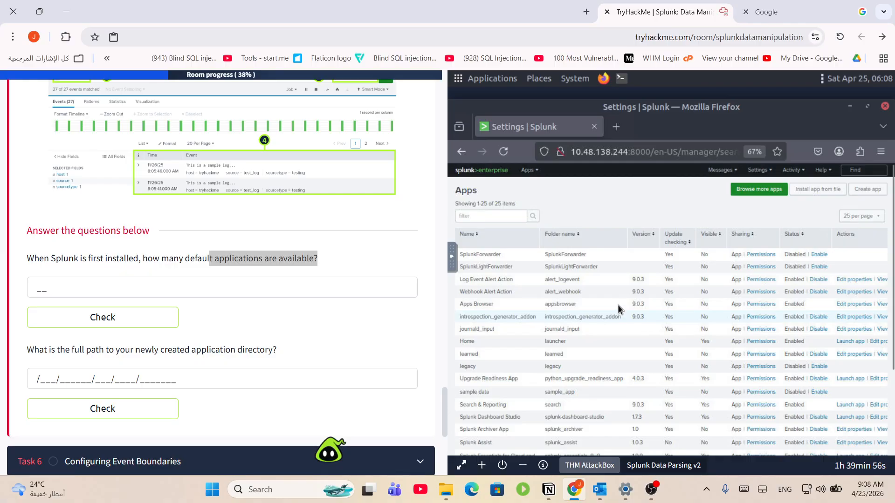
# - Submit 25 as the answer for the number of default applications and highlight the matching item count in Splunk
pyautogui.click(48, 289)
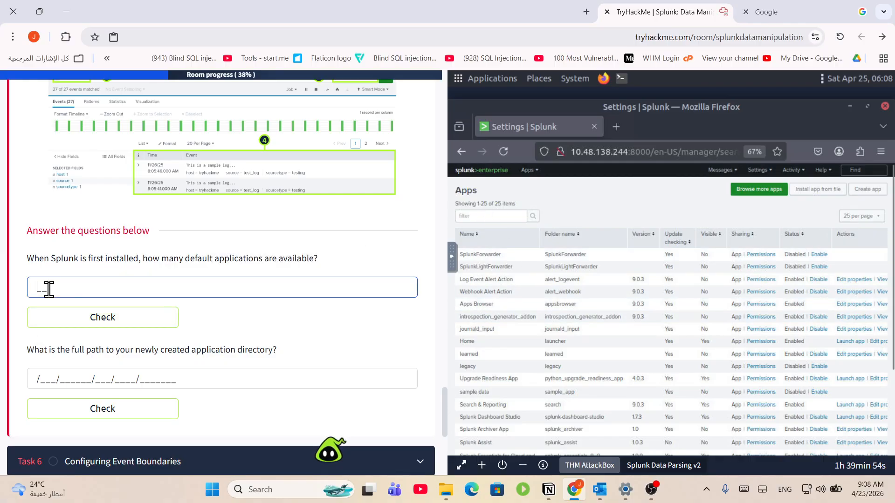
pyautogui.write('25')
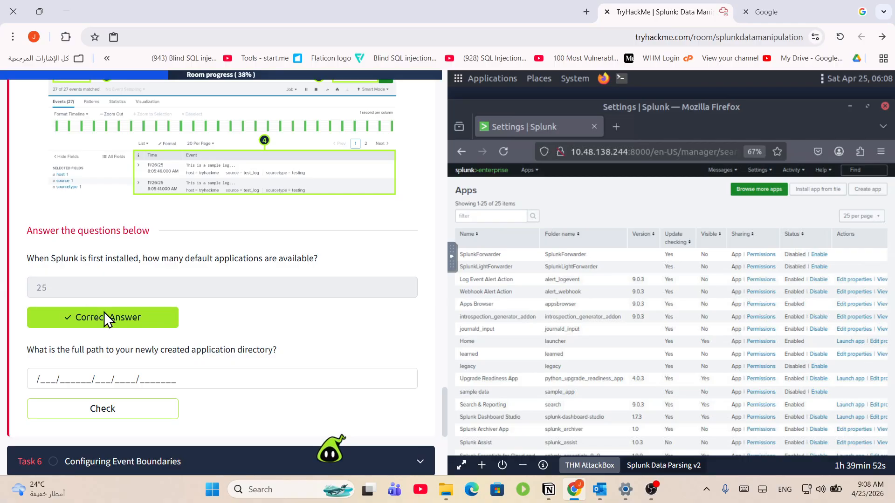
pyautogui.doubleClick(497, 203)
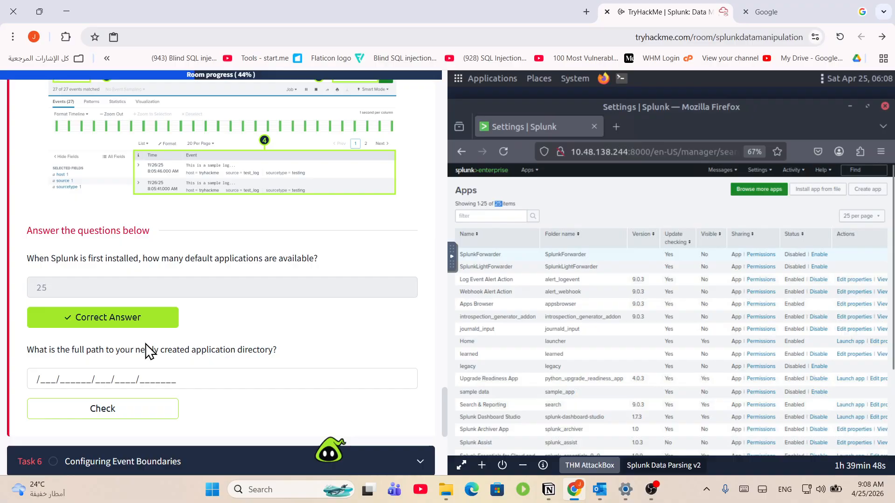
# - Read the application directory question and copy the path opt/splunk/etc/apps/DataApp/ from the inputs.conf example in the task text
pyautogui.moveTo(146, 350); pyautogui.dragTo(299, 358)
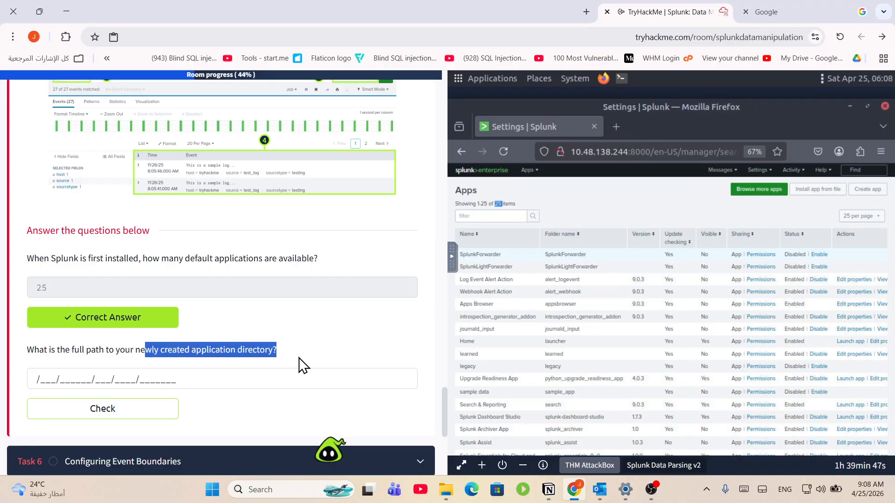
pyautogui.click(282, 379)
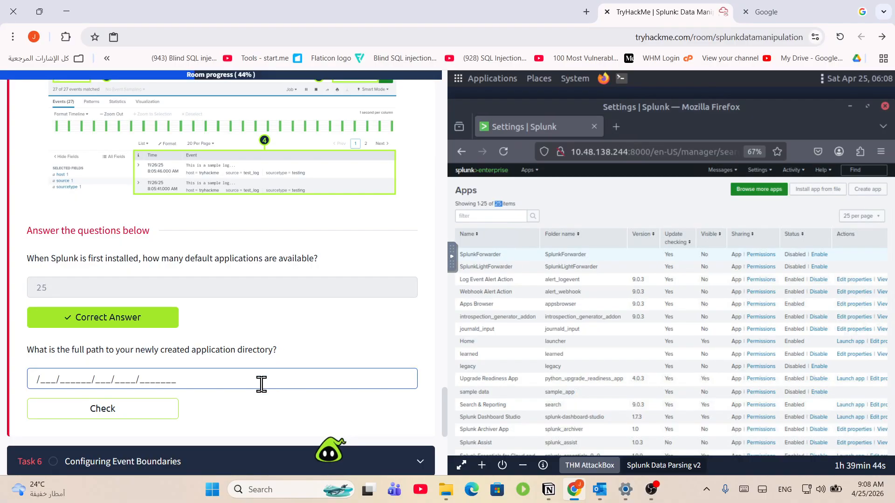
pyautogui.scroll(10, 250, 373)
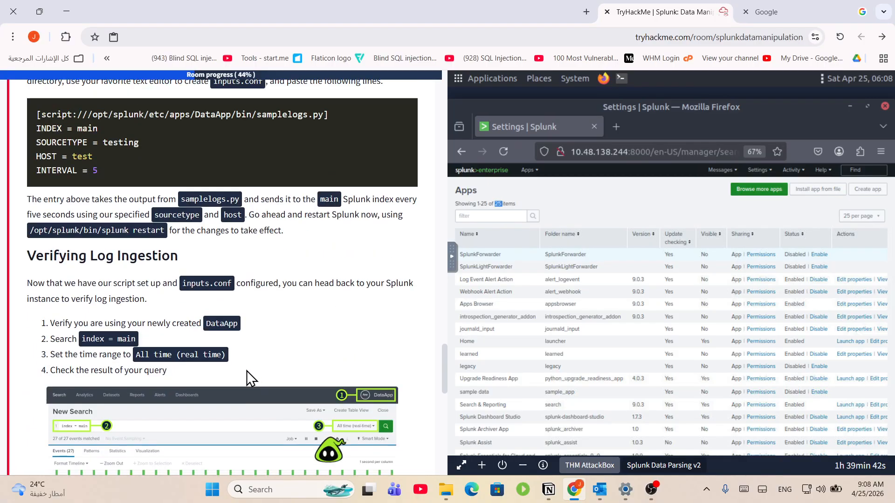
pyautogui.scroll(4, 200, 326)
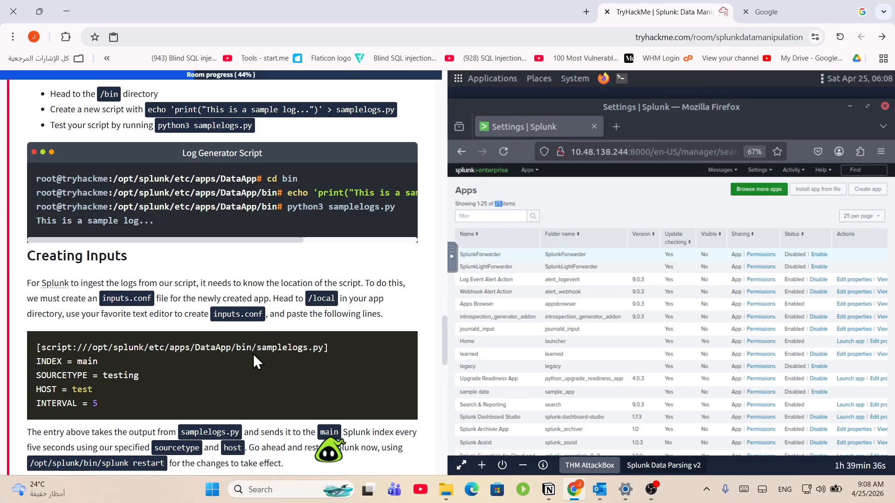
pyautogui.moveTo(255, 347); pyautogui.dragTo(132, 342)
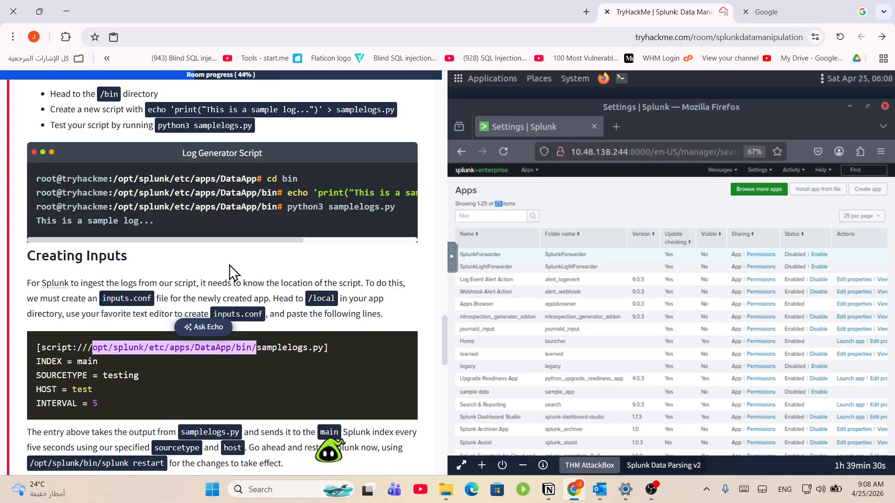
pyautogui.click(241, 349)
pyautogui.moveTo(237, 348); pyautogui.dragTo(93, 348)
pyautogui.rightClick(104, 347)
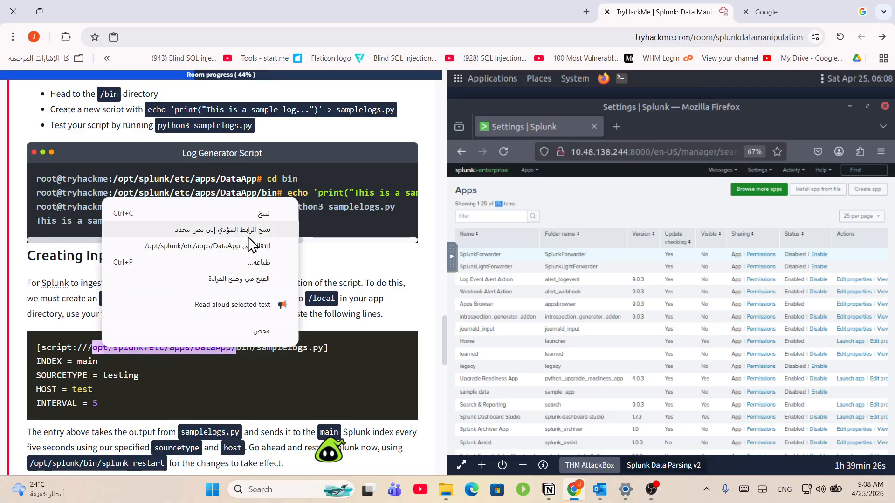
pyautogui.click(258, 217)
# - Submit /opt/splunk/etc/apps/DataApp as the answer for the full path of the newly created application directory
pyautogui.scroll(-14, 258, 218)
pyautogui.click(124, 377)
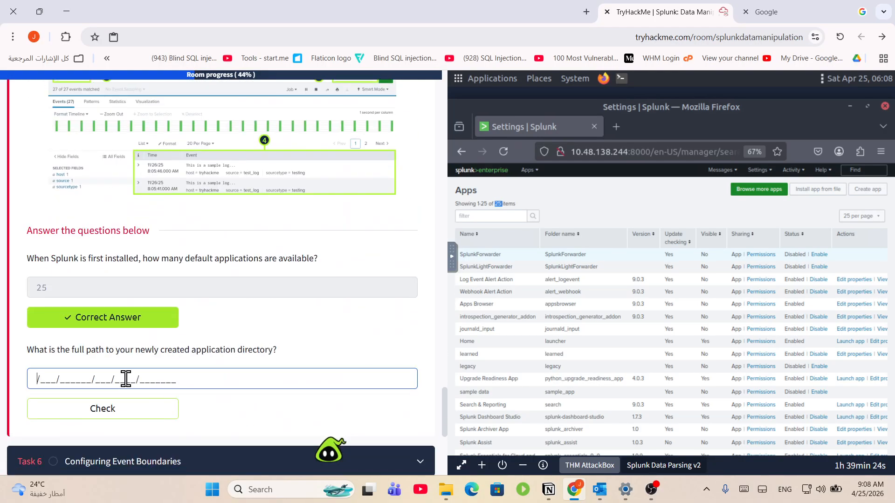
pyautogui.rightClick(125, 378)
pyautogui.click(247, 221)
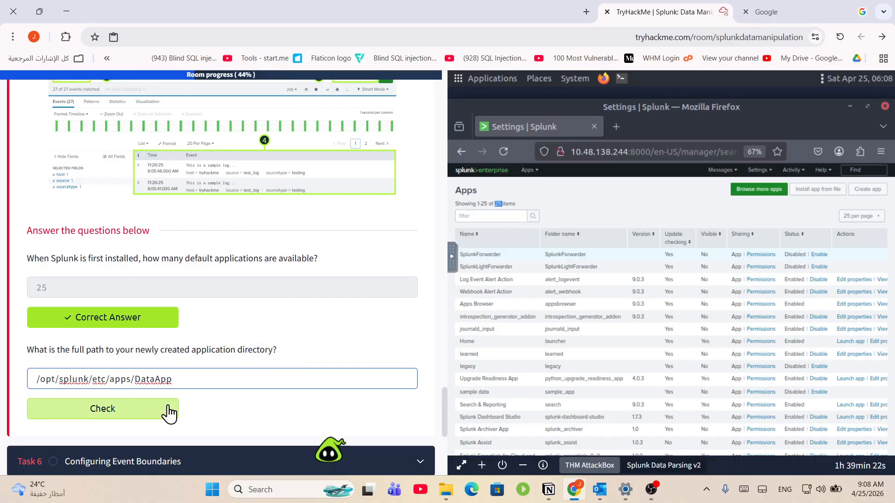
pyautogui.click(149, 410)
# - Preview Task 6, Configuring Event Boundaries, and collapse it again
pyautogui.scroll(-5, 231, 358)
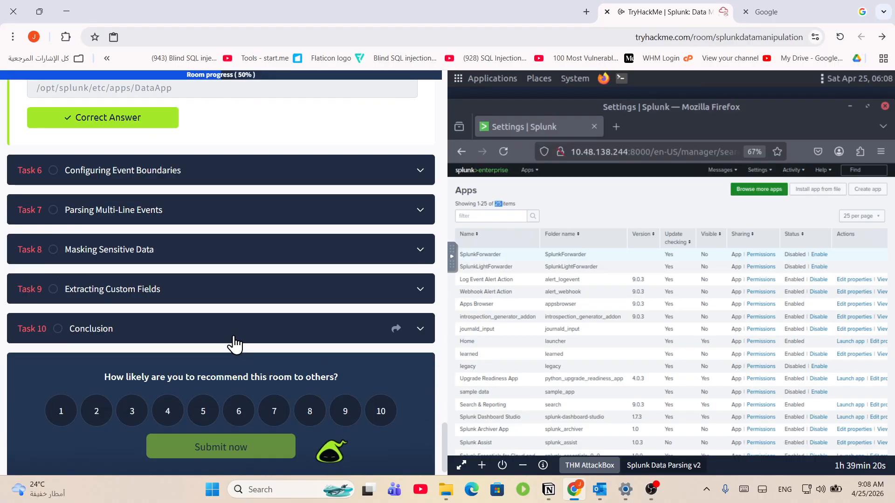
pyautogui.click(227, 174)
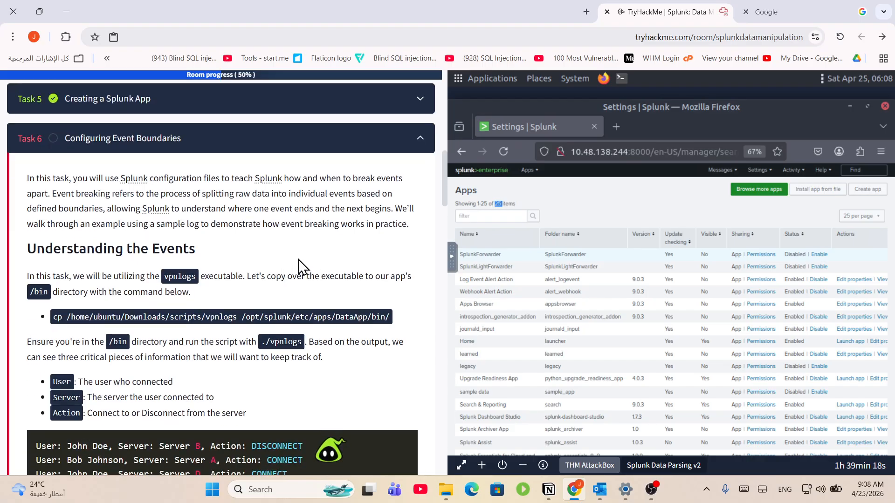
pyautogui.click(310, 146)
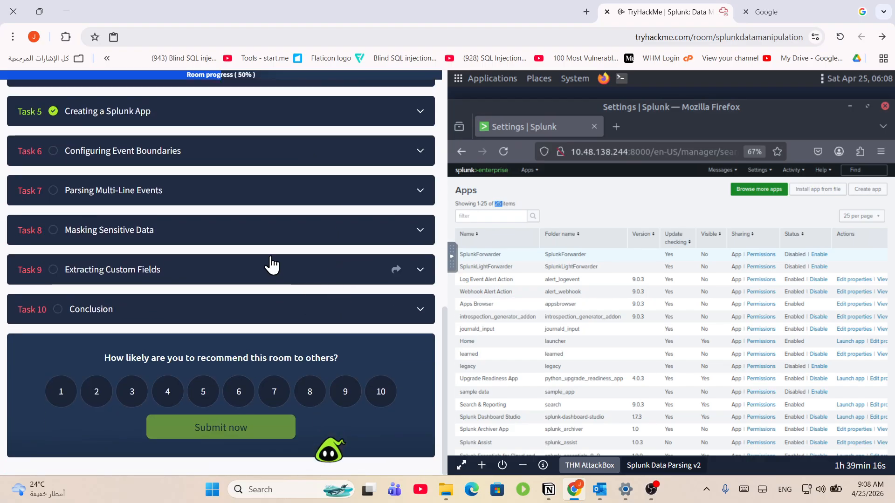
# - Open the Advanced Splunk module from the room's breadcrumb in a new tab and switch to it
pyautogui.scroll(10, 242, 250)
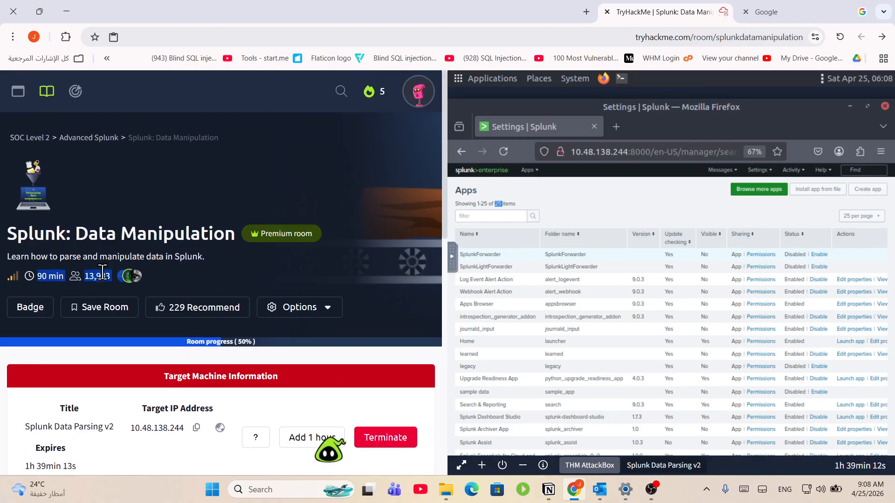
pyautogui.scroll(-5, 234, 350)
pyautogui.scroll(5, 234, 335)
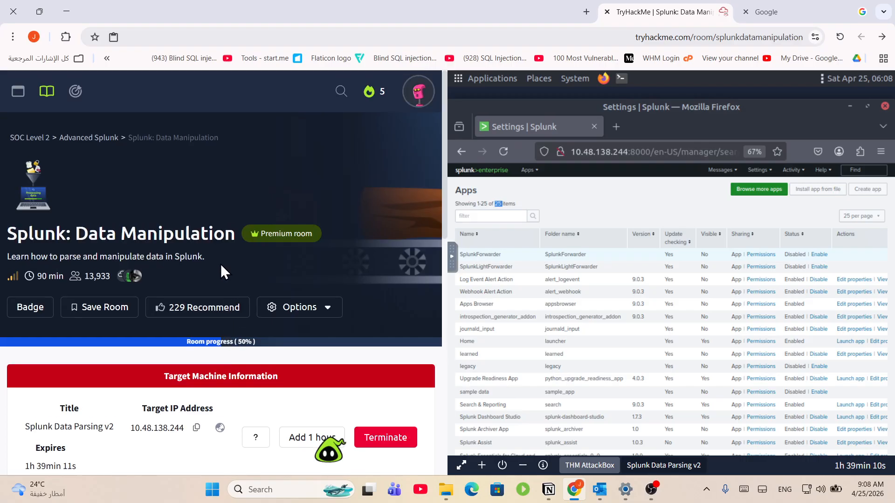
pyautogui.rightClick(110, 138)
pyautogui.click(121, 151)
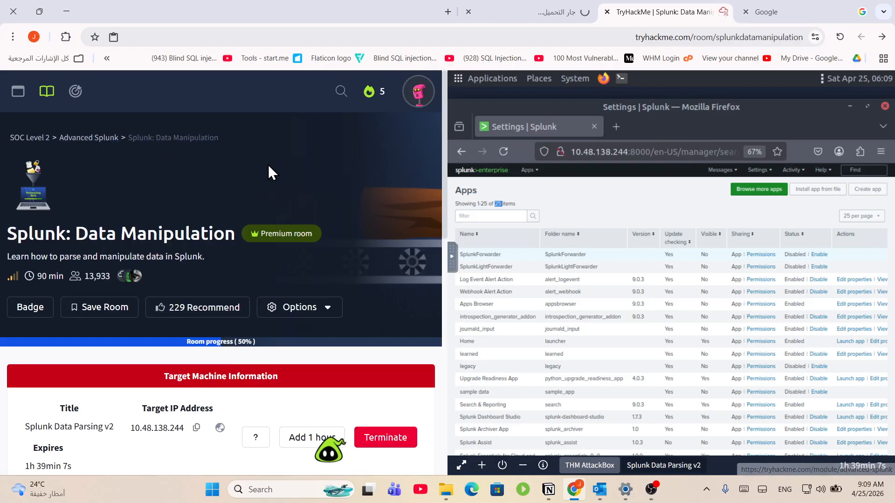
pyautogui.click(493, 10)
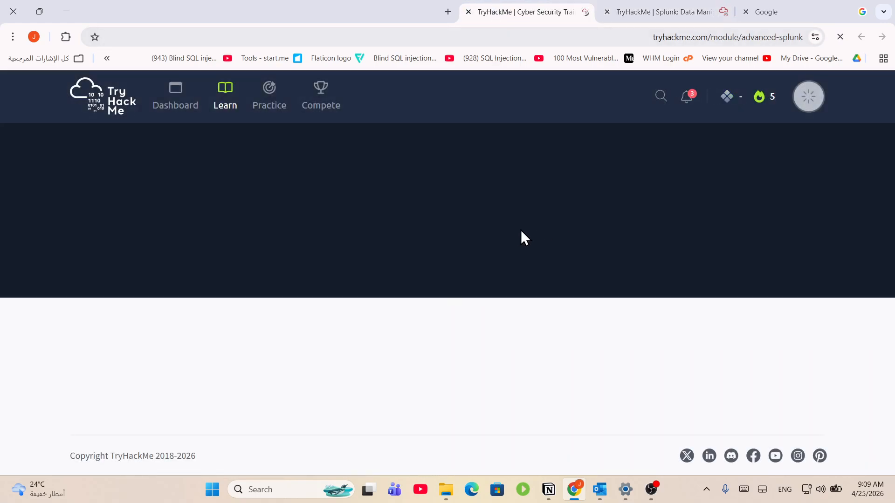
# - Open the Fixit room from the module's room list in a new tab and switch to it
pyautogui.scroll(-7, 521, 230)
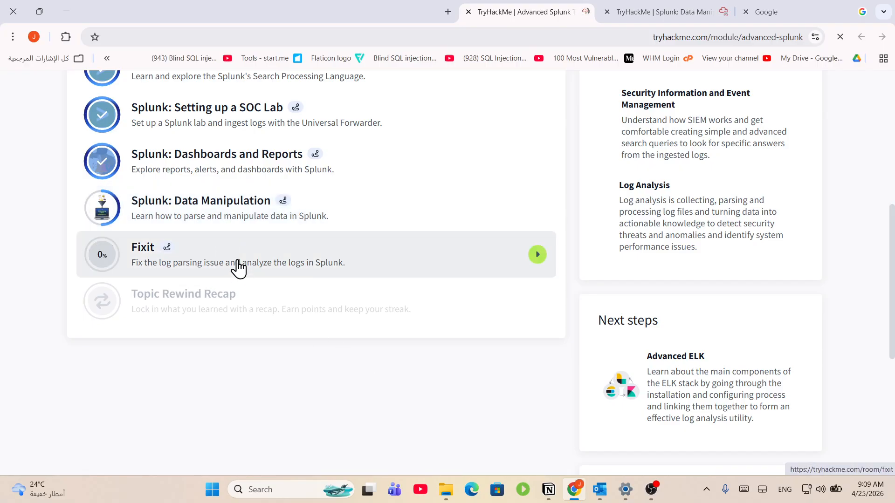
pyautogui.rightClick(240, 265)
pyautogui.click(228, 279)
pyautogui.click(422, 11)
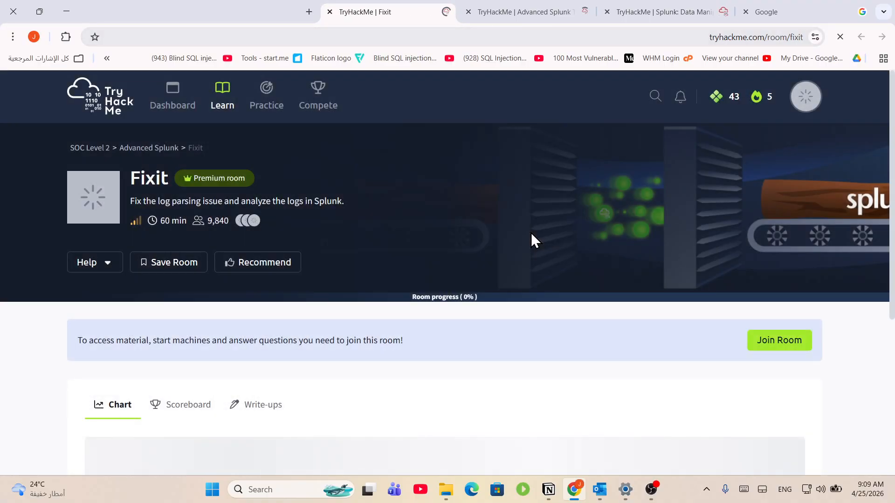
# - Examine the Fixit room's description and Task 1 Introduction, and collapse that task to show the room's task list
pyautogui.scroll(-5, 531, 233)
pyautogui.scroll(5, 373, 240)
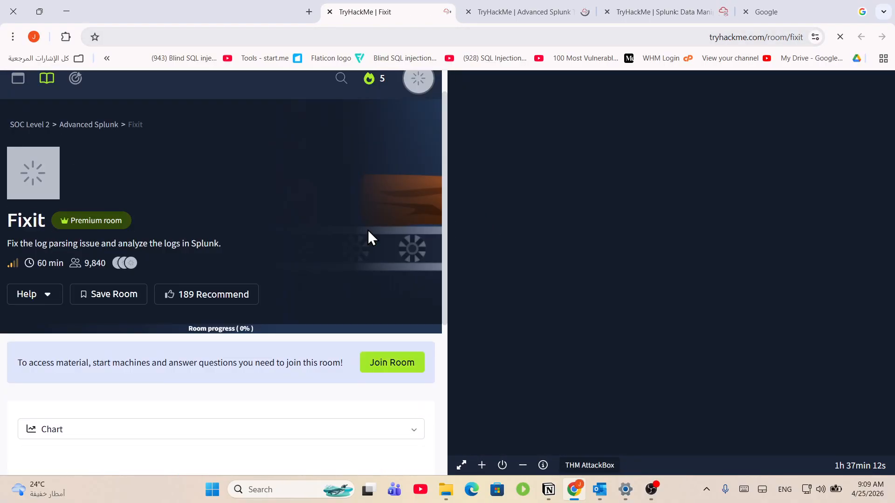
pyautogui.moveTo(94, 258); pyautogui.dragTo(44, 252)
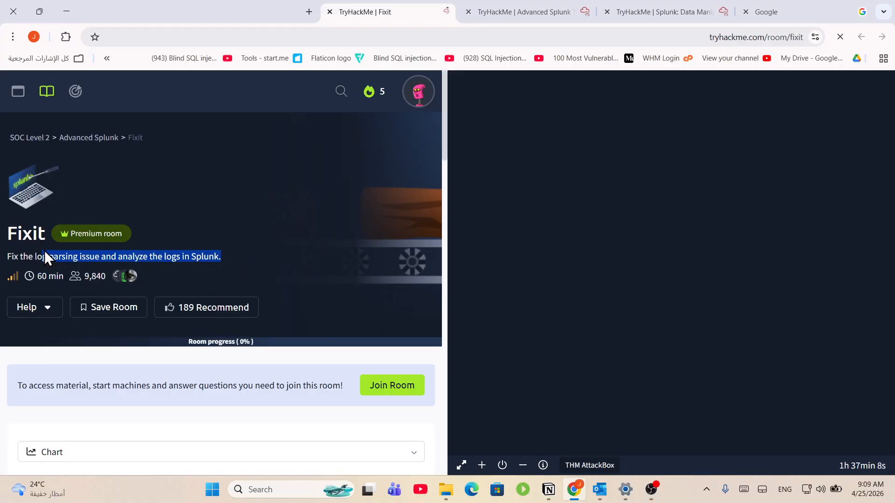
pyautogui.scroll(-8, 240, 351)
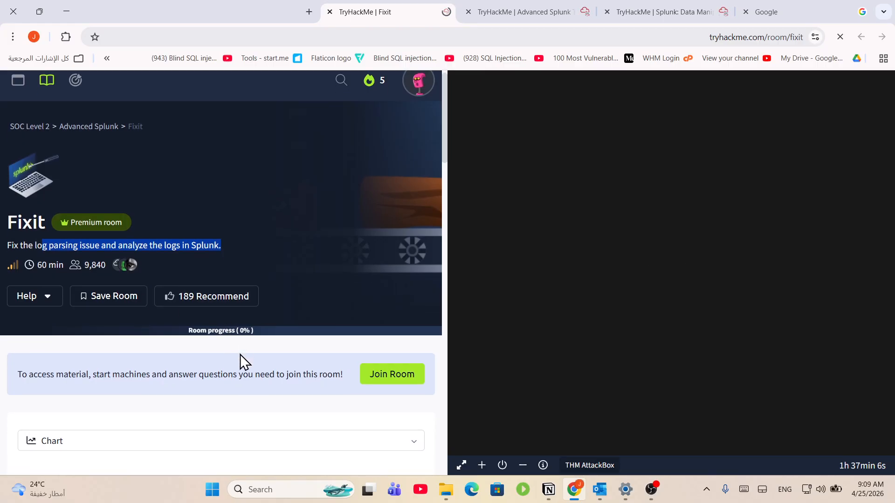
pyautogui.scroll(-5, 231, 331)
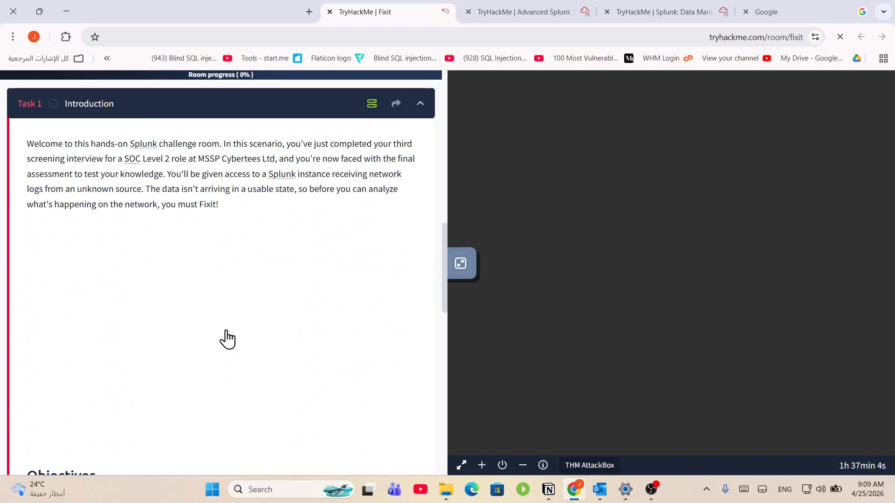
pyautogui.scroll(1, 193, 200)
pyautogui.click(227, 156)
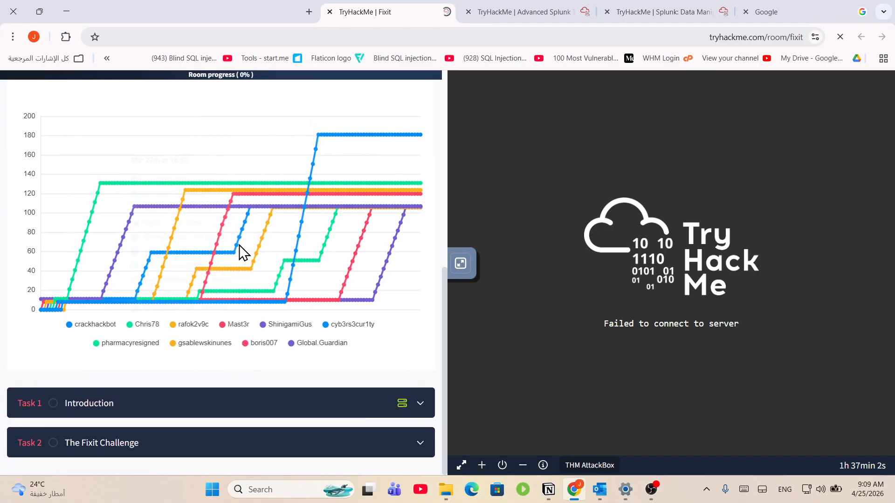
# - Expand Task 2, The Fixit Challenge, and examine its three phases and all of its questions
pyautogui.click(141, 453)
pyautogui.scroll(-4, 152, 247)
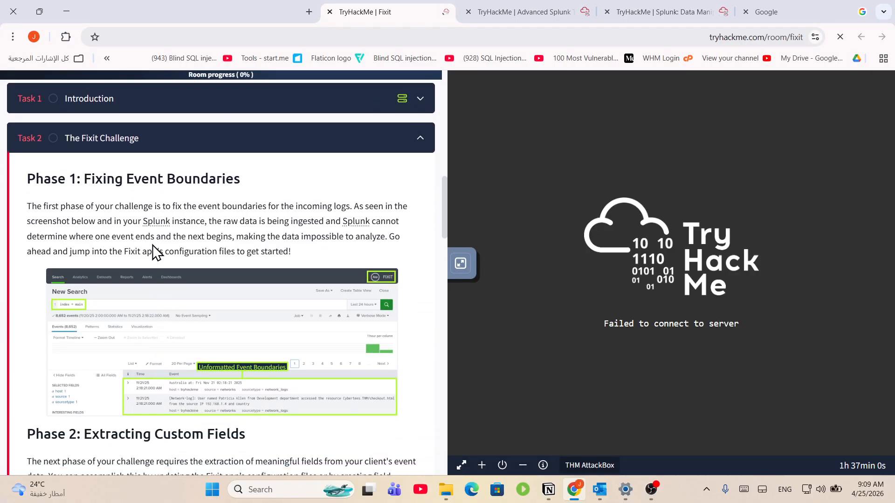
pyautogui.scroll(-4, 177, 273)
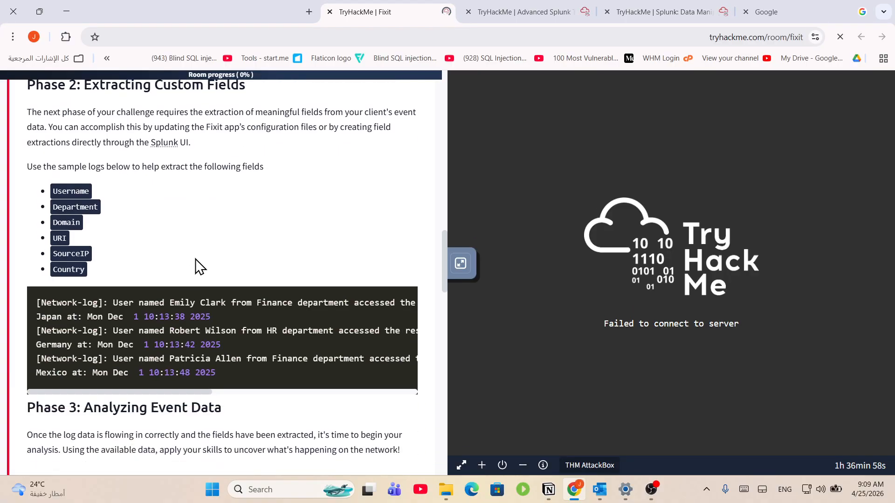
pyautogui.scroll(-3, 196, 266)
pyautogui.scroll(-2, 212, 258)
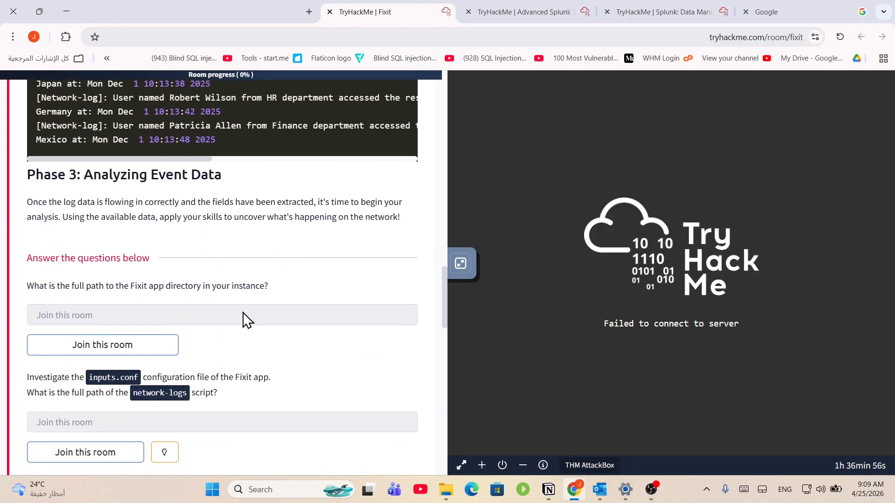
pyautogui.scroll(-6, 239, 315)
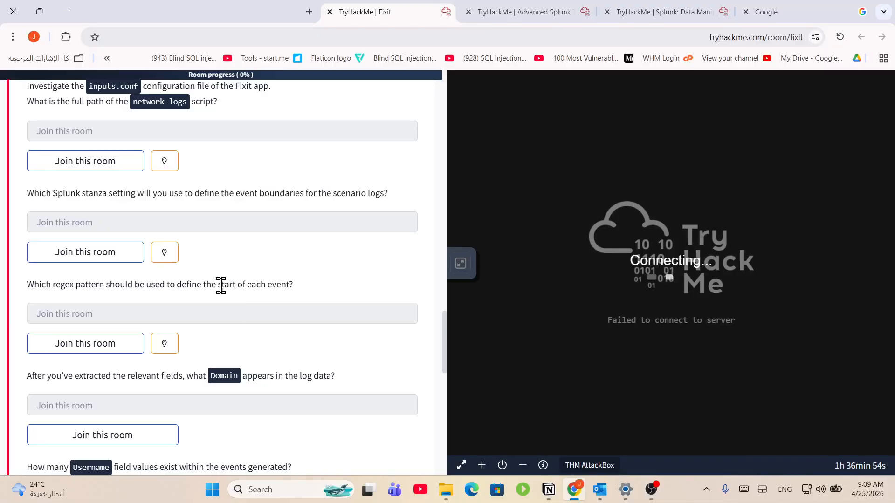
pyautogui.scroll(-4, 223, 286)
pyautogui.scroll(-4, 225, 291)
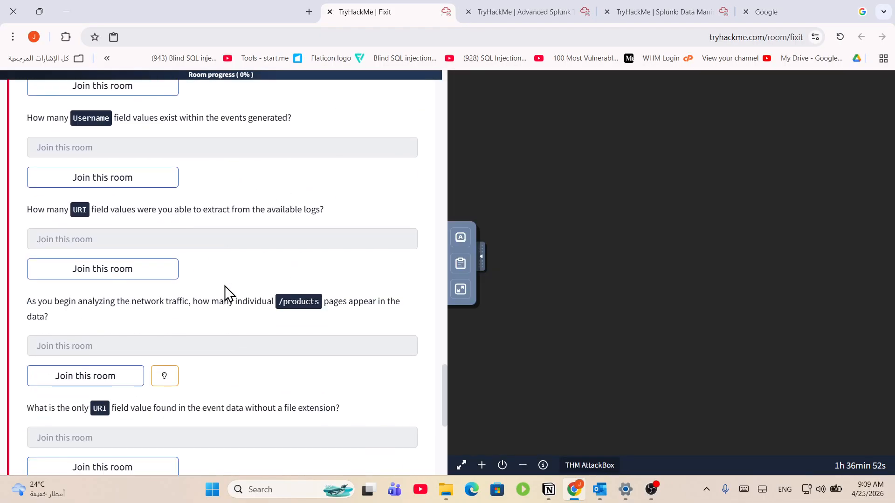
pyautogui.scroll(-4, 238, 315)
pyautogui.scroll(-3, 239, 307)
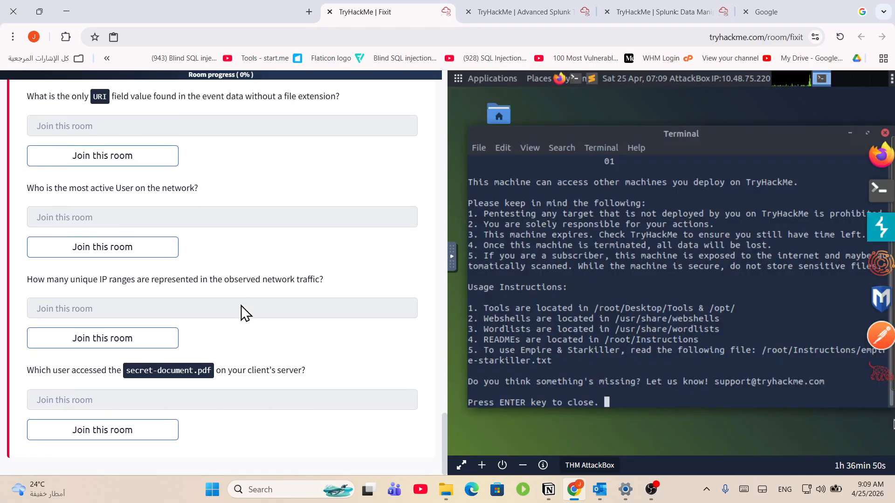
pyautogui.scroll(1, 239, 303)
pyautogui.scroll(5, 239, 321)
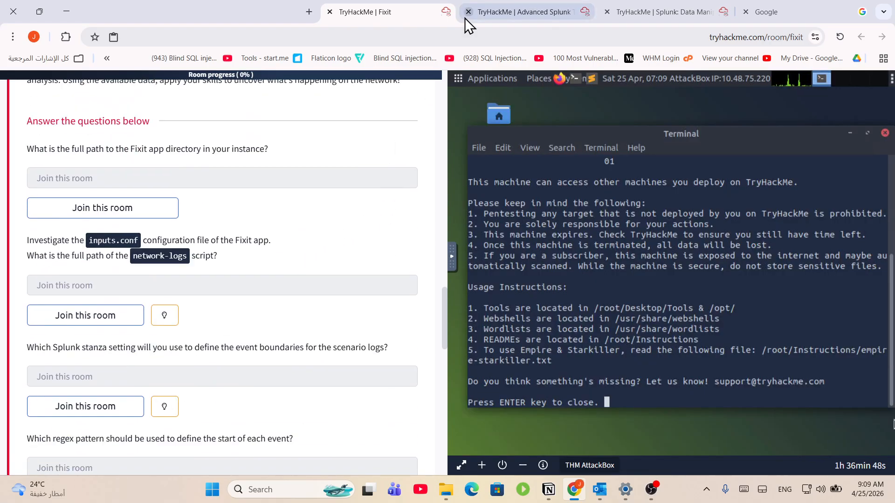
pyautogui.scroll(6, 259, 216)
# - Switch to the Advanced Splunk module page and examine its description and list of rooms
pyautogui.click(495, 10)
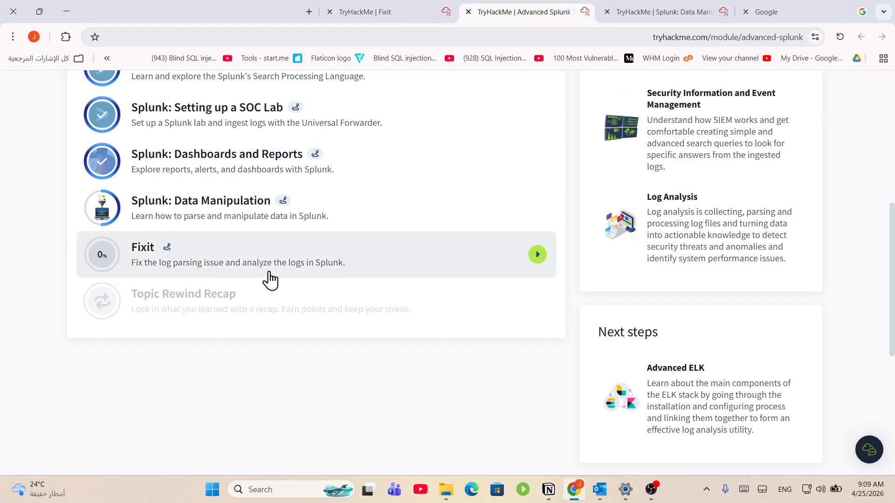
pyautogui.scroll(3, 349, 242)
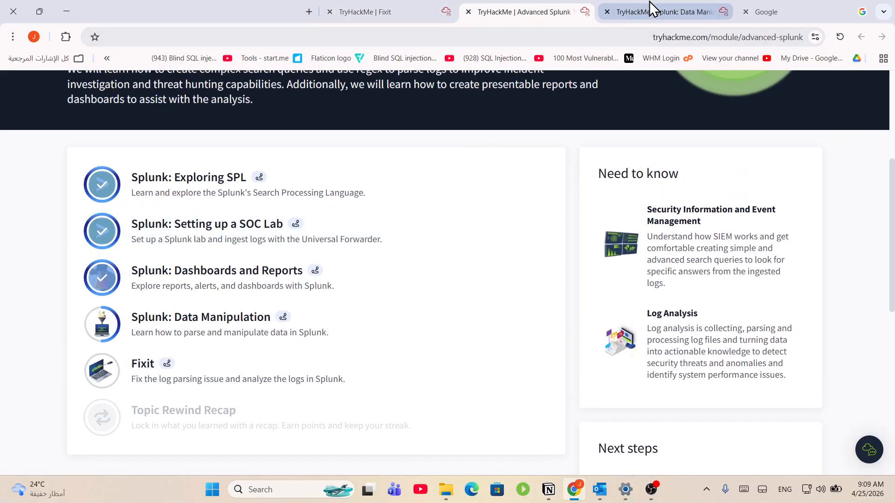
pyautogui.scroll(5, 354, 263)
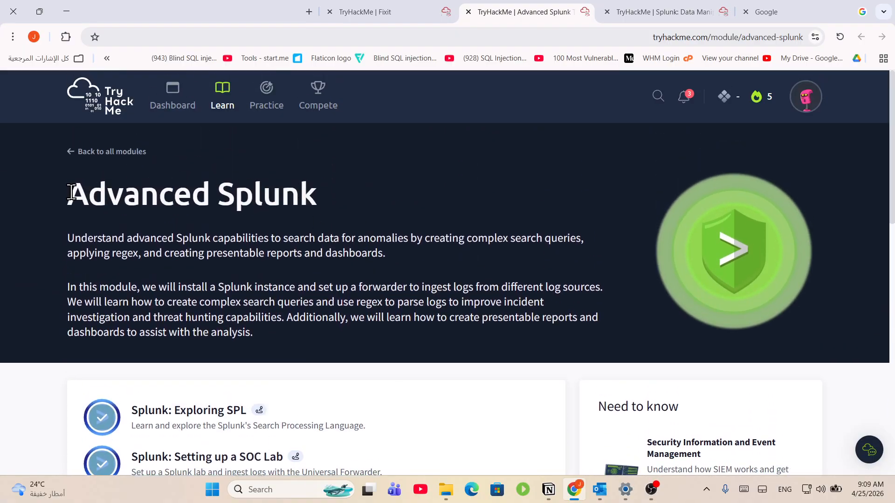
pyautogui.moveTo(71, 192); pyautogui.dragTo(439, 322)
pyautogui.scroll(-3, 310, 330)
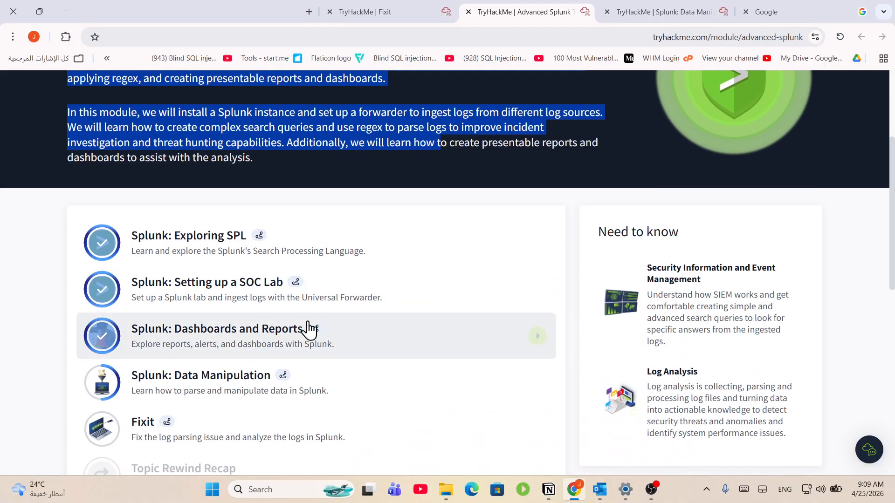
pyautogui.scroll(1, 373, 341)
pyautogui.click(560, 199)
pyautogui.moveTo(559, 199); pyautogui.dragTo(170, 170)
pyautogui.moveTo(276, 234); pyautogui.dragTo(3, 52)
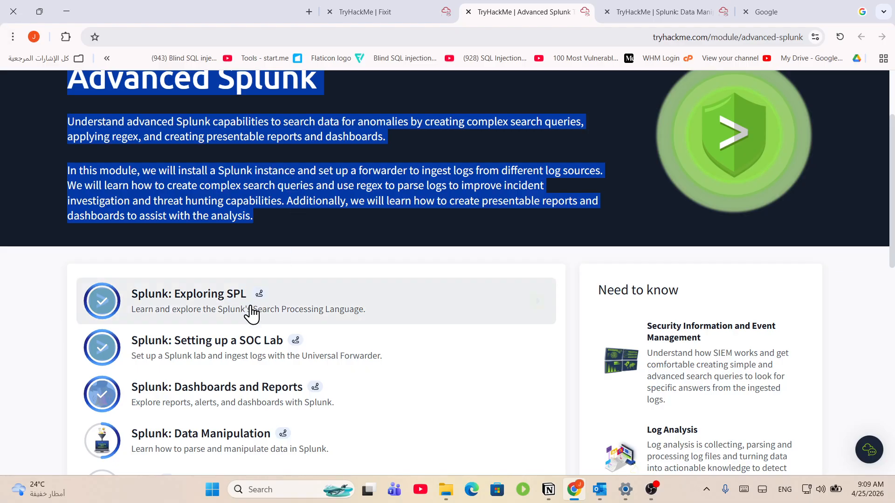
pyautogui.scroll(-2, 76, 284)
# - Check the task list of the Splunk: Data Manipulation room and return to the Advanced Splunk module overview to review it again
pyautogui.click(647, 12)
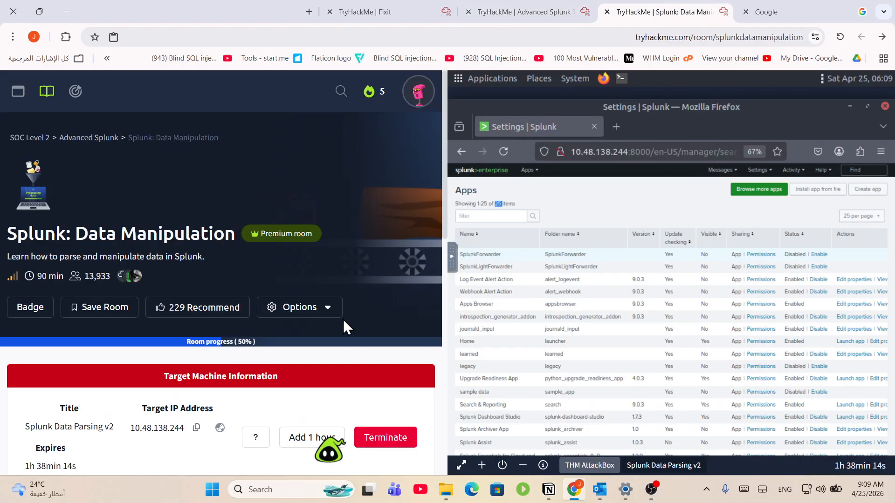
pyautogui.scroll(-10, 345, 326)
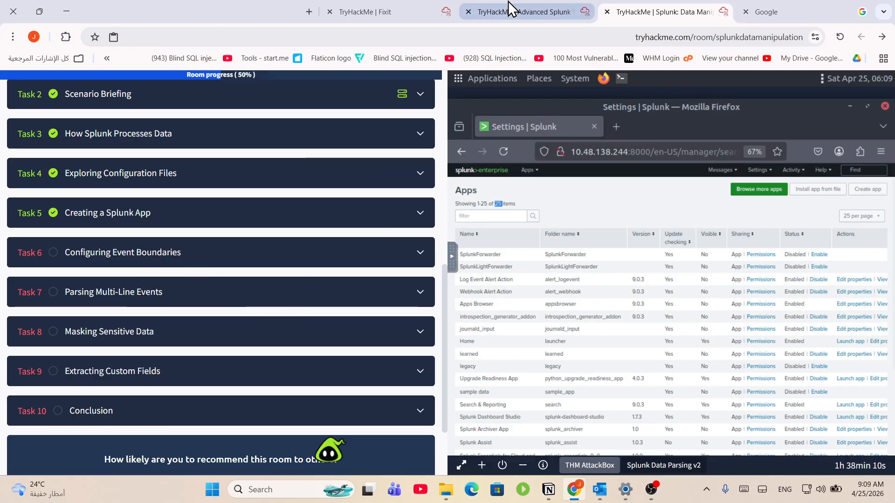
pyautogui.click(537, 3)
pyautogui.scroll(5, 311, 236)
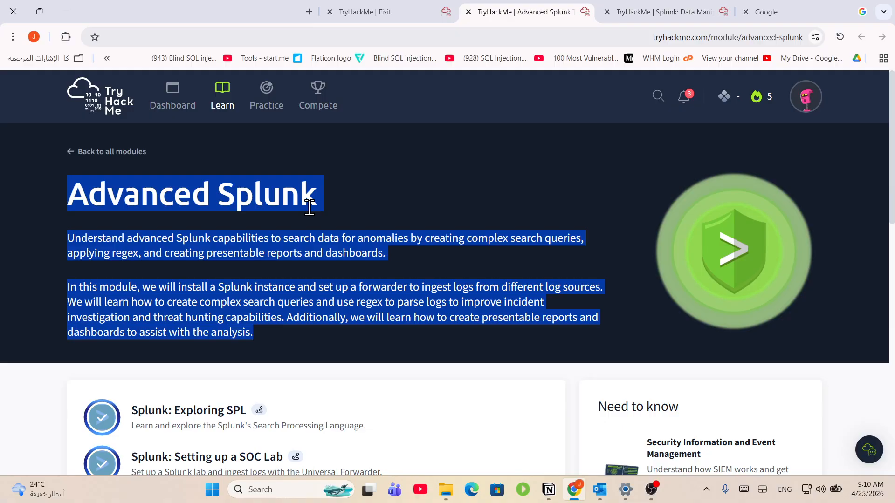
pyautogui.moveTo(336, 205); pyautogui.dragTo(214, 193)
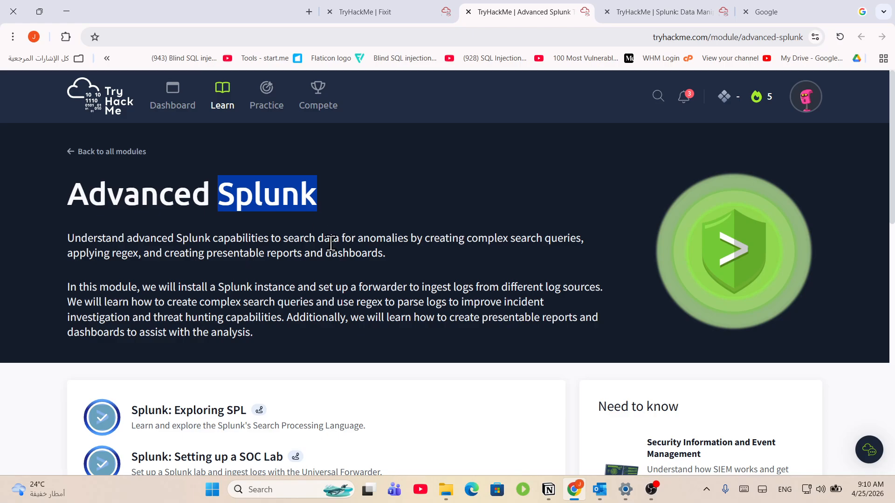
pyautogui.moveTo(338, 226); pyautogui.dragTo(224, 195)
pyautogui.scroll(-3, 429, 326)
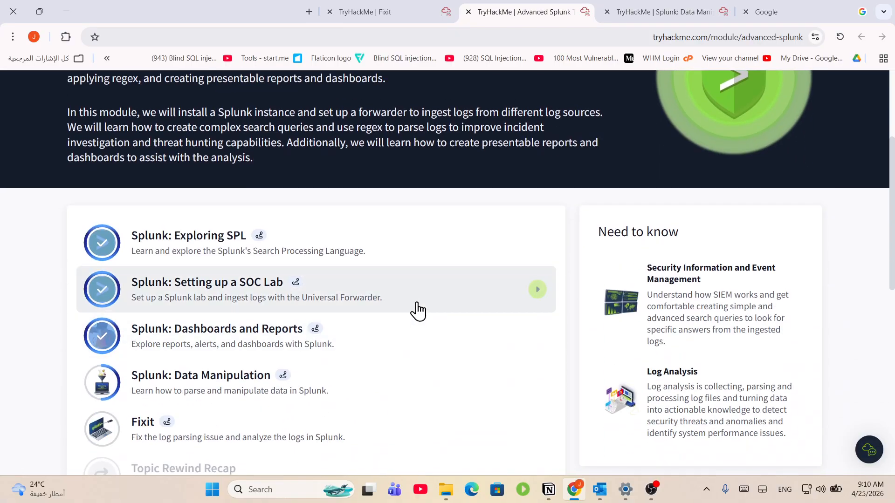
pyautogui.scroll(-2, 333, 340)
pyautogui.scroll(5, 322, 255)
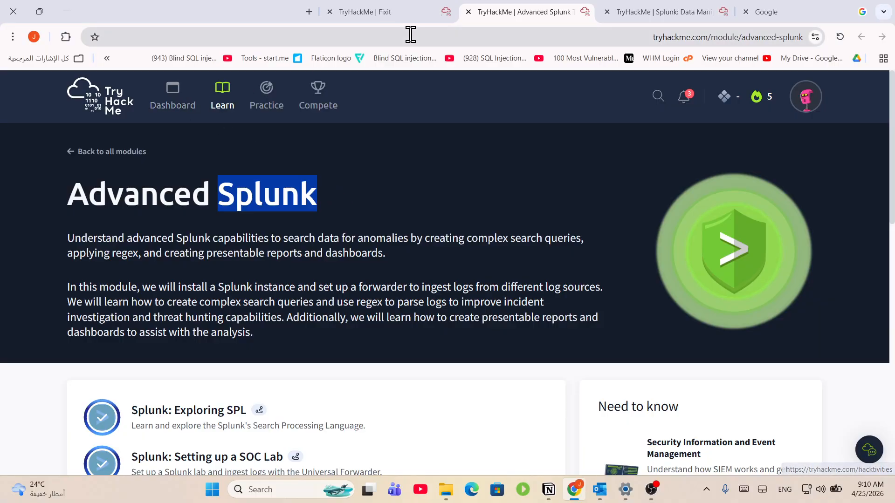
# - Expand Task 6, Configuring Event Boundaries, in the Splunk: Data Manipulation room and read its introduction and VPN log sections
pyautogui.click(663, 15)
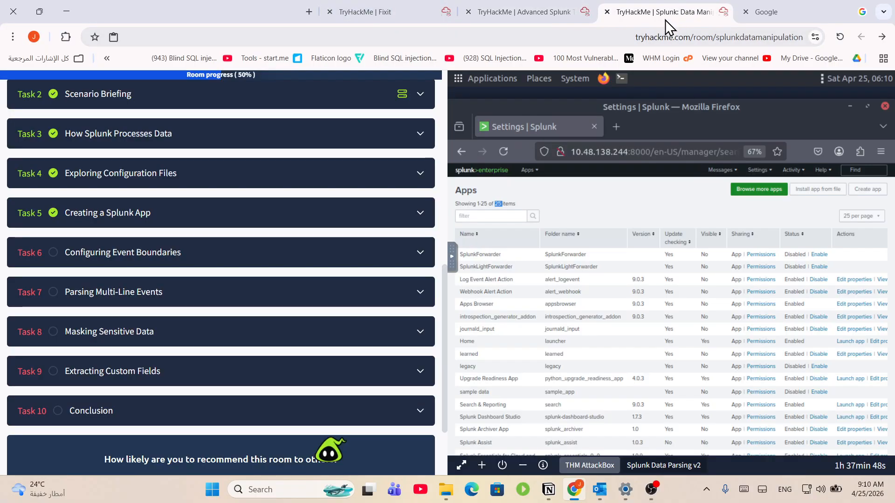
pyautogui.click(315, 267)
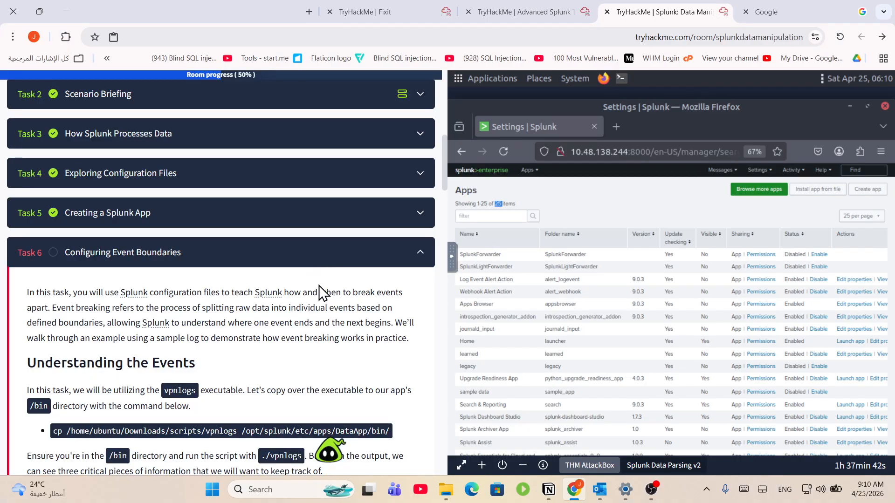
pyautogui.moveTo(64, 136); pyautogui.dragTo(349, 149)
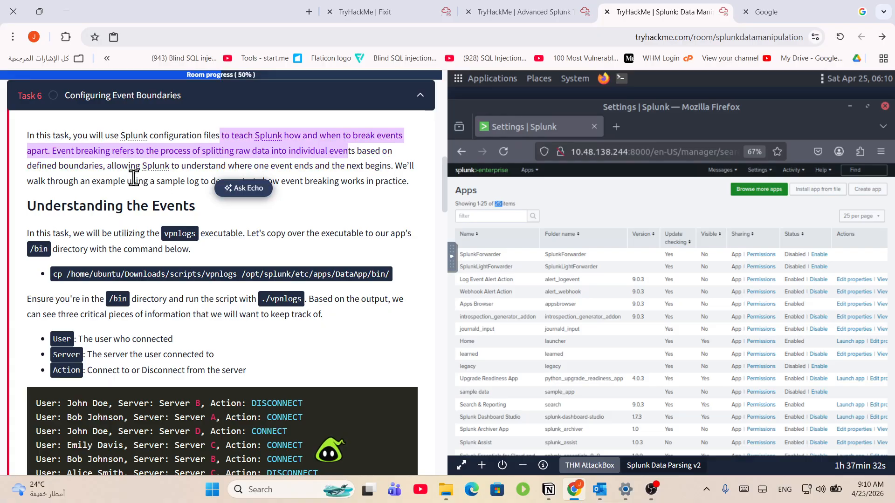
pyautogui.moveTo(137, 151); pyautogui.dragTo(423, 189)
pyautogui.click(113, 165)
pyautogui.click(145, 195)
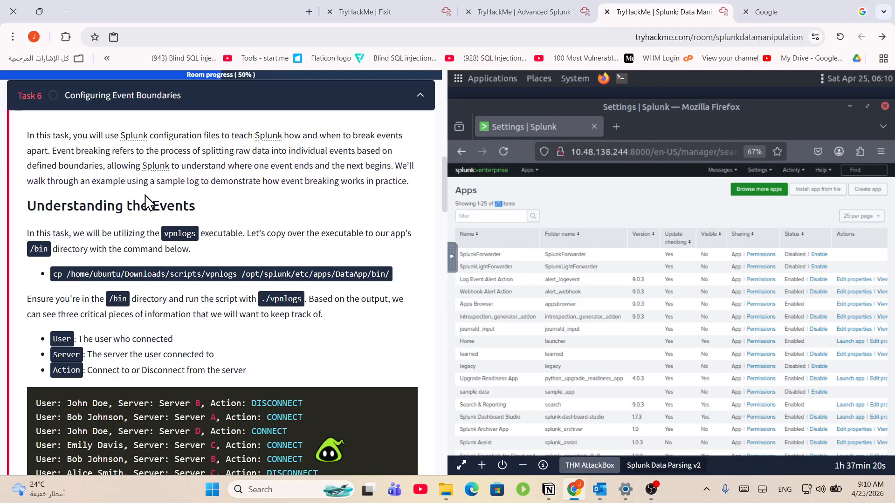
pyautogui.scroll(-10, 163, 204)
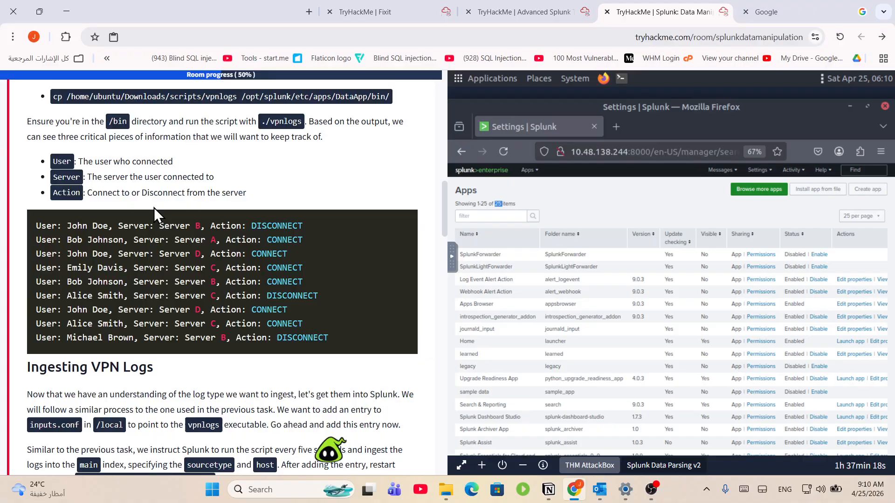
pyautogui.scroll(-3, 152, 207)
pyautogui.scroll(15, 85, 199)
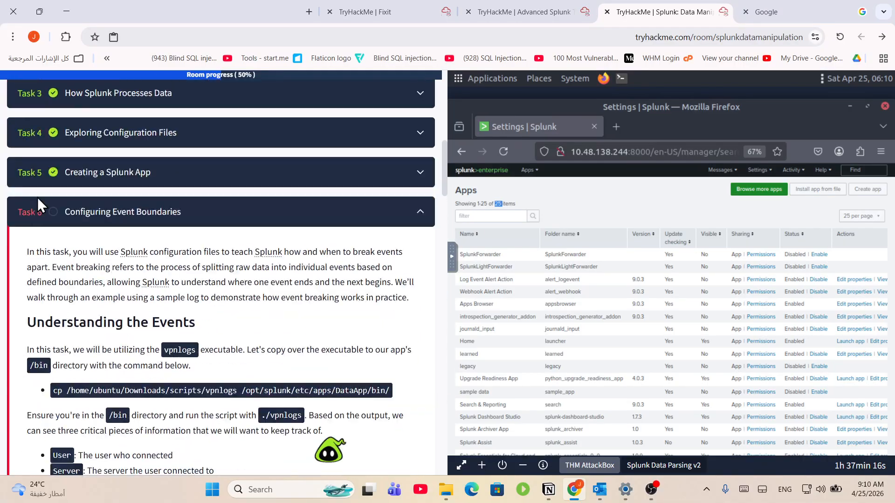
# - Copy the whole Task 6 lesson text, from its first paragraph through the last screenshot above the questions
pyautogui.moveTo(26, 247); pyautogui.dragTo(281, 234)
pyautogui.scroll(-15, 246, 264)
pyautogui.scroll(-18, 266, 240)
pyautogui.click(283, 232)
pyautogui.scroll(1, 286, 222)
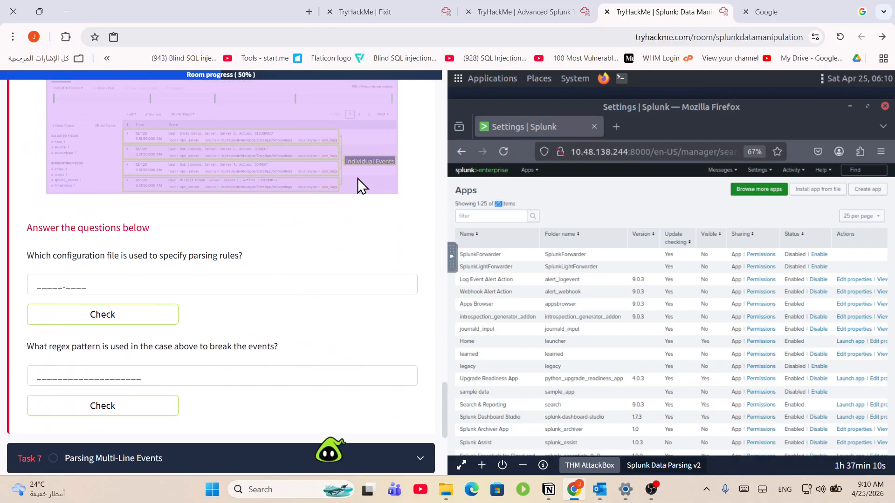
pyautogui.rightClick(331, 147)
pyautogui.click(284, 256)
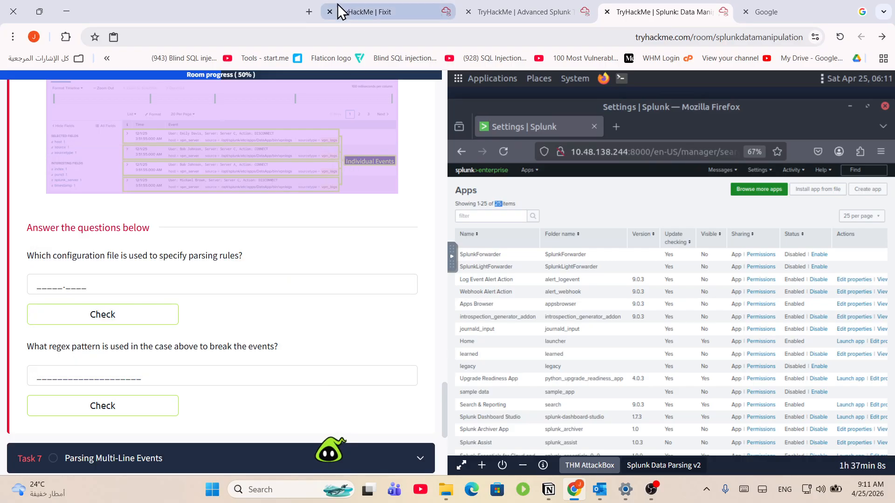
# - Open chatgpt.com in a new browser tab
pyautogui.click(309, 12)
pyautogui.write('chatgpt.com')
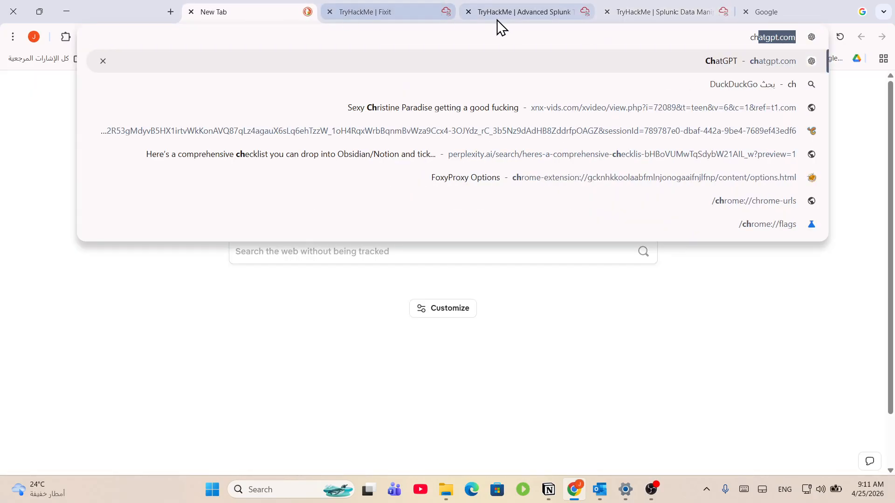
pyautogui.press('Return')
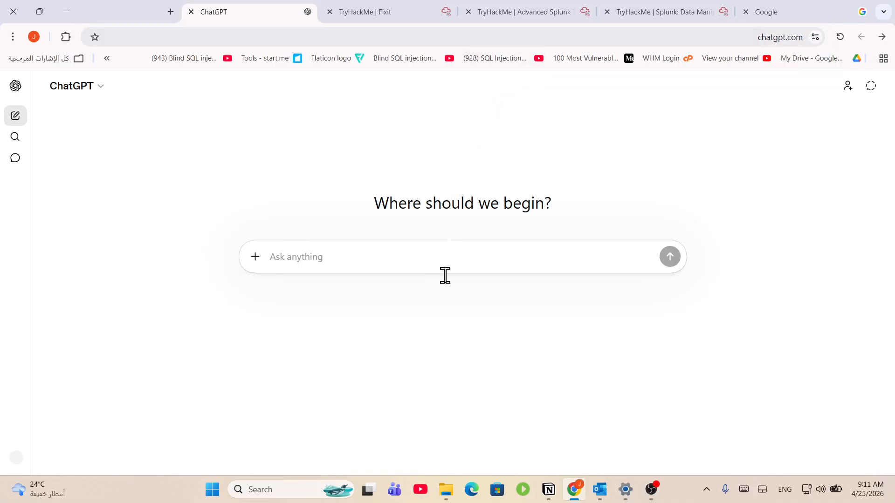
# - Paste the copied Task 6 lesson text into a new ChatGPT chat and submit it
pyautogui.rightClick(420, 275)
pyautogui.click(643, 260)
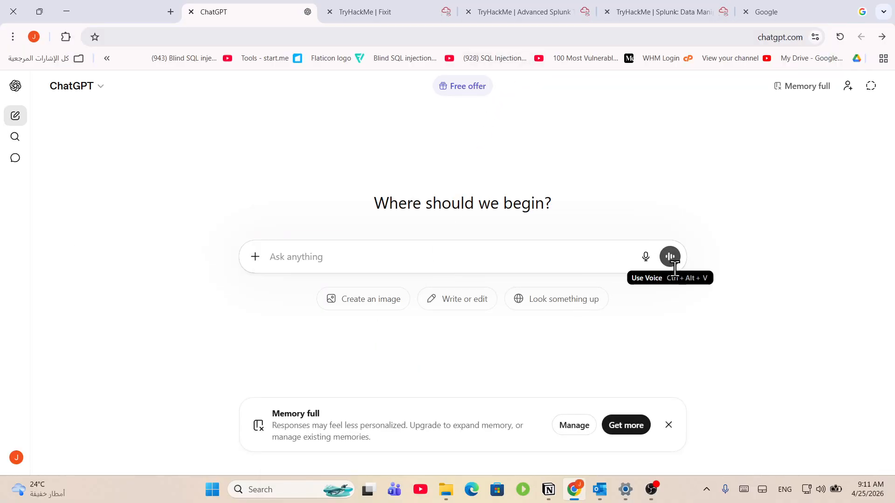
pyautogui.rightClick(390, 257)
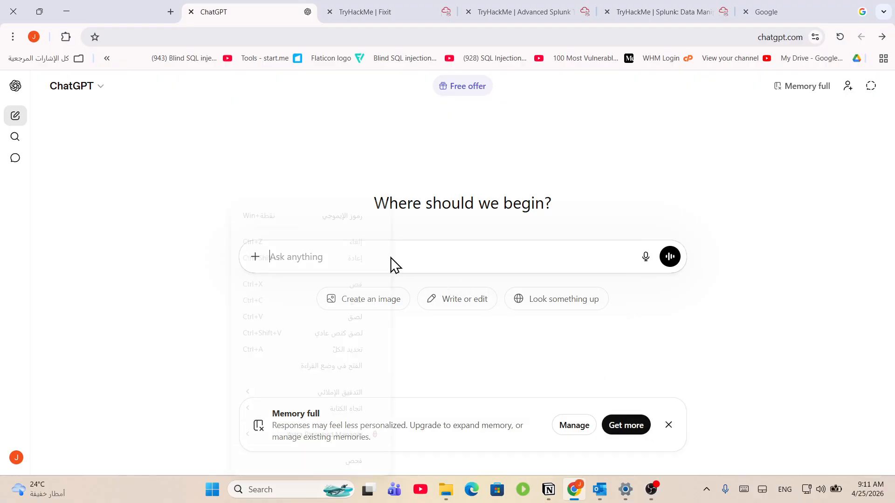
pyautogui.click(355, 318)
pyautogui.press('Return')
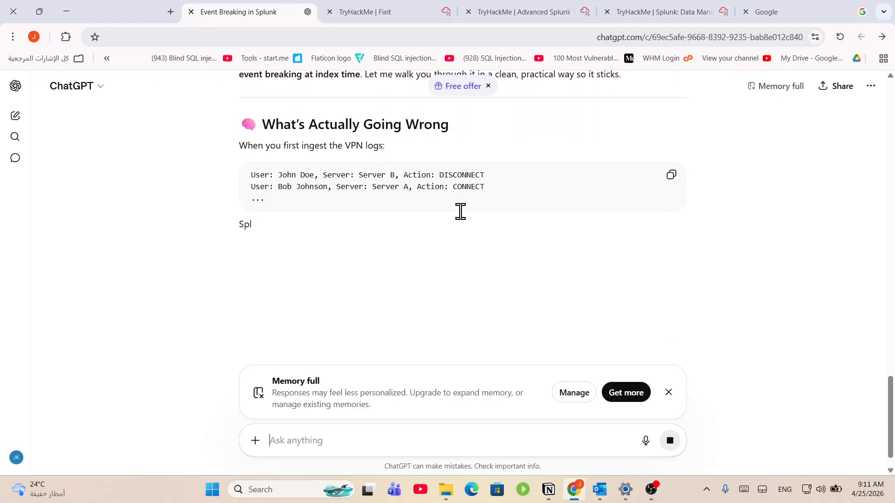
# - Read the "What's Actually Going Wrong" section of the answer, on how Splunk handles the VPN log lines without event boundaries
pyautogui.moveTo(245, 146); pyautogui.dragTo(419, 146)
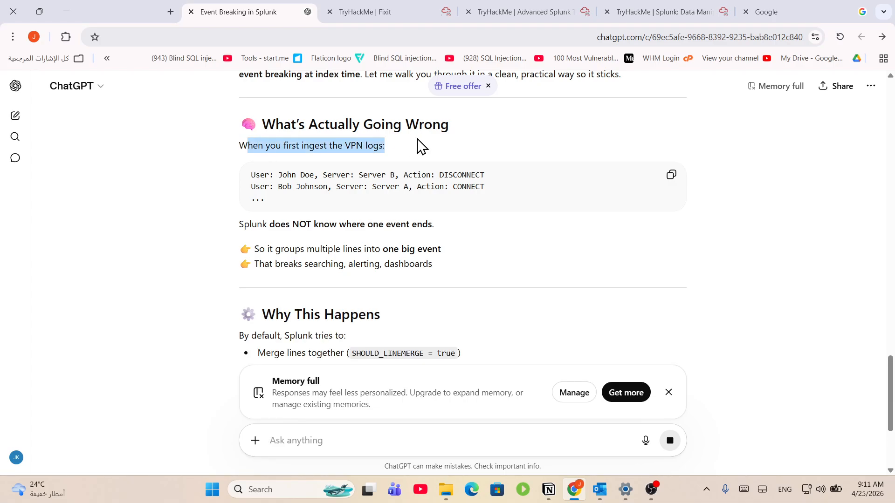
pyautogui.moveTo(486, 187); pyautogui.dragTo(257, 172)
pyautogui.moveTo(307, 225); pyautogui.dragTo(435, 252)
pyautogui.moveTo(353, 190)
pyautogui.mouseDown()
pyautogui.moveTo(450, 194)
pyautogui.moveTo(350, 191)
pyautogui.mouseUp()
pyautogui.moveTo(269, 206); pyautogui.dragTo(323, 206)
pyautogui.scroll(1, 342, 228)
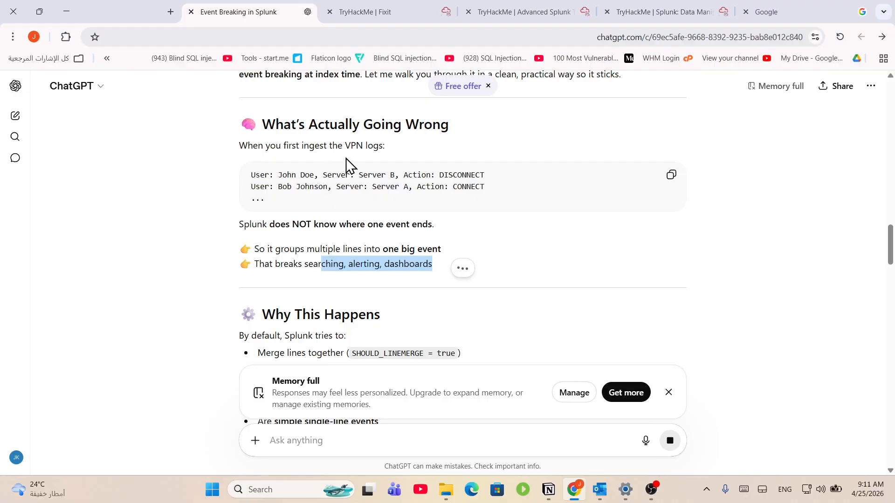
pyautogui.moveTo(240, 146); pyautogui.dragTo(398, 142)
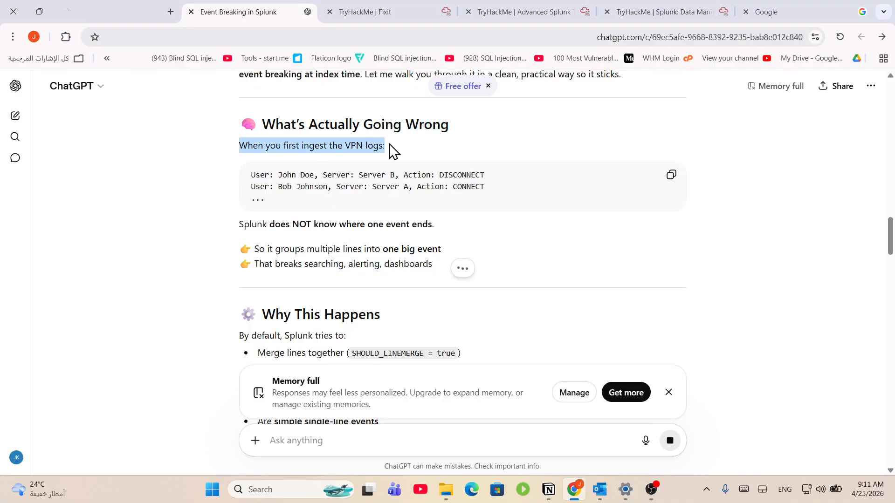
pyautogui.click(390, 160)
pyautogui.moveTo(510, 178); pyautogui.dragTo(270, 171)
pyautogui.moveTo(268, 228); pyautogui.dragTo(432, 226)
pyautogui.click(397, 227)
pyautogui.click(481, 181)
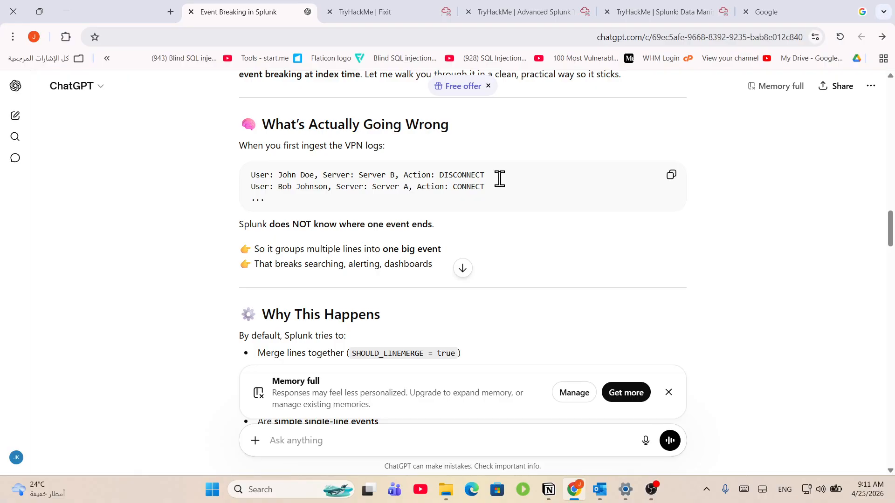
# - Read the sample VPN log lines again and the two listed consequences of missing event boundaries
pyautogui.moveTo(500, 190); pyautogui.dragTo(480, 188)
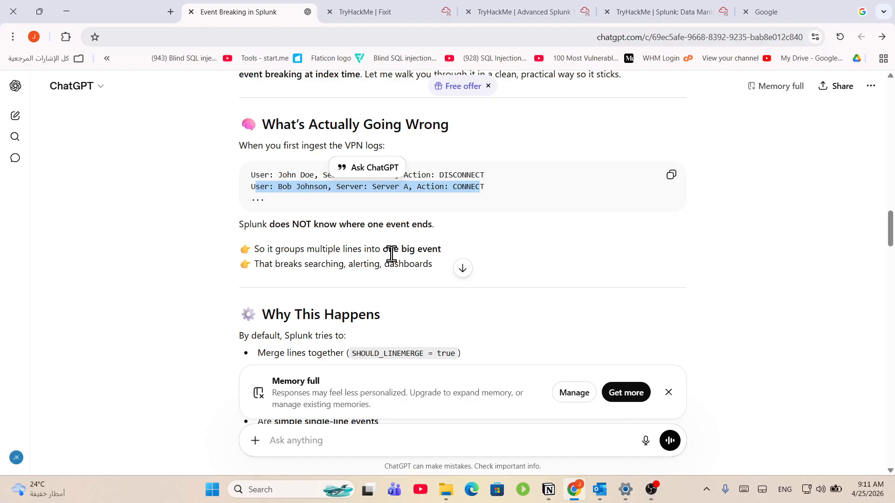
pyautogui.moveTo(267, 251); pyautogui.dragTo(448, 256)
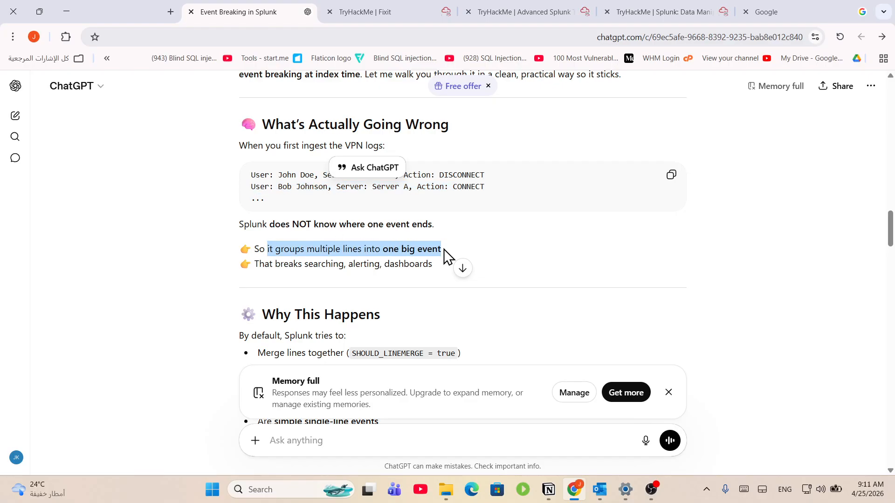
pyautogui.click(446, 259)
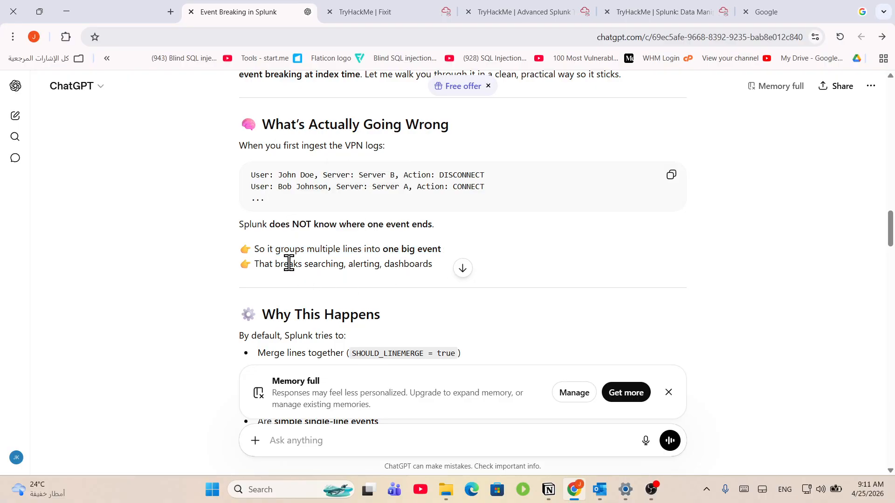
pyautogui.moveTo(289, 263)
pyautogui.mouseDown()
pyautogui.moveTo(398, 263)
pyautogui.moveTo(289, 265)
pyautogui.mouseUp()
pyautogui.click(399, 262)
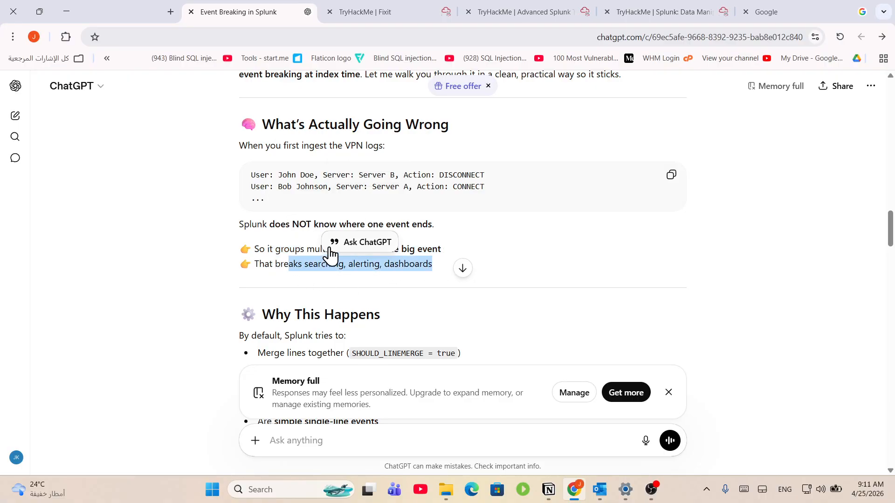
# - Read the "Why This Happens" section on Splunk's default line merging and boundary guessing compared with the VPN logs' format
pyautogui.scroll(-4, 322, 170)
pyautogui.click(294, 172)
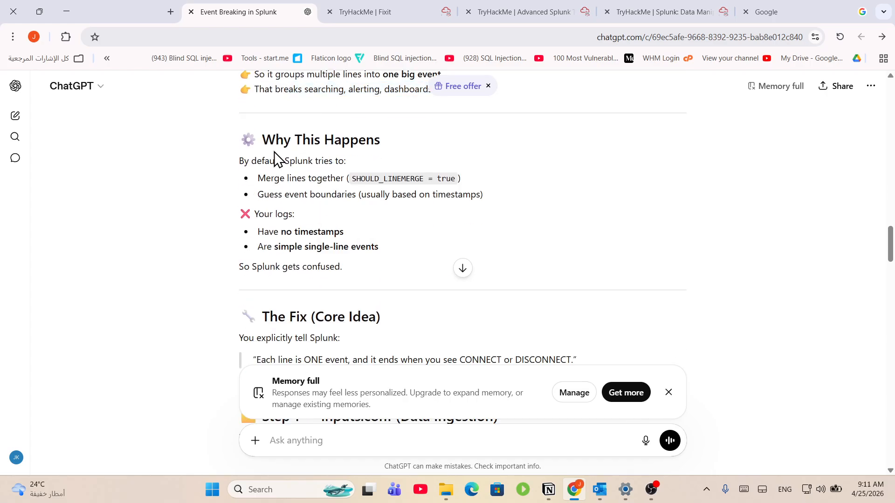
pyautogui.moveTo(261, 160); pyautogui.dragTo(359, 190)
pyautogui.click(331, 174)
pyautogui.click(454, 194)
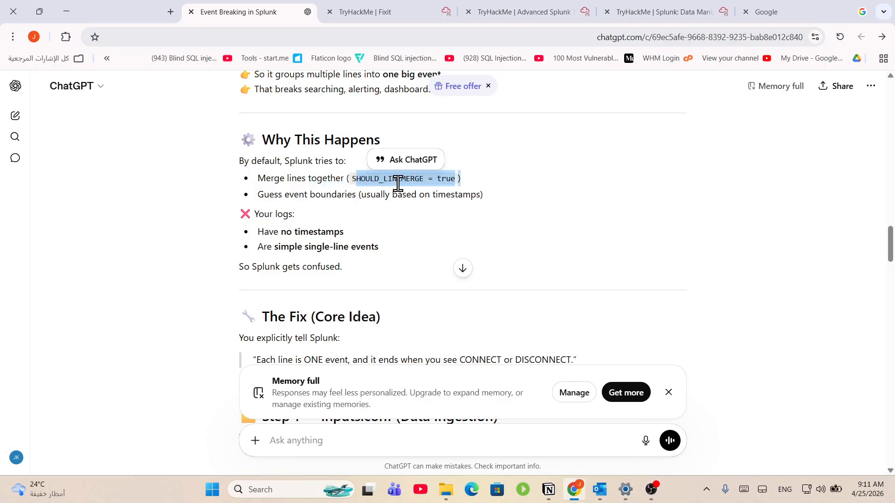
pyautogui.click(447, 189)
pyautogui.moveTo(262, 198); pyautogui.dragTo(362, 195)
pyautogui.click(458, 195)
pyautogui.click(353, 208)
pyautogui.moveTo(483, 194); pyautogui.dragTo(225, 182)
pyautogui.moveTo(251, 231); pyautogui.dragTo(263, 246)
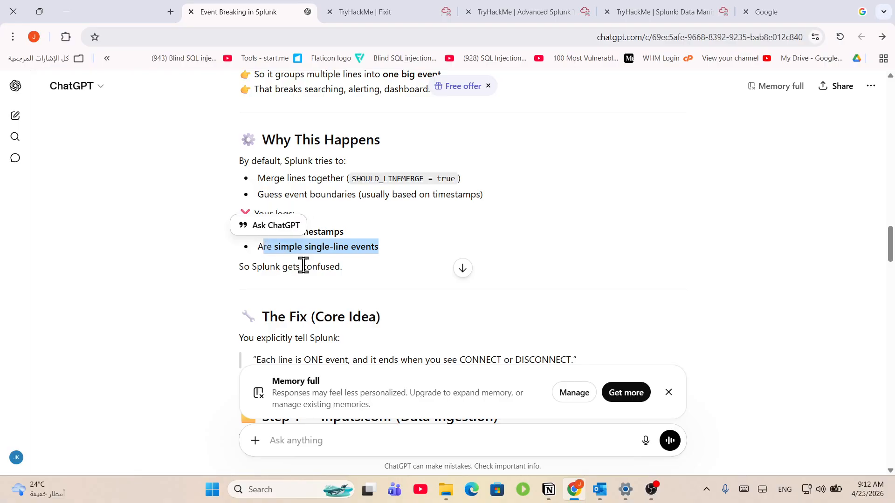
pyautogui.click(317, 266)
pyautogui.moveTo(337, 272); pyautogui.dragTo(243, 267)
# - Read "The Fix (Core Idea)" section and compare its event-ending rule with the sample log lines in "What's Actually Going Wrong"
pyautogui.scroll(-2, 331, 209)
pyautogui.scroll(-1, 319, 206)
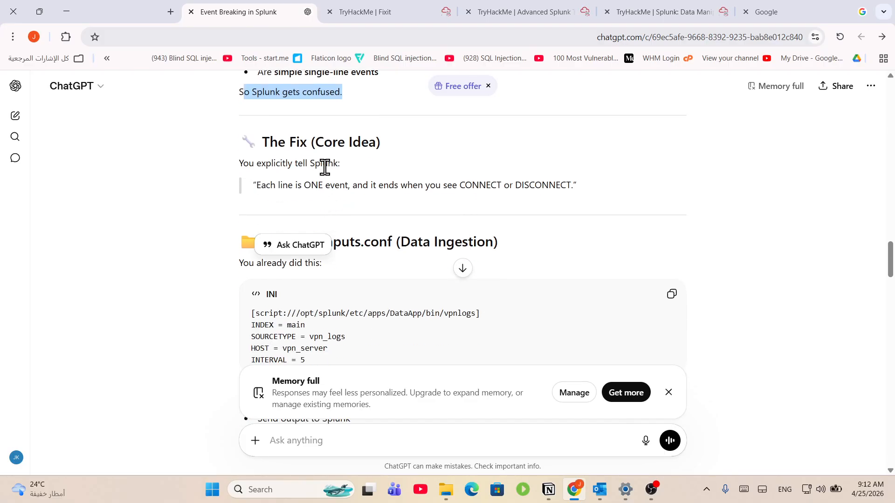
pyautogui.moveTo(242, 165); pyautogui.dragTo(384, 174)
pyautogui.click(383, 174)
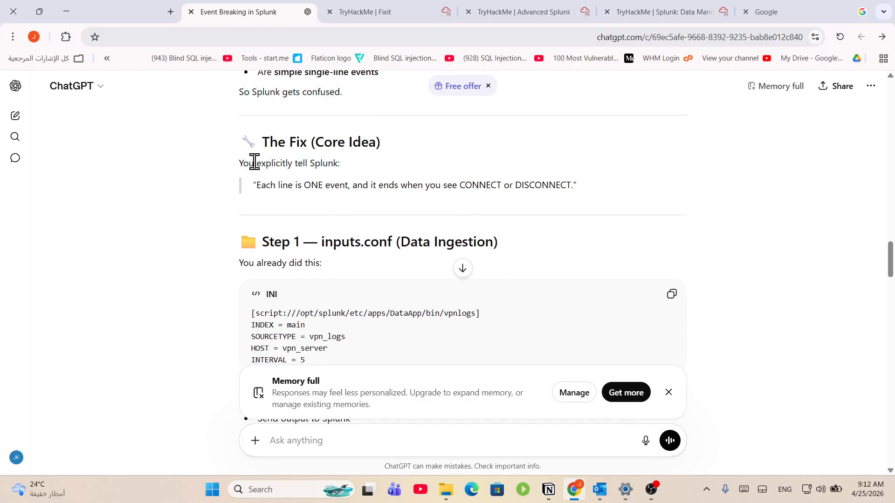
pyautogui.moveTo(257, 188); pyautogui.dragTo(340, 183)
pyautogui.click(345, 200)
pyautogui.moveTo(262, 184); pyautogui.dragTo(508, 184)
pyautogui.click(358, 190)
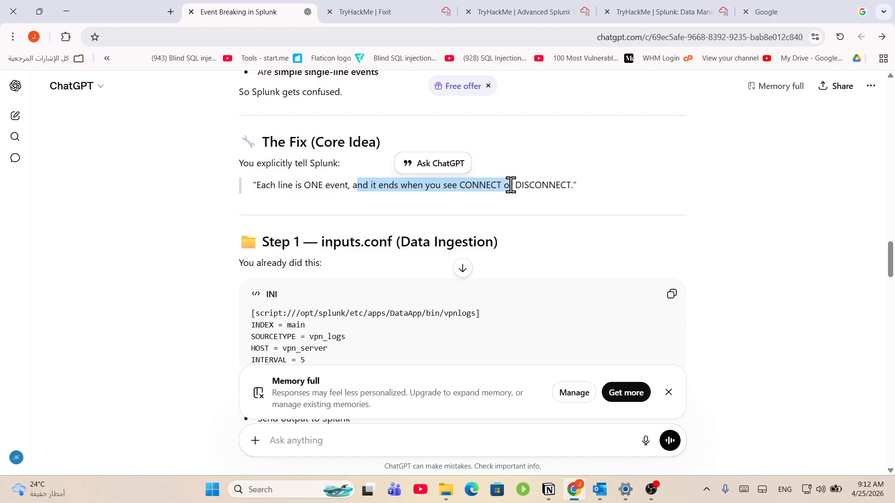
pyautogui.click(538, 189)
pyautogui.moveTo(581, 187); pyautogui.dragTo(513, 182)
pyautogui.scroll(10, 469, 197)
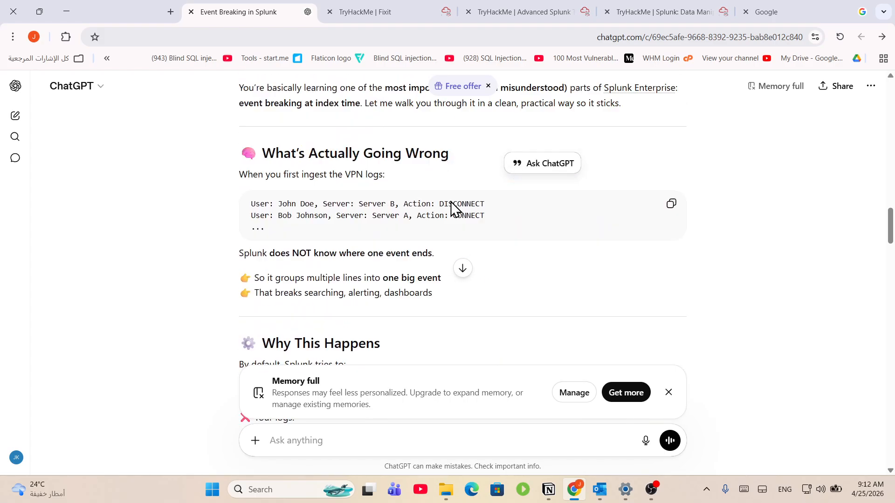
pyautogui.doubleClick(453, 308)
pyautogui.moveTo(416, 292); pyautogui.dragTo(452, 299)
pyautogui.scroll(-10, 459, 283)
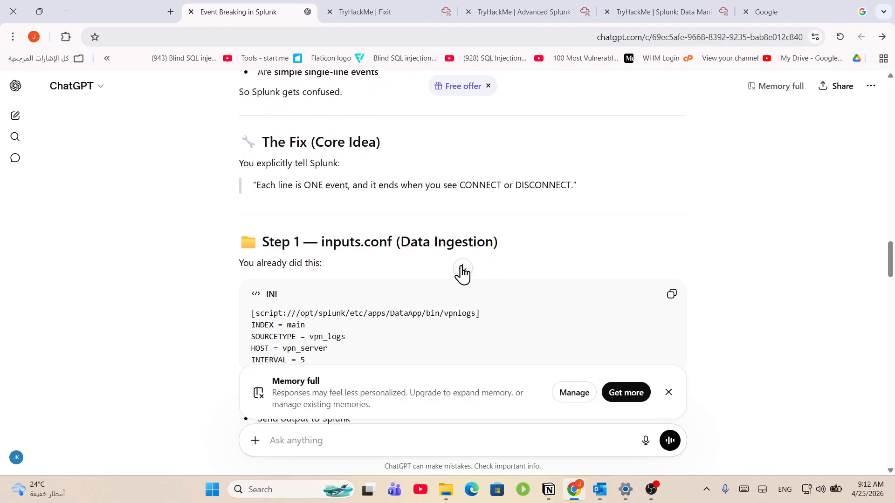
# - Examine the "Step 1 — inputs.conf (Data Ingestion)" section, matching the vpnlogs script stanza and its interval to the explanation beneath
pyautogui.scroll(-3, 378, 264)
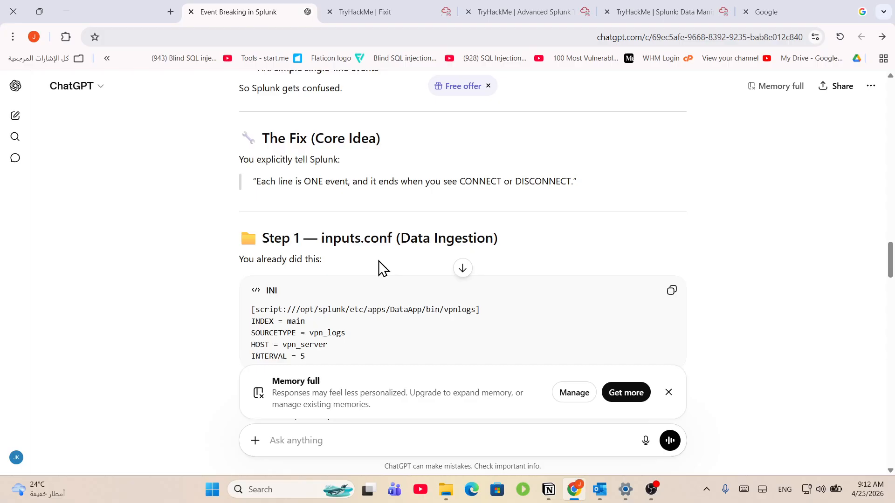
pyautogui.moveTo(400, 126); pyautogui.dragTo(423, 124)
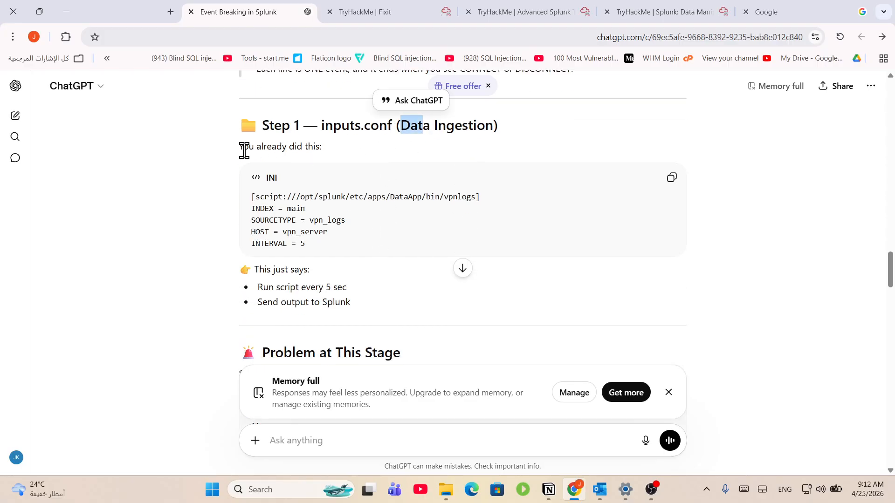
pyautogui.moveTo(239, 148); pyautogui.dragTo(316, 147)
pyautogui.moveTo(336, 237); pyautogui.dragTo(250, 198)
pyautogui.click(325, 247)
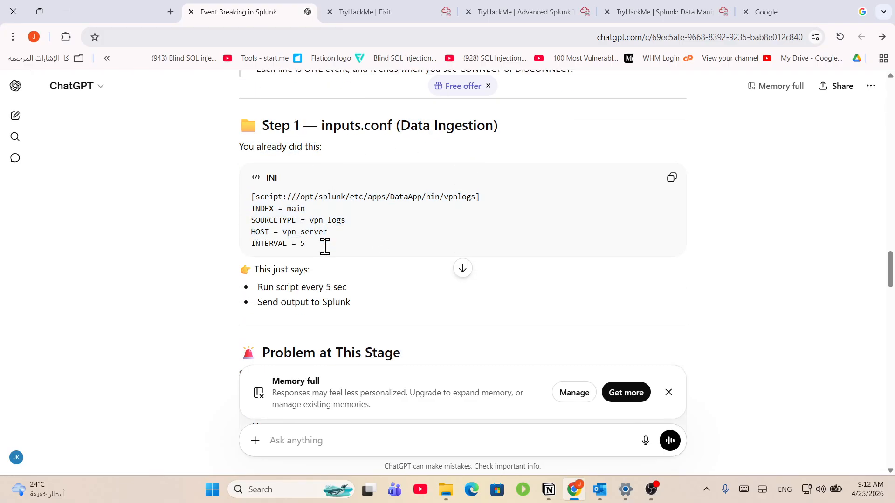
pyautogui.tripleClick(328, 256)
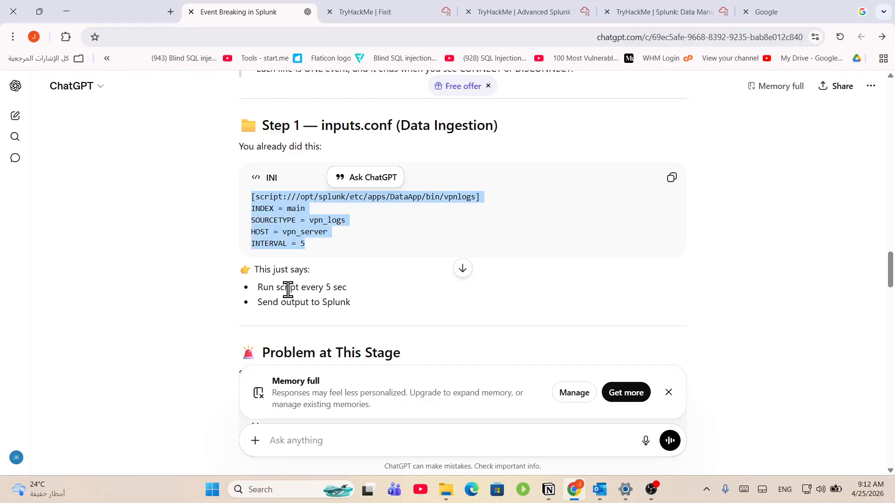
pyautogui.moveTo(259, 288); pyautogui.dragTo(347, 288)
pyautogui.moveTo(311, 247); pyautogui.dragTo(335, 227)
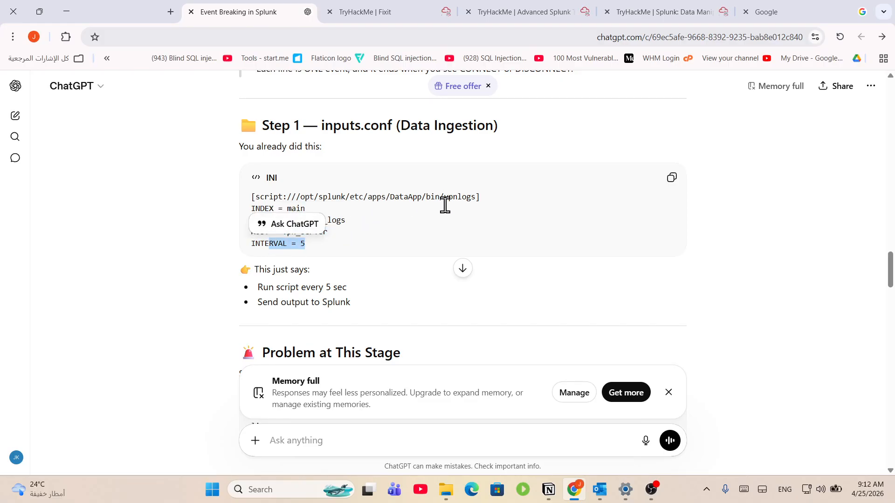
pyautogui.moveTo(480, 198); pyautogui.dragTo(265, 196)
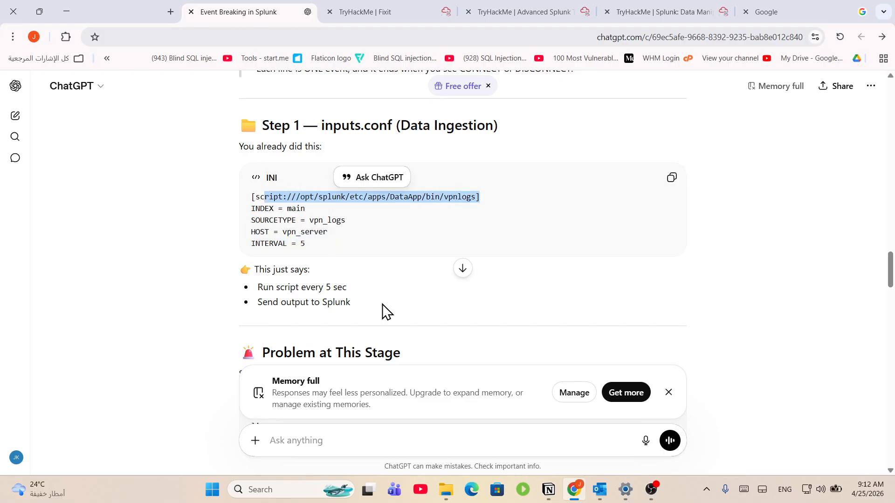
pyautogui.moveTo(274, 305); pyautogui.dragTo(381, 305)
pyautogui.moveTo(358, 228); pyautogui.dragTo(268, 197)
pyautogui.click(333, 240)
# - Read the "Problem at This Stage" section on how Splunk interprets the incoming lines
pyautogui.scroll(-2, 334, 240)
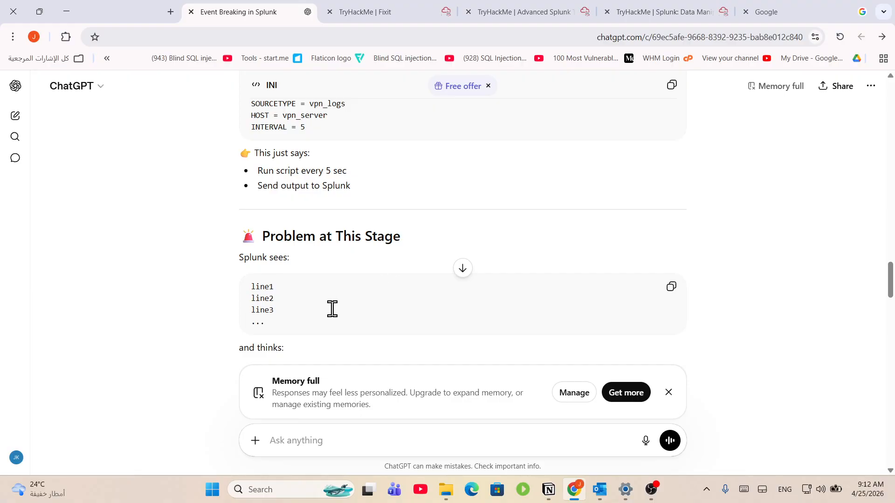
pyautogui.moveTo(331, 309); pyautogui.dragTo(252, 286)
pyautogui.scroll(-2, 342, 319)
pyautogui.click(364, 269)
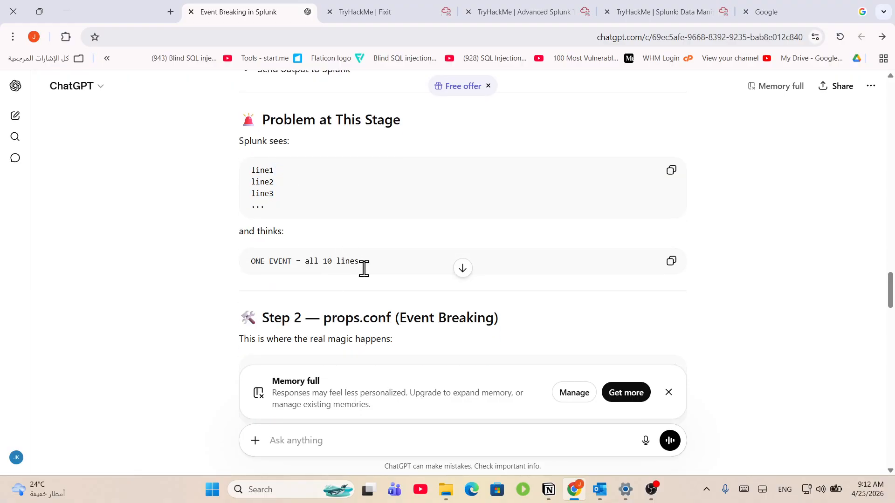
pyautogui.moveTo(364, 261); pyautogui.dragTo(297, 261)
# - Examine the "Step 2 — props.conf (Event Breaking)" stanza for vpn_logs, including the SHOULD_LINEMERGE and MUST_BREAK_AFTER settings
pyautogui.scroll(-3, 376, 272)
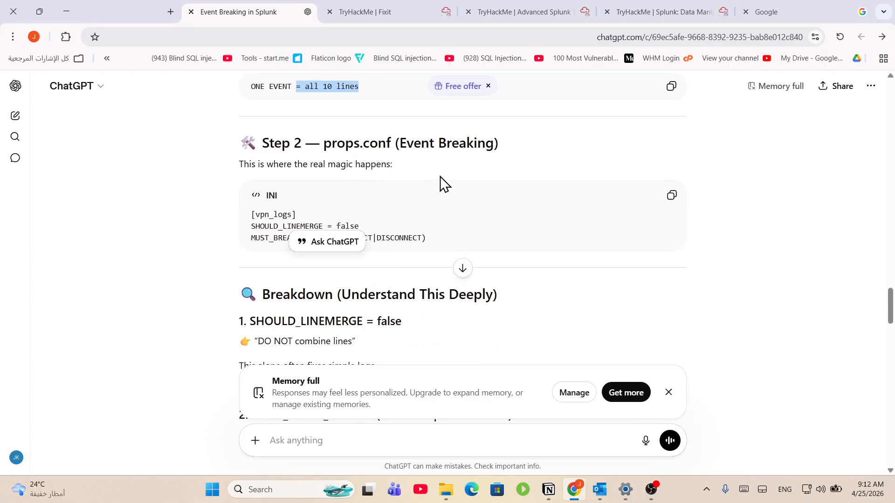
pyautogui.moveTo(331, 146); pyautogui.dragTo(308, 142)
pyautogui.click(505, 146)
pyautogui.scroll(-1, 309, 141)
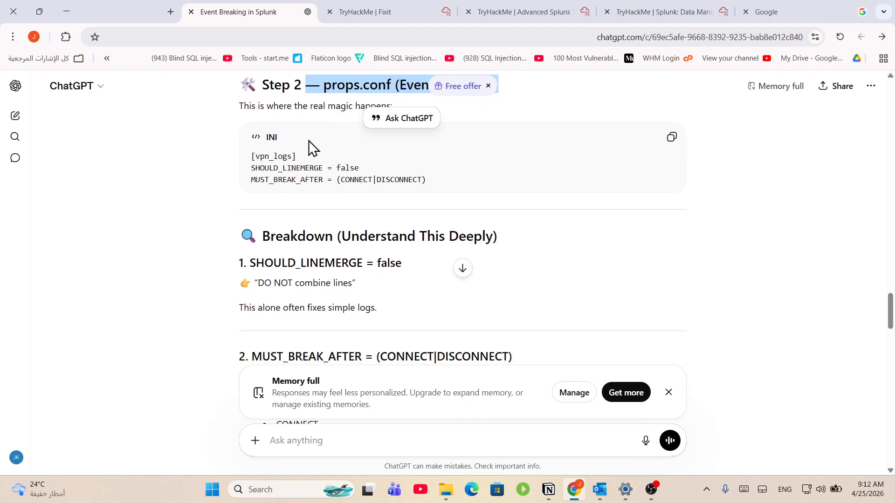
pyautogui.click(340, 96)
pyautogui.moveTo(329, 106); pyautogui.dragTo(393, 106)
pyautogui.moveTo(454, 181); pyautogui.dragTo(271, 156)
pyautogui.click(328, 183)
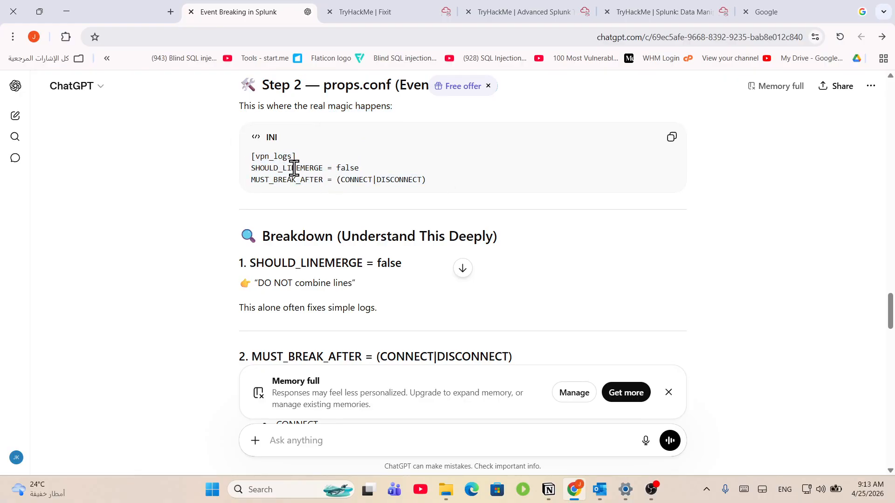
pyautogui.moveTo(258, 182); pyautogui.dragTo(414, 168)
pyautogui.moveTo(391, 89); pyautogui.dragTo(335, 88)
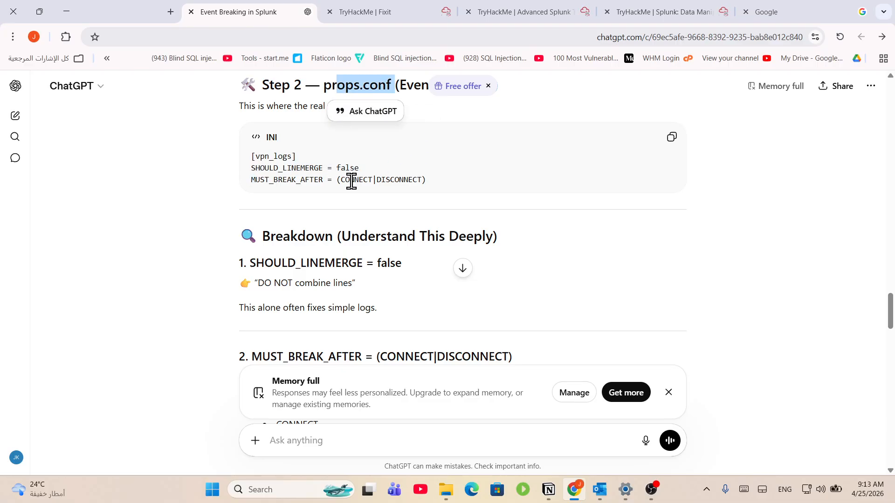
pyautogui.click(278, 180)
pyautogui.doubleClick(253, 179)
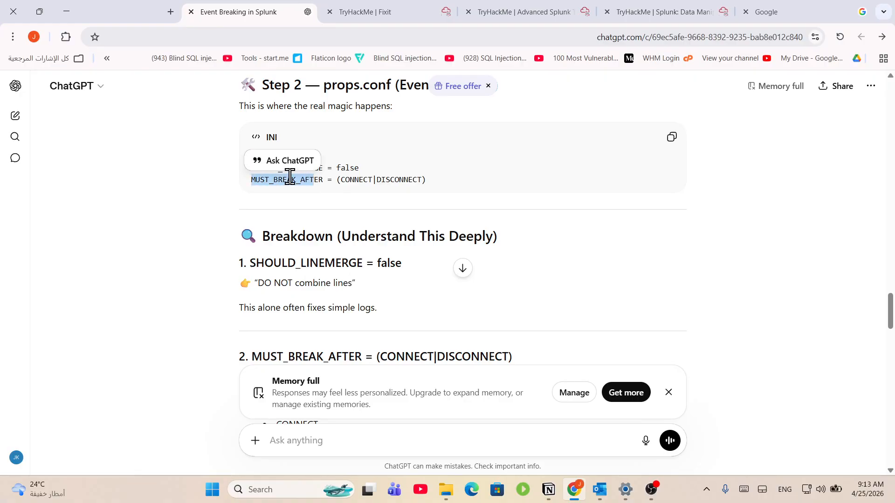
pyautogui.moveTo(341, 181); pyautogui.dragTo(247, 168)
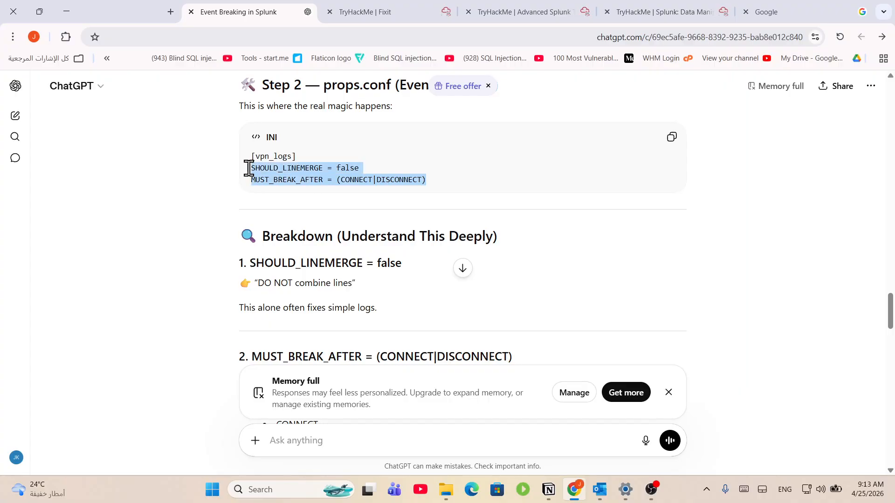
pyautogui.click(387, 169)
pyautogui.moveTo(381, 165); pyautogui.dragTo(249, 169)
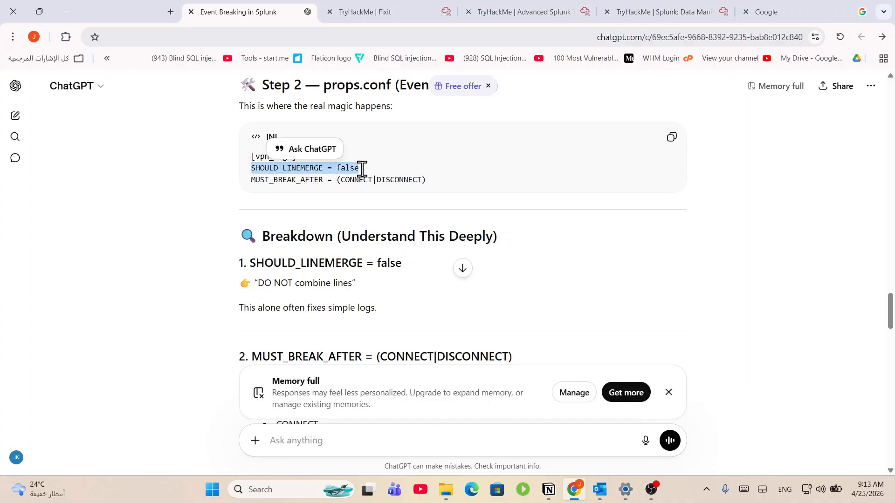
pyautogui.click(378, 205)
# - Read the "Breakdown (Understand This Deeply)" explanations of SHOULD_LINEMERGE = false and the MUST_BREAK_AFTER pattern
pyautogui.scroll(-2, 361, 218)
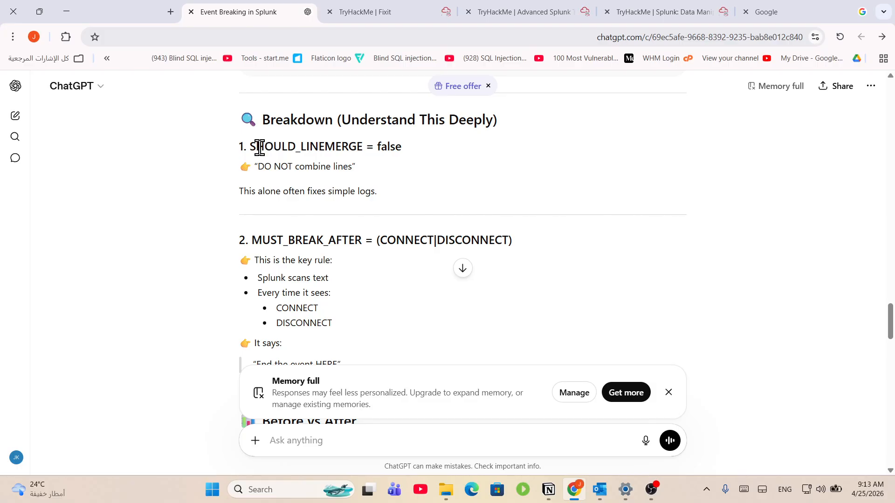
pyautogui.moveTo(260, 148); pyautogui.dragTo(403, 148)
pyautogui.moveTo(358, 167); pyautogui.dragTo(253, 167)
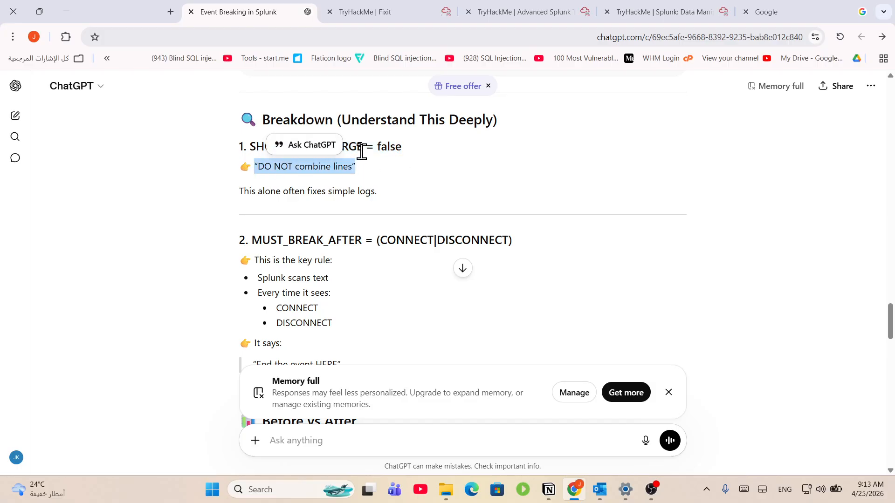
pyautogui.moveTo(415, 166); pyautogui.dragTo(242, 160)
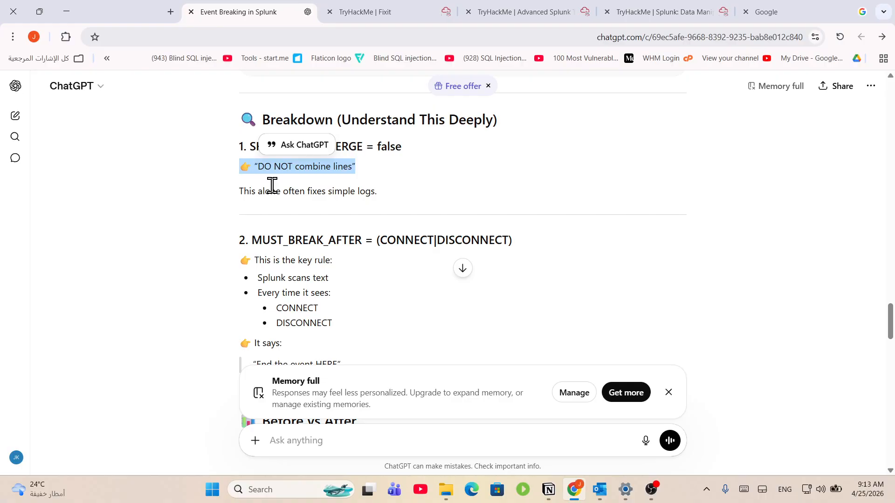
pyautogui.moveTo(259, 190); pyautogui.dragTo(476, 187)
pyautogui.click(388, 210)
pyautogui.scroll(-1, 387, 217)
pyautogui.tripleClick(268, 218)
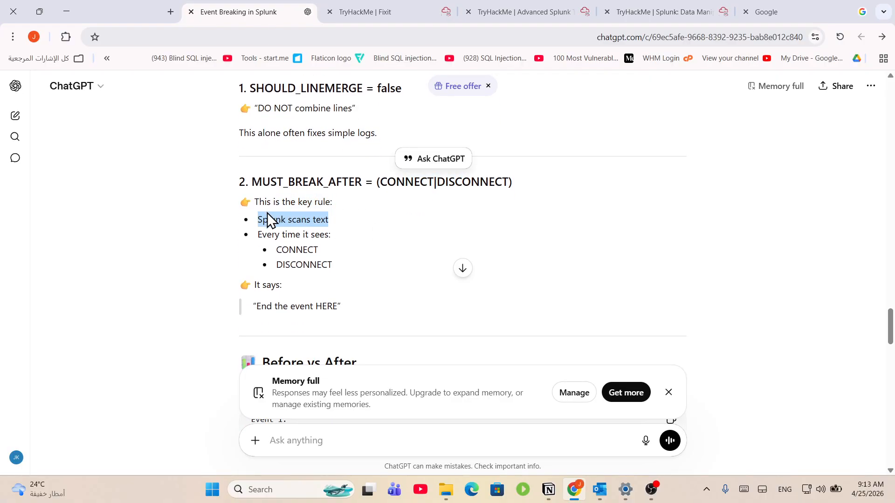
pyautogui.moveTo(340, 270); pyautogui.dragTo(276, 251)
pyautogui.scroll(-4, 300, 303)
pyautogui.tripleClick(359, 144)
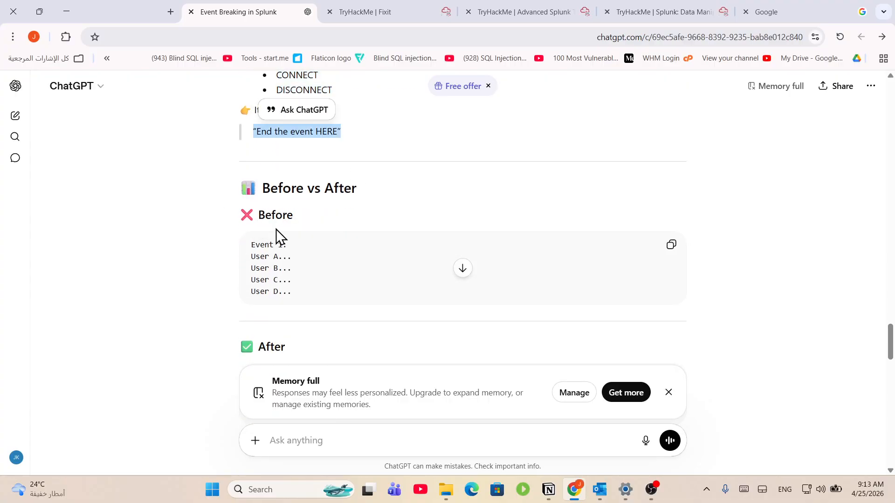
# - Compare the event listings in the "Before vs After" section to see the effect of the event-breaking settings
pyautogui.scroll(-1, 280, 235)
pyautogui.click(298, 199)
pyautogui.moveTo(344, 242); pyautogui.dragTo(274, 198)
pyautogui.click(328, 220)
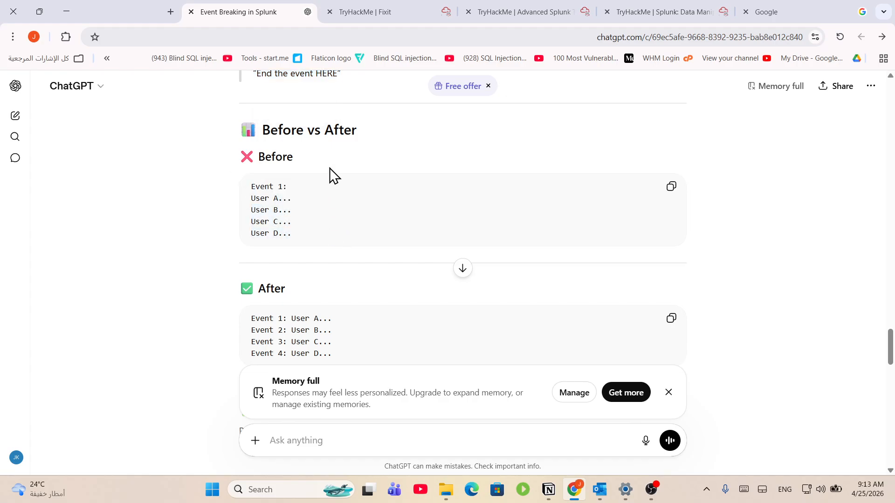
pyautogui.moveTo(314, 241); pyautogui.dragTo(250, 185)
pyautogui.scroll(-3, 310, 233)
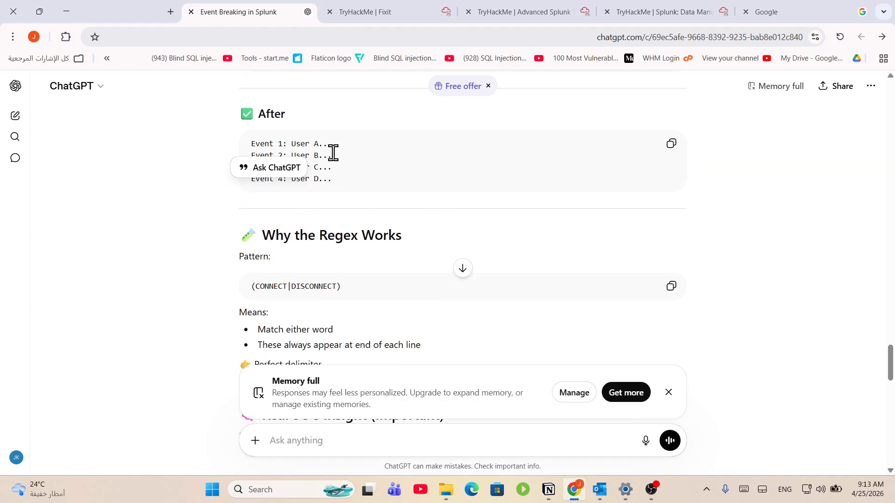
pyautogui.moveTo(347, 184); pyautogui.dragTo(212, 125)
pyautogui.click(359, 168)
pyautogui.scroll(2, 356, 242)
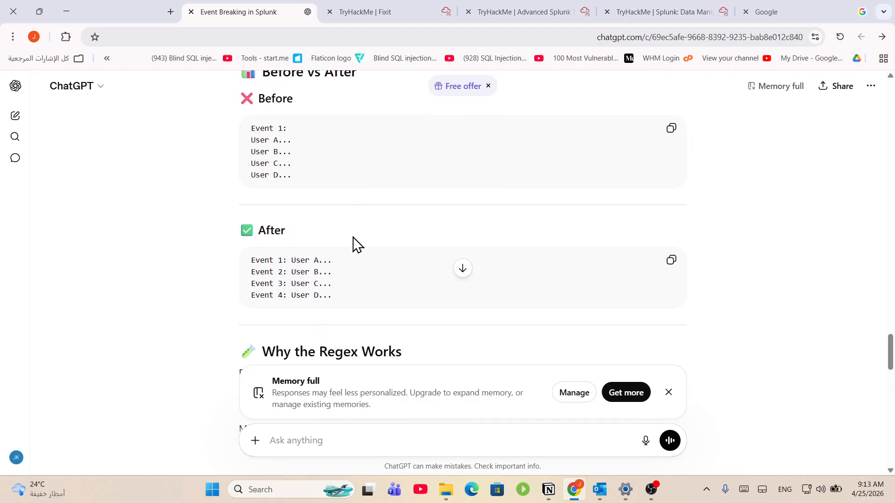
# - Read the "Why the Regex Works" section explaining the (CONNECT|DISCONNECT) pattern and where the words appear in each line
pyautogui.scroll(-4, 353, 247)
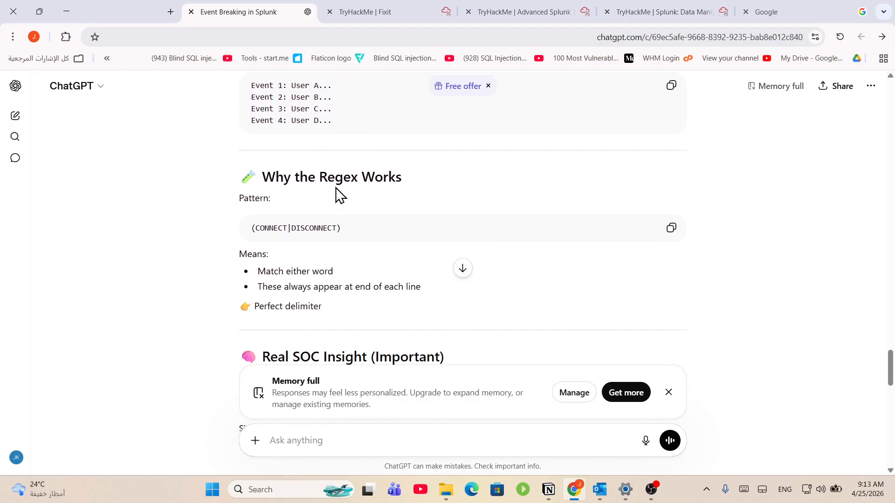
pyautogui.moveTo(308, 173); pyautogui.dragTo(361, 174)
pyautogui.click(396, 186)
pyautogui.moveTo(368, 228)
pyautogui.mouseDown()
pyautogui.moveTo(292, 227)
pyautogui.moveTo(377, 220)
pyautogui.mouseUp()
pyautogui.scroll(-1, 308, 266)
pyautogui.scroll(-1, 308, 267)
pyautogui.moveTo(261, 229); pyautogui.dragTo(448, 235)
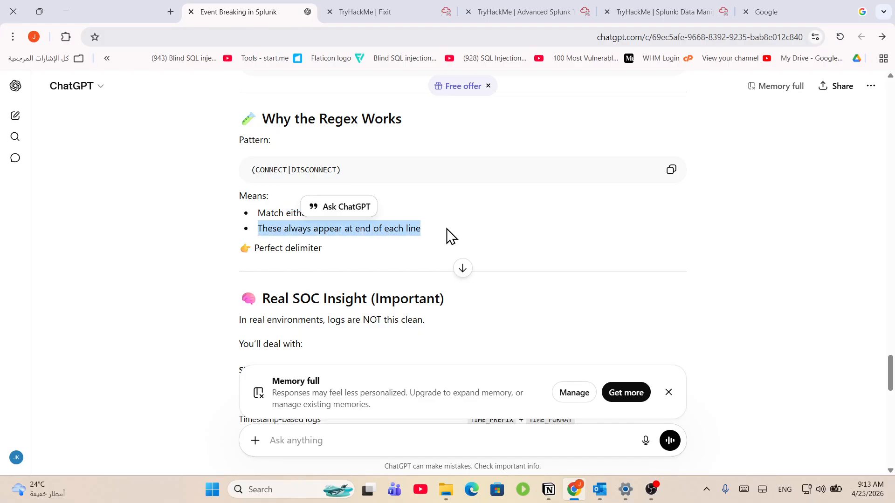
# - Read the remaining ChatGPT sections, from "Real SOC Insight" and "Pro Tip" through "How to Verify" to "If You Want to Level Up"
pyautogui.scroll(-7, 405, 232)
pyautogui.click(400, 233)
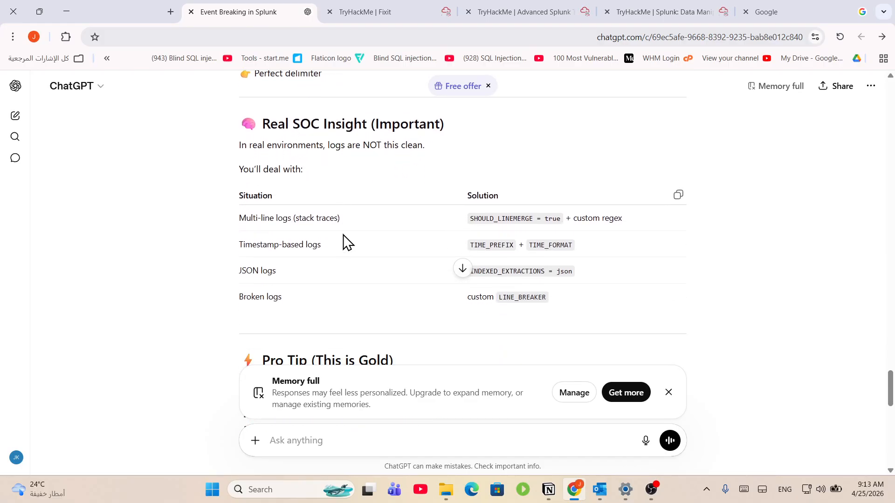
pyautogui.scroll(-3, 346, 228)
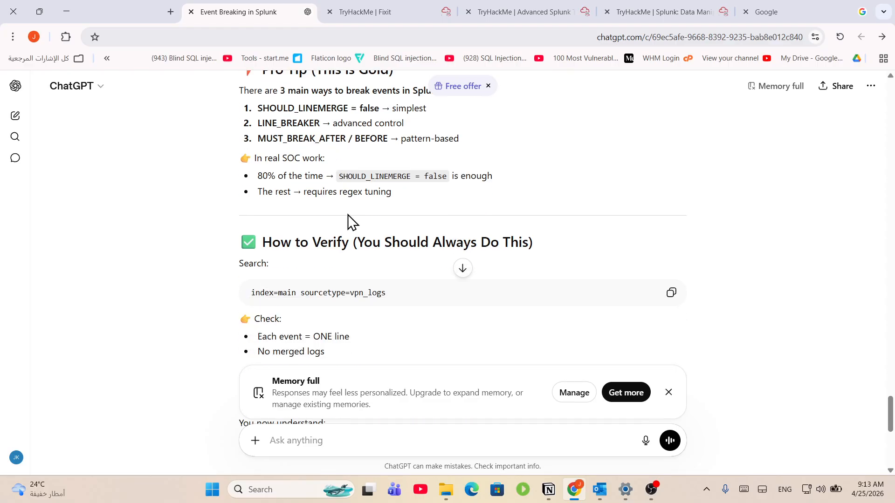
pyautogui.scroll(-6, 348, 221)
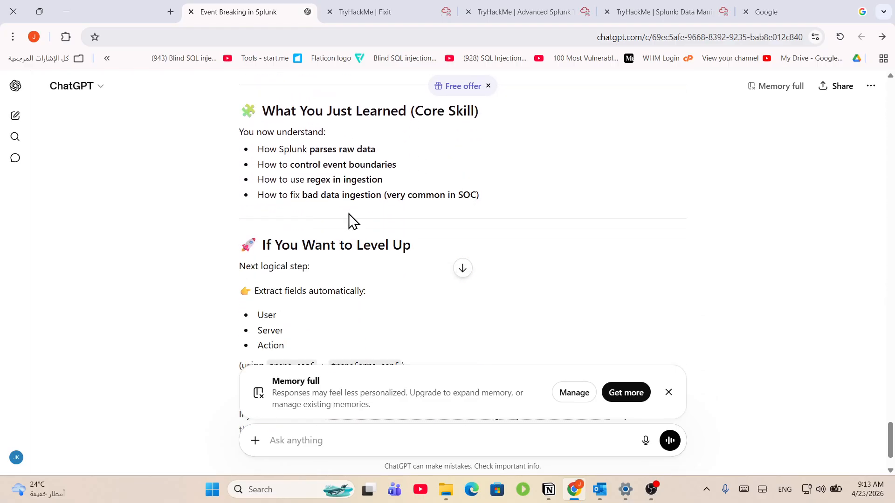
pyautogui.scroll(-2, 349, 214)
# - Return to the Splunk: Data Manipulation room and read Task 6's question about which configuration file specifies parsing rules
pyautogui.click(333, 2)
pyautogui.click(521, 2)
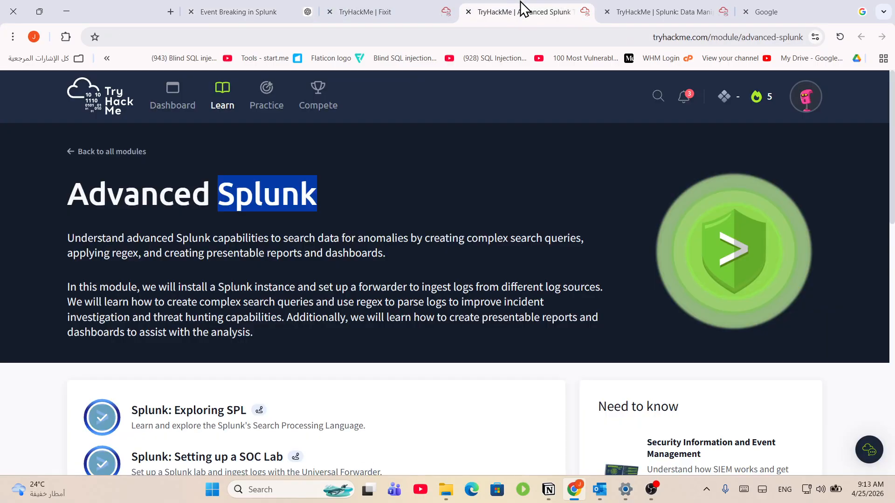
pyautogui.scroll(-10, 348, 257)
pyautogui.scroll(6, 351, 257)
pyautogui.click(666, 2)
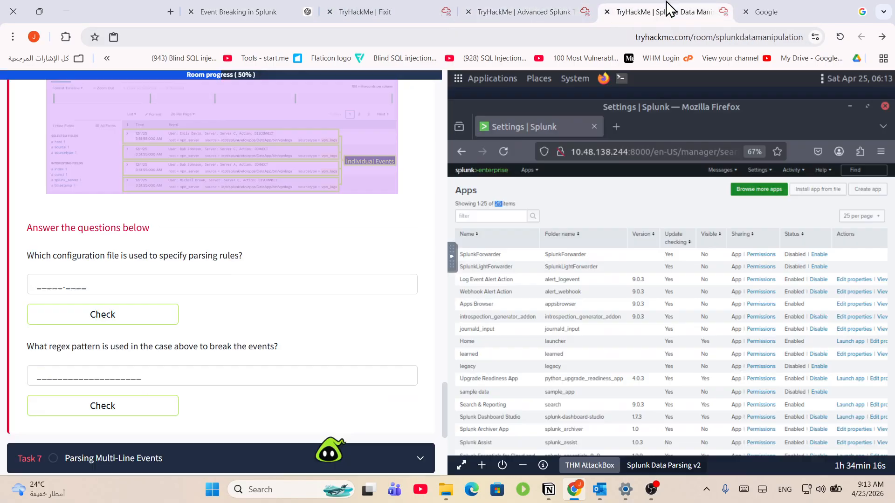
pyautogui.scroll(-3, 263, 310)
pyautogui.scroll(3, 256, 311)
pyautogui.moveTo(76, 259); pyautogui.dragTo(159, 257)
pyautogui.click(201, 254)
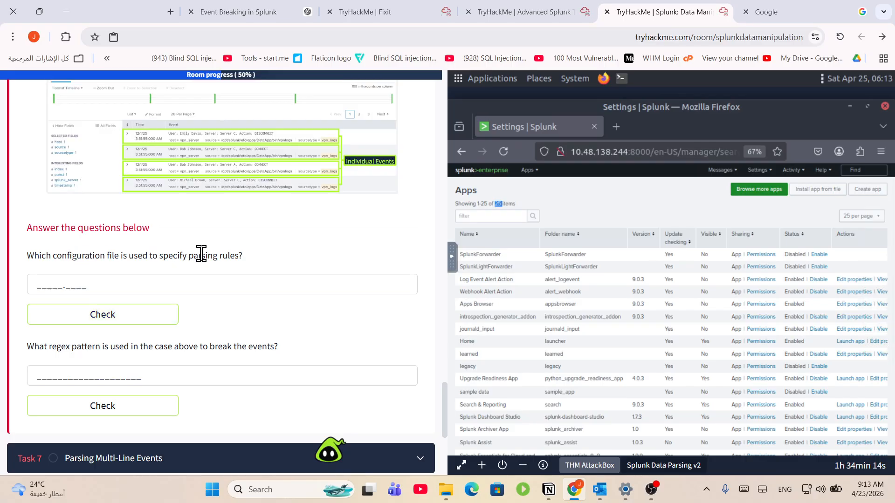
pyautogui.moveTo(257, 259); pyautogui.dragTo(110, 264)
pyautogui.click(114, 287)
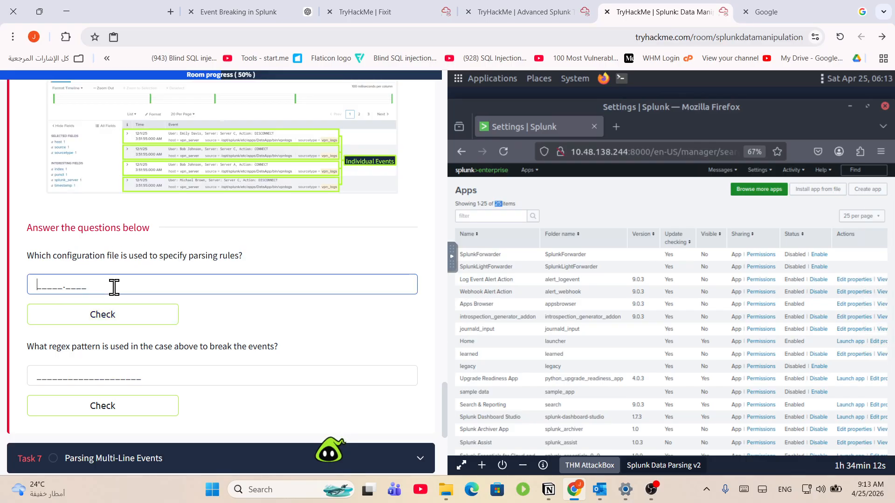
pyautogui.moveTo(194, 256); pyautogui.dragTo(294, 264)
pyautogui.click(240, 258)
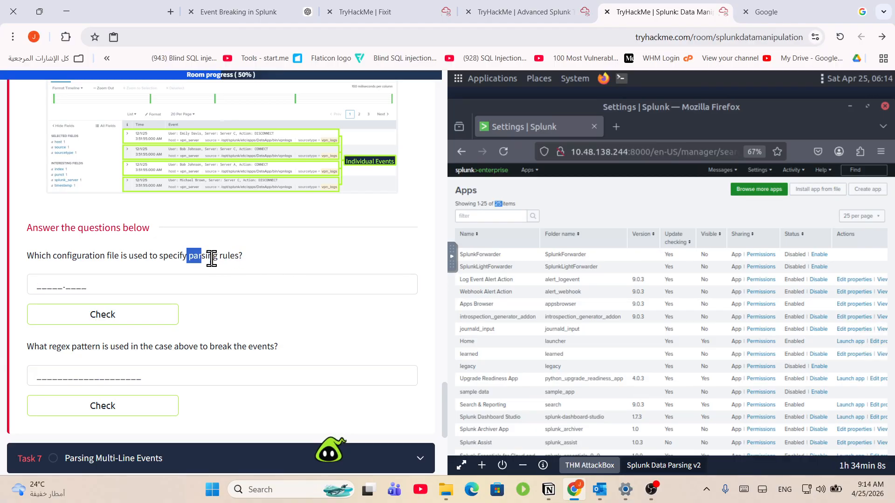
pyautogui.moveTo(211, 259); pyautogui.dragTo(236, 285)
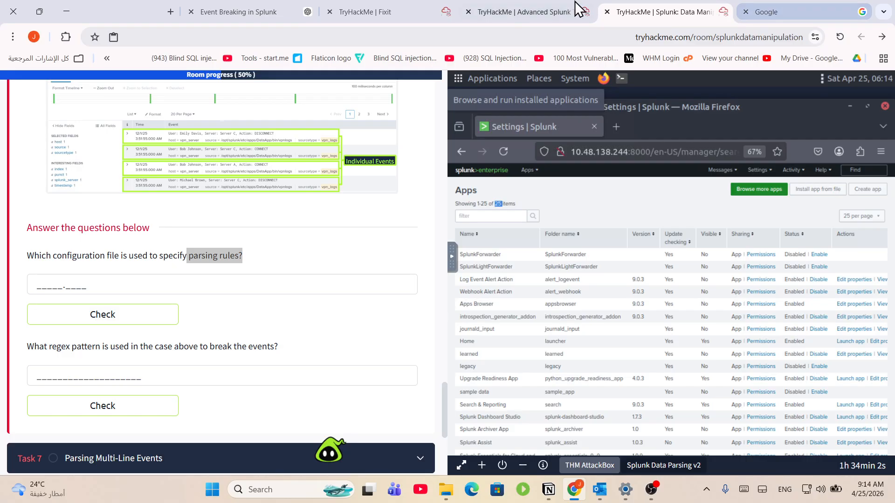
# - Look back through ChatGPT's event-breaking explanation for the configuration file steps, comparing the props.conf and inputs.conf sections
pyautogui.click(380, 10)
pyautogui.click(245, 14)
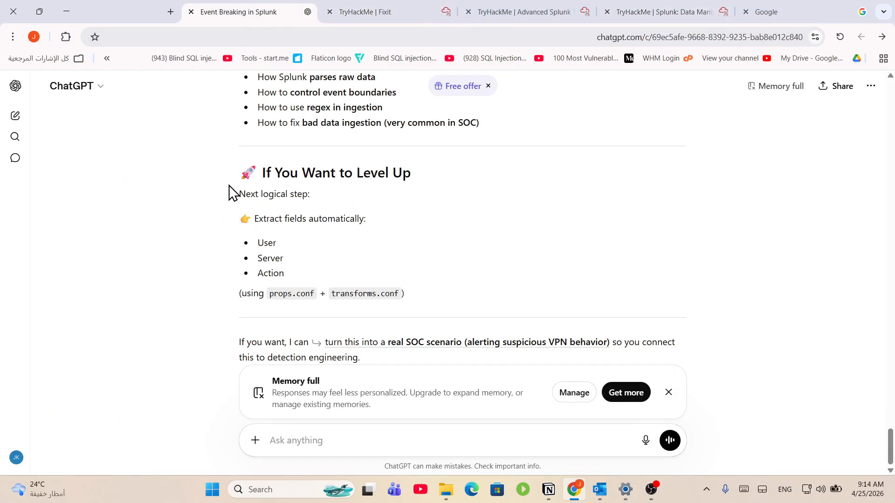
pyautogui.scroll(7, 359, 233)
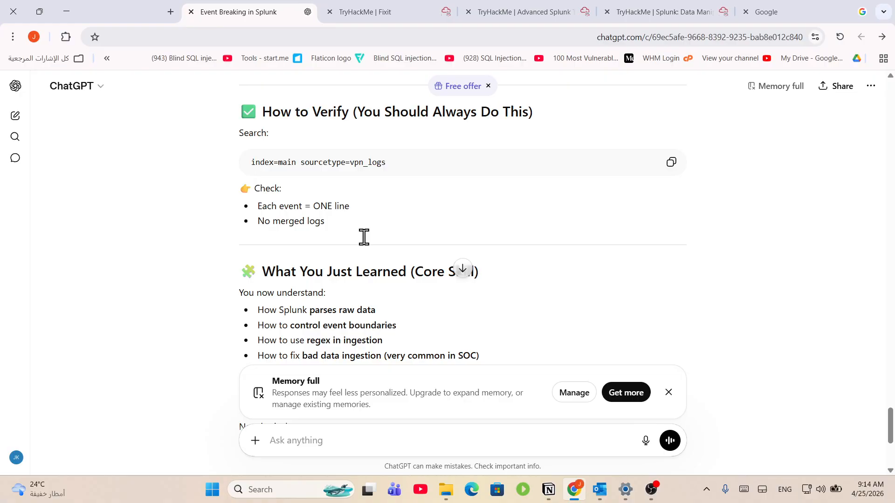
pyautogui.scroll(15, 391, 261)
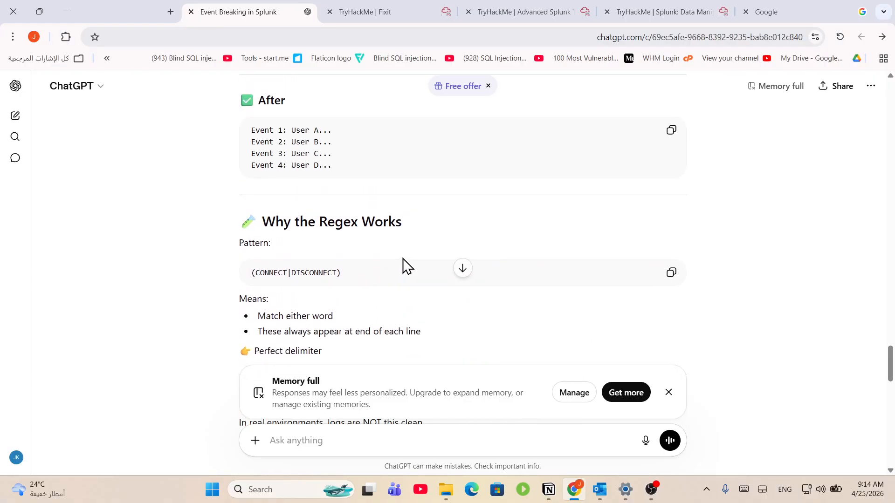
pyautogui.scroll(15, 403, 266)
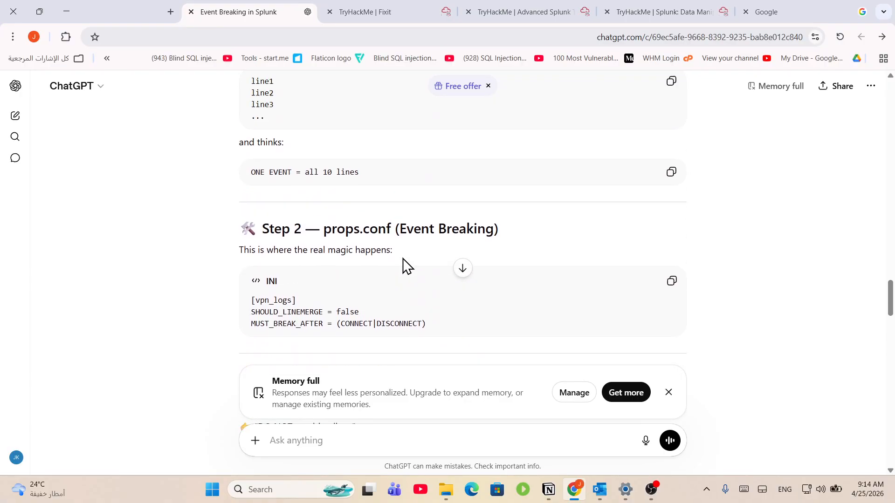
pyautogui.scroll(3, 403, 266)
pyautogui.doubleClick(321, 282)
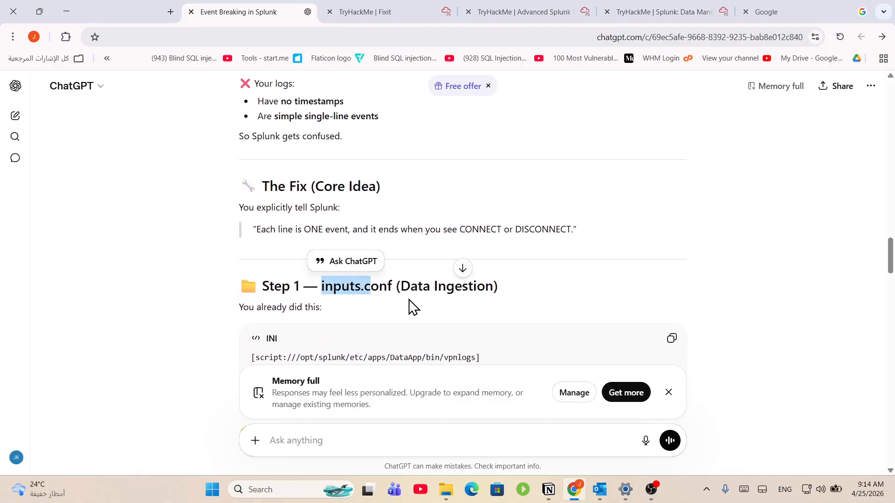
pyautogui.click(431, 290)
pyautogui.scroll(-1, 496, 280)
# - Answer the Task 6 question on the parsing rules configuration file with props.conf and submit it
pyautogui.click(671, 10)
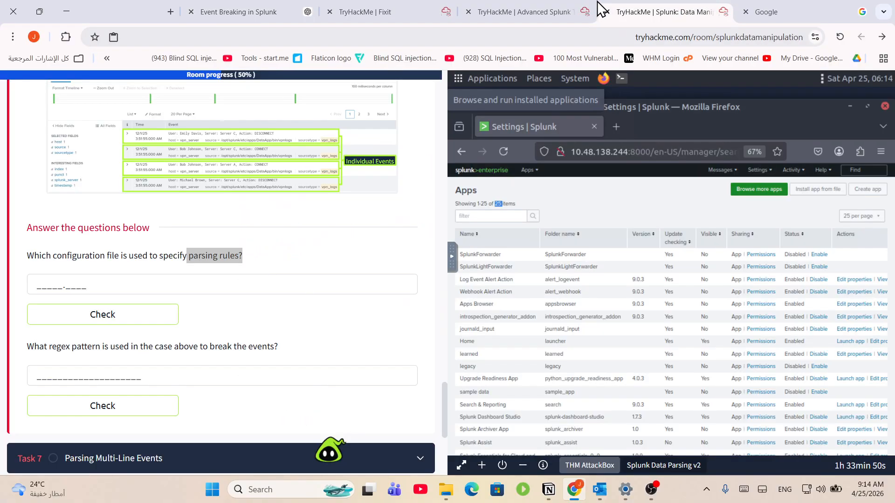
pyautogui.click(205, 281)
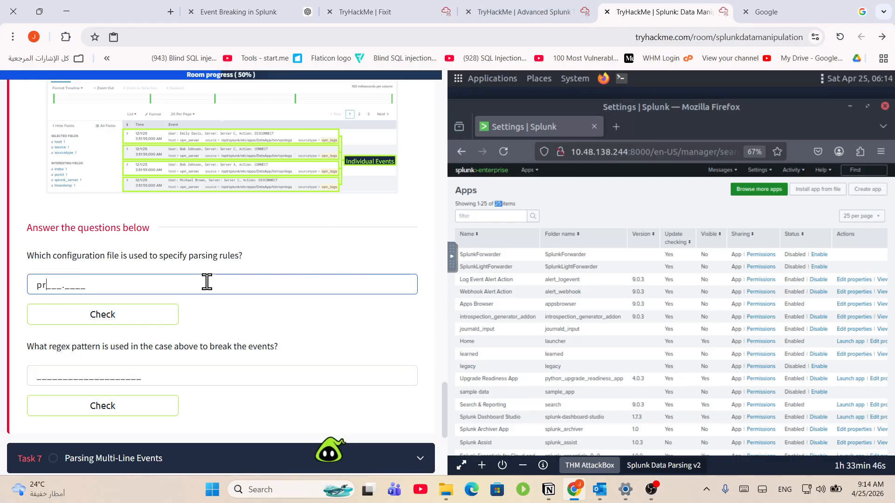
pyautogui.write('prrops.conf')
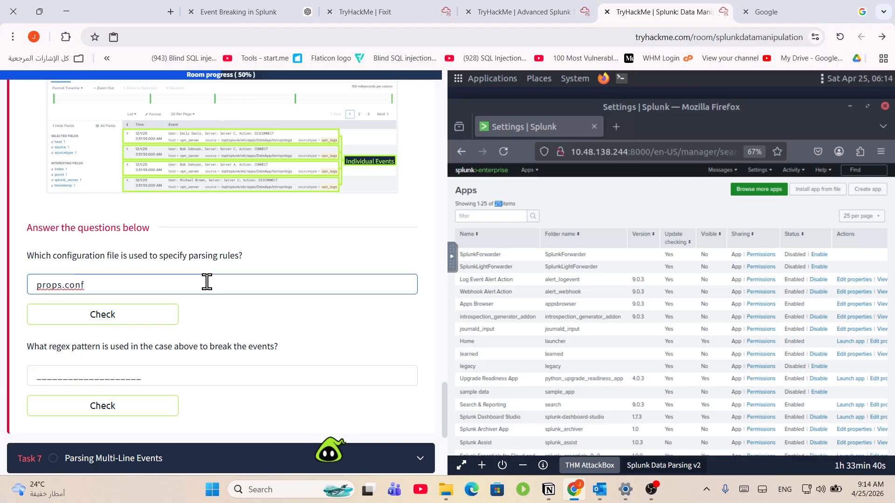
pyautogui.press('Return')
# - Read Task 6's second question, which asks for the regex pattern used to break the events
pyautogui.scroll(-3, 166, 314)
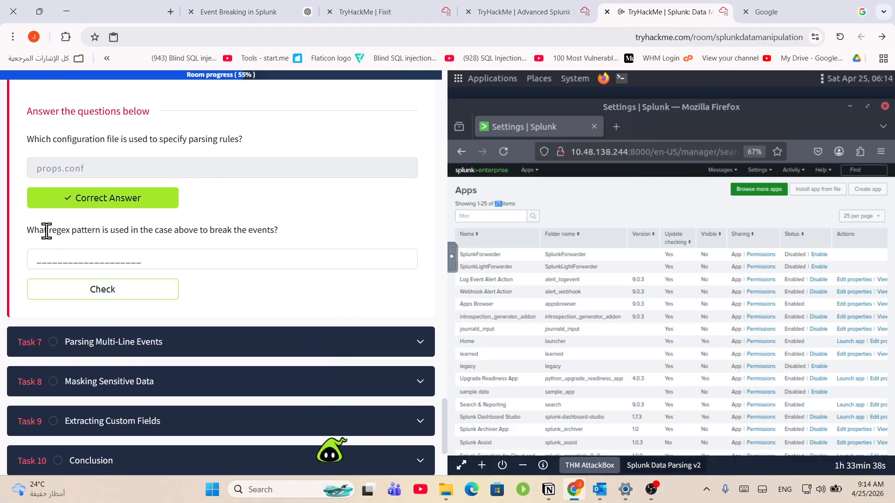
pyautogui.moveTo(46, 230)
pyautogui.mouseDown()
pyautogui.moveTo(270, 231)
pyautogui.moveTo(35, 225)
pyautogui.mouseUp()
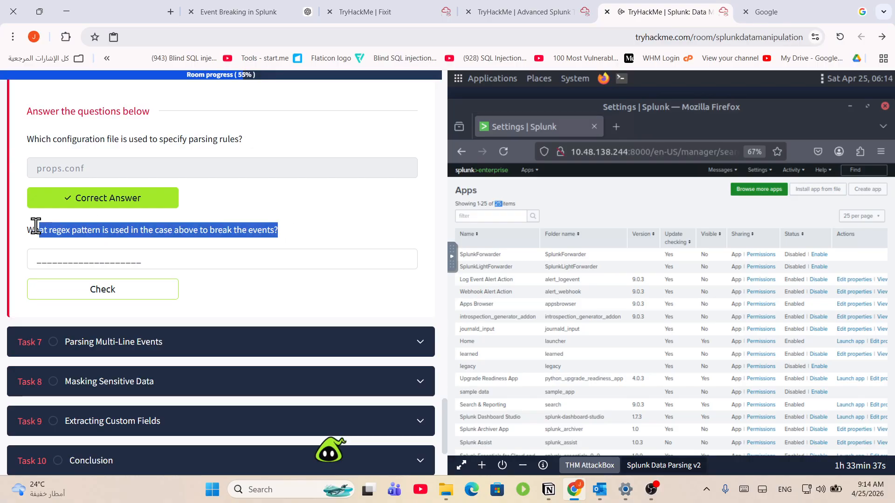
pyautogui.click(154, 232)
pyautogui.moveTo(182, 226); pyautogui.dragTo(291, 236)
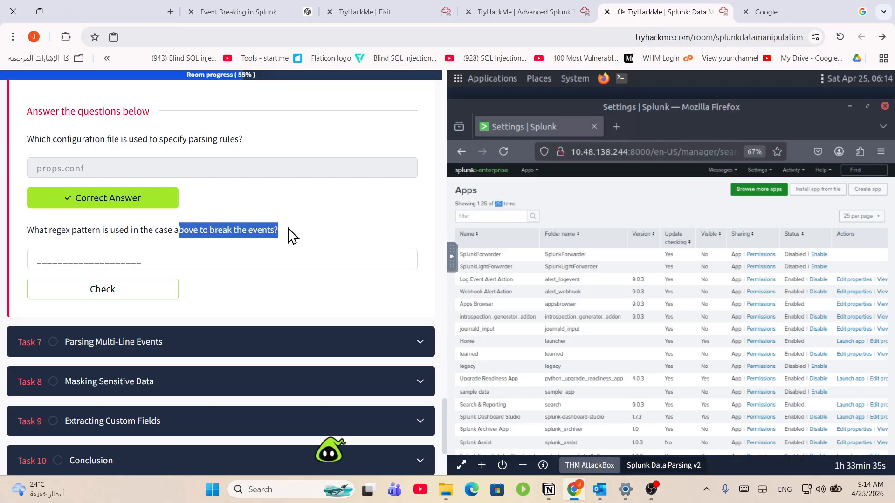
pyautogui.click(216, 232)
pyautogui.moveTo(214, 231); pyautogui.dragTo(267, 233)
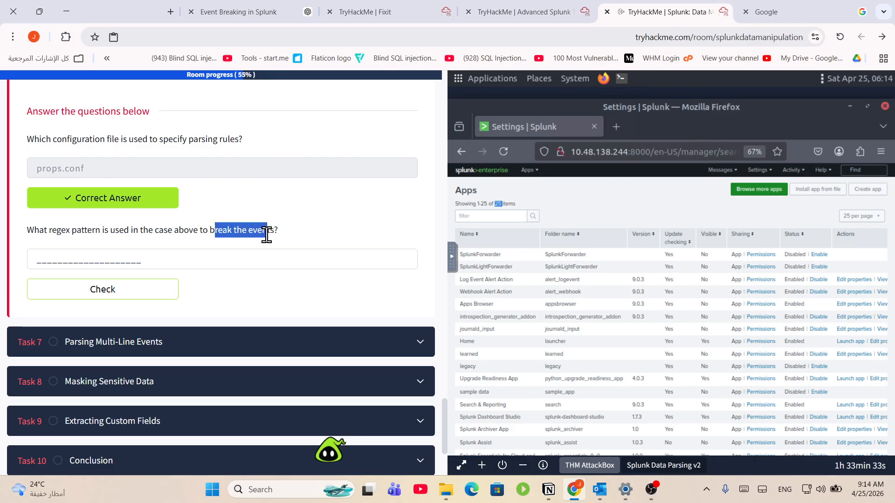
pyautogui.click(242, 262)
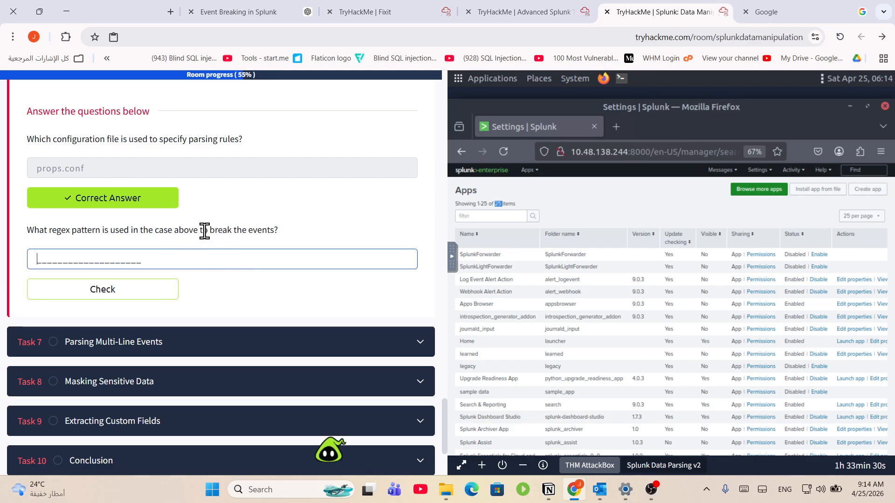
# - Copy the MUST_BREAK_AFTER line from the props.conf example into the regex pattern answer, leaving MUST_BREAK_AFTER as the entry
pyautogui.scroll(10, 204, 230)
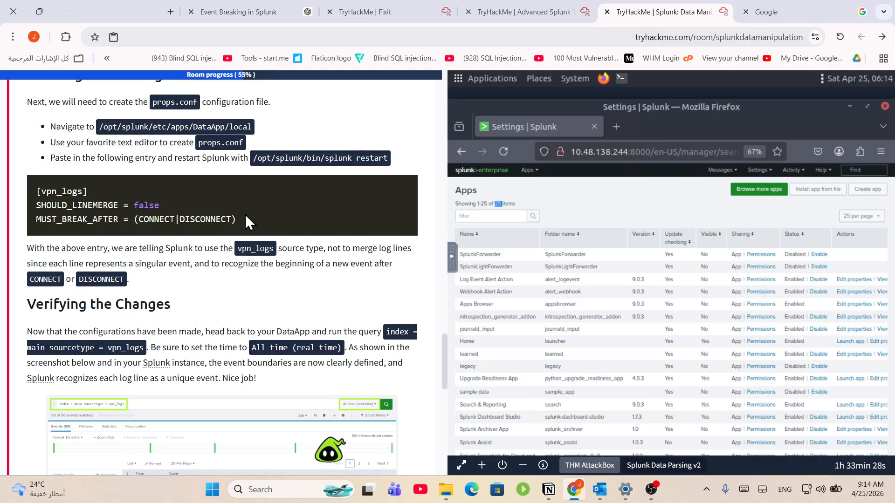
pyautogui.moveTo(245, 220); pyautogui.dragTo(38, 220)
pyautogui.rightClick(55, 219)
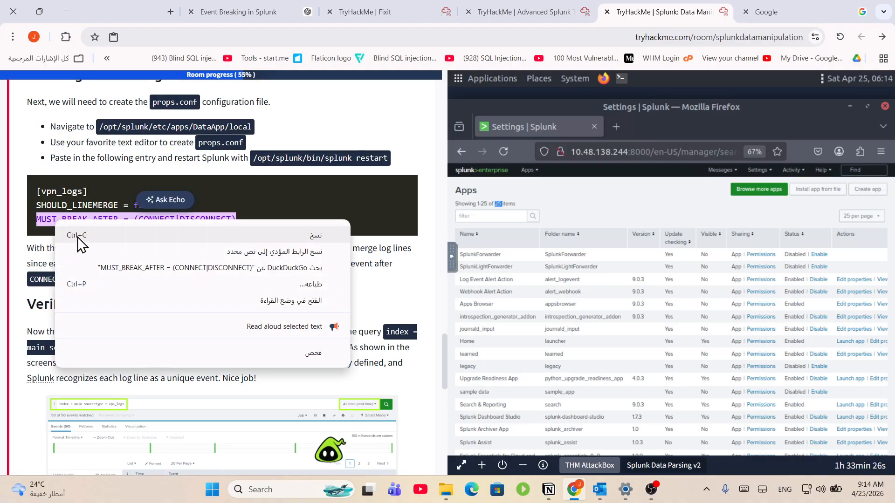
pyautogui.click(78, 237)
pyautogui.scroll(-9, 164, 283)
pyautogui.click(134, 314)
pyautogui.rightClick(135, 312)
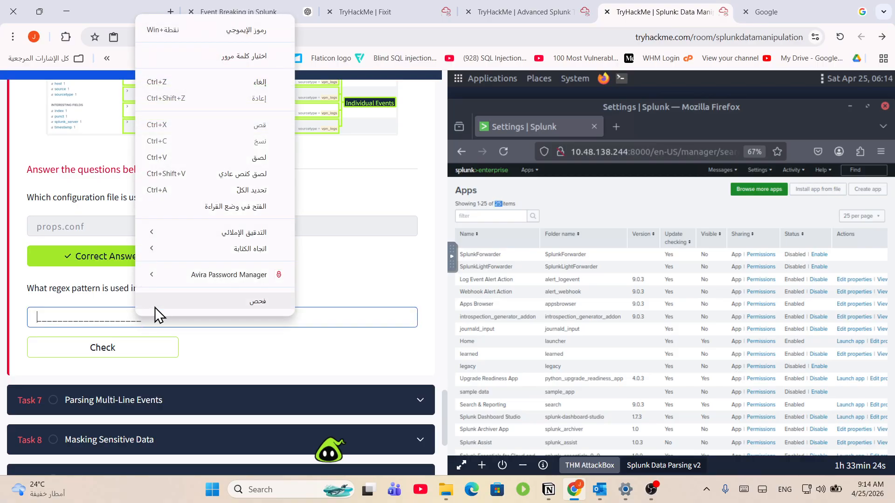
pyautogui.click(256, 155)
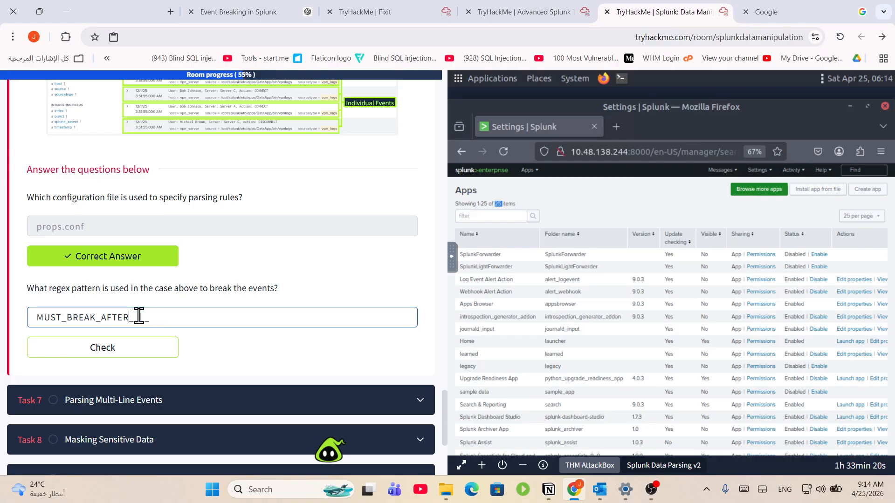
# - Find the event-breaking regex in Task 6's props.conf example and copy (CONNECT|DISCONNECT) from the MUST_BREAK_AFTER line
pyautogui.scroll(13, 207, 242)
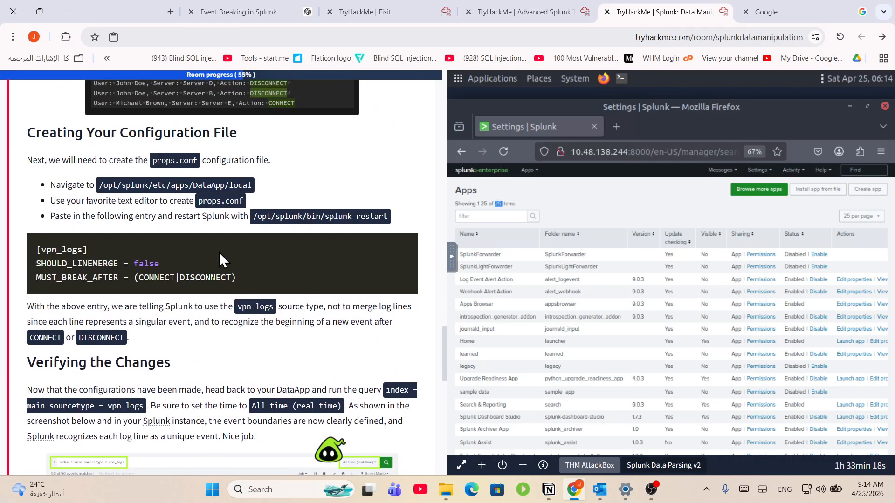
pyautogui.scroll(-12, 178, 218)
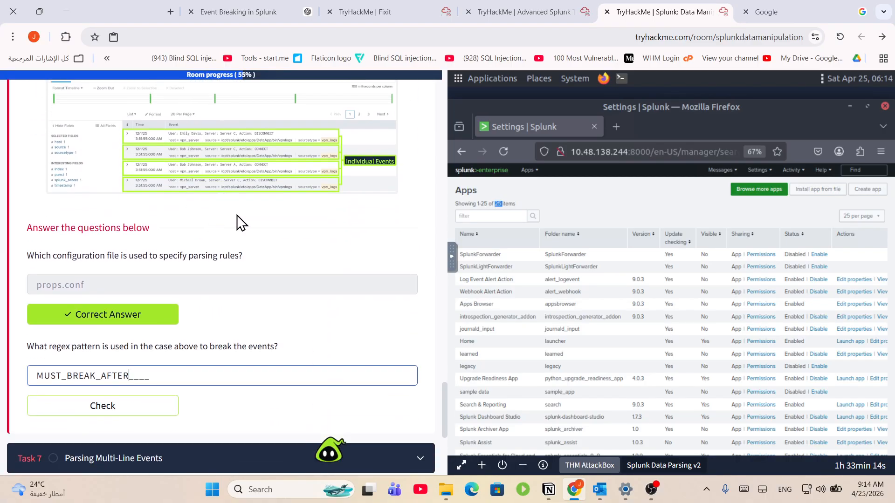
pyautogui.scroll(6, 240, 222)
pyautogui.scroll(4, 238, 223)
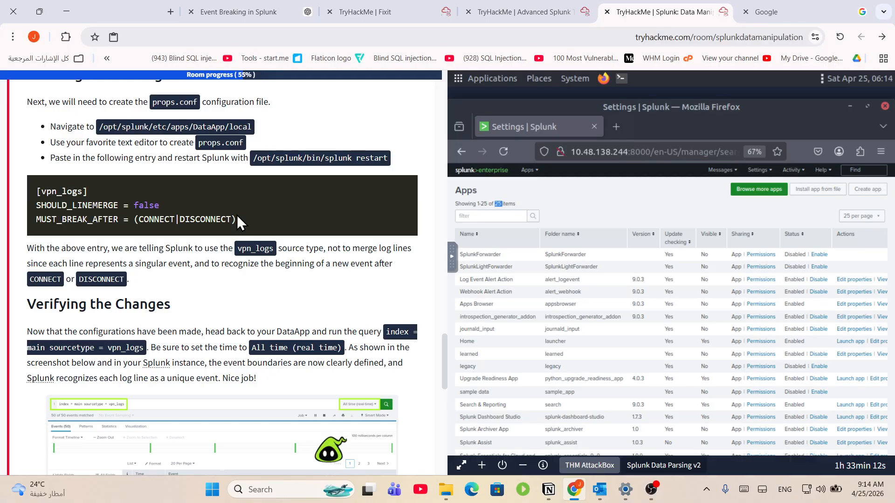
pyautogui.scroll(1, 237, 224)
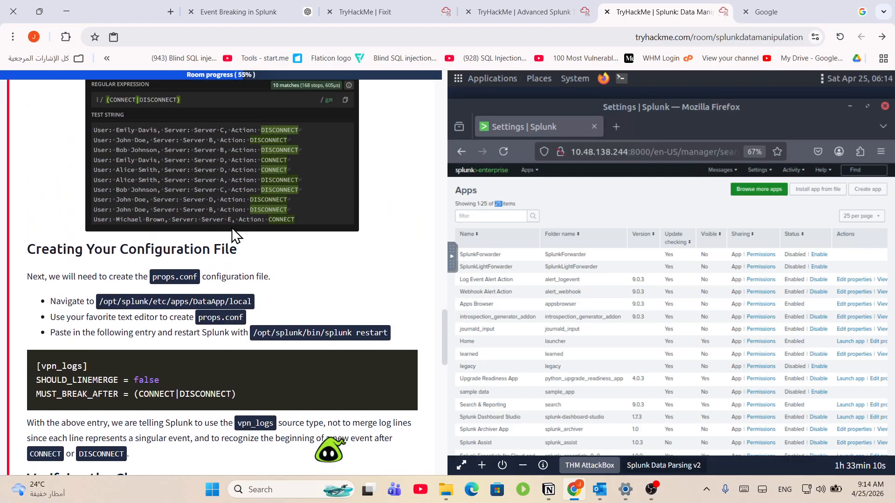
pyautogui.scroll(12, 235, 237)
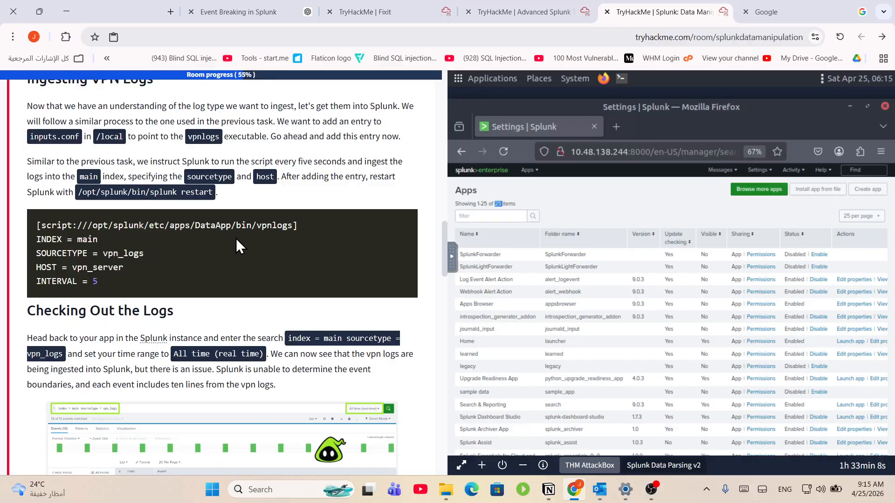
pyautogui.scroll(10, 224, 273)
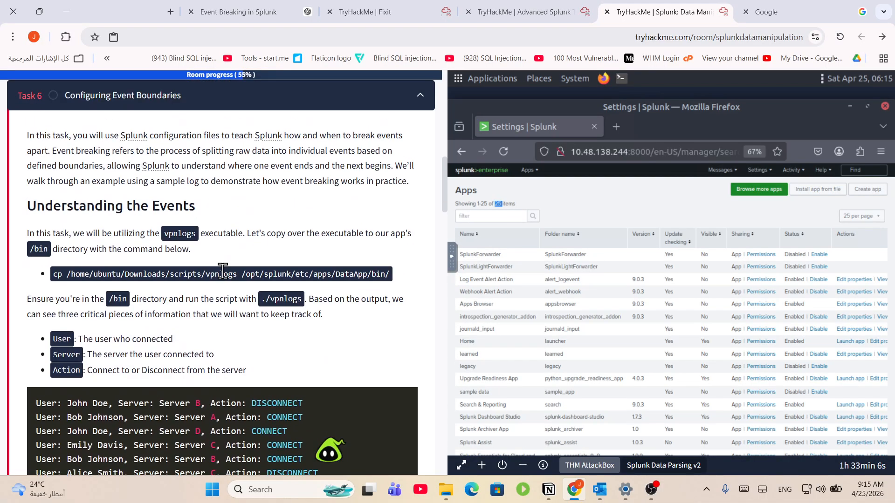
pyautogui.scroll(-20, 223, 270)
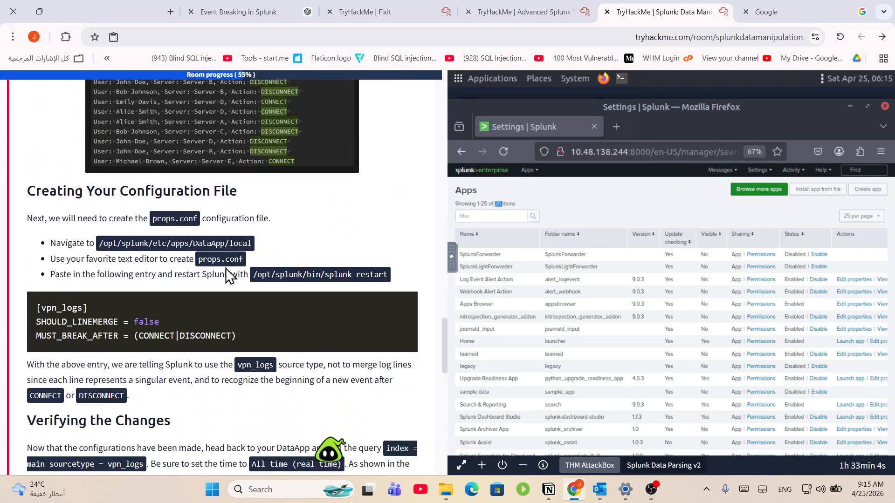
pyautogui.moveTo(238, 336); pyautogui.dragTo(135, 336)
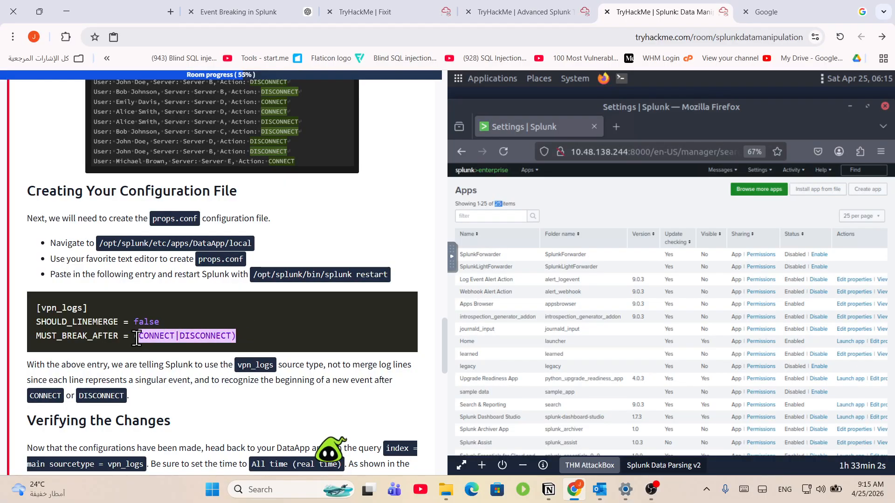
pyautogui.rightClick(135, 337)
pyautogui.click(293, 209)
pyautogui.scroll(-15, 275, 289)
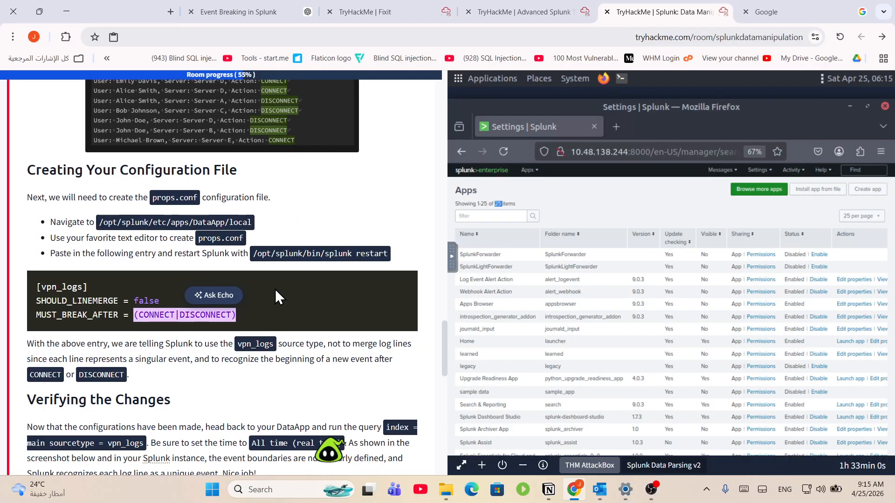
pyautogui.scroll(4, 254, 305)
pyautogui.moveTo(220, 286); pyautogui.dragTo(62, 284)
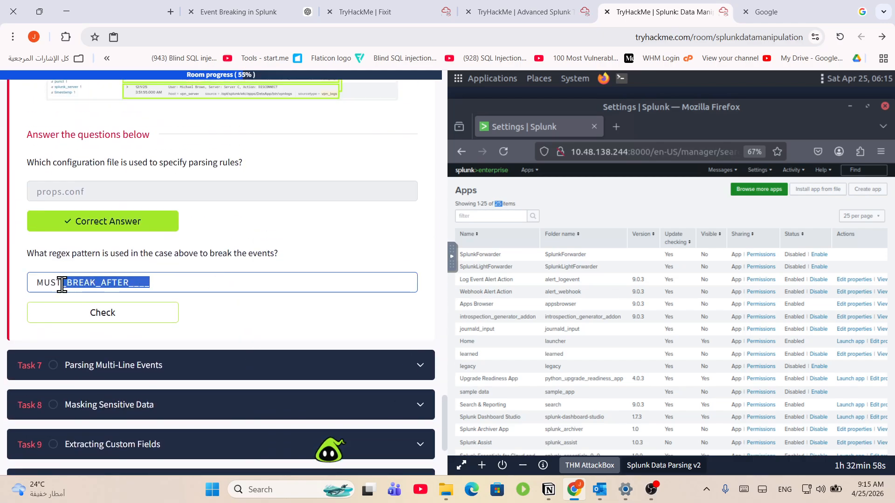
pyautogui.rightClick(94, 287)
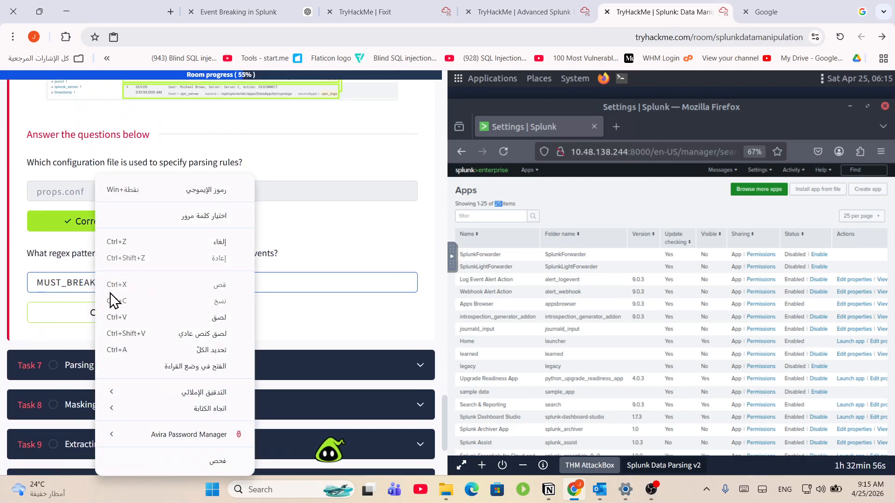
pyautogui.click(73, 282)
pyautogui.moveTo(154, 283); pyautogui.dragTo(40, 283)
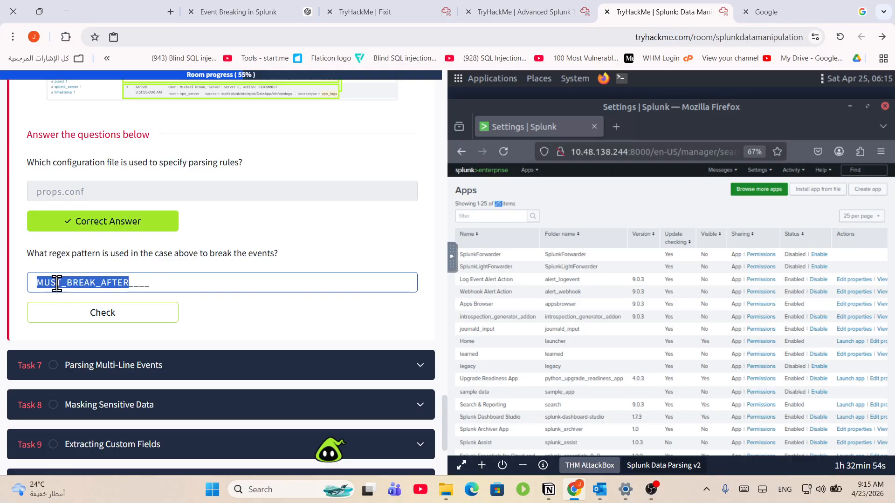
pyautogui.rightClick(60, 283)
pyautogui.click(40, 284)
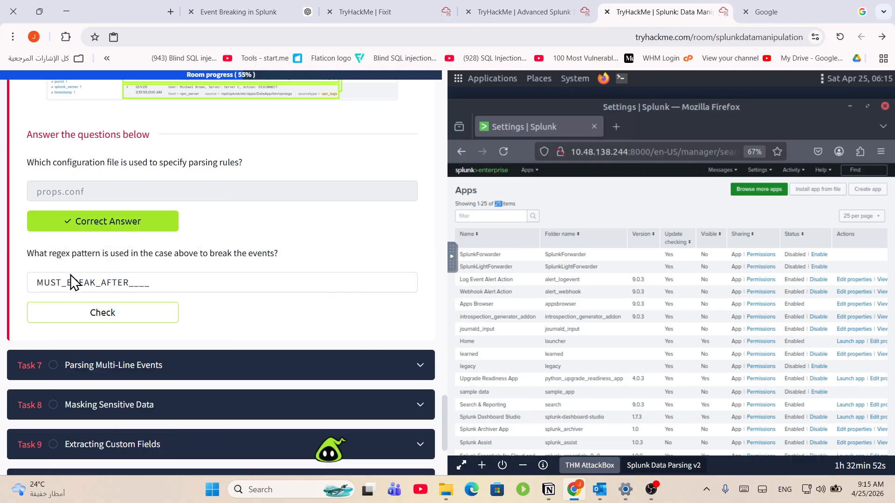
pyautogui.hotkey('ctrl', 'a')
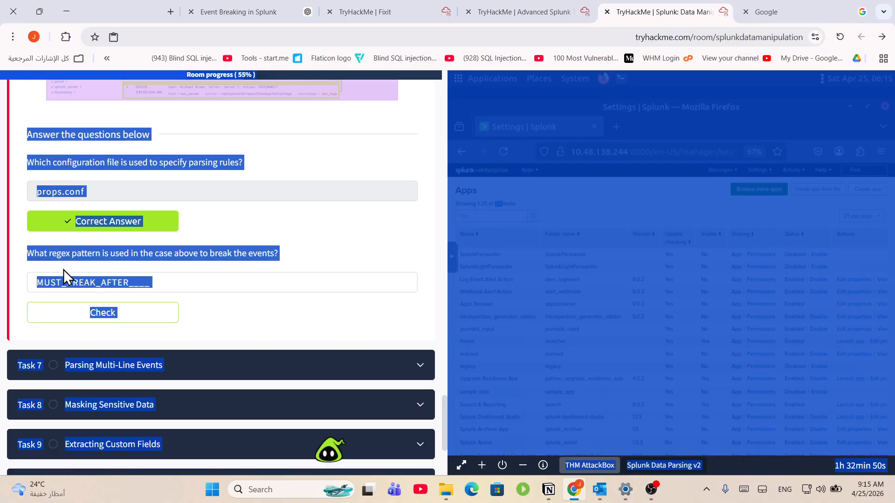
# - Replace the regex pattern answer with the copied (CONNECT|DISCONNECT) and submit it
pyautogui.click(146, 282)
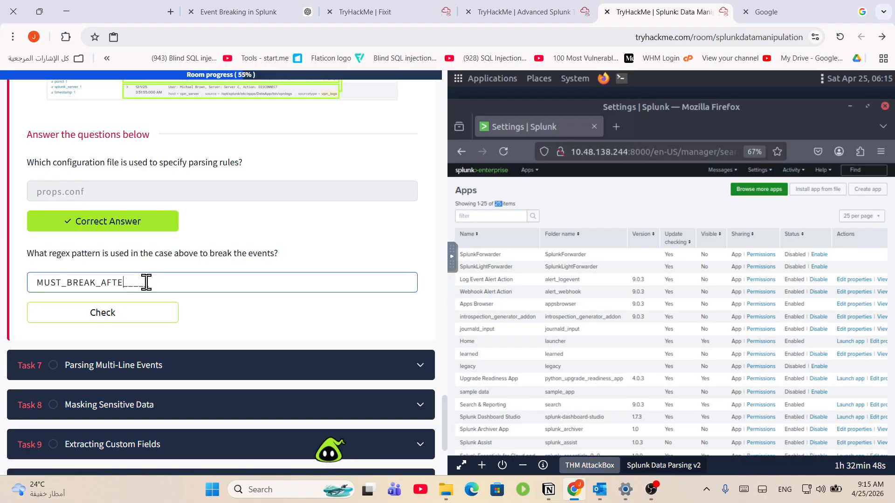
pyautogui.press('BackSpace')
pyautogui.press('BackSpace')
pyautogui.press('BackSpace')
pyautogui.hotkey('ctrl', 'v')
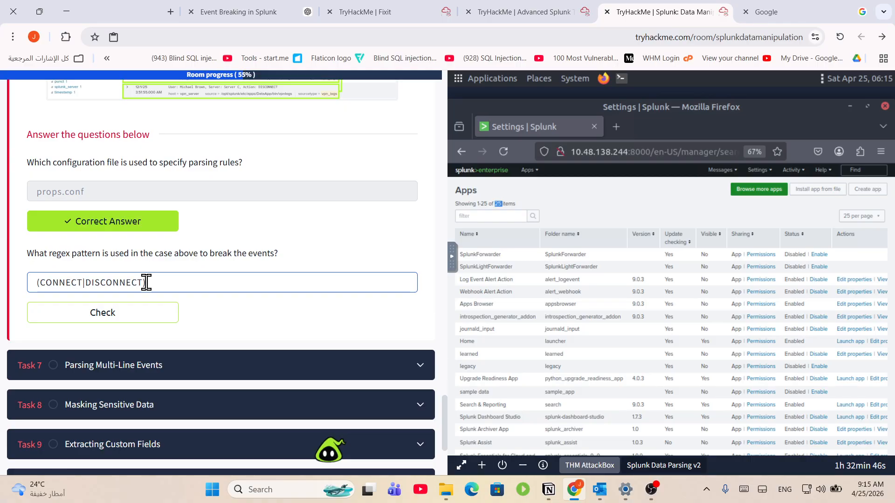
pyautogui.click(120, 313)
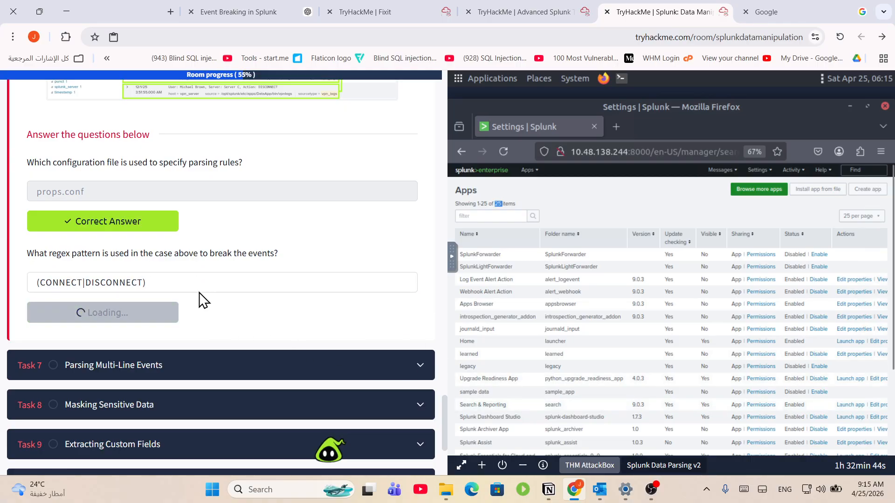
# - Open Task 7, Parsing Multi-Line Events, and copy its instruction text from the introduction through the verification section
pyautogui.scroll(-4, 139, 240)
pyautogui.click(128, 190)
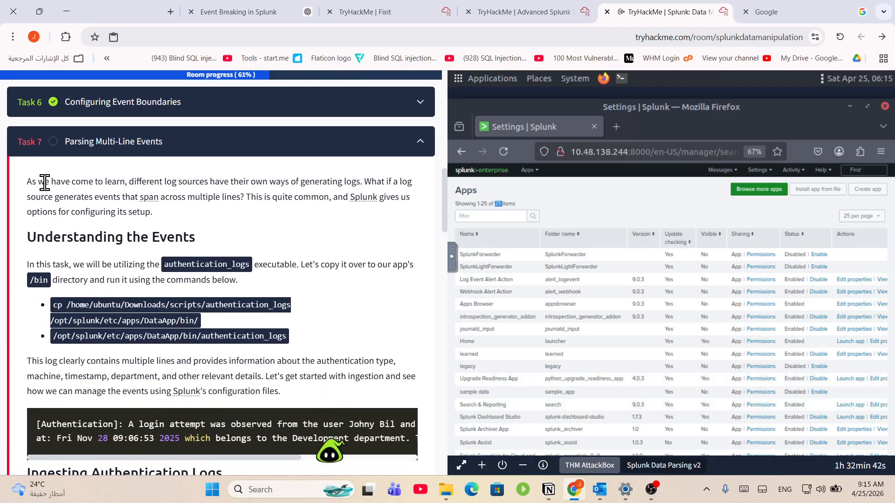
pyautogui.scroll(-3, 306, 248)
pyautogui.moveTo(26, 185); pyautogui.dragTo(389, 275)
pyautogui.scroll(-15, 320, 266)
pyautogui.scroll(4, 330, 247)
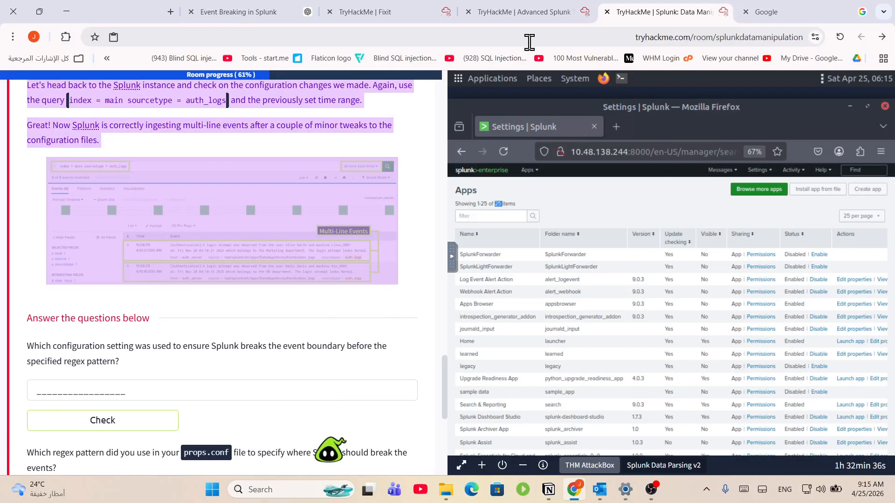
# - Switch to the ChatGPT conversation, paste the Task 7 text as a new message and send it
pyautogui.click(194, 8)
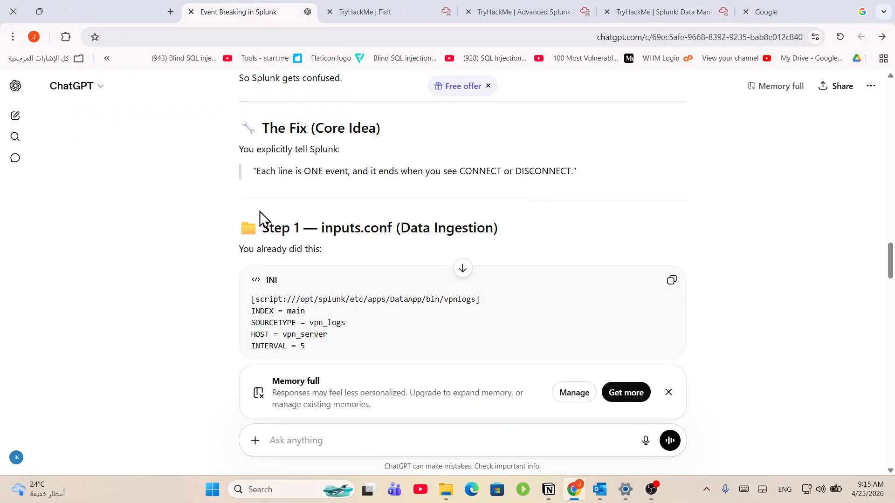
pyautogui.rightClick(307, 445)
pyautogui.click(274, 304)
pyautogui.click(670, 442)
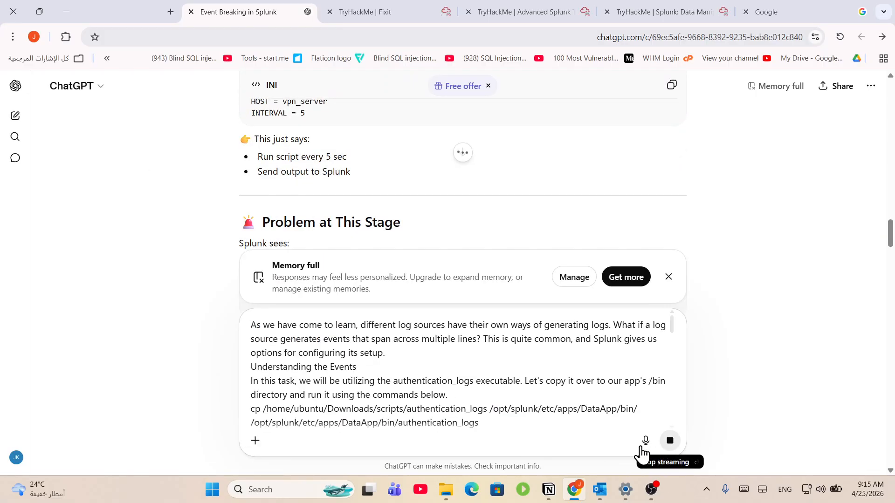
pyautogui.click(668, 392)
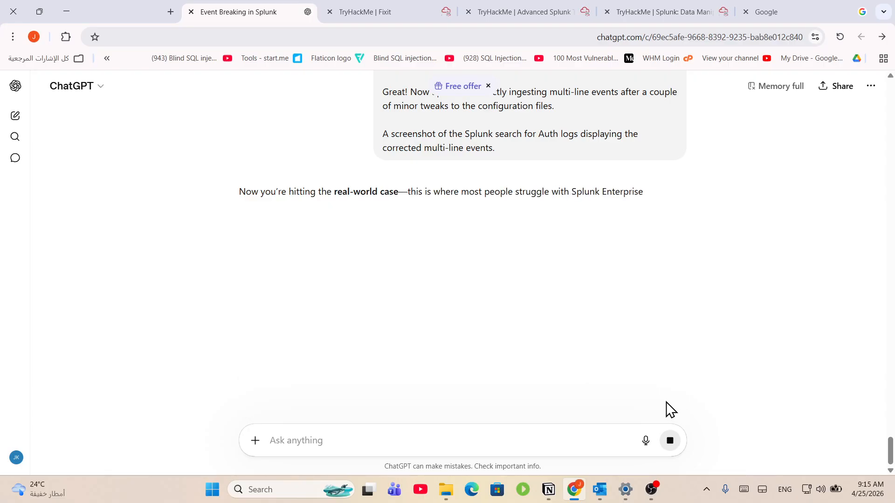
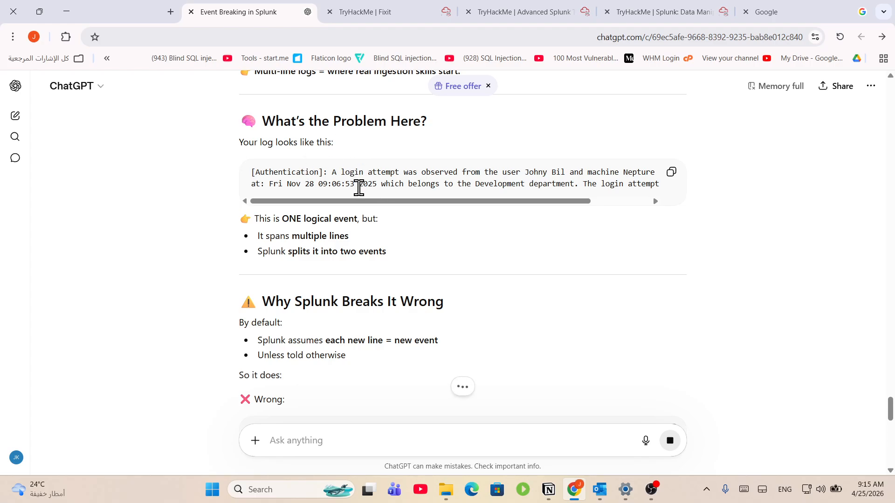
# - Read ChatGPT's "What's the Problem Here?" section on how the multi-line authentication log is handled
pyautogui.moveTo(367, 186); pyautogui.dragTo(547, 209)
pyautogui.moveTo(377, 218); pyautogui.dragTo(318, 218)
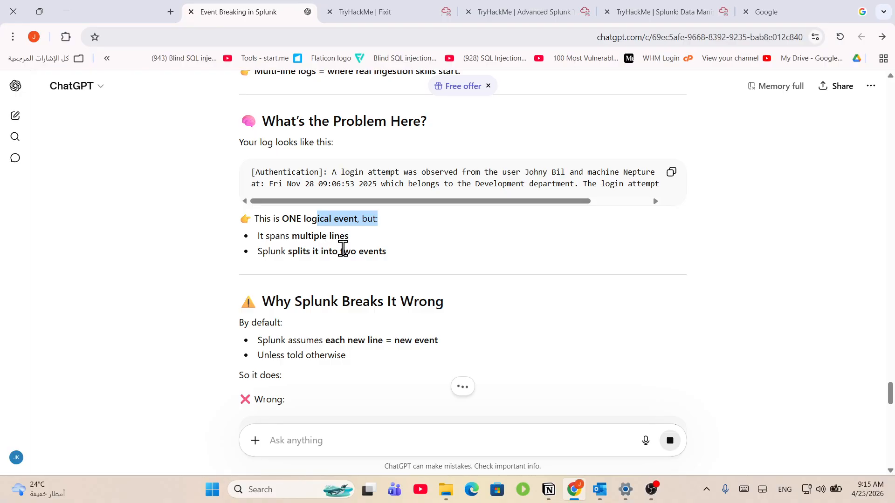
pyautogui.click(343, 248)
pyautogui.moveTo(356, 247); pyautogui.dragTo(281, 238)
pyautogui.click(317, 245)
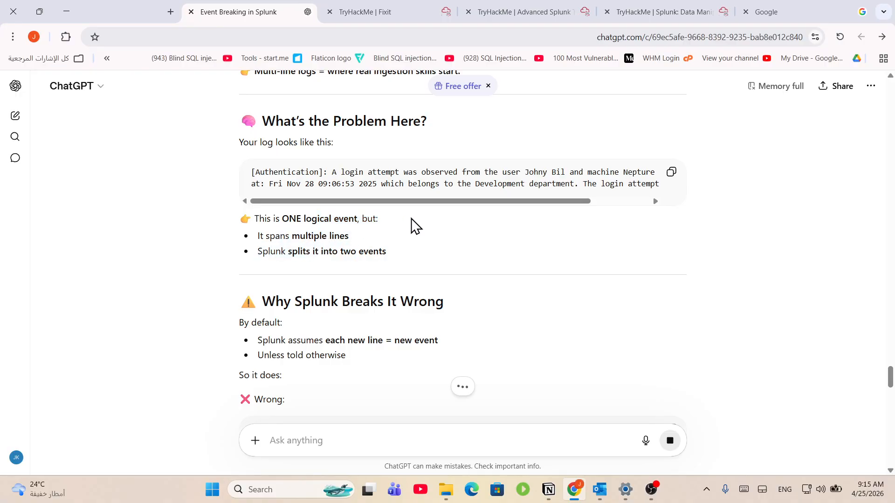
pyautogui.doubleClick(283, 252)
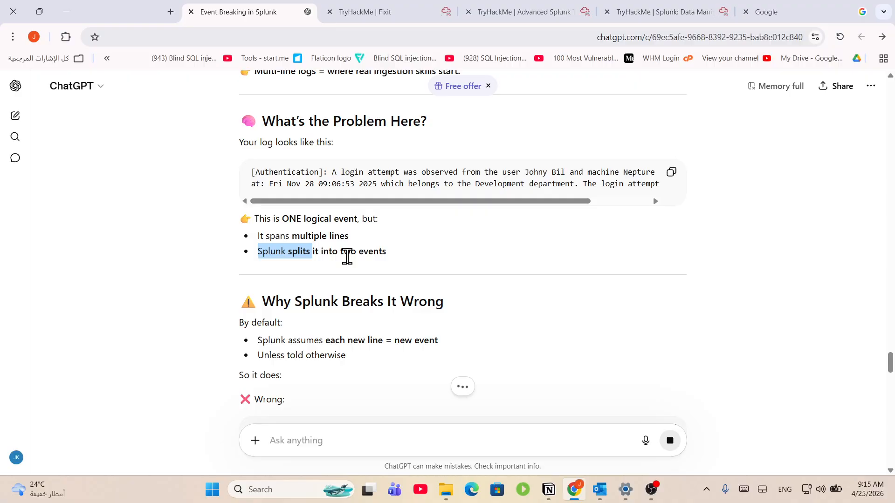
pyautogui.click(645, 9)
pyautogui.scroll(20, 259, 177)
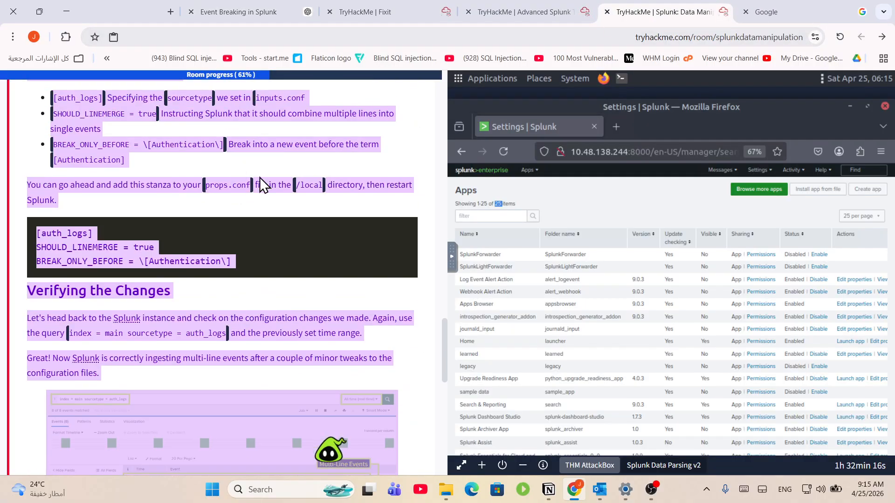
pyautogui.scroll(5, 264, 187)
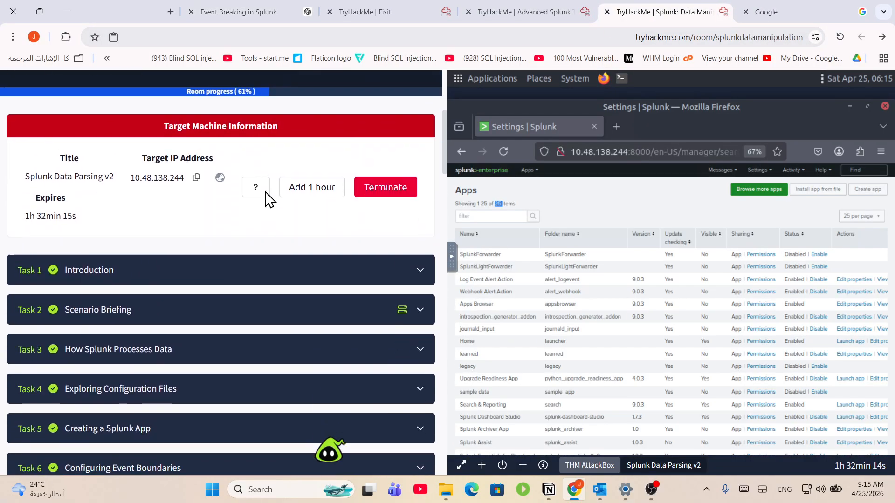
pyautogui.scroll(-4, 265, 199)
pyautogui.click(513, 9)
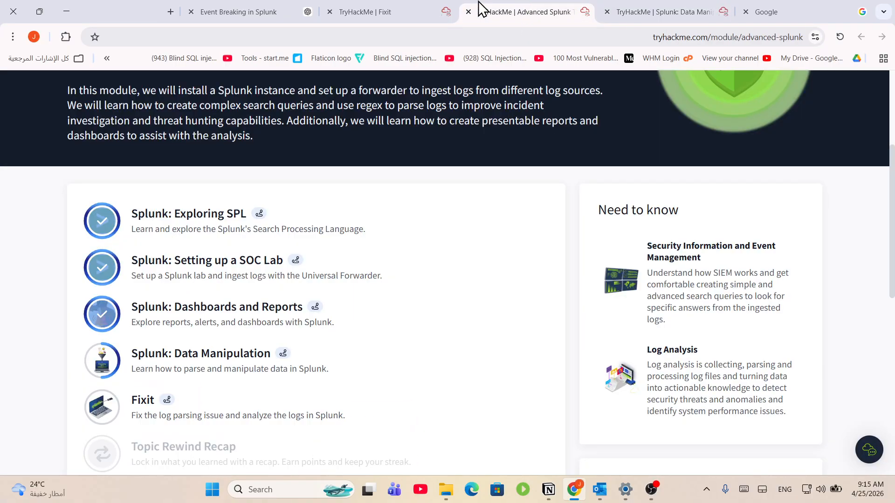
pyautogui.click(344, 9)
pyautogui.click(299, 12)
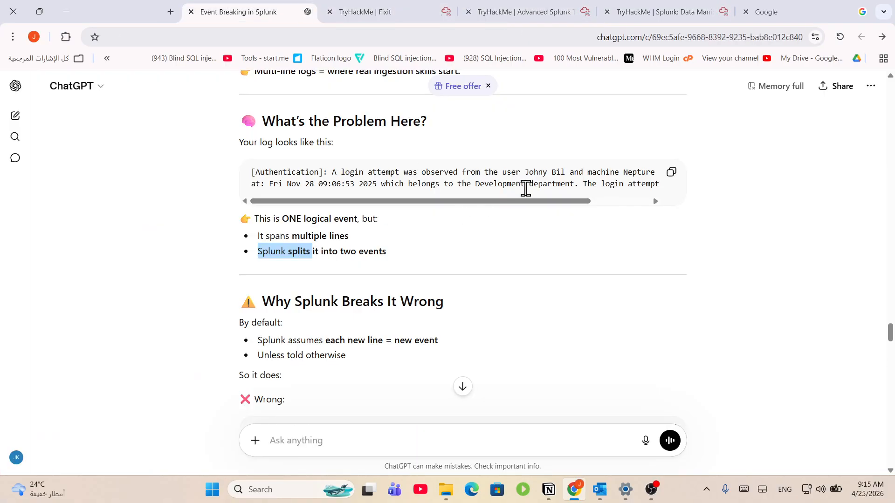
# - Review ChatGPT's sample authentication log and the bullet points about the event's lines and splitting
pyautogui.hscroll(3, 631, 205)
pyautogui.moveTo(648, 180); pyautogui.dragTo(330, 184)
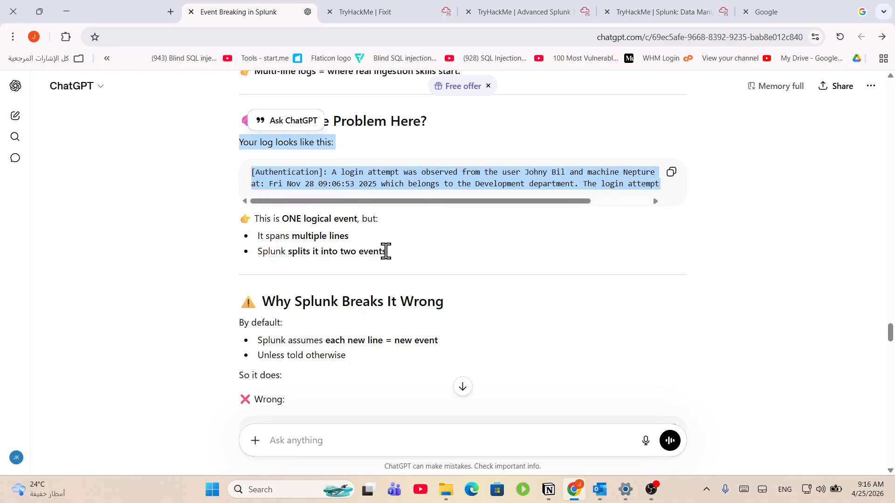
pyautogui.moveTo(386, 252); pyautogui.dragTo(299, 252)
pyautogui.scroll(-2, 323, 241)
pyautogui.click(376, 139)
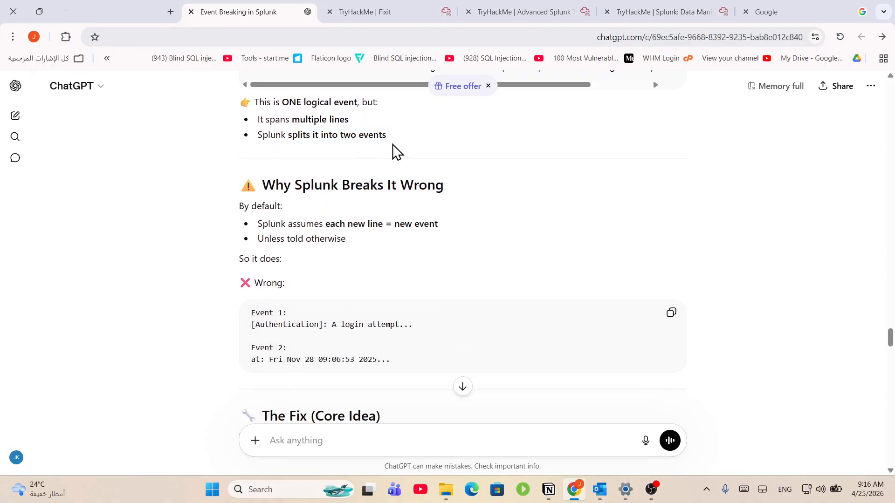
pyautogui.moveTo(403, 136); pyautogui.dragTo(274, 135)
pyautogui.click(345, 139)
# - Read the "Why Splunk Breaks It Wrong" section, including the default behaviour and the Event 1 and Event 2 example
pyautogui.moveTo(345, 185); pyautogui.dragTo(443, 186)
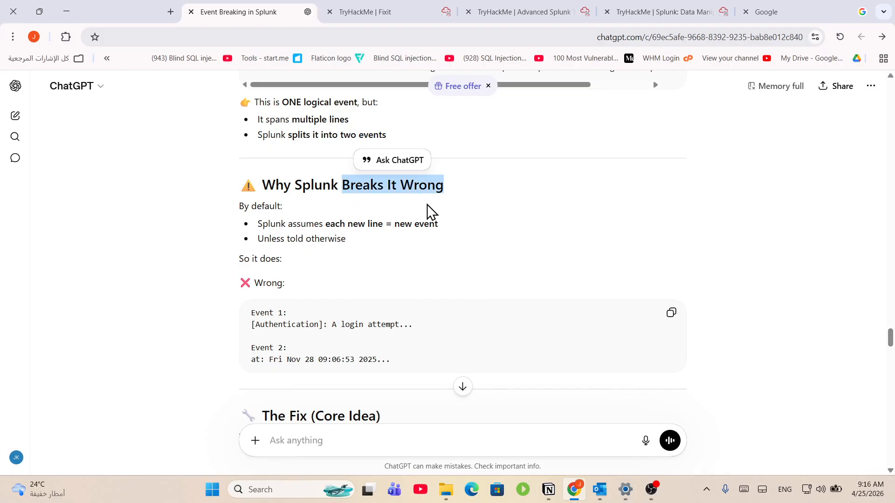
pyautogui.moveTo(260, 233); pyautogui.dragTo(283, 215)
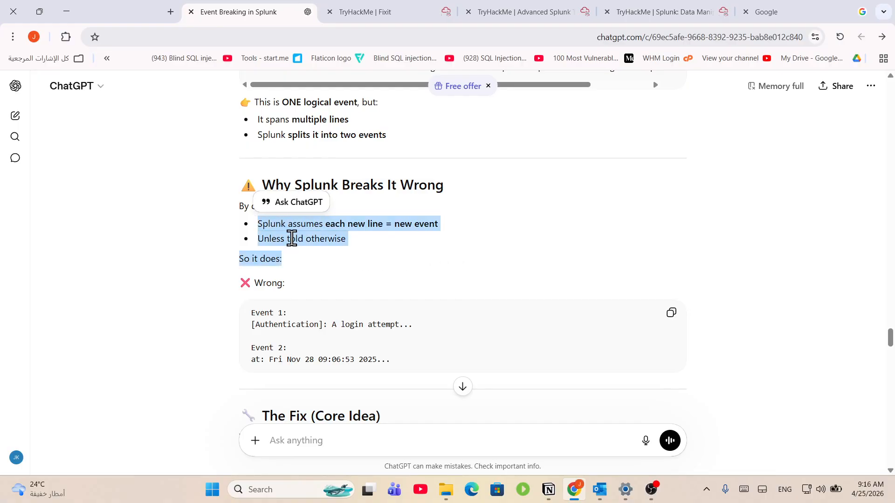
pyautogui.scroll(-1, 325, 276)
pyautogui.click(325, 276)
pyautogui.moveTo(261, 254); pyautogui.dragTo(435, 311)
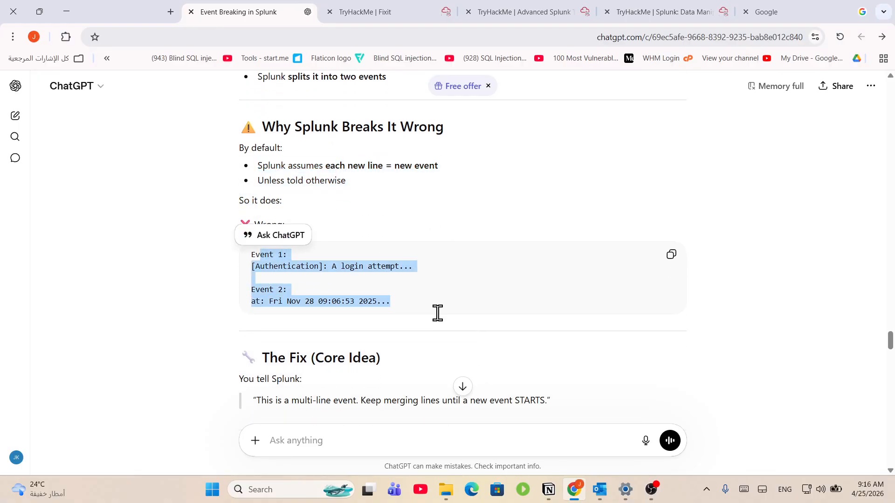
# - Read "The Fix (Core Idea)" section about merging lines until a new event starts
pyautogui.scroll(-4, 448, 308)
pyautogui.moveTo(459, 222); pyautogui.dragTo(455, 223)
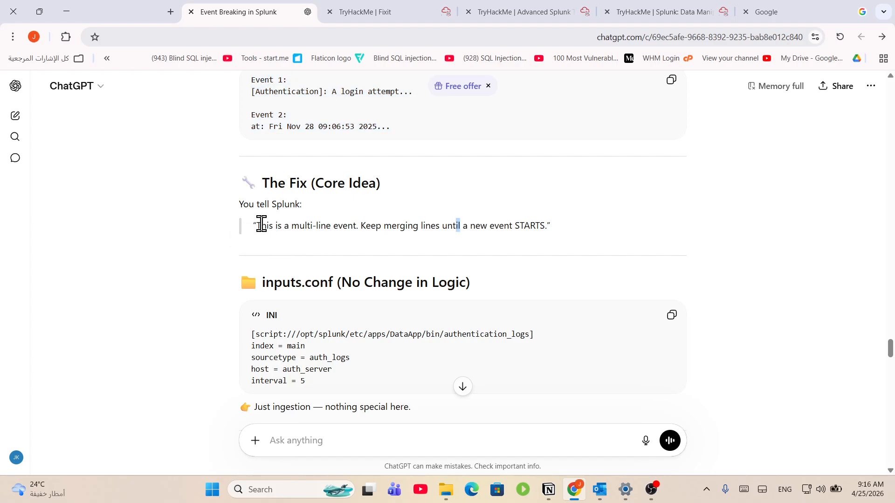
pyautogui.moveTo(257, 225); pyautogui.dragTo(544, 239)
pyautogui.click(431, 224)
pyautogui.moveTo(408, 224); pyautogui.dragTo(253, 224)
pyautogui.click(547, 228)
pyautogui.scroll(-3, 361, 266)
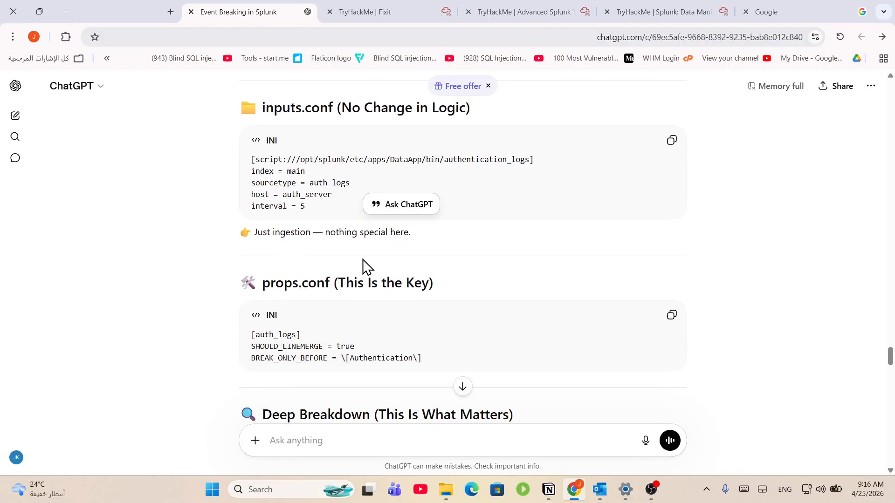
# - Read the inputs.conf section, including the authentication_logs script stanza and the note on ingestion
pyautogui.scroll(1, 418, 228)
pyautogui.moveTo(343, 262); pyautogui.dragTo(243, 216)
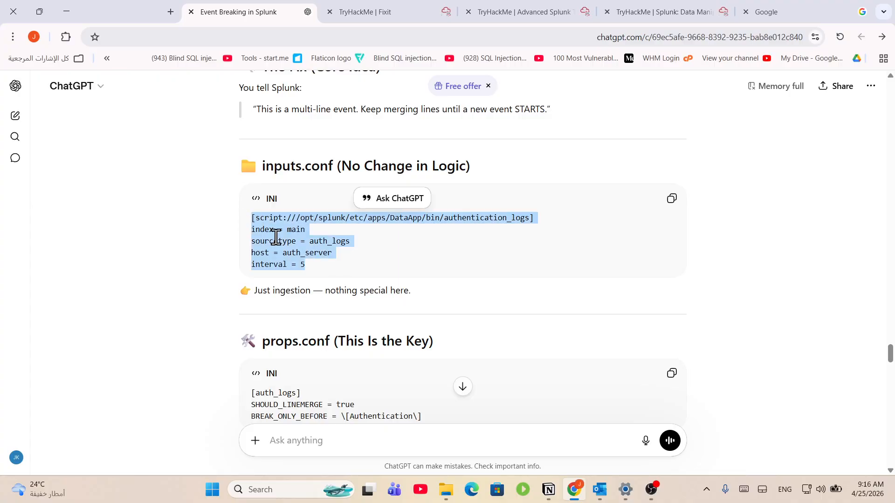
pyautogui.moveTo(311, 290); pyautogui.dragTo(255, 290)
pyautogui.moveTo(466, 301); pyautogui.dragTo(358, 292)
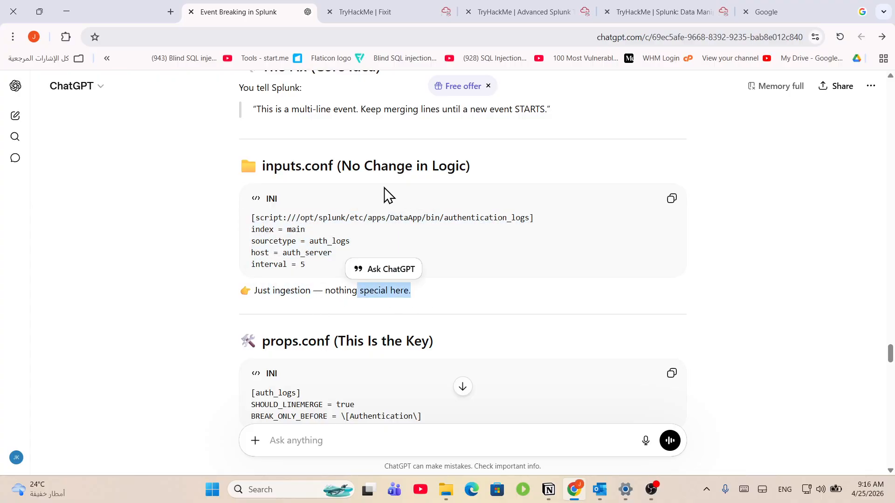
pyautogui.moveTo(325, 168); pyautogui.dragTo(270, 167)
pyautogui.scroll(-2, 315, 232)
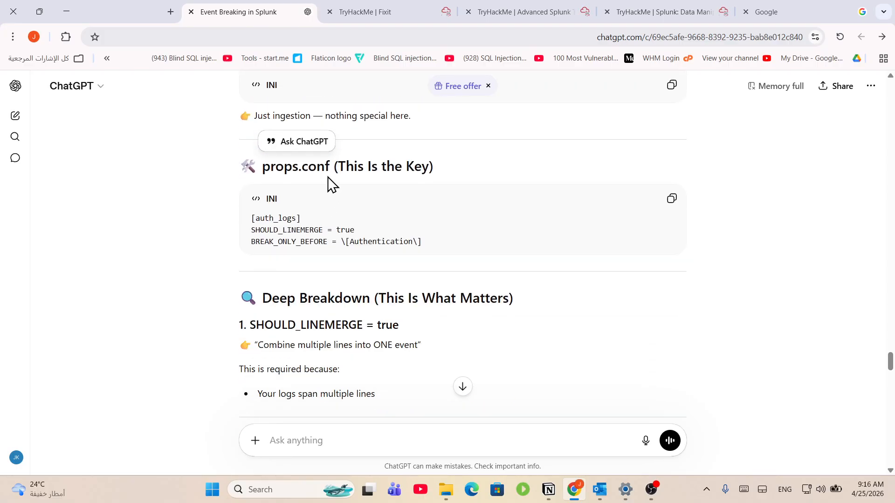
# - Study the props.conf stanza for auth_logs, focusing on the SHOULD_LINEMERGE and BREAK_ONLY_BEFORE settings
pyautogui.moveTo(329, 169); pyautogui.dragTo(277, 166)
pyautogui.moveTo(424, 242)
pyautogui.mouseDown()
pyautogui.moveTo(315, 242)
pyautogui.moveTo(420, 243)
pyautogui.mouseUp()
pyautogui.click(326, 251)
pyautogui.click(312, 242)
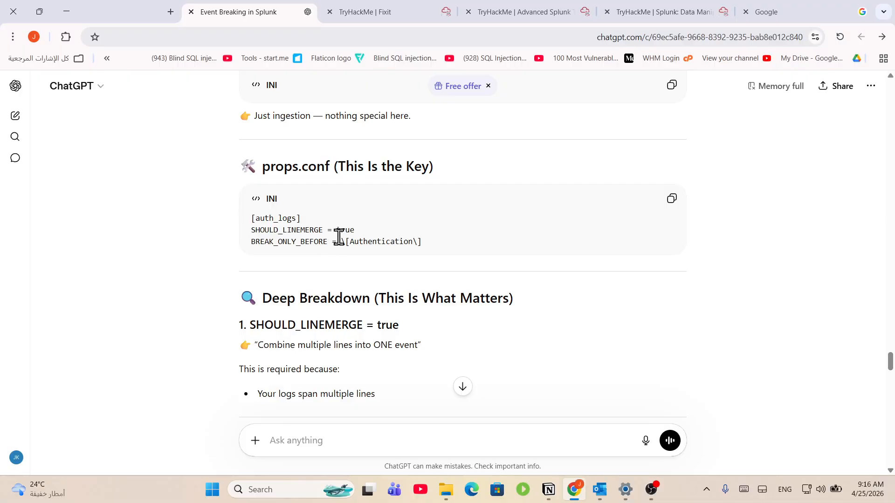
pyautogui.moveTo(338, 238); pyautogui.dragTo(445, 251)
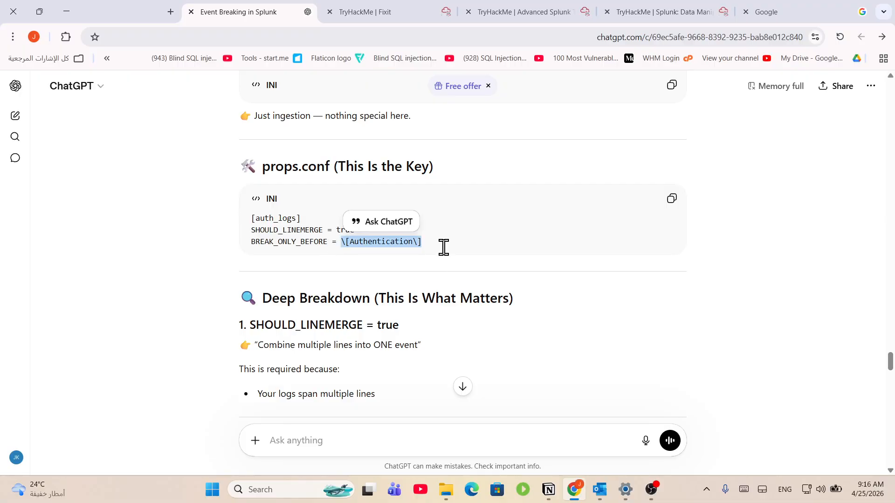
pyautogui.click(444, 247)
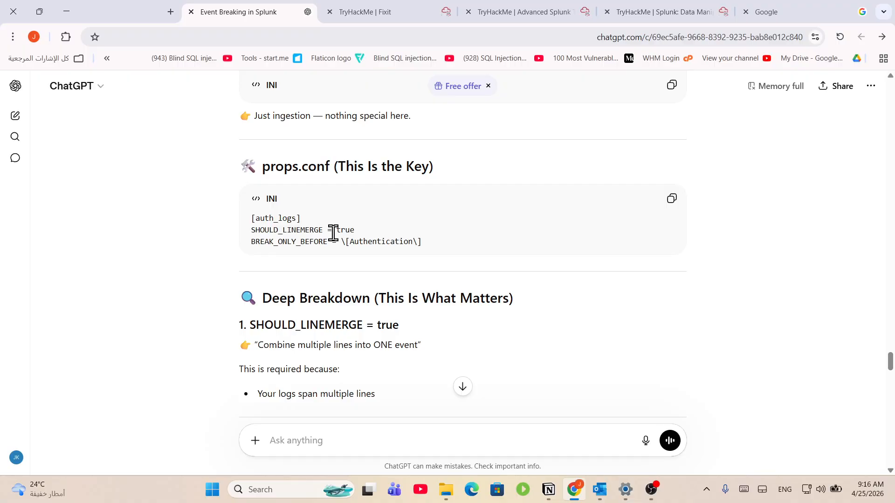
pyautogui.moveTo(334, 232)
pyautogui.mouseDown()
pyautogui.moveTo(383, 233)
pyautogui.moveTo(331, 229)
pyautogui.mouseUp()
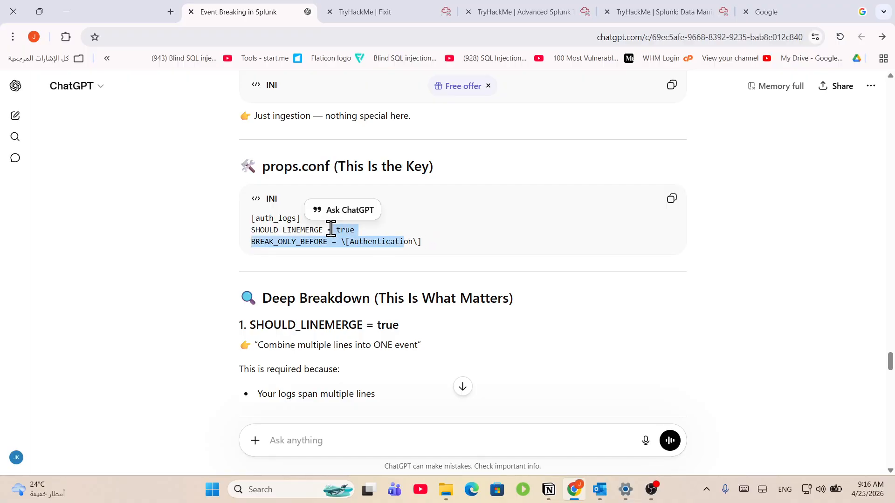
pyautogui.moveTo(419, 244); pyautogui.dragTo(332, 243)
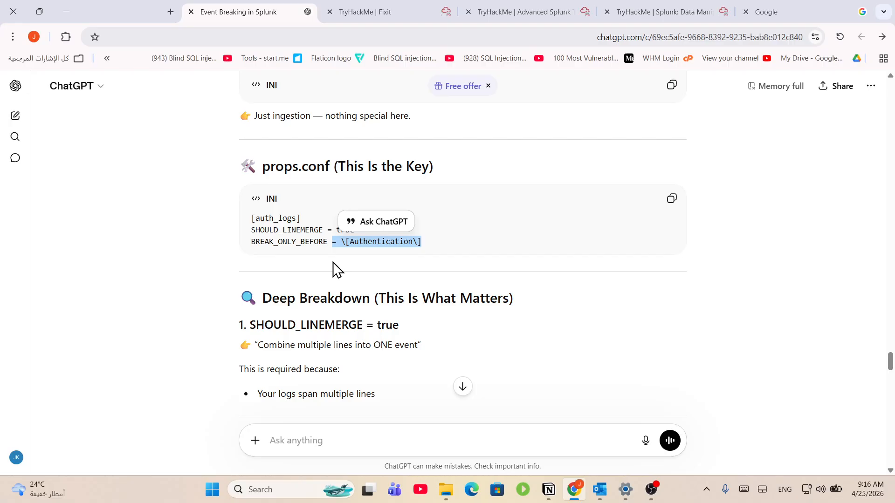
# - Read the Deep Breakdown's explanation of SHOULD_LINEMERGE = true and why it is required
pyautogui.scroll(-1, 316, 227)
pyautogui.moveTo(374, 286); pyautogui.dragTo(398, 272)
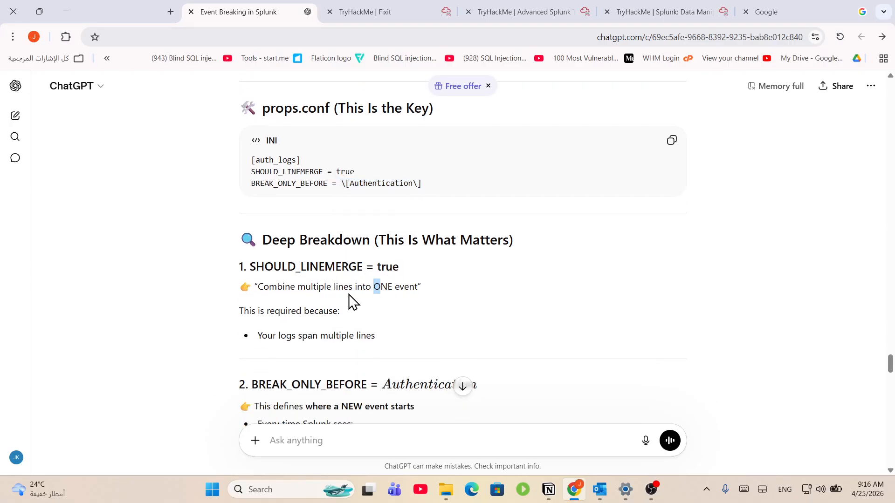
pyautogui.moveTo(298, 287); pyautogui.dragTo(418, 288)
pyautogui.scroll(-1, 279, 326)
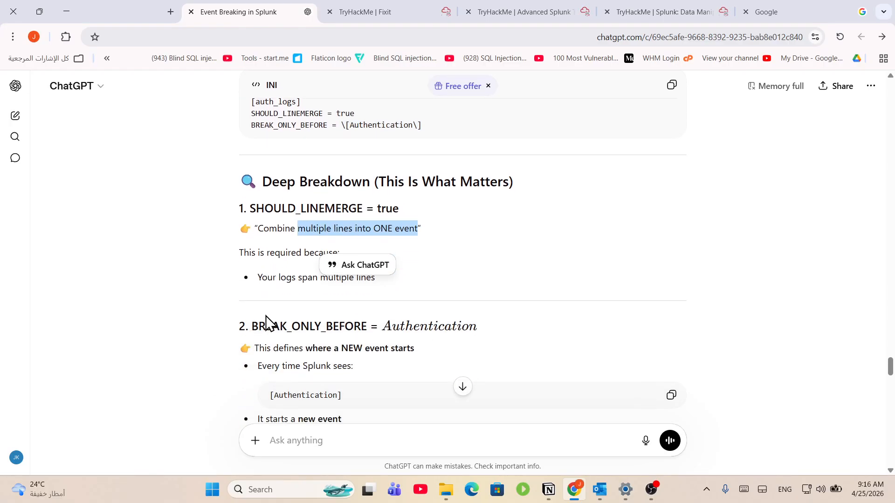
pyautogui.moveTo(261, 277); pyautogui.dragTo(373, 291)
pyautogui.scroll(-1, 347, 297)
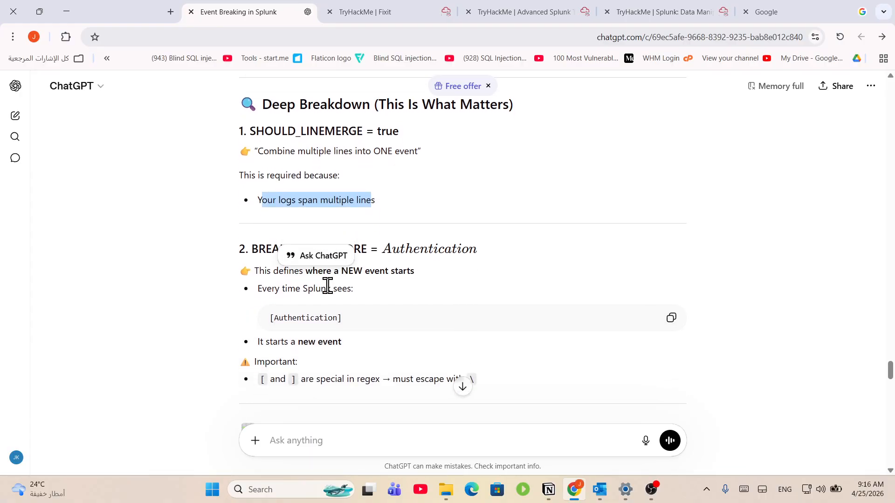
# - Read the explanation of BREAK_ONLY_BEFORE, including the [Authentication] start pattern and the note on escaping brackets in regex
pyautogui.scroll(-1, 327, 285)
pyautogui.click(315, 283)
pyautogui.moveTo(264, 232); pyautogui.dragTo(417, 256)
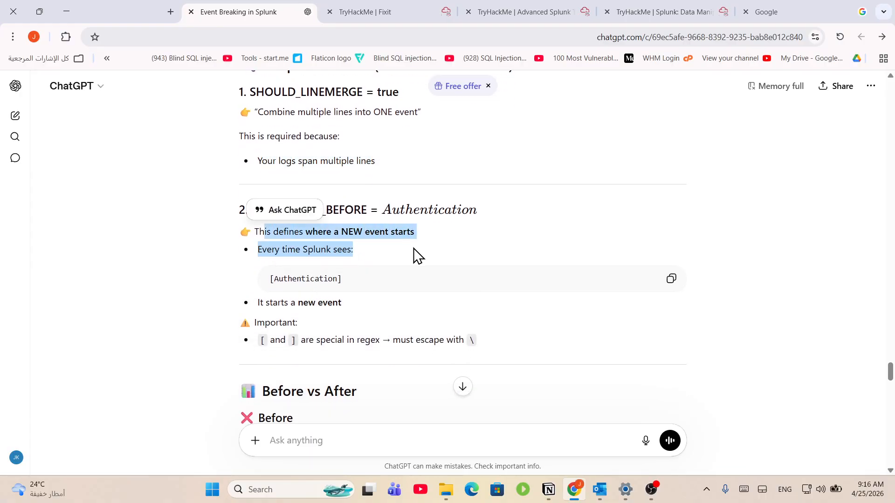
pyautogui.click(350, 272)
pyautogui.moveTo(395, 218); pyautogui.dragTo(464, 216)
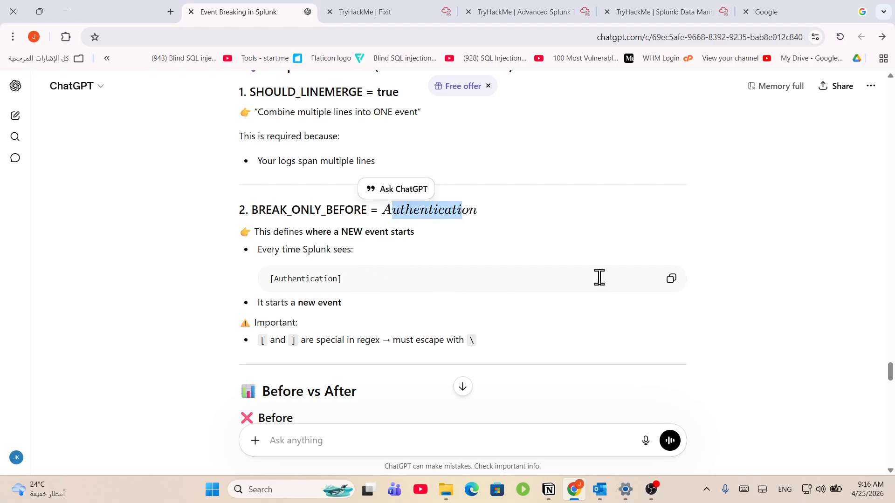
pyautogui.click(671, 279)
pyautogui.moveTo(352, 251); pyautogui.dragTo(316, 252)
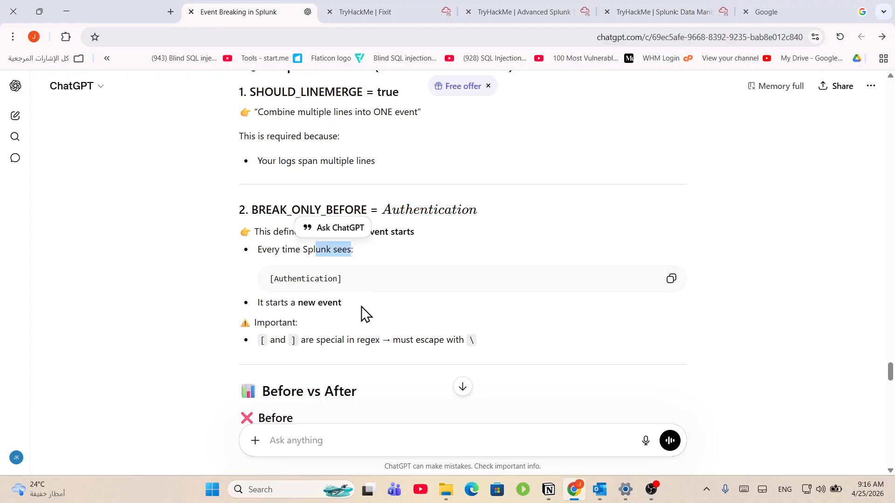
pyautogui.moveTo(361, 307); pyautogui.dragTo(410, 342)
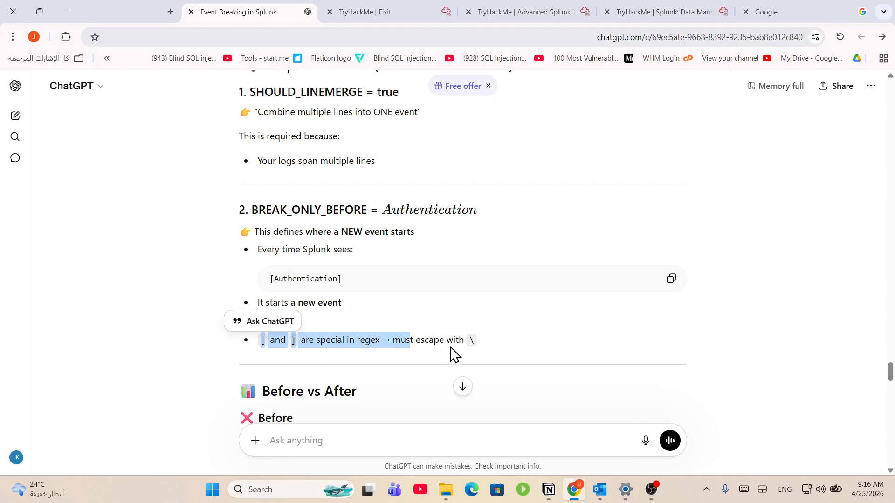
pyautogui.scroll(-4, 447, 336)
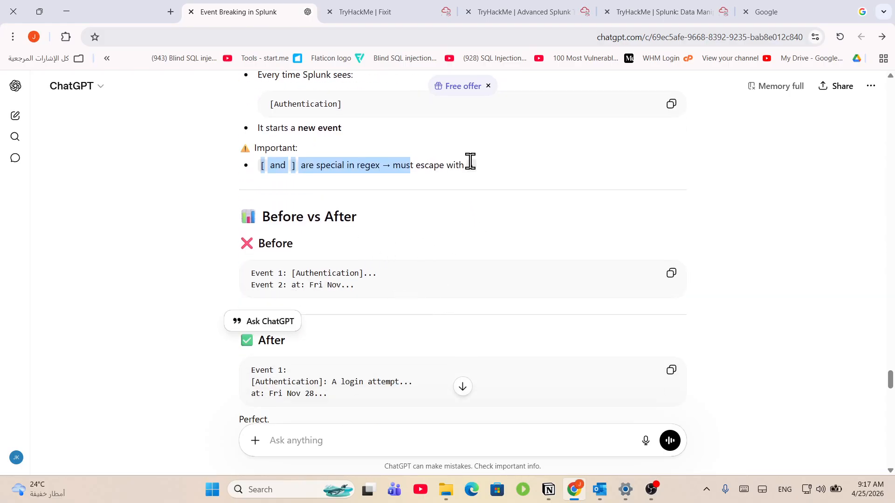
pyautogui.moveTo(470, 162); pyautogui.dragTo(434, 163)
# - Compare the Before and After event examples in the "Before vs After" section
pyautogui.scroll(-4, 361, 279)
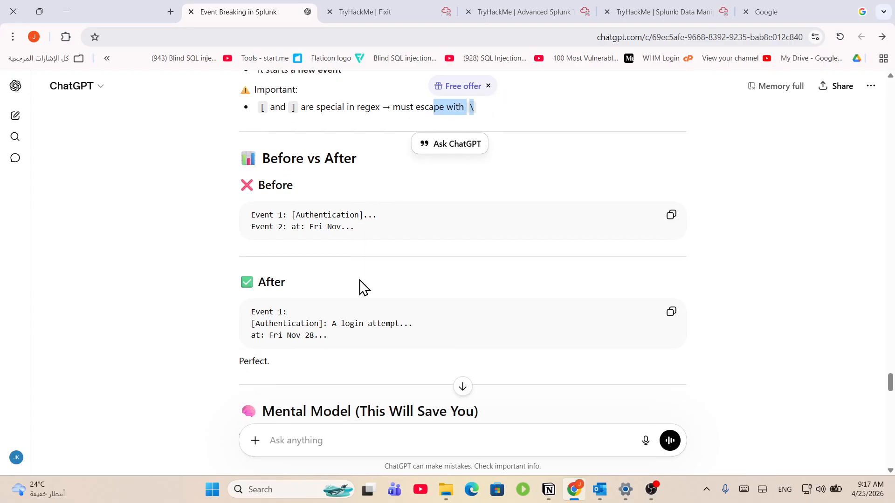
pyautogui.scroll(1, 366, 270)
pyautogui.moveTo(387, 171); pyautogui.dragTo(290, 156)
pyautogui.click(328, 173)
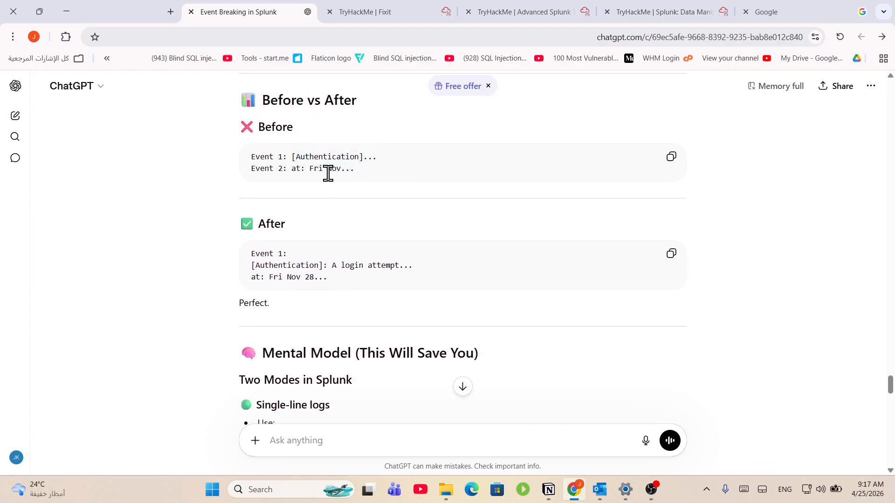
pyautogui.moveTo(344, 280); pyautogui.dragTo(252, 269)
pyautogui.scroll(-1, 447, 247)
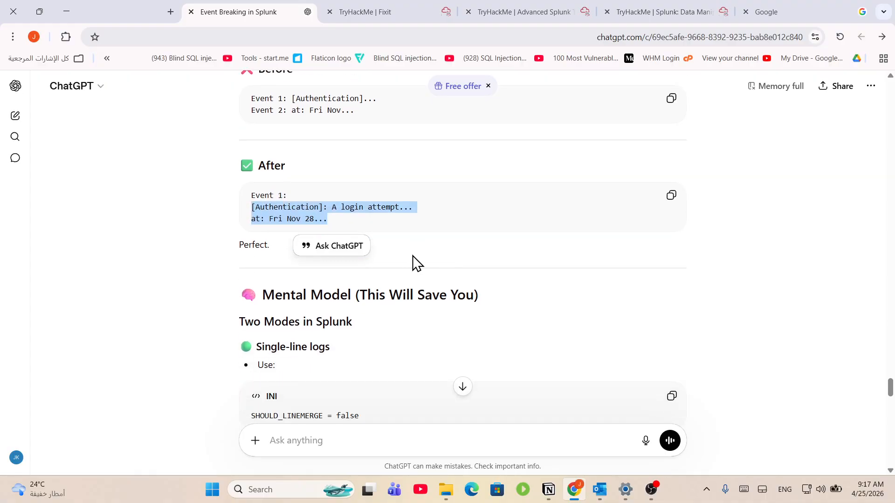
# - Review the "Two Modes in Splunk" settings for single-line and multi-line logs
pyautogui.scroll(-4, 408, 280)
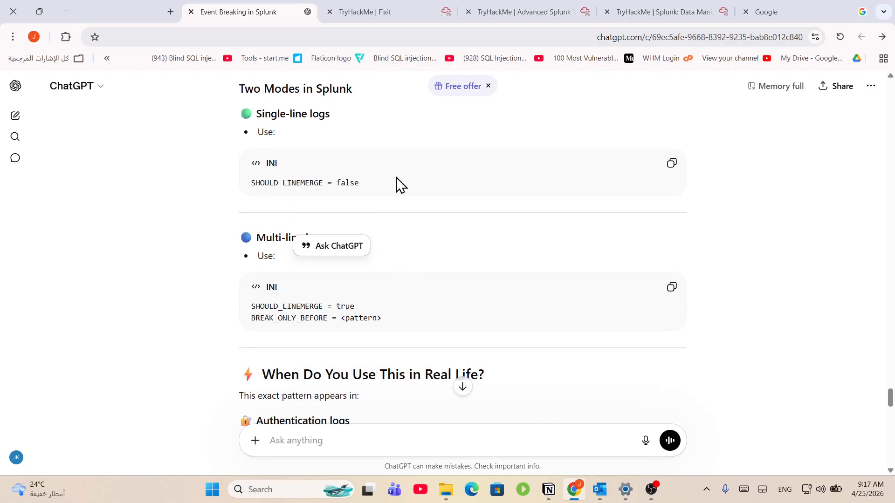
pyautogui.click(356, 185)
pyautogui.scroll(-1, 399, 303)
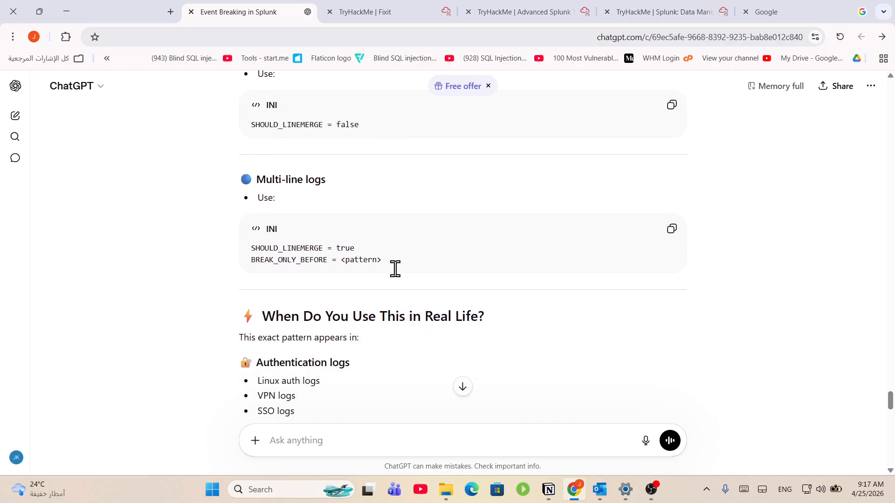
pyautogui.moveTo(395, 269); pyautogui.dragTo(344, 263)
# - Skim the real-life uses and verification sections, and examine the Common Mistakes example on escaping brackets
pyautogui.scroll(-7, 365, 277)
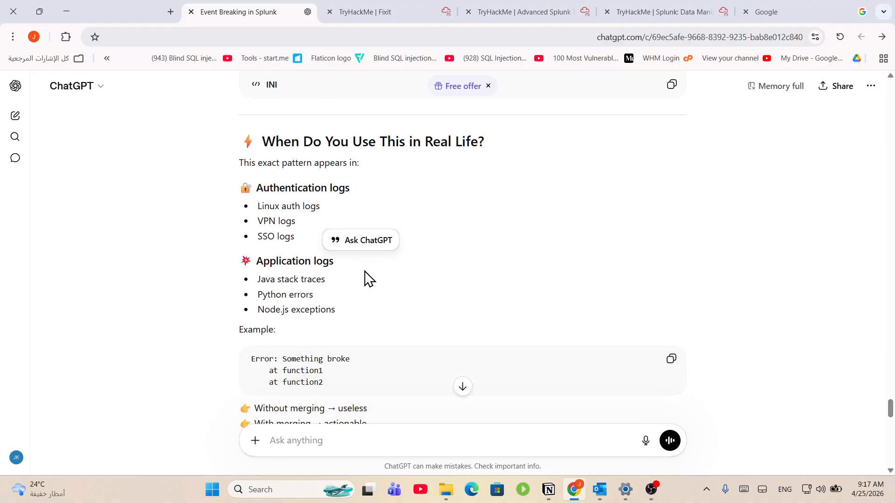
pyautogui.scroll(-4, 416, 280)
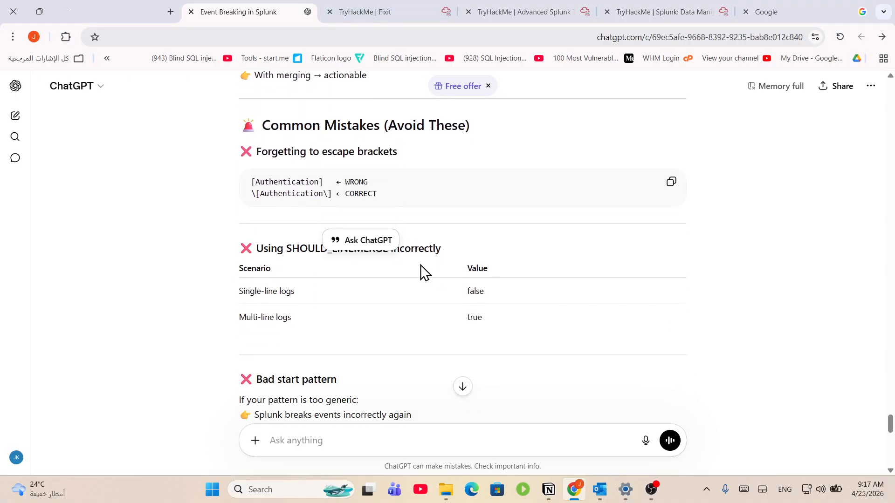
pyautogui.scroll(-3, 420, 254)
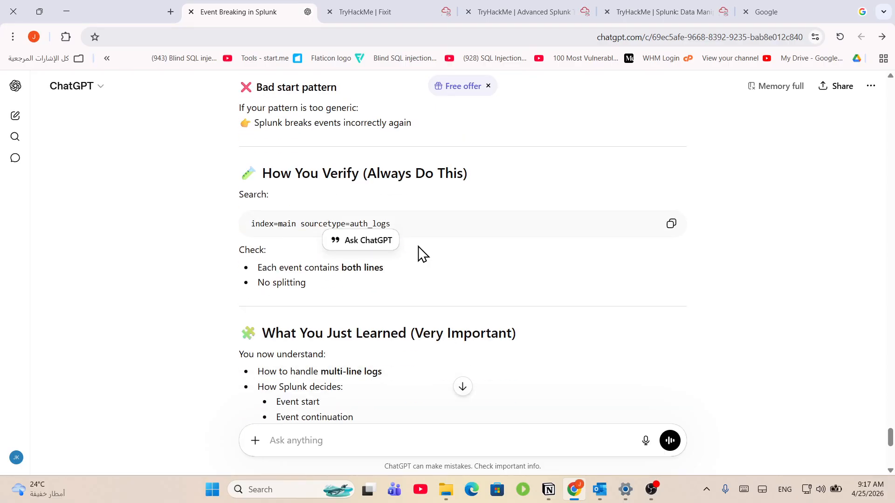
pyautogui.scroll(5, 419, 248)
pyautogui.moveTo(426, 184); pyautogui.dragTo(261, 192)
pyautogui.click(342, 191)
pyautogui.click(324, 196)
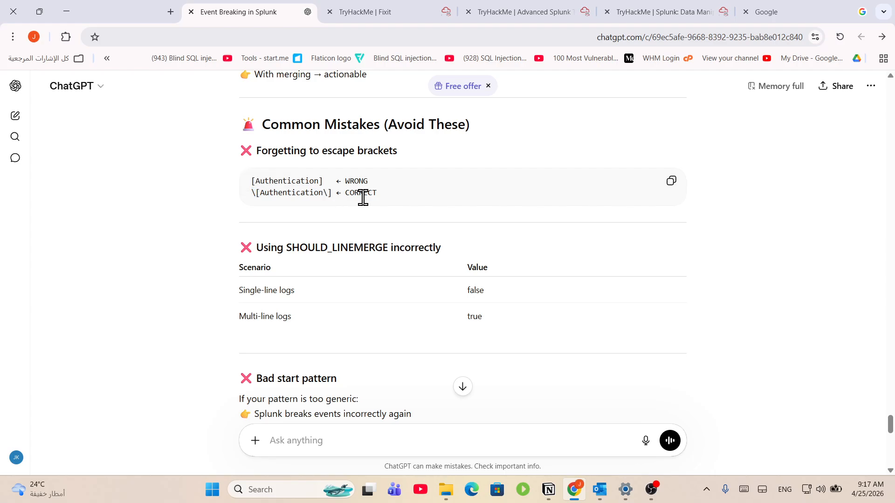
# - Switch to the TryHackMe Splunk: Data Manipulation room and read Task 7's first question about the event boundary setting
pyautogui.click(669, 4)
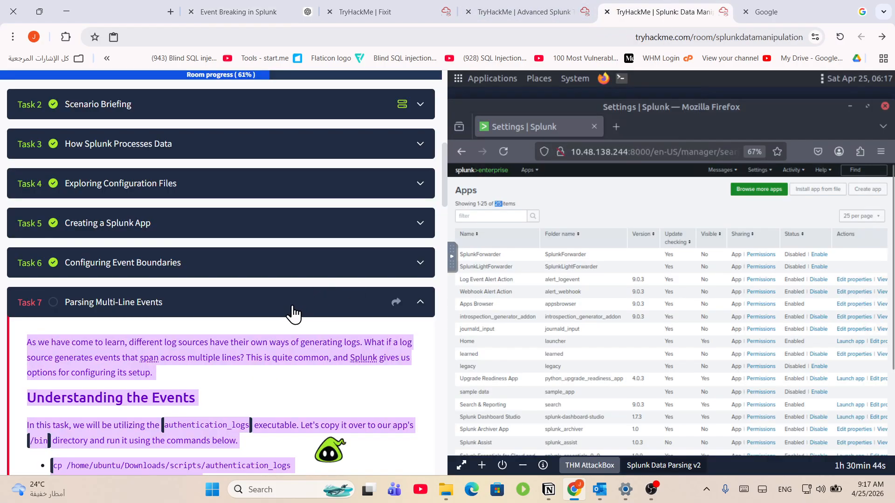
pyautogui.scroll(-20, 296, 312)
pyautogui.click(278, 324)
pyautogui.scroll(-9, 278, 326)
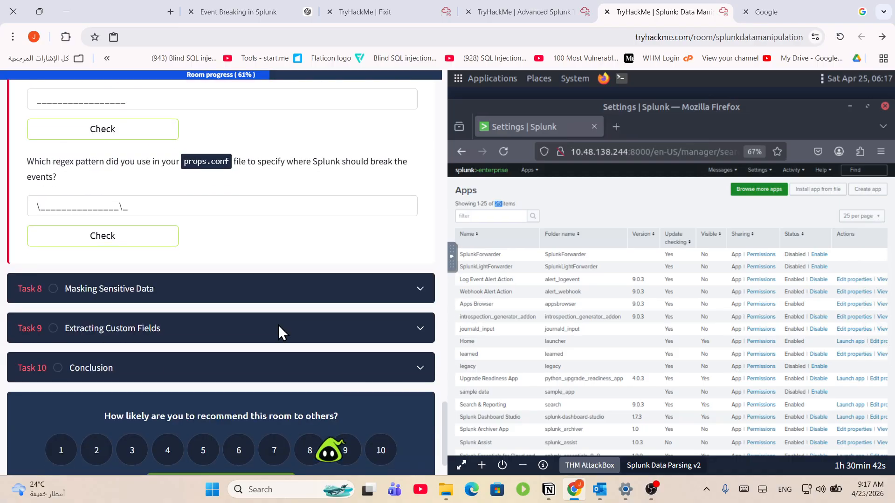
pyautogui.scroll(3, 278, 325)
pyautogui.moveTo(42, 171); pyautogui.dragTo(303, 171)
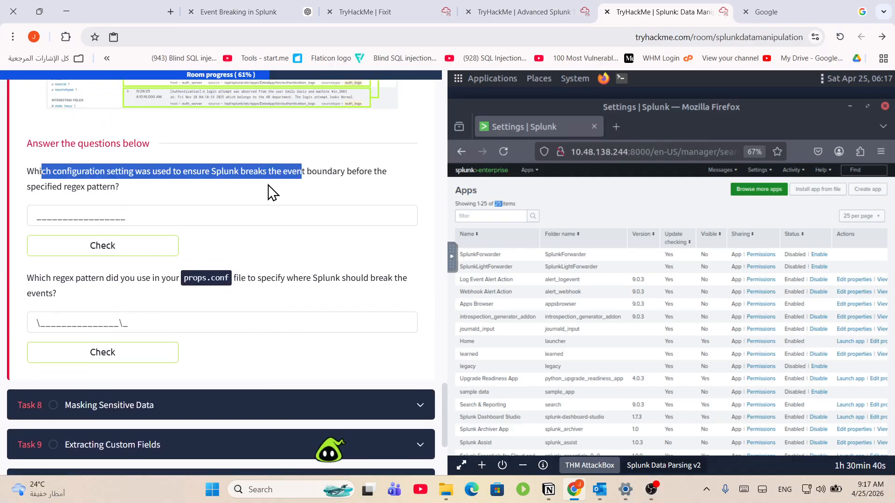
pyautogui.click(186, 186)
pyautogui.moveTo(166, 171); pyautogui.dragTo(383, 191)
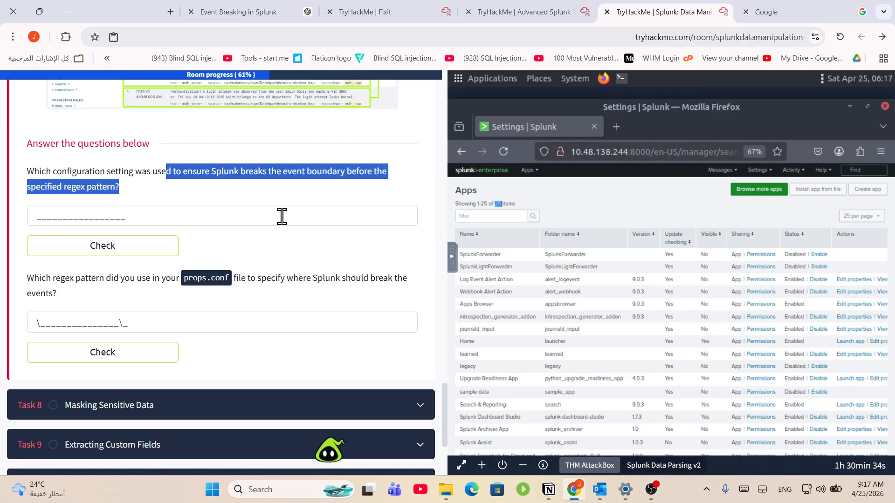
# - Copy the setting name BREAK_ONLY_BEFORE from the auth_logs stanza above "Verifying the Changes" in Task 7
pyautogui.scroll(5, 289, 225)
pyautogui.scroll(4, 307, 252)
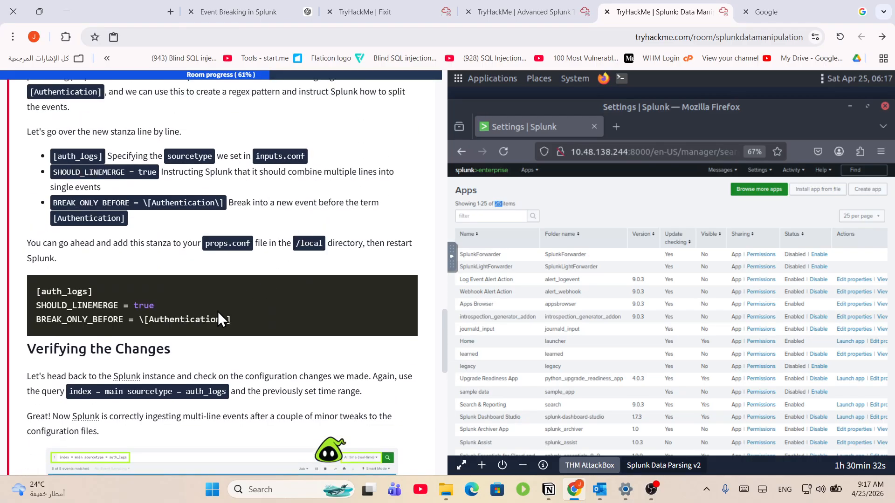
pyautogui.scroll(-7, 219, 322)
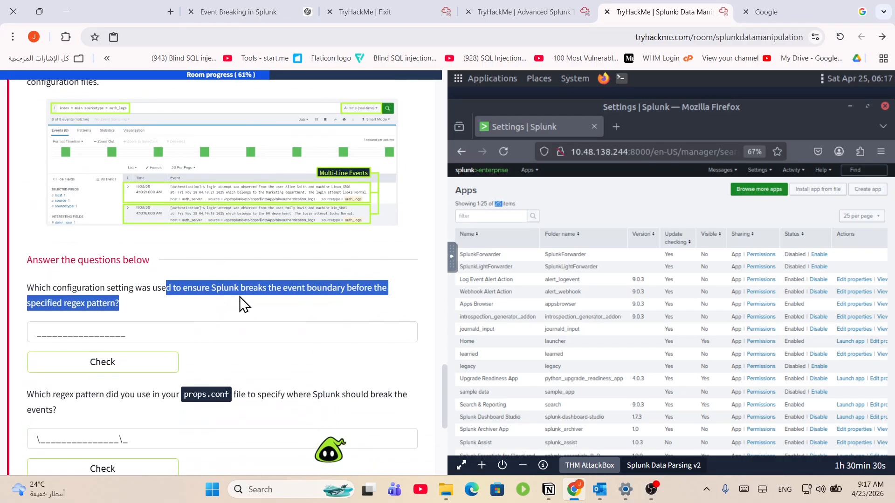
pyautogui.click(223, 286)
pyautogui.scroll(5, 223, 286)
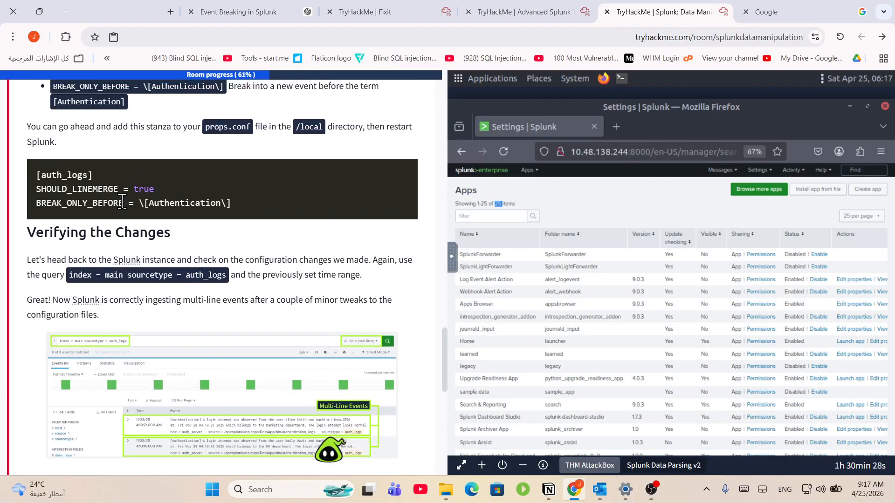
pyautogui.doubleClick(121, 202)
pyautogui.hotkey('ctrl', 'c')
pyautogui.rightClick(80, 203)
pyautogui.scroll(-1, 156, 288)
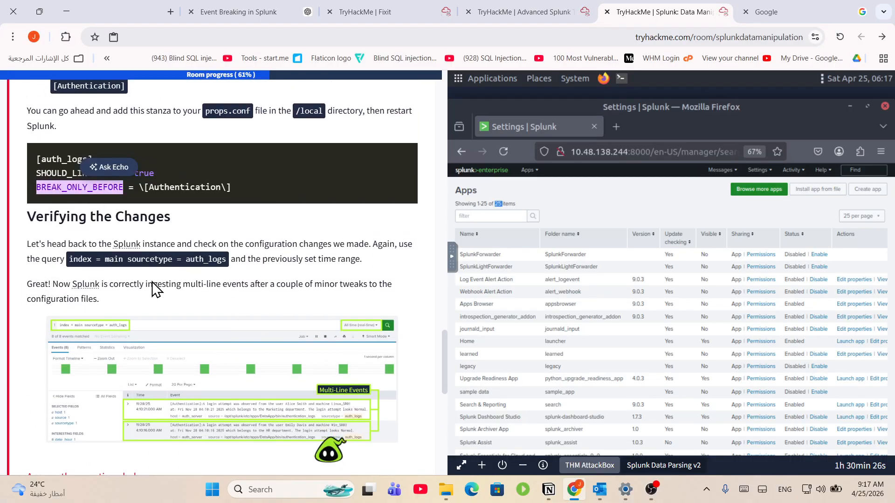
# - Answer Task 7's first question with BREAK_ONLY_BEFORE and submit it for checking
pyautogui.scroll(-5, 156, 288)
pyautogui.scroll(1, 157, 289)
pyautogui.rightClick(145, 159)
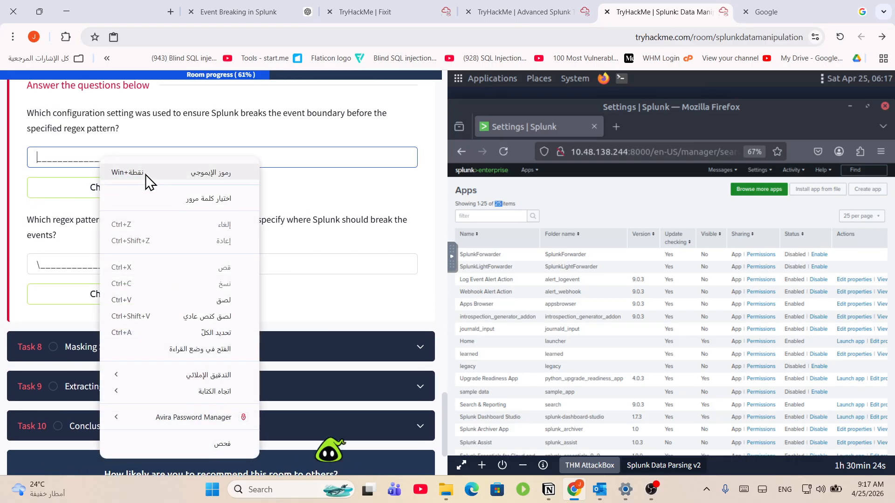
pyautogui.click(201, 300)
pyautogui.click(133, 191)
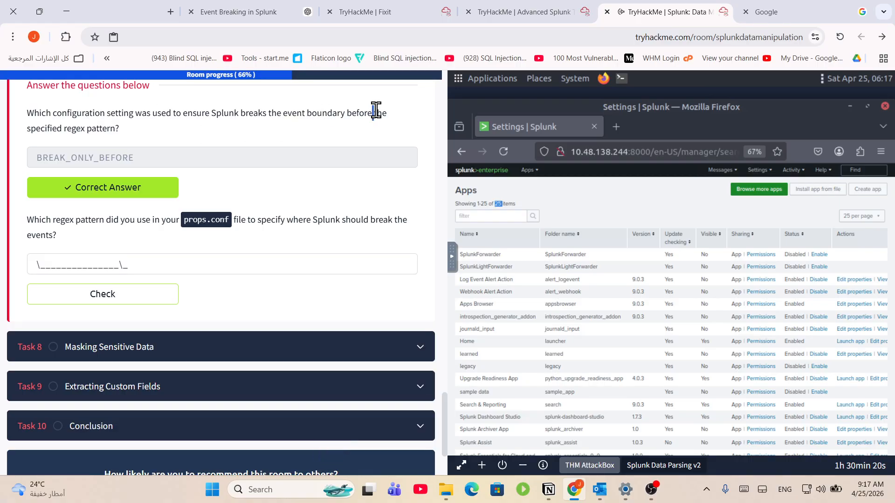
# - Read Task 7's second question about the regex pattern and copy \[Authentication\] from the auth_logs stanza
pyautogui.moveTo(134, 113); pyautogui.dragTo(84, 113)
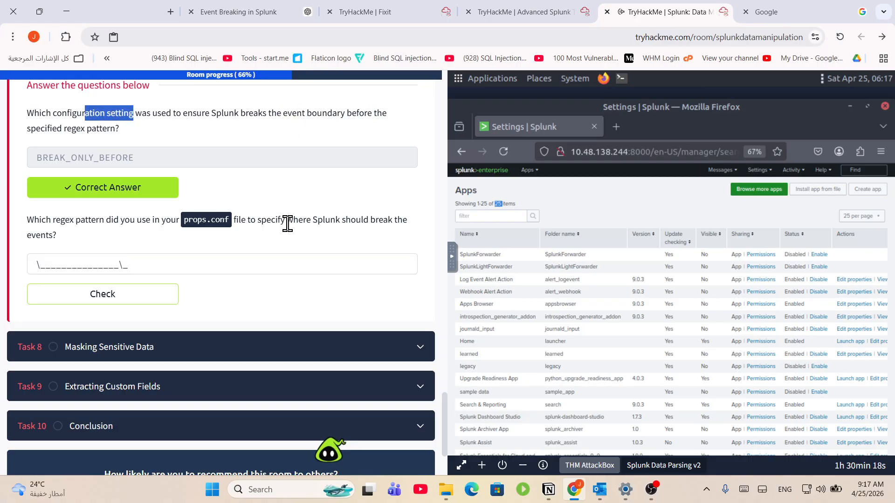
pyautogui.moveTo(59, 220); pyautogui.dragTo(115, 219)
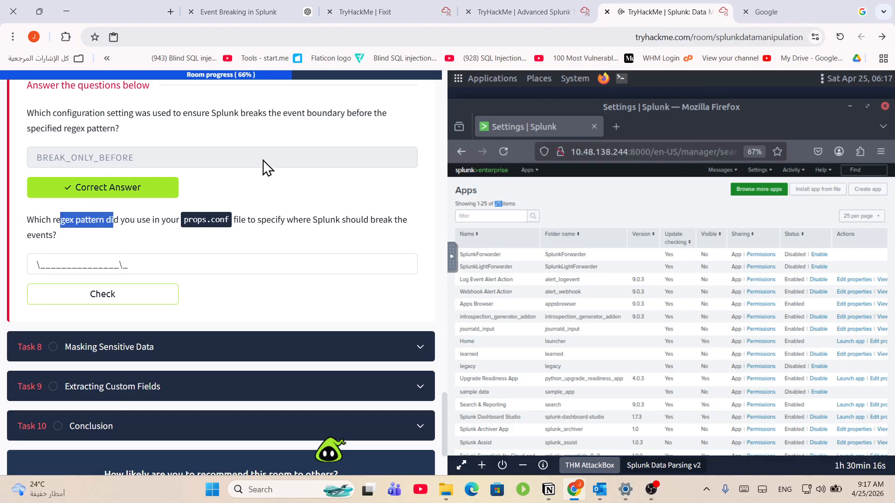
pyautogui.scroll(12, 261, 166)
pyautogui.scroll(1, 249, 215)
pyautogui.moveTo(231, 320); pyautogui.dragTo(139, 320)
pyautogui.rightClick(141, 320)
pyautogui.click(171, 333)
# - Answer Task 7's second question with \[Authentication\] and submit it
pyautogui.scroll(-15, 249, 340)
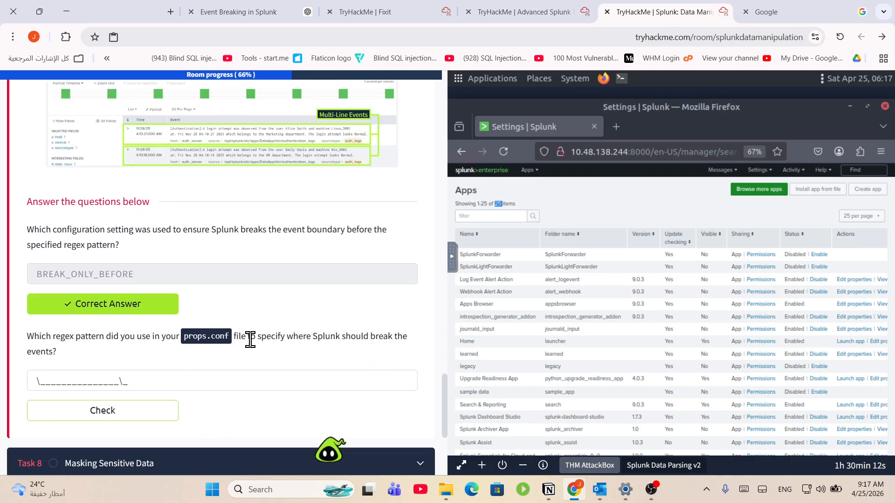
pyautogui.click(116, 147)
pyautogui.rightClick(118, 149)
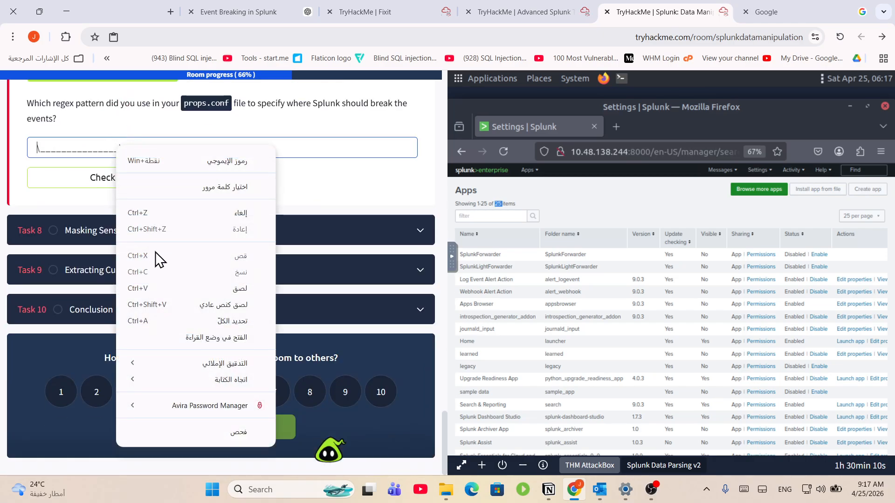
pyautogui.click(201, 286)
pyautogui.press('Return')
# - Review Task 7's submitted answers, open Task 8, Masking Sensitive Data, and read its introduction on compliance standards
pyautogui.click(177, 240)
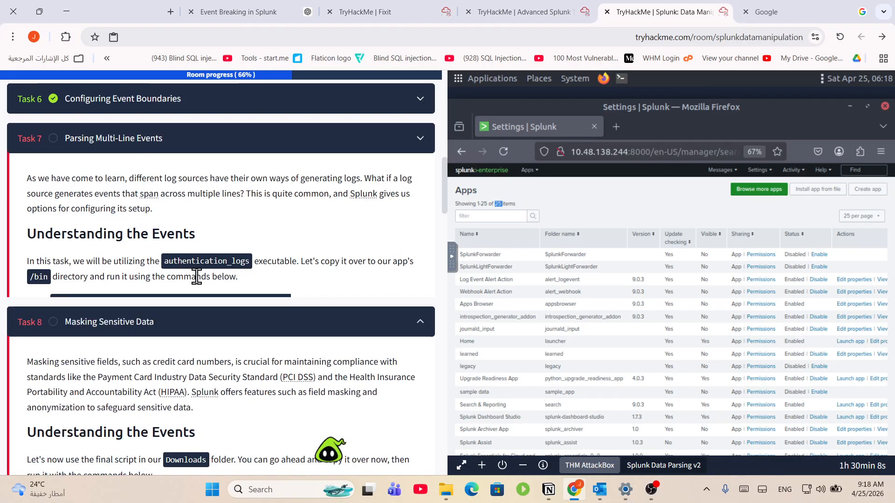
pyautogui.click(170, 106)
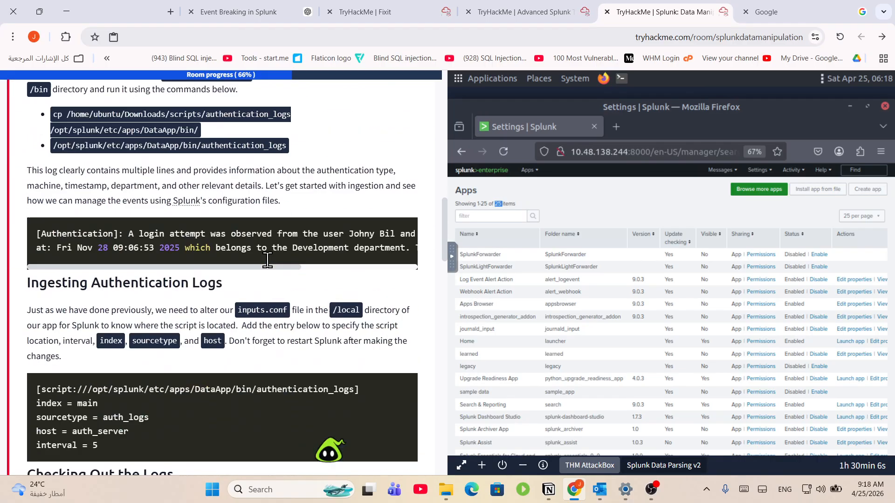
pyautogui.scroll(-7, 270, 254)
pyautogui.scroll(-10, 353, 329)
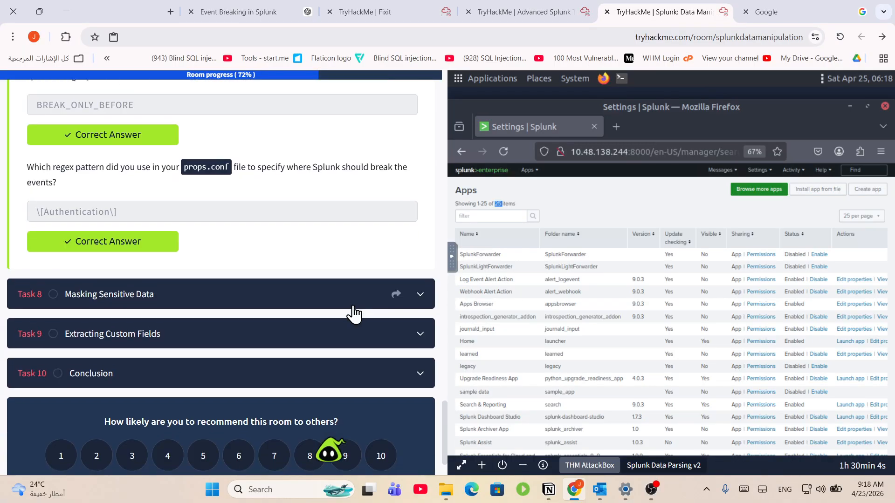
pyautogui.scroll(-2, 206, 176)
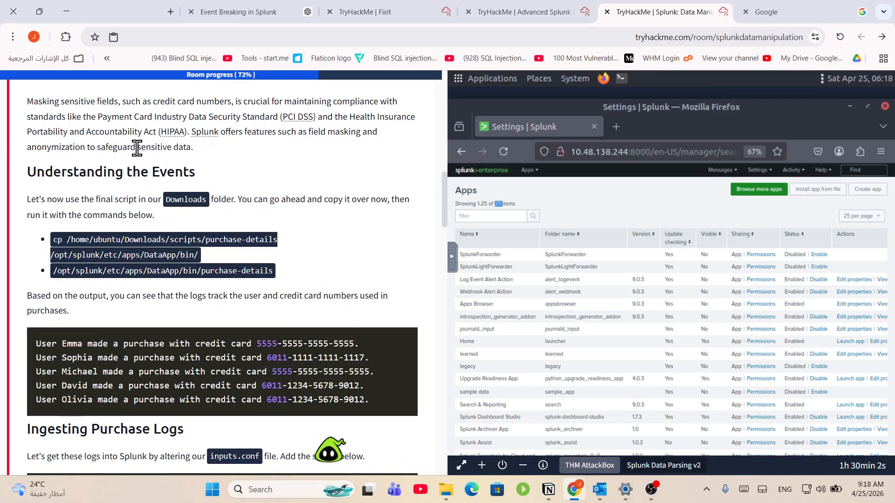
pyautogui.scroll(2, 136, 147)
pyautogui.moveTo(27, 218); pyautogui.dragTo(242, 233)
pyautogui.click(284, 218)
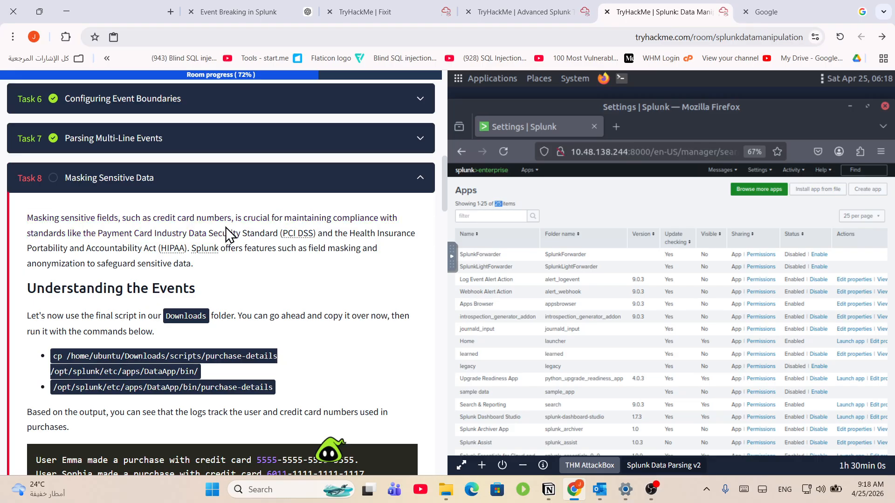
pyautogui.moveTo(178, 218); pyautogui.dragTo(283, 236)
pyautogui.click(281, 219)
pyautogui.moveTo(236, 218); pyautogui.dragTo(369, 219)
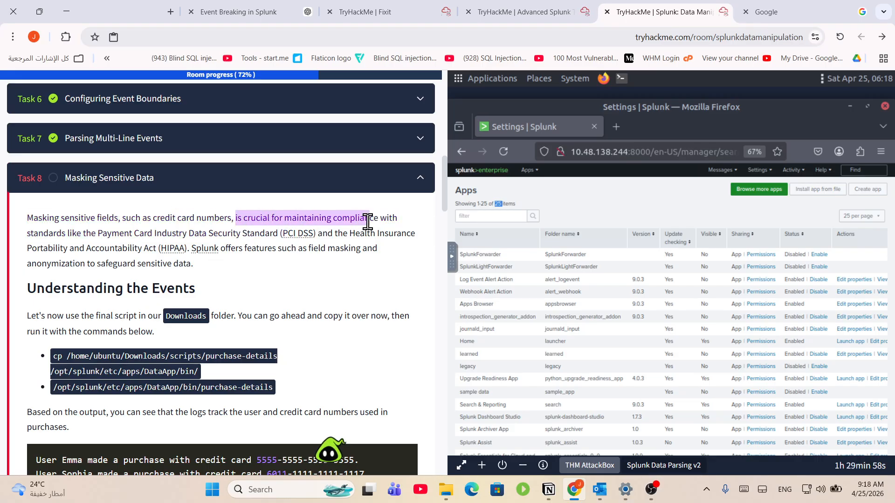
# - Copy Task 8's full lesson text, from the opening paragraph through the masked data screenshot above the questions
pyautogui.moveTo(27, 218); pyautogui.dragTo(351, 208)
pyautogui.scroll(-3, 340, 240)
pyautogui.scroll(-20, 340, 203)
pyautogui.scroll(-5, 329, 206)
pyautogui.scroll(4, 351, 208)
pyautogui.rightClick(343, 154)
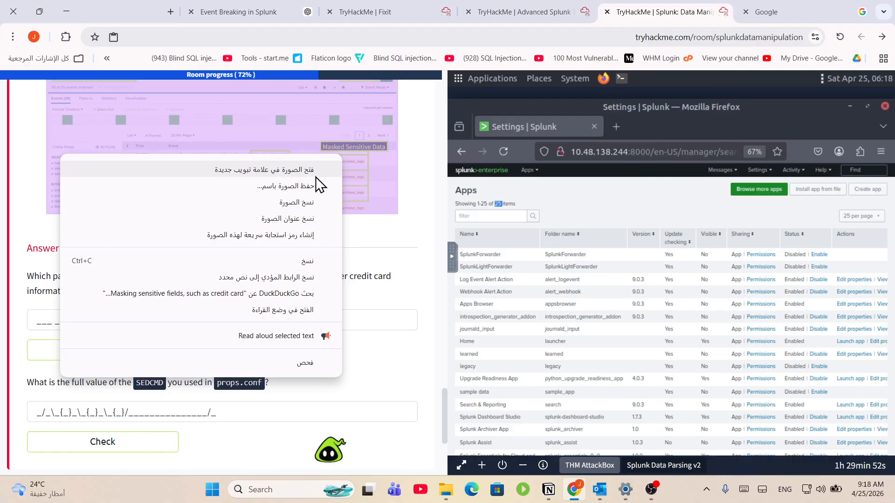
pyautogui.click(307, 262)
# - Switch to the ChatGPT conversation "Event Breaking in Splunk" and send the copied Task 8 text for explanation
pyautogui.click(202, 10)
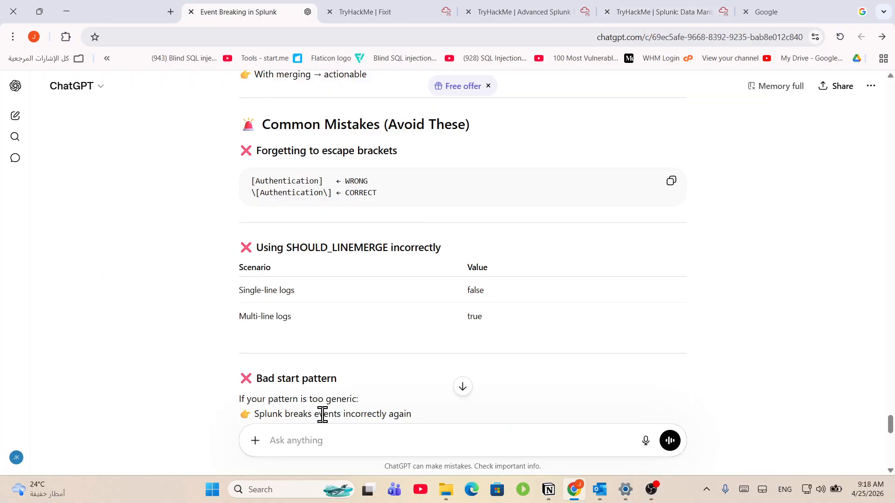
pyautogui.rightClick(319, 446)
pyautogui.click(290, 299)
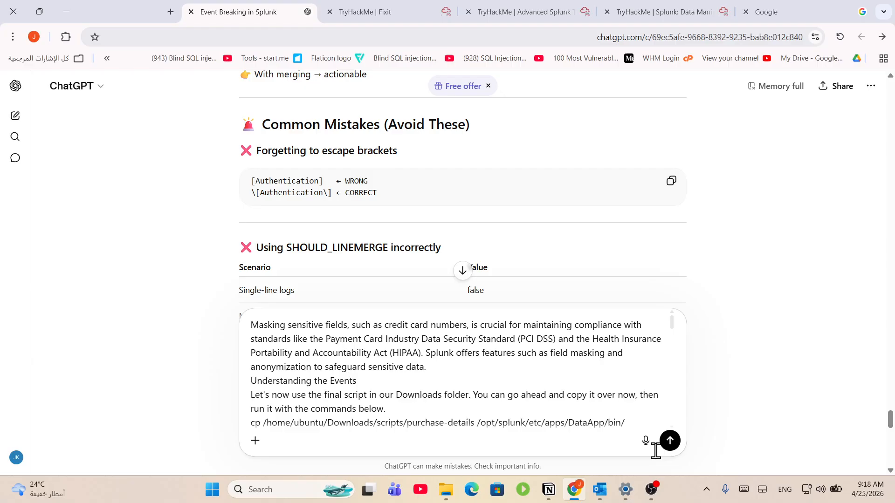
pyautogui.click(670, 440)
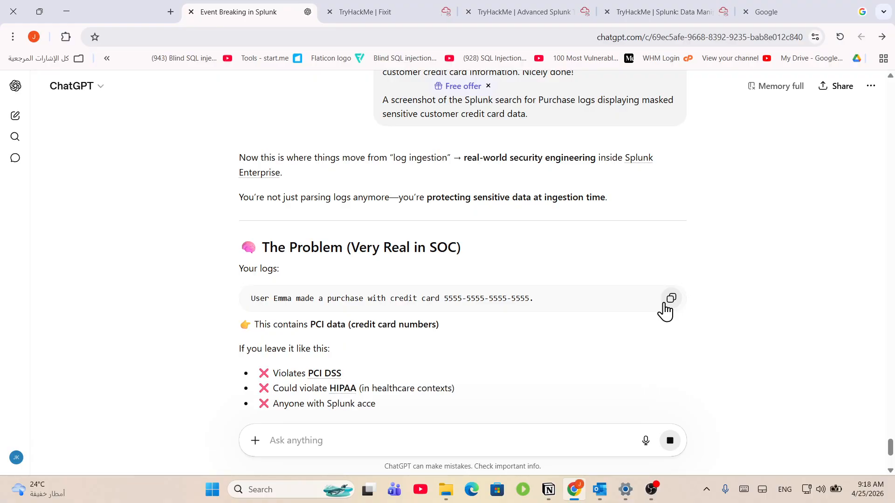
# - Examine the sample purchase log with its credit card data under "The Problem (Very Real in SOC)"
pyautogui.scroll(-2, 325, 231)
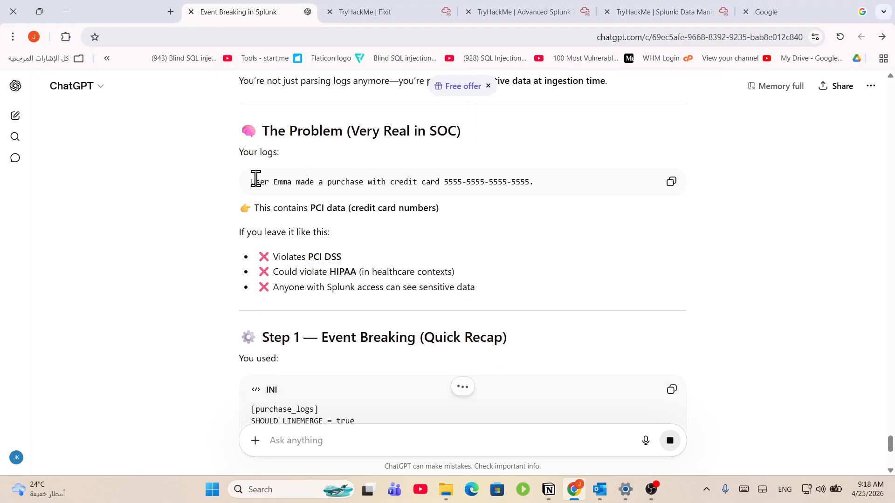
pyautogui.moveTo(256, 179); pyautogui.dragTo(536, 180)
pyautogui.click(354, 185)
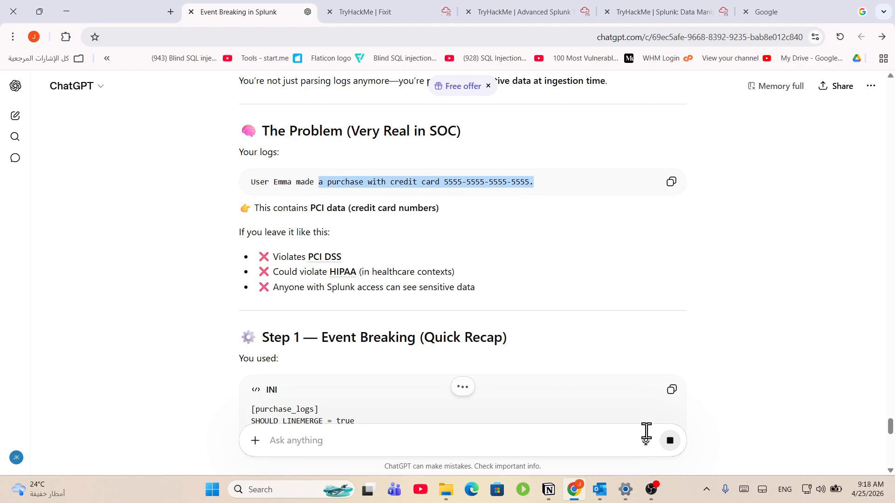
pyautogui.click(651, 489)
pyautogui.click(652, 490)
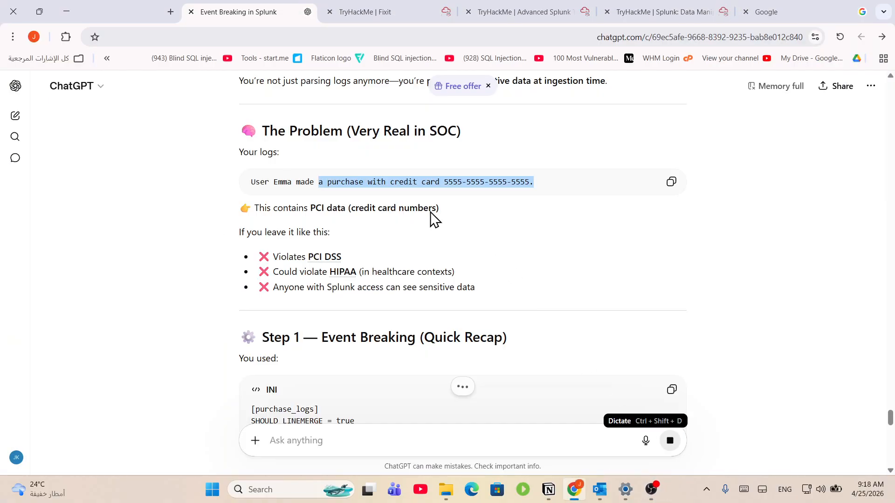
pyautogui.click(417, 194)
pyautogui.moveTo(391, 182); pyautogui.dragTo(540, 187)
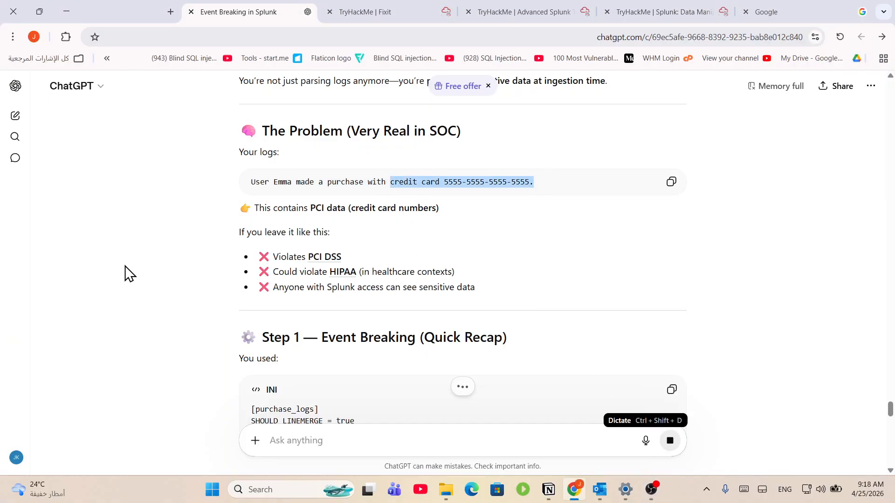
# - Read the listed PCI DSS, HIPAA and access risks of leaving the card data unmasked
pyautogui.moveTo(241, 232)
pyautogui.mouseDown()
pyautogui.moveTo(335, 233)
pyautogui.moveTo(236, 235)
pyautogui.mouseUp()
pyautogui.click(341, 238)
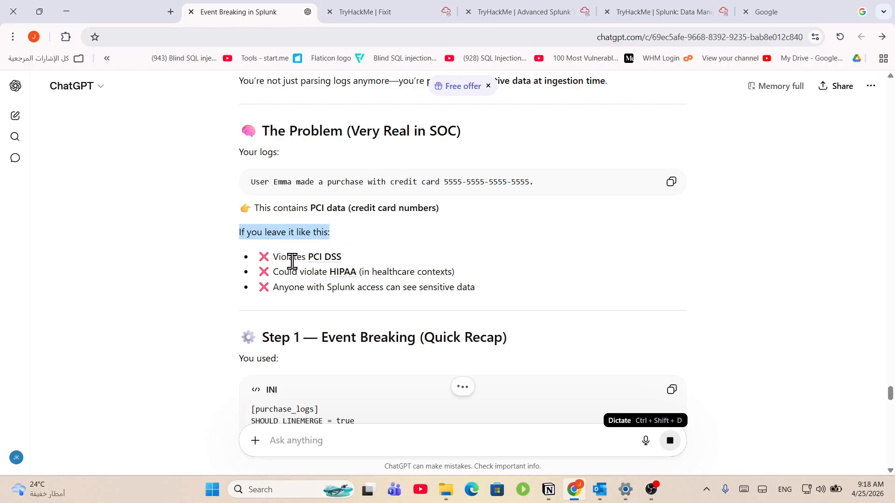
pyautogui.moveTo(274, 258); pyautogui.dragTo(379, 276)
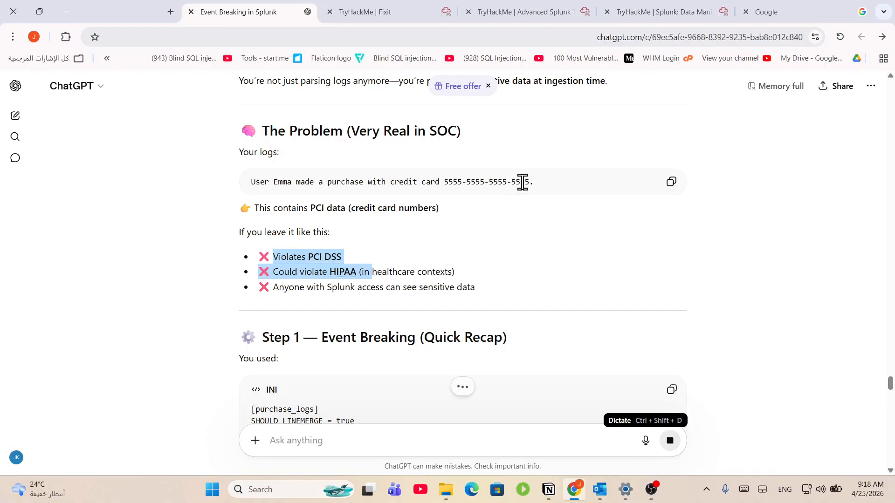
pyautogui.click(295, 283)
pyautogui.moveTo(301, 272); pyautogui.dragTo(441, 276)
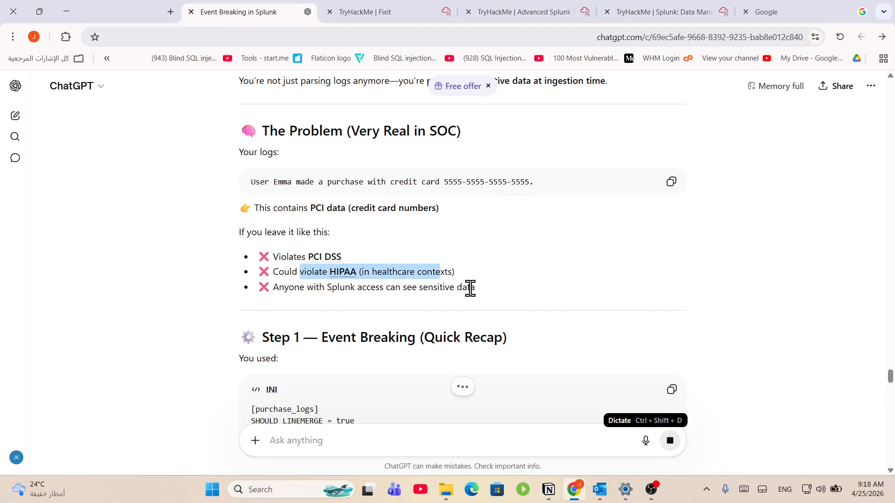
pyautogui.moveTo(483, 296); pyautogui.dragTo(313, 300)
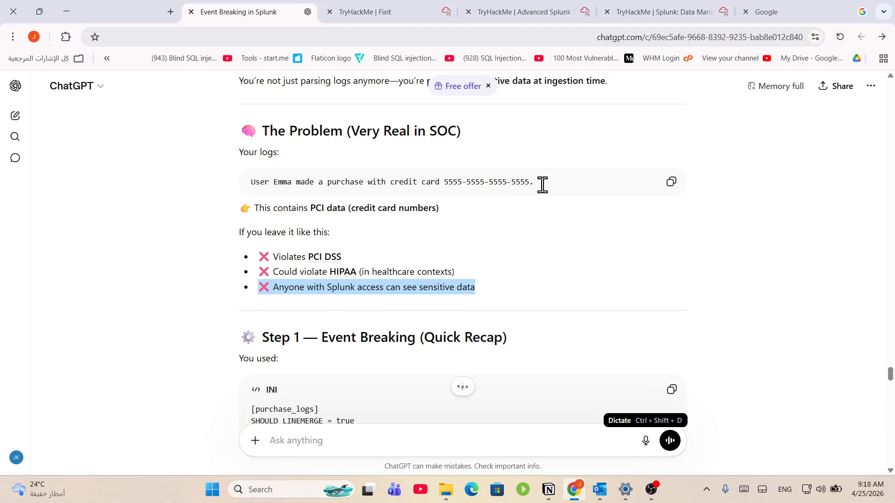
pyautogui.moveTo(538, 183); pyautogui.dragTo(423, 194)
pyautogui.scroll(-2, 376, 207)
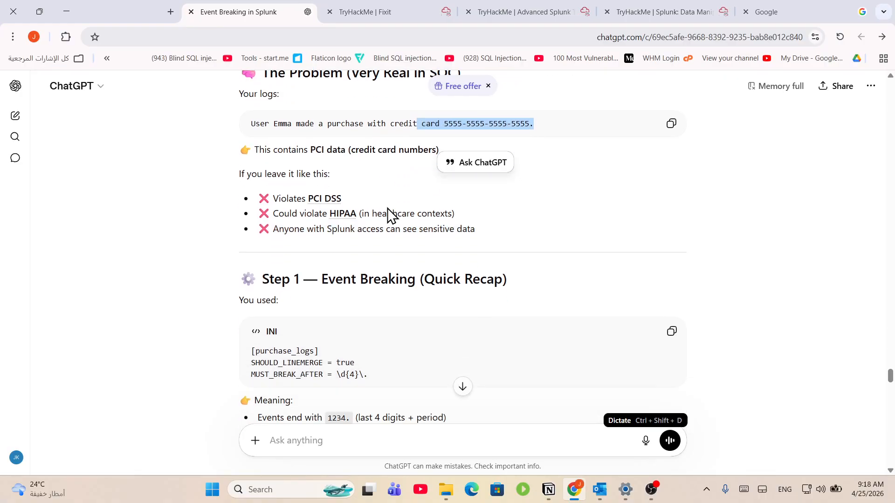
pyautogui.moveTo(320, 221); pyautogui.dragTo(473, 224)
pyautogui.click(462, 266)
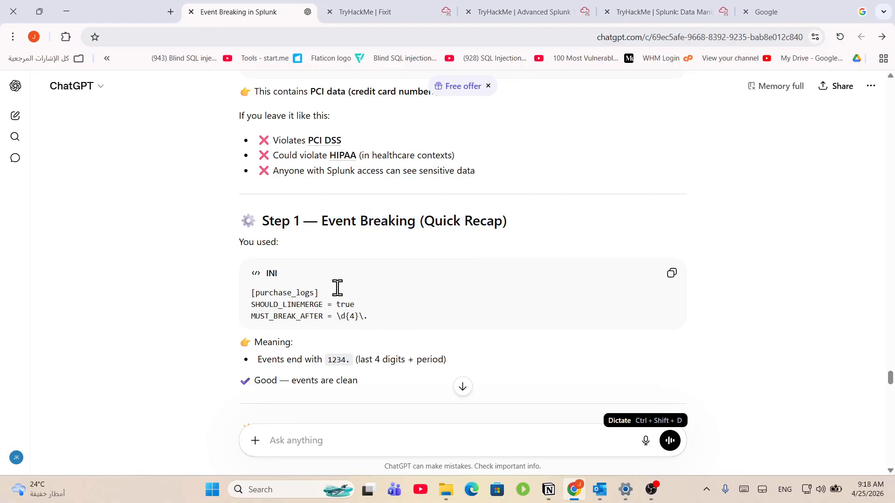
# - Study the purchase_logs stanza and its meaning under "Step 1 — Event Breaking (Quick Recap)"
pyautogui.moveTo(254, 290); pyautogui.dragTo(297, 306)
pyautogui.click(373, 320)
pyautogui.click(391, 315)
pyautogui.scroll(-2, 347, 315)
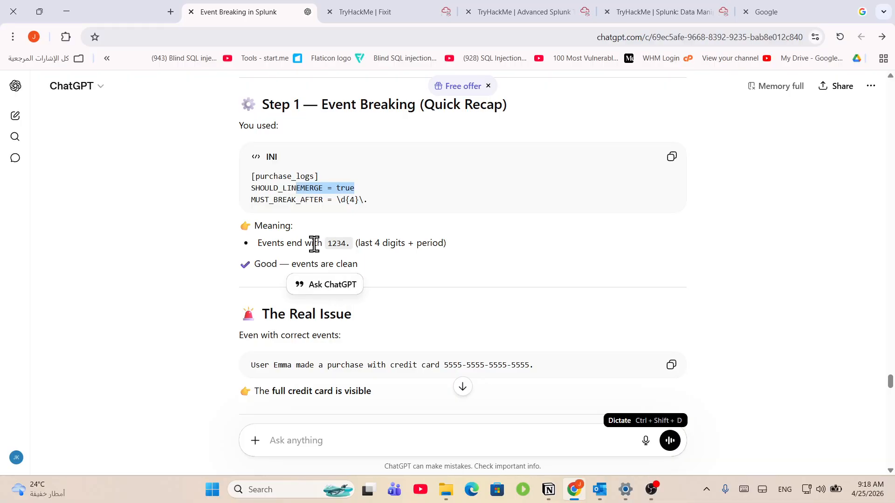
pyautogui.moveTo(360, 243); pyautogui.dragTo(445, 256)
pyautogui.click(430, 255)
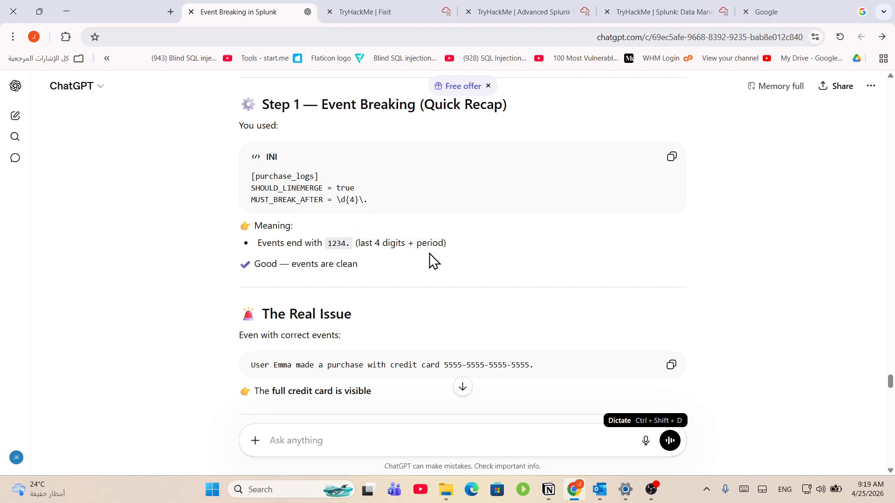
pyautogui.moveTo(366, 261); pyautogui.dragTo(264, 279)
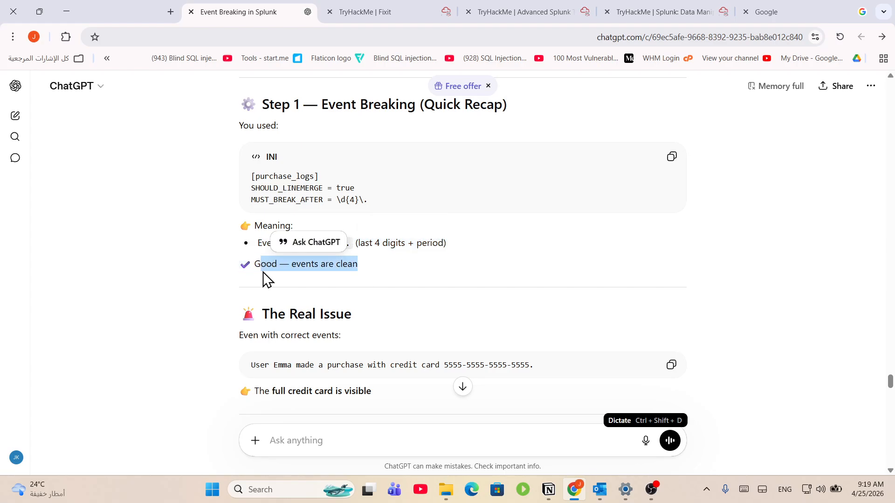
pyautogui.click(330, 293)
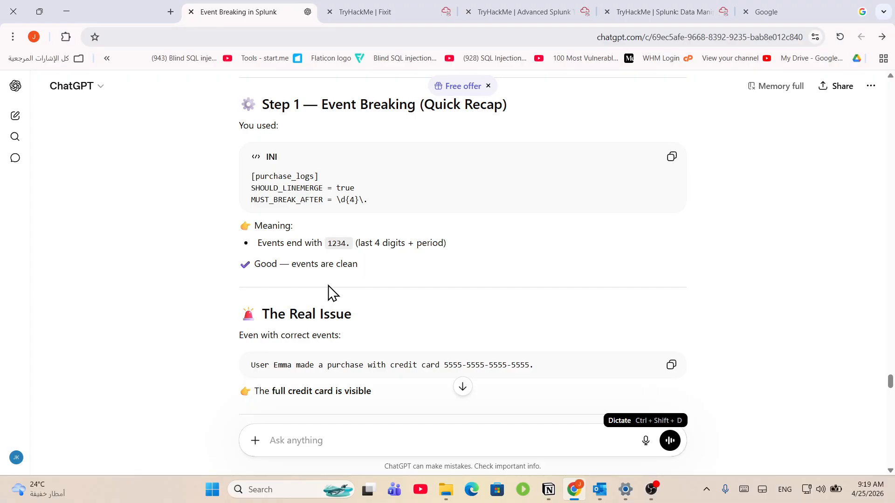
# - Read "The Real Issue" section about card data exposure in correctly broken events
pyautogui.scroll(-3, 339, 280)
pyautogui.moveTo(343, 219); pyautogui.dragTo(280, 219)
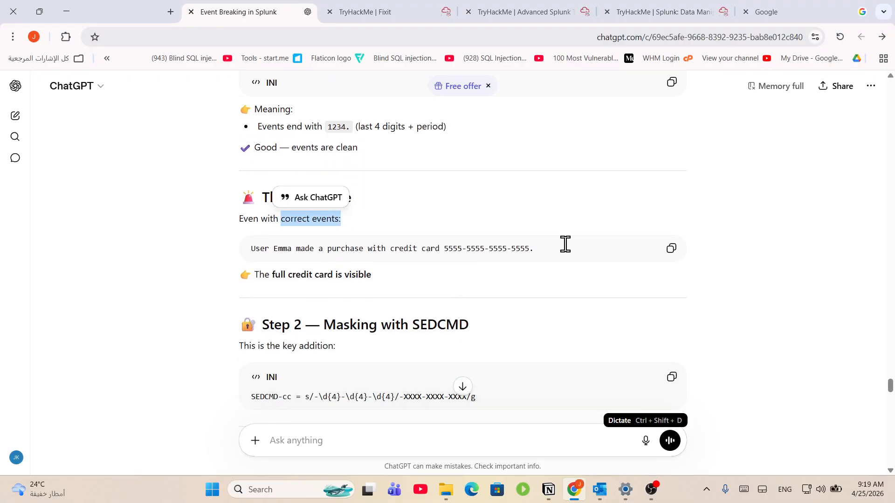
pyautogui.moveTo(564, 244); pyautogui.dragTo(242, 256)
pyautogui.moveTo(372, 279); pyautogui.dragTo(316, 272)
pyautogui.moveTo(329, 235); pyautogui.dragTo(270, 218)
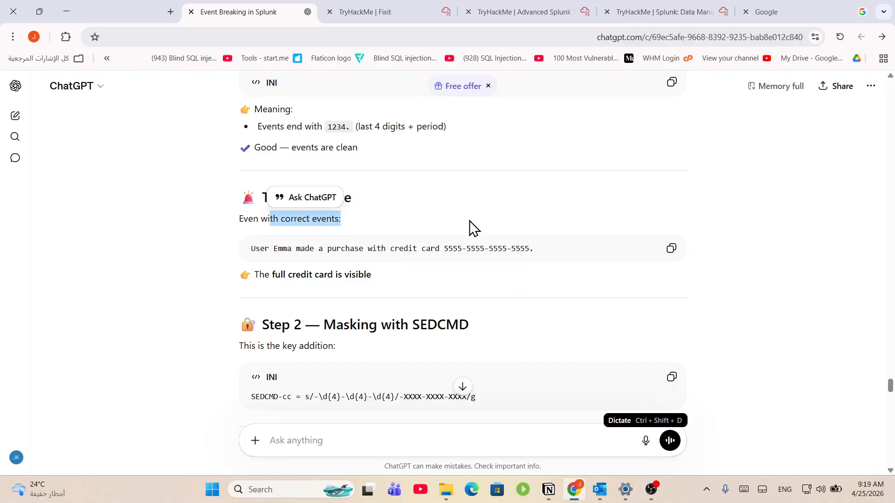
# - Re-examine the MUST_BREAK_AFTER regex \d{4}\. in Step 1 and compare it with the sample purchase log
pyautogui.scroll(1, 436, 235)
pyautogui.scroll(1, 374, 188)
pyautogui.moveTo(369, 199)
pyautogui.mouseDown()
pyautogui.moveTo(344, 200)
pyautogui.moveTo(370, 208)
pyautogui.mouseUp()
pyautogui.click(346, 204)
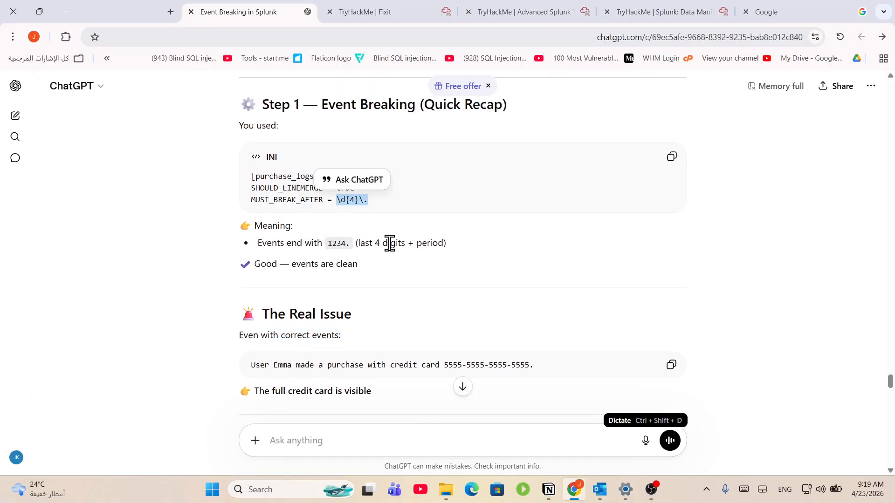
pyautogui.scroll(-1, 457, 281)
pyautogui.scroll(1, 430, 257)
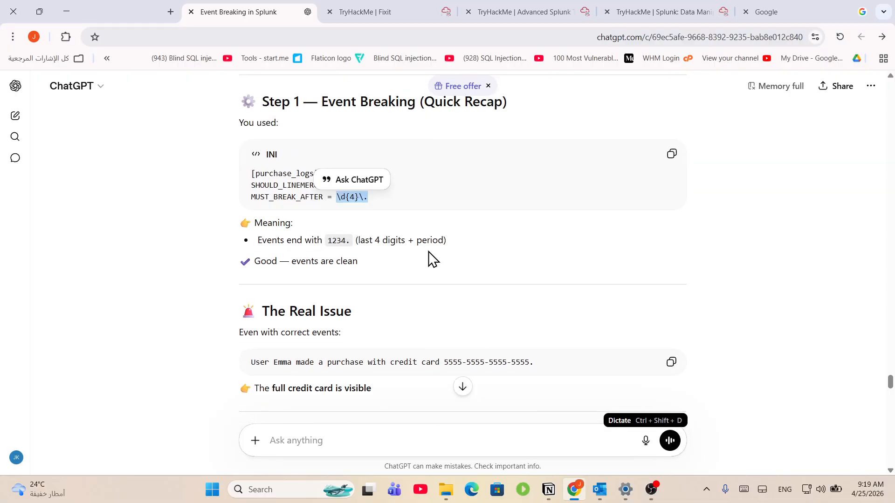
pyautogui.scroll(-5, 431, 257)
pyautogui.scroll(6, 417, 251)
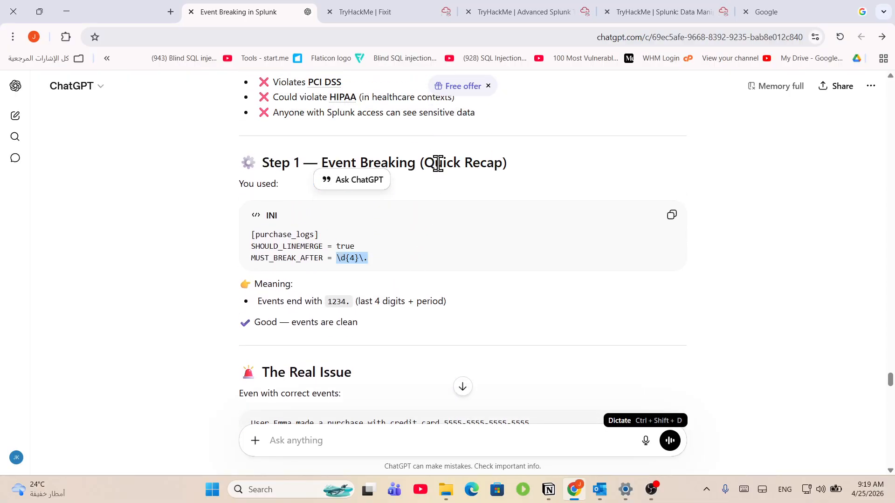
# - Study the SEDCMD-cc setting under "Step 2 — Masking with SEDCMD"
pyautogui.scroll(-6, 414, 249)
pyautogui.moveTo(320, 217); pyautogui.dragTo(489, 236)
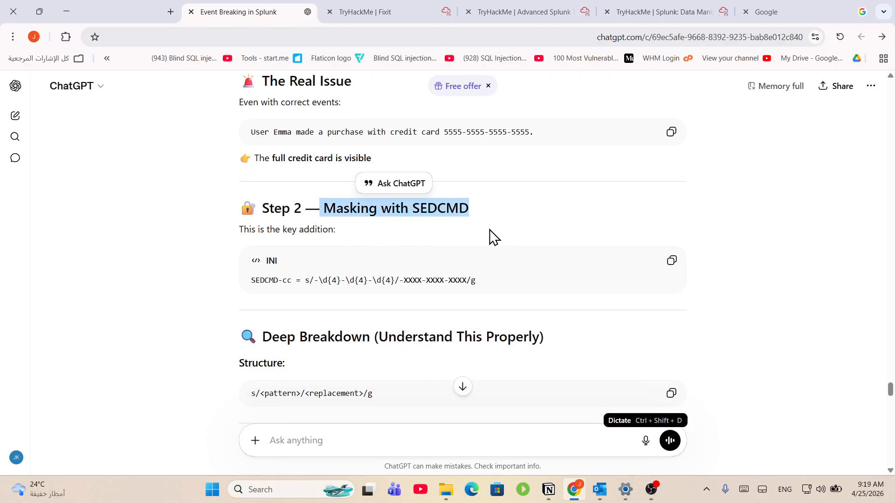
pyautogui.click(470, 229)
pyautogui.moveTo(440, 209); pyautogui.dragTo(459, 211)
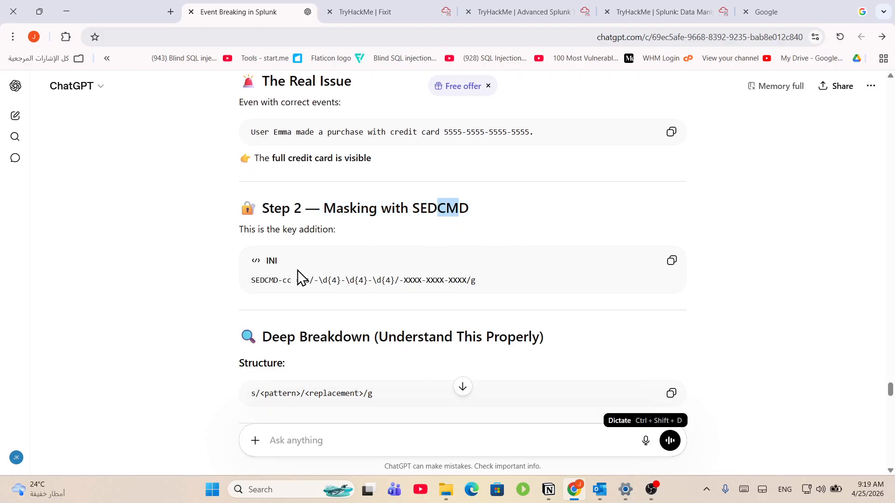
pyautogui.moveTo(239, 230); pyautogui.dragTo(329, 230)
pyautogui.scroll(-1, 345, 262)
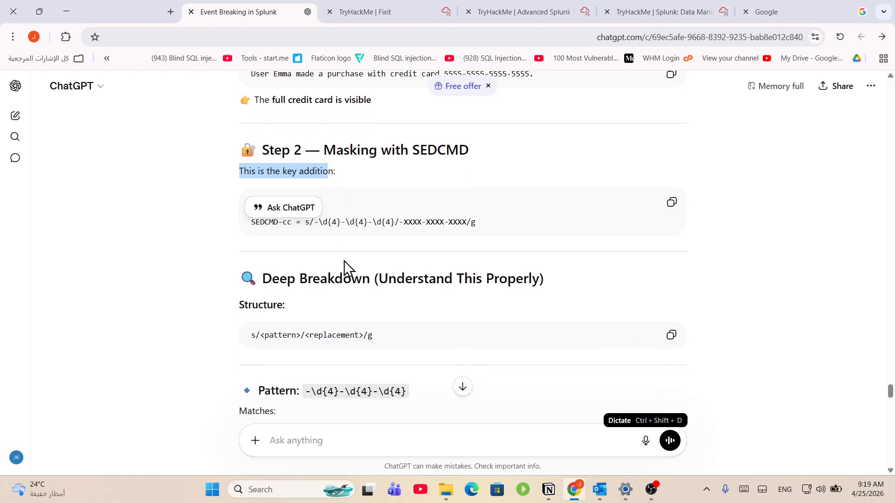
pyautogui.click(357, 223)
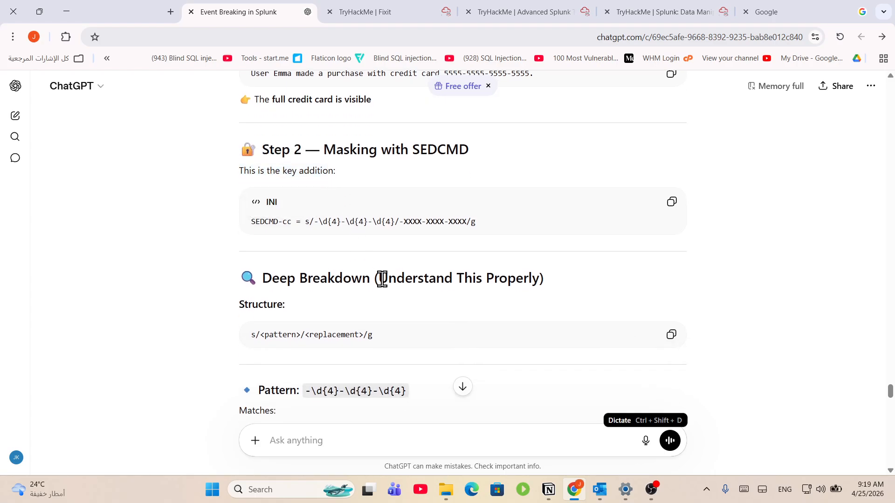
# - Read the "Deep Breakdown" of the SEDCMD structure and what the pattern -\d{4}-\d{4}-\d{4} matches
pyautogui.scroll(-1, 379, 279)
pyautogui.scroll(-1, 380, 349)
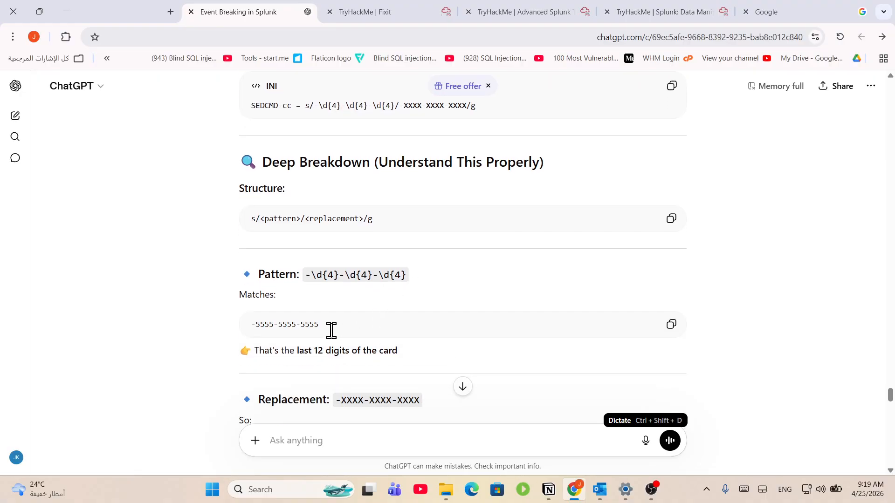
pyautogui.doubleClick(312, 325)
pyautogui.moveTo(295, 354); pyautogui.dragTo(410, 364)
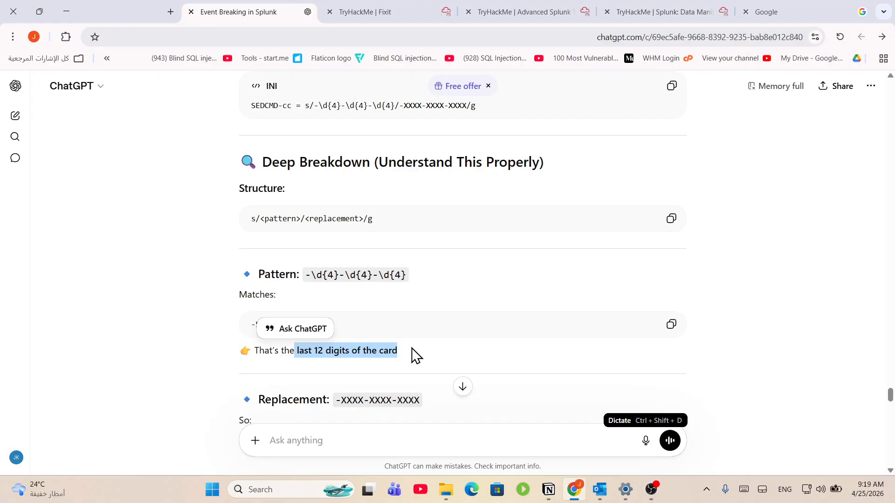
pyautogui.click(406, 334)
pyautogui.scroll(-2, 410, 343)
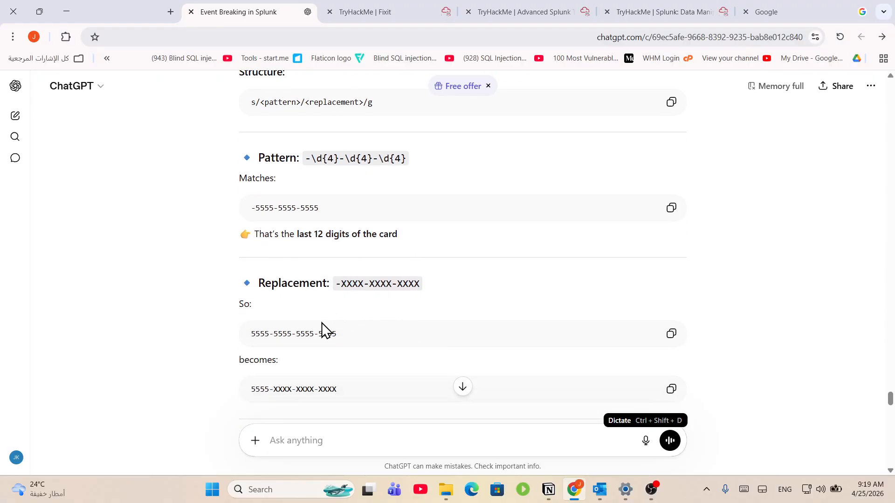
pyautogui.scroll(-1, 342, 333)
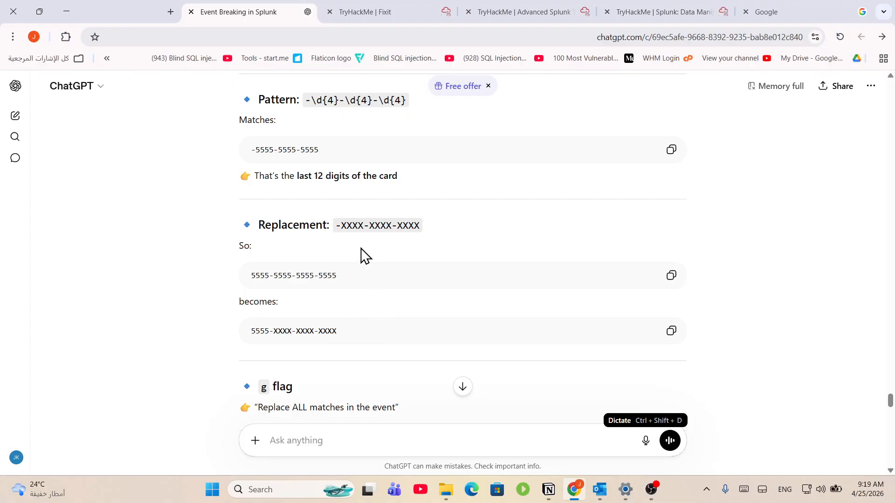
# - Study the -XXXX-XXXX-XXXX replacement example and the meaning of the g flag
pyautogui.moveTo(343, 223); pyautogui.dragTo(403, 225)
pyautogui.scroll(2, 362, 323)
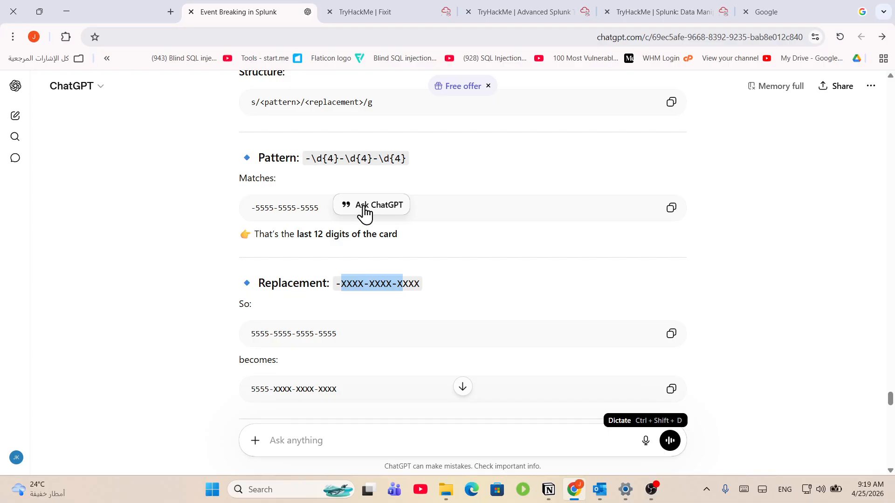
pyautogui.scroll(1, 326, 164)
pyautogui.scroll(-4, 393, 347)
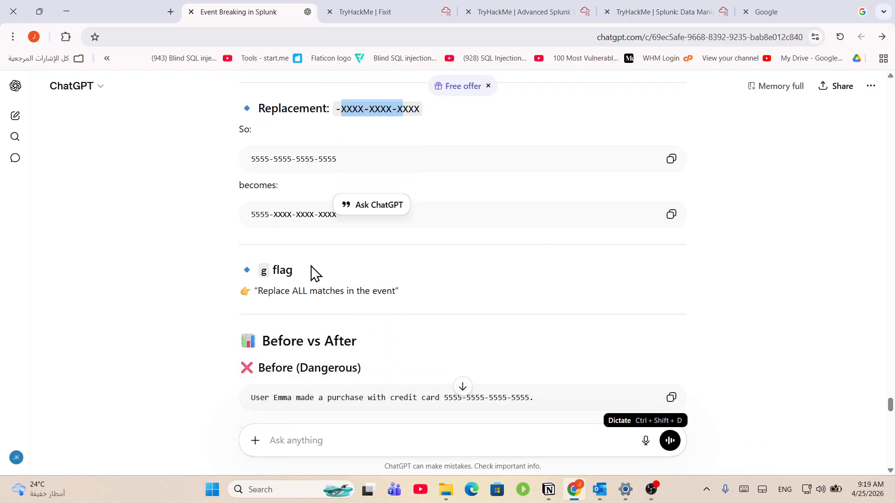
pyautogui.moveTo(293, 292)
pyautogui.mouseDown()
pyautogui.moveTo(401, 300)
pyautogui.moveTo(303, 289)
pyautogui.mouseUp()
pyautogui.scroll(2, 337, 229)
pyautogui.scroll(-5, 337, 229)
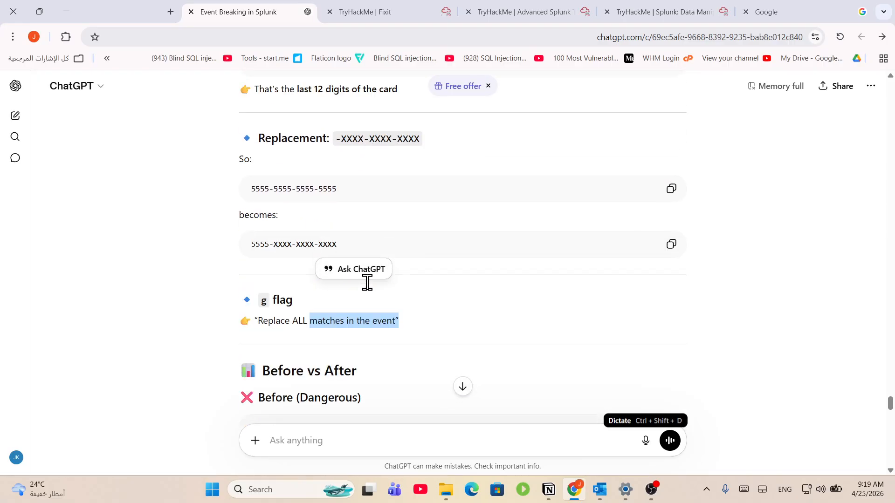
pyautogui.click(325, 205)
pyautogui.scroll(-3, 325, 205)
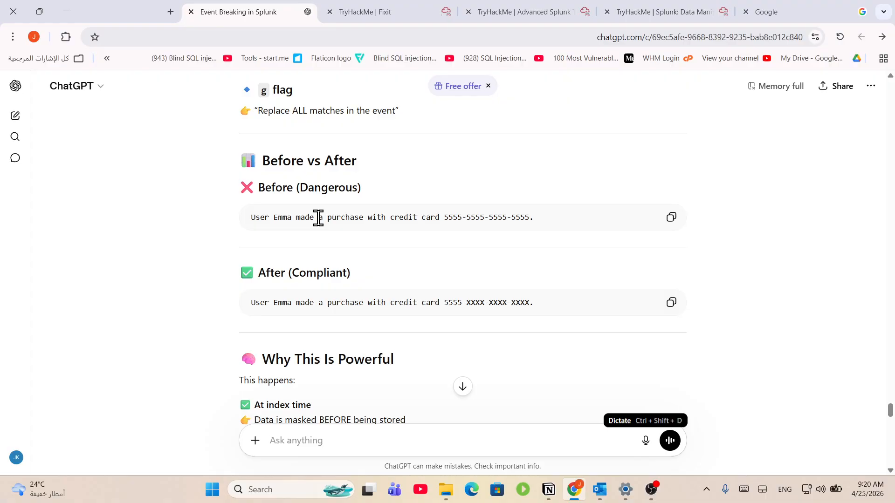
# - Compare the "Before vs After" purchase events and read why masking at index time is powerful
pyautogui.moveTo(377, 165); pyautogui.dragTo(535, 165)
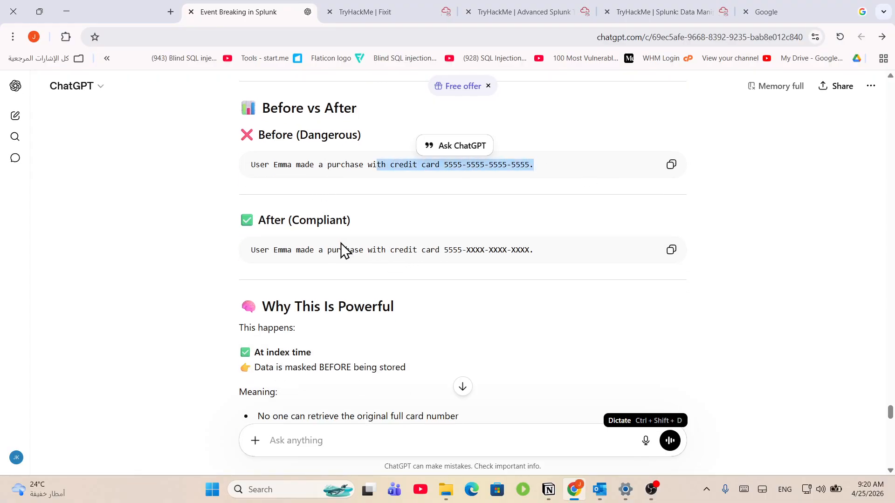
pyautogui.moveTo(254, 252); pyautogui.dragTo(449, 252)
pyautogui.scroll(-3, 468, 316)
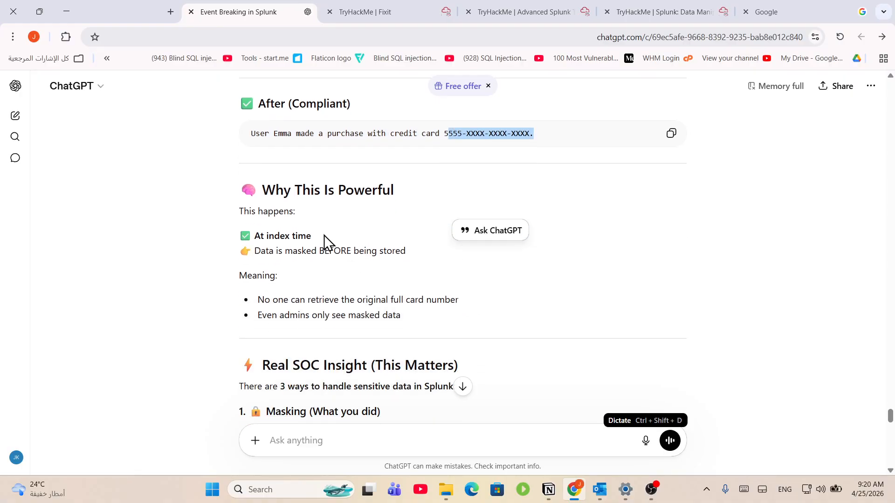
pyautogui.moveTo(262, 235); pyautogui.dragTo(311, 236)
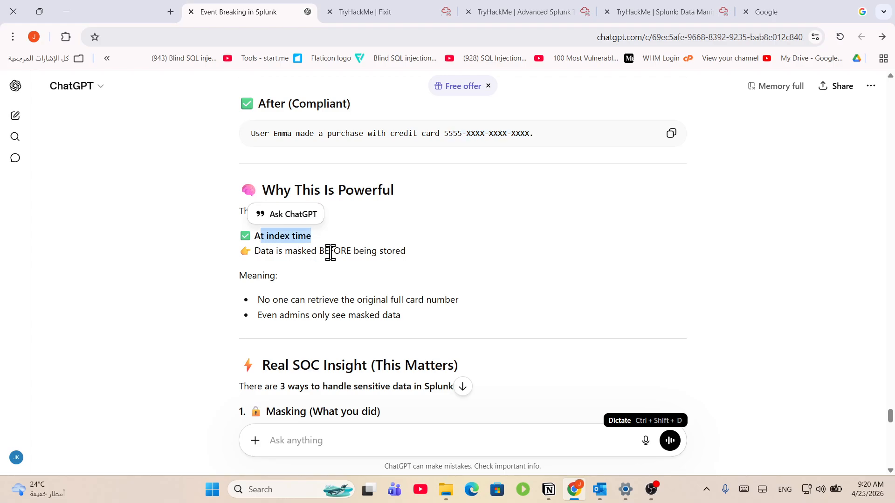
pyautogui.moveTo(255, 251); pyautogui.dragTo(269, 267)
pyautogui.moveTo(288, 298); pyautogui.dragTo(274, 317)
pyautogui.scroll(-1, 376, 260)
pyautogui.scroll(7, 376, 261)
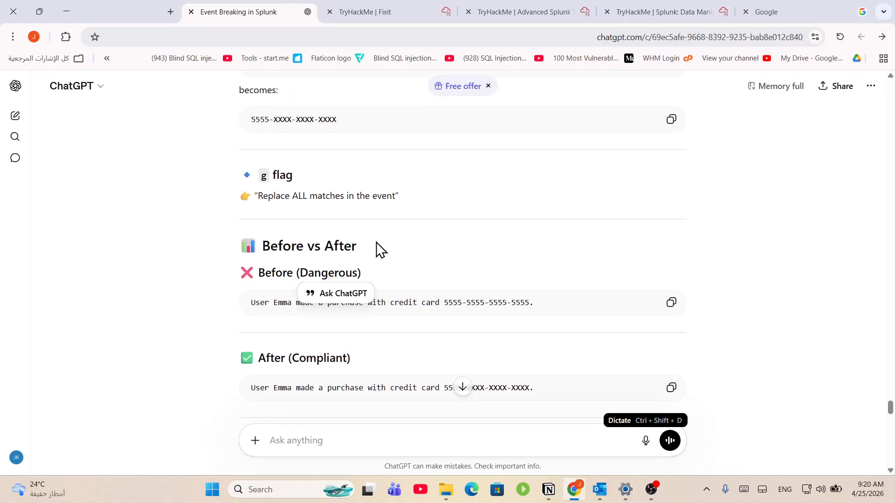
# - Skim the "Common Mistakes" section on late masking, weak regex and over-masking
pyautogui.scroll(-20, 379, 250)
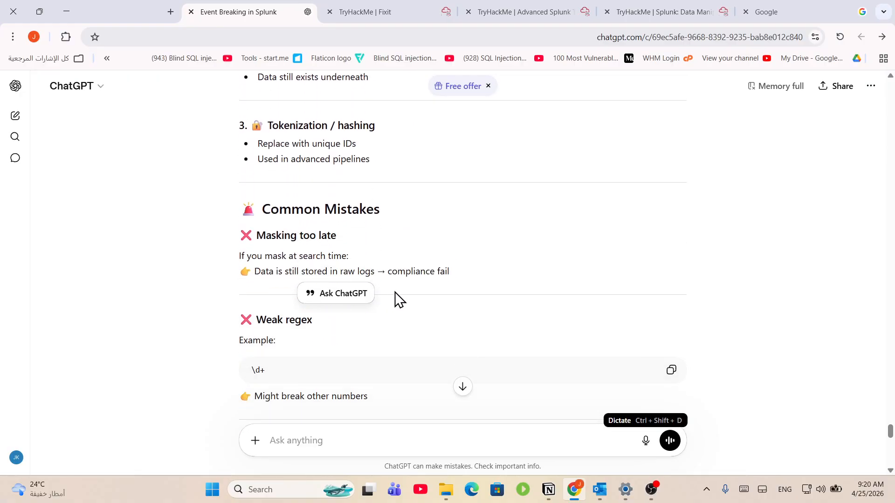
pyautogui.moveTo(398, 247); pyautogui.dragTo(332, 235)
pyautogui.scroll(-2, 398, 253)
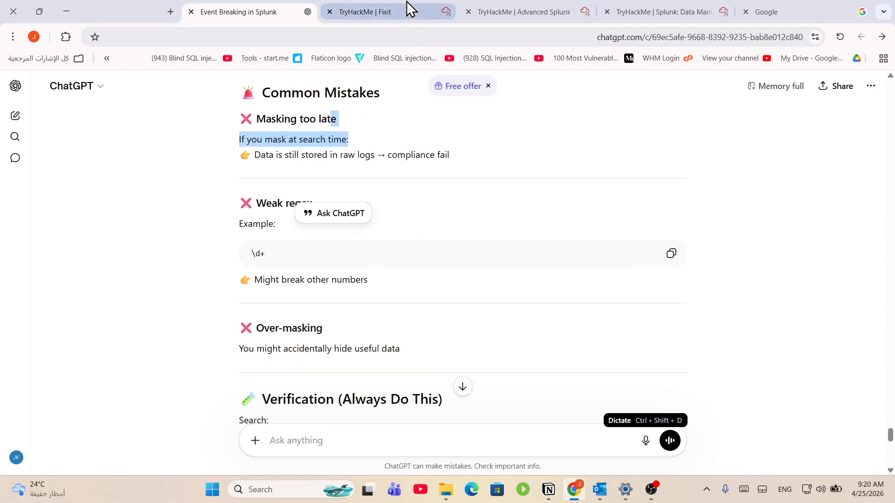
# - Return to the Splunk: Data Manipulation room and read Task 8's payment security standard question and verification example
pyautogui.click(547, 5)
pyautogui.scroll(-3, 355, 348)
pyautogui.click(656, 10)
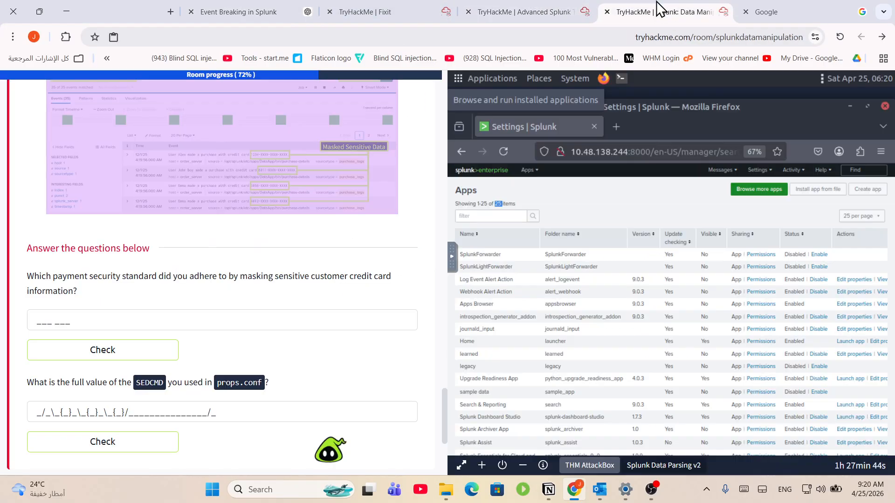
pyautogui.scroll(-1, 265, 321)
pyautogui.moveTo(37, 218); pyautogui.dragTo(339, 219)
pyautogui.click(282, 219)
pyautogui.click(367, 221)
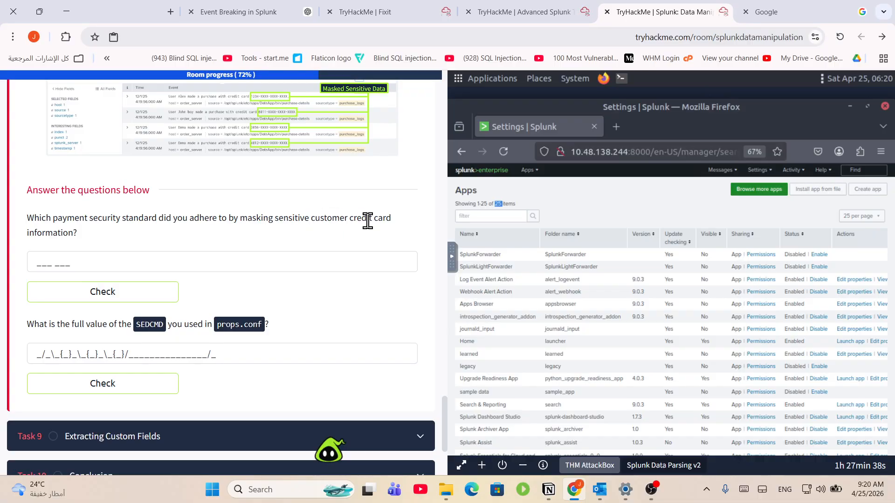
pyautogui.scroll(8, 264, 270)
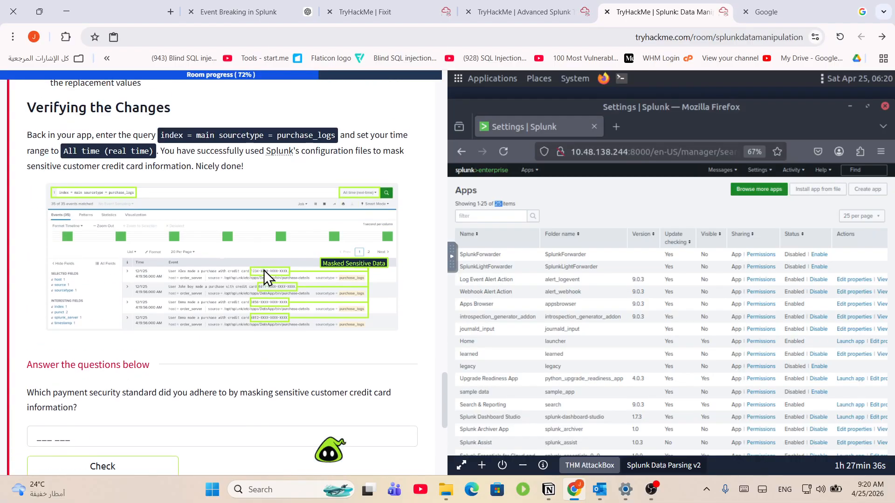
pyautogui.scroll(-8, 280, 261)
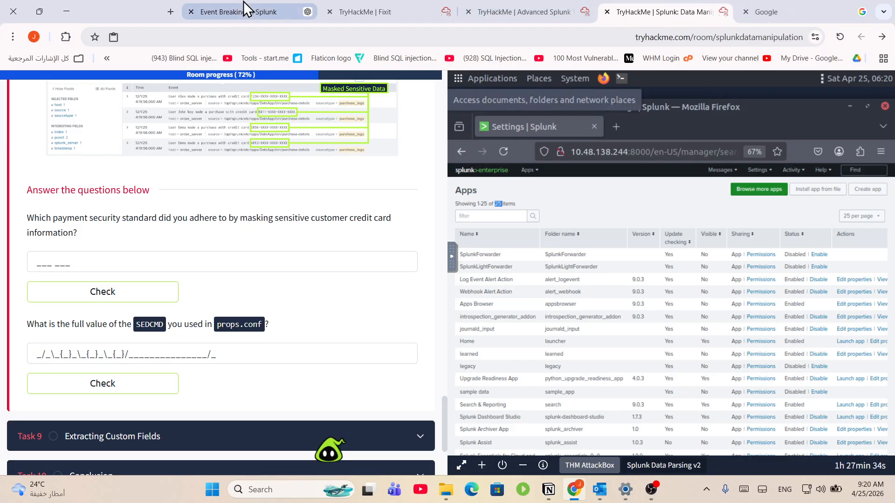
# - Copy the term PCI DSS from the compliance risks listed in the ChatGPT conversation
pyautogui.click(260, 8)
pyautogui.click(314, 145)
pyautogui.scroll(15, 353, 187)
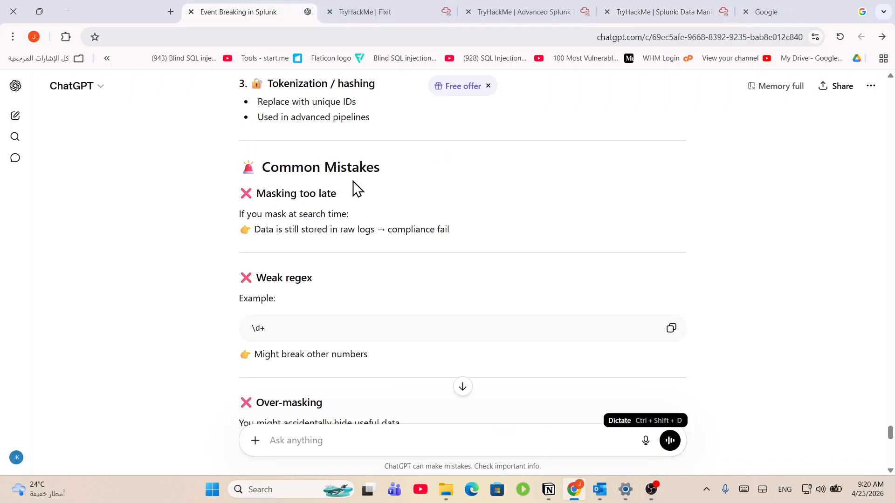
pyautogui.scroll(20, 354, 188)
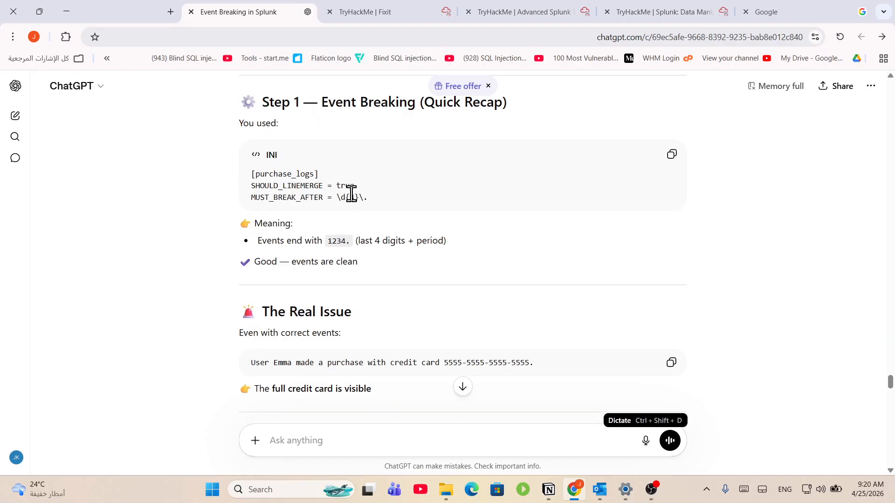
pyautogui.scroll(-5, 349, 212)
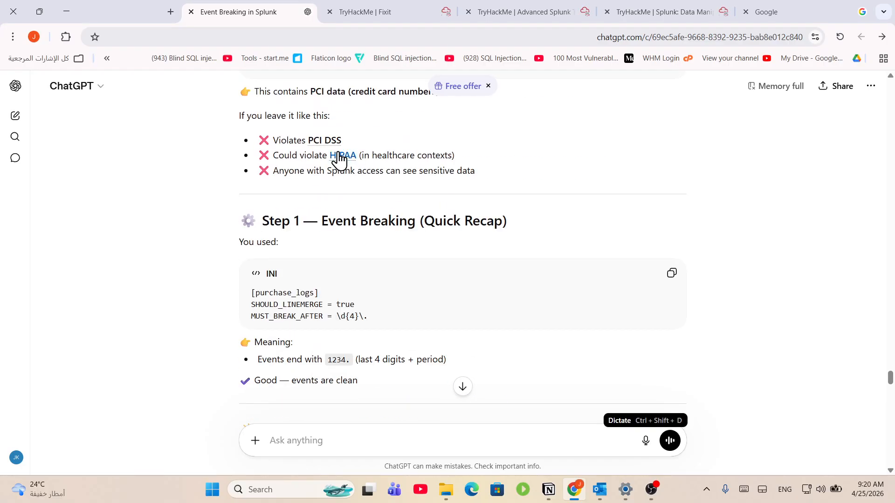
pyautogui.moveTo(359, 139); pyautogui.dragTo(309, 145)
pyautogui.rightClick(309, 145)
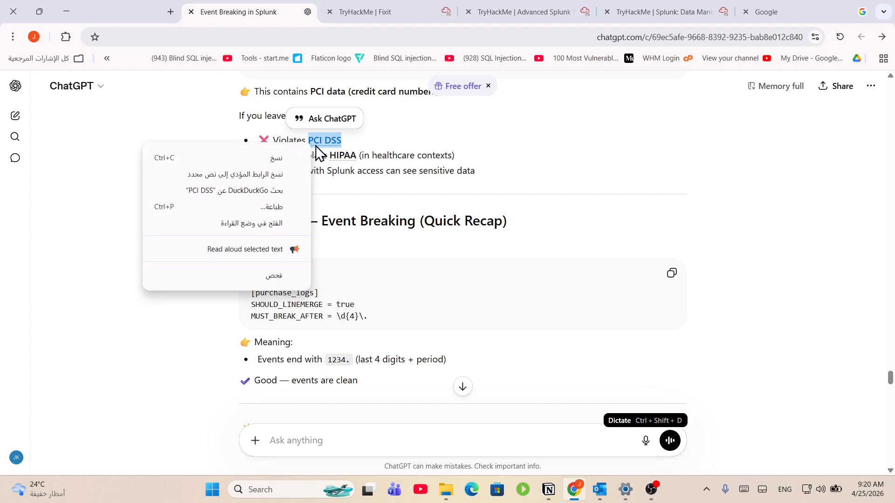
pyautogui.click(293, 159)
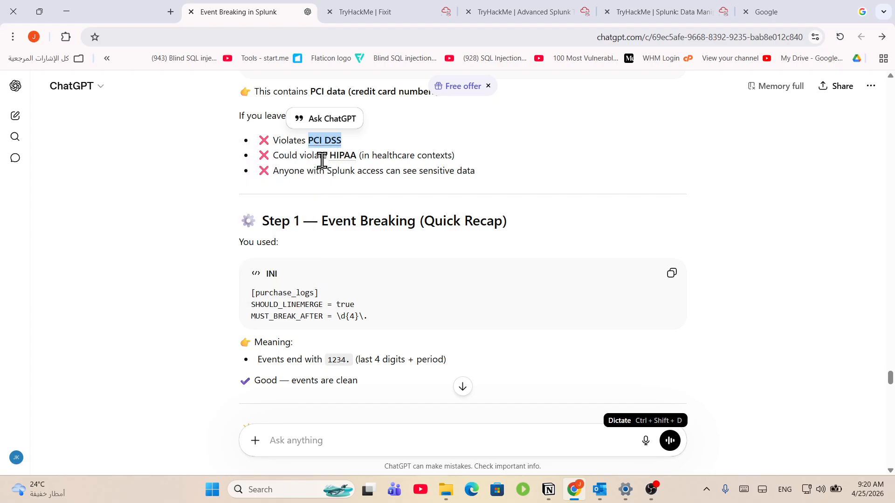
pyautogui.click(404, 10)
pyautogui.scroll(-10, 208, 329)
pyautogui.scroll(2, 247, 326)
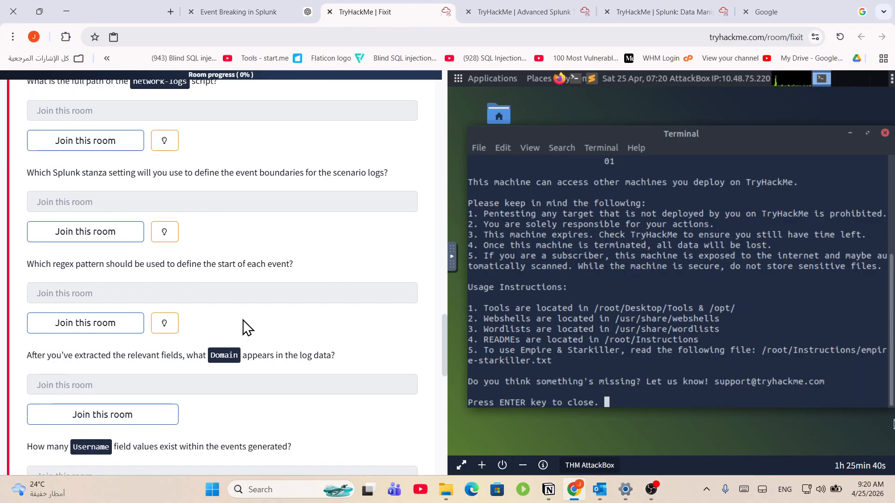
pyautogui.scroll(-5, 247, 326)
pyautogui.click(559, 11)
# - Submit PCI DSS as the answer to Task 8's payment security standard question in the Data Manipulation room
pyautogui.click(639, 9)
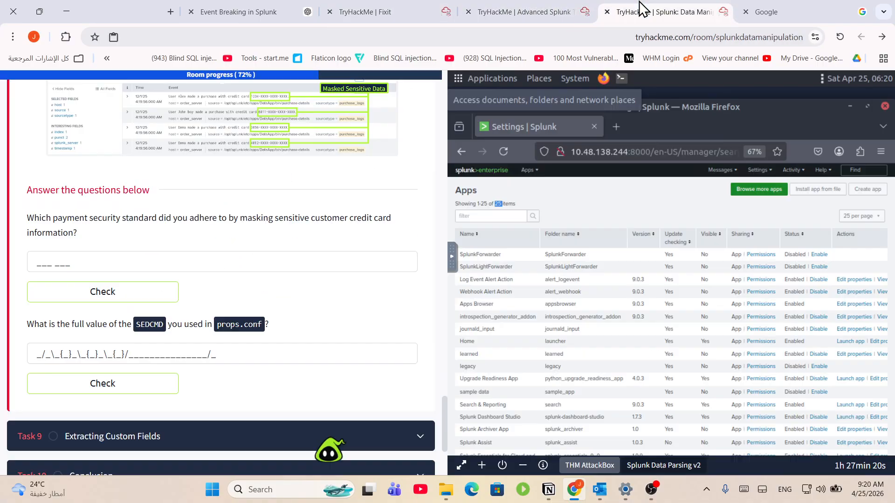
pyautogui.rightClick(236, 262)
pyautogui.click(200, 317)
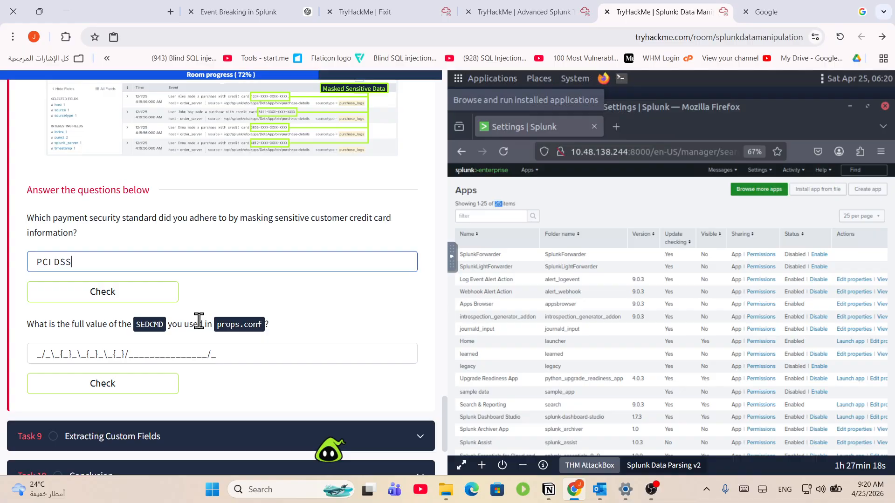
pyautogui.click(142, 296)
# - Copy the SEDCMD-cc value s/-\d{4}-\d{4}-\d{4}/-XXXX-XXXX-XXXX/g from Task 8's altered purchase_logs stanza
pyautogui.scroll(-3, 163, 333)
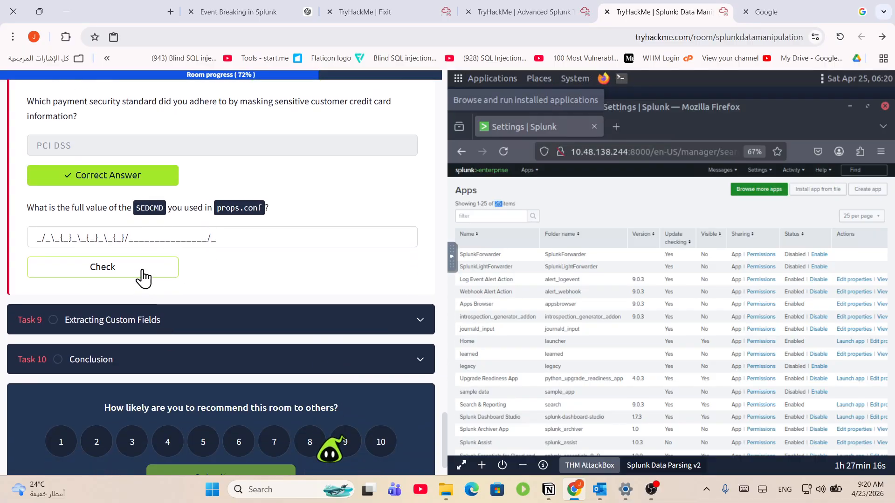
pyautogui.moveTo(22, 208); pyautogui.dragTo(278, 215)
pyautogui.click(219, 210)
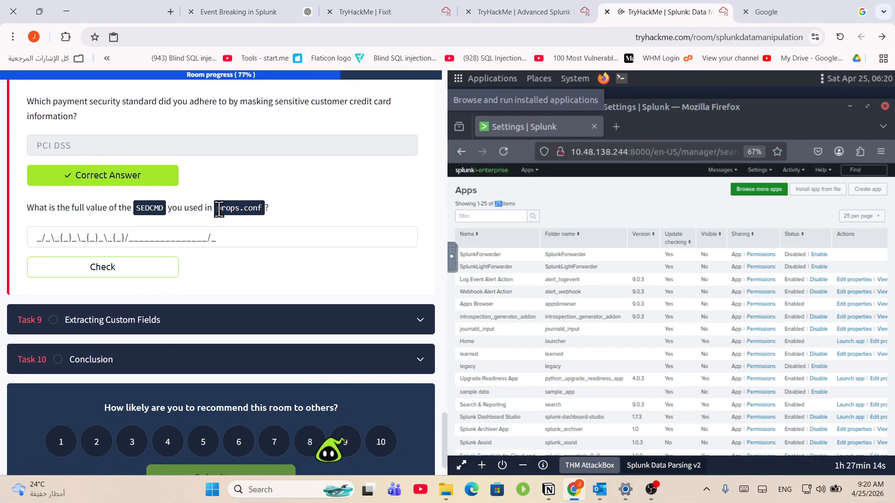
pyautogui.moveTo(172, 209); pyautogui.dragTo(231, 208)
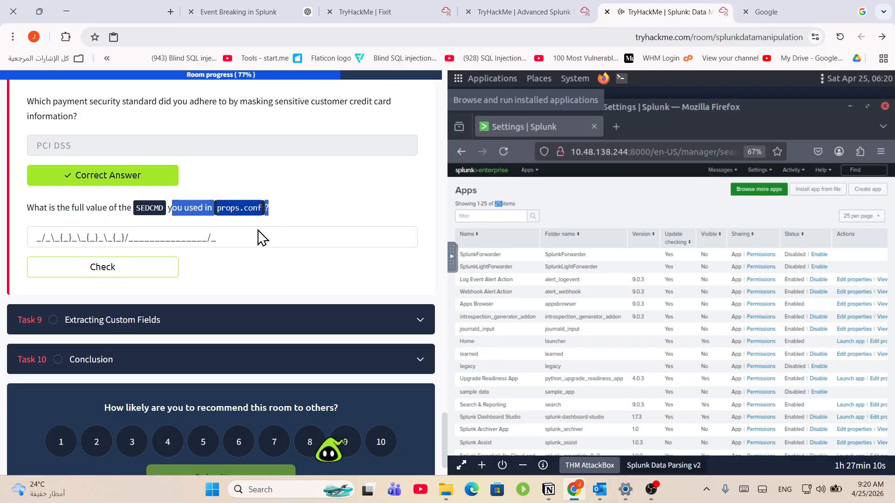
pyautogui.scroll(10, 262, 237)
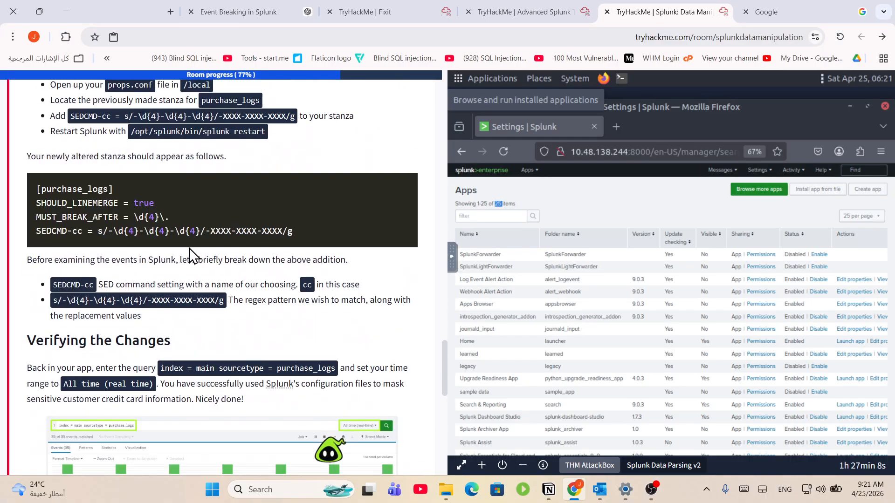
pyautogui.moveTo(293, 231)
pyautogui.mouseDown()
pyautogui.moveTo(101, 240)
pyautogui.moveTo(110, 229)
pyautogui.moveTo(292, 233)
pyautogui.mouseUp()
pyautogui.click(150, 235)
pyautogui.rightClick(242, 231)
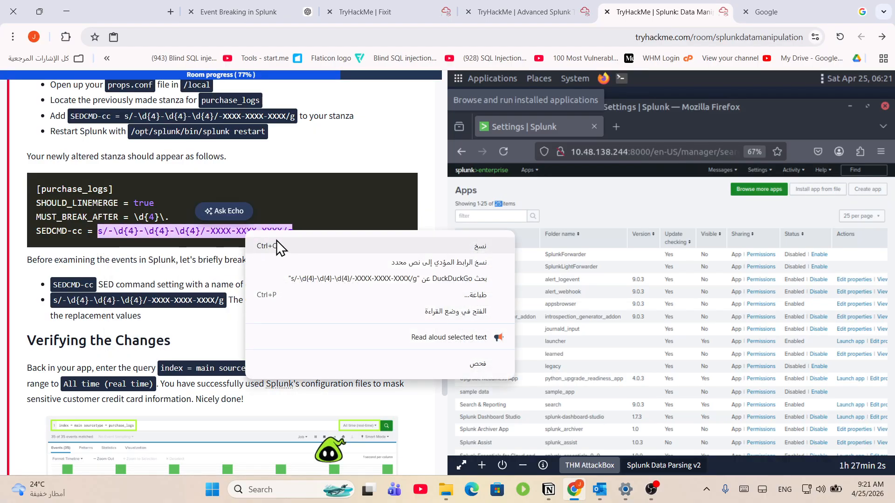
pyautogui.click(281, 242)
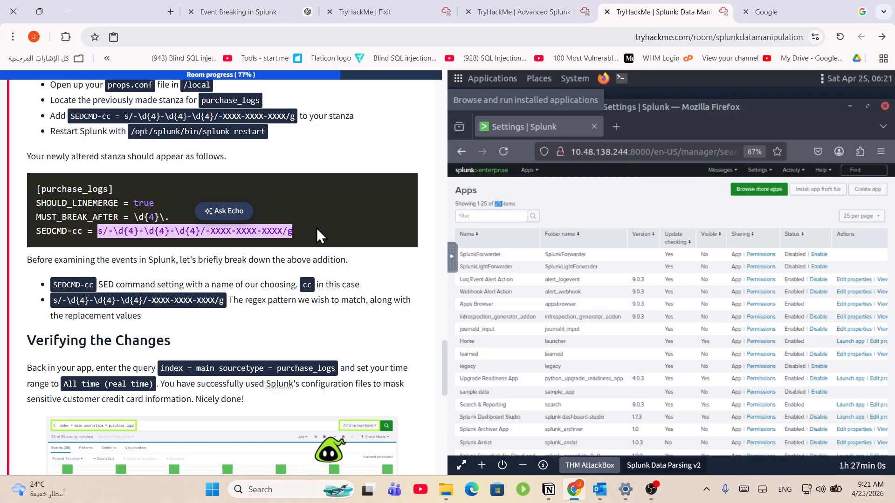
# - Submit s/-\d{4}-\d{4}-\d{4}/-XXXX-XXXX-XXXX/g as the answer to Task 8's question on the full SEDCMD value in props.conf
pyautogui.click(209, 233)
pyautogui.moveTo(205, 233); pyautogui.dragTo(291, 235)
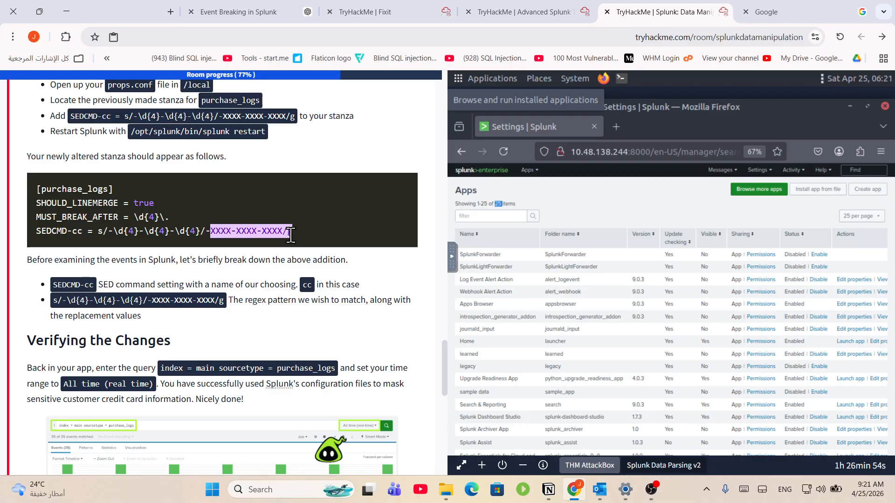
pyautogui.scroll(-15, 253, 271)
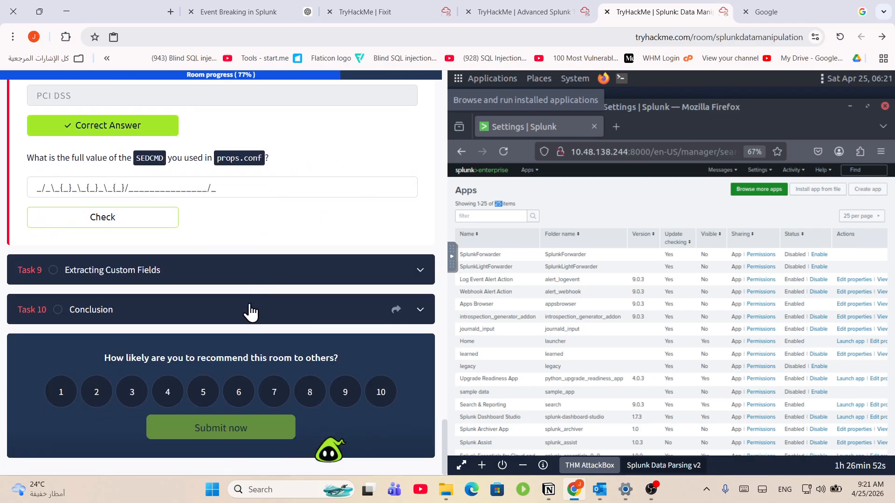
pyautogui.click(160, 189)
pyautogui.rightClick(159, 188)
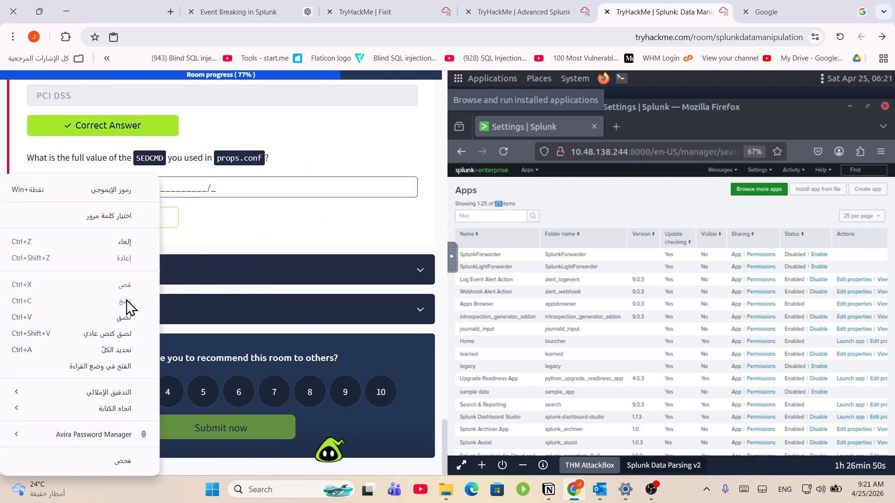
pyautogui.click(123, 317)
pyautogui.click(124, 220)
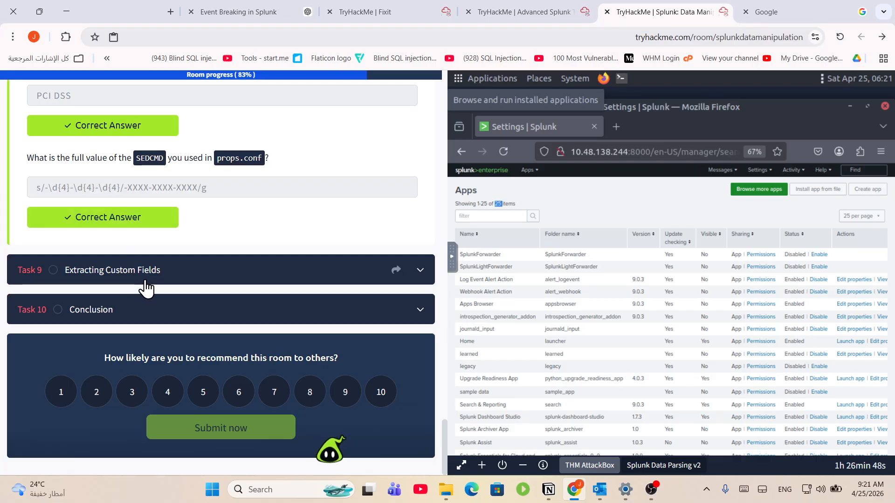
# - Expand Task 9, Extracting Custom Fields, and copy its full text from the introduction through the Restart Splunk instruction
pyautogui.click(145, 283)
pyautogui.moveTo(27, 176); pyautogui.dragTo(326, 229)
pyautogui.scroll(-20, 265, 216)
pyautogui.scroll(4, 294, 191)
pyautogui.rightClick(227, 184)
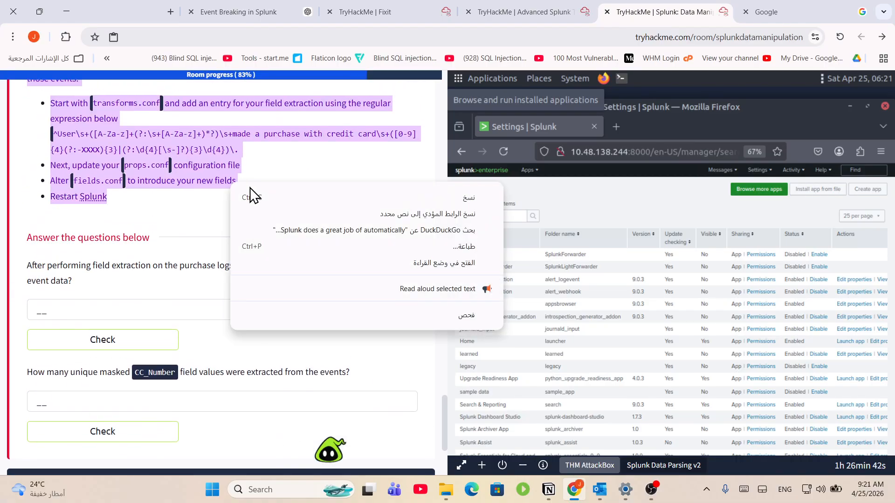
pyautogui.click(266, 194)
# - Send the copied Task 9 text as a new message in the Event Breaking in Splunk ChatGPT conversation
pyautogui.click(280, 14)
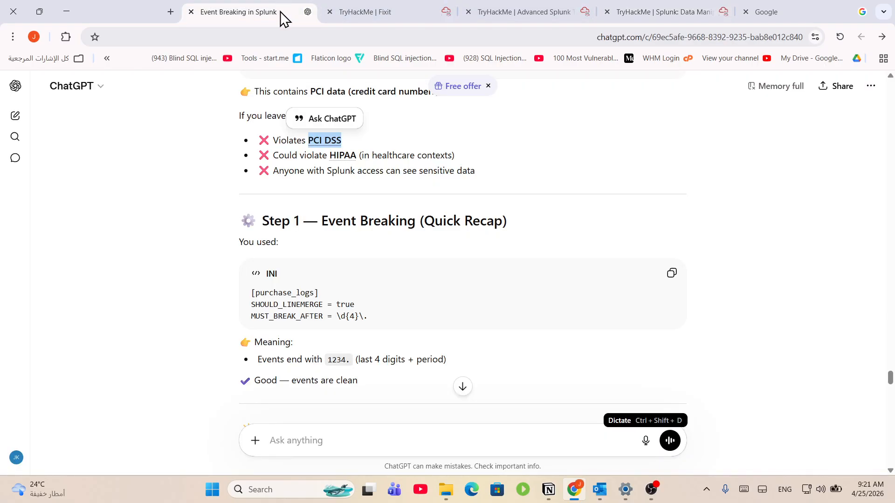
pyautogui.rightClick(298, 433)
pyautogui.click(263, 285)
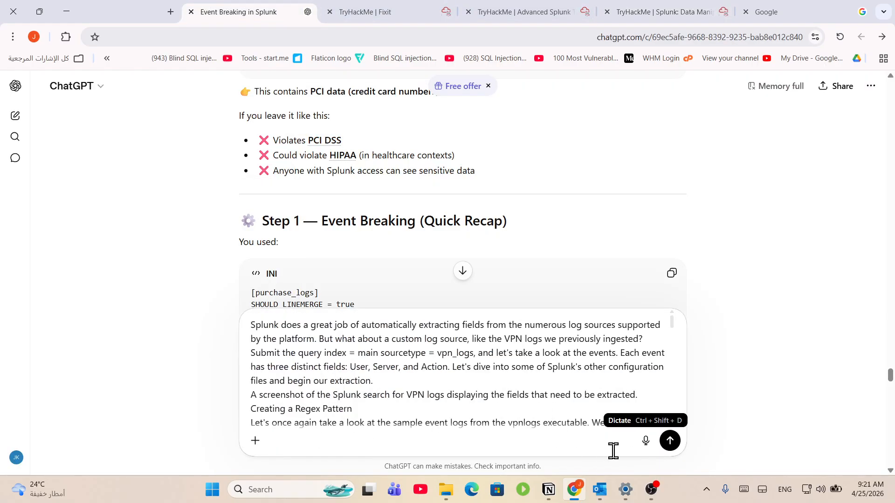
pyautogui.click(670, 441)
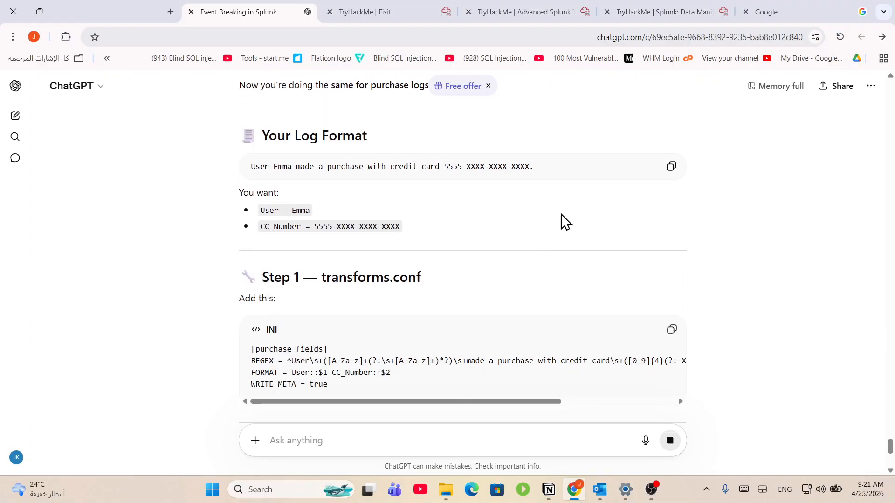
# - Look over Task 9's introduction and regex pattern section in the Splunk: Data Manipulation room
pyautogui.click(694, 10)
pyautogui.scroll(20, 354, 288)
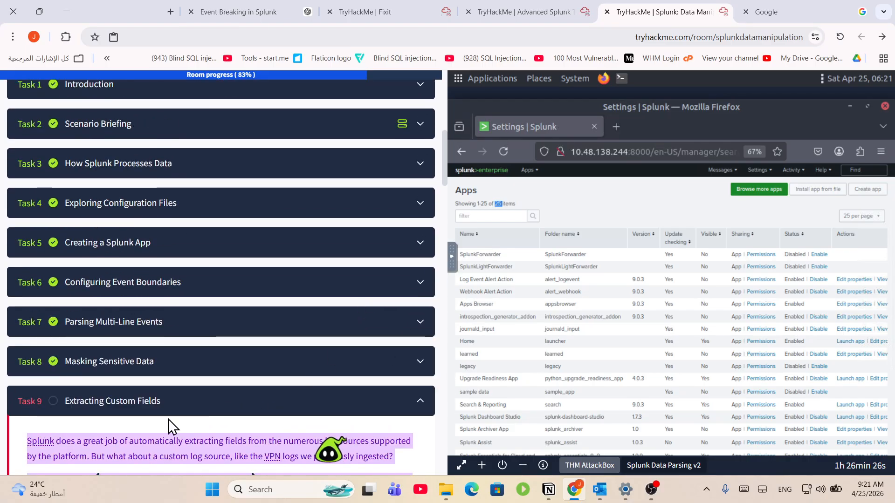
pyautogui.click(510, 4)
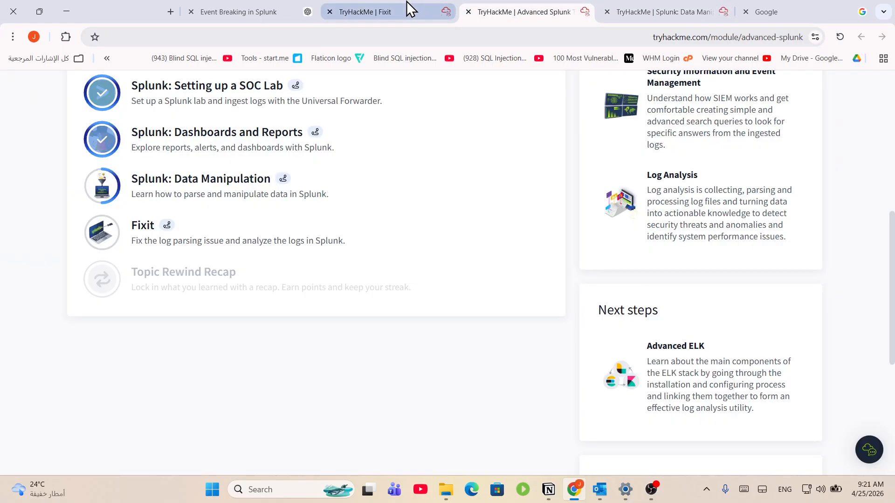
pyautogui.click(681, 8)
pyautogui.scroll(-5, 410, 294)
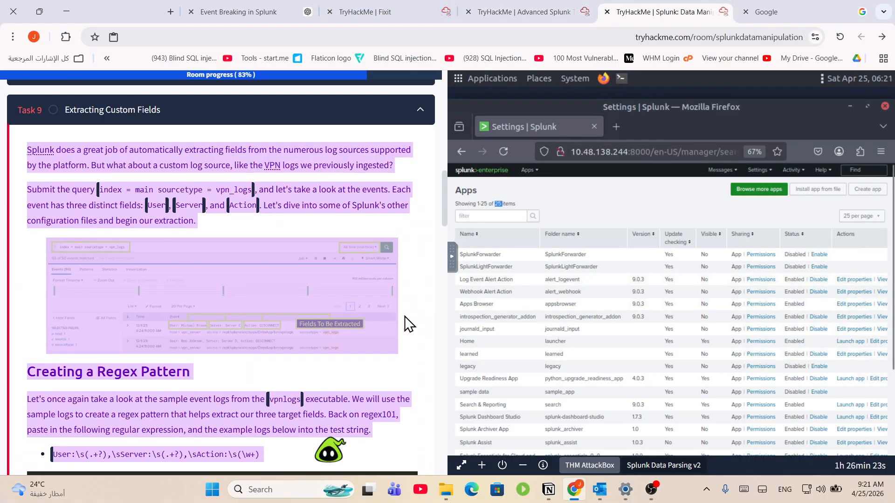
# - Return to the ChatGPT conversation and read the reply's opening on turning raw logs into searchable intelligence
pyautogui.click(240, 8)
pyautogui.scroll(10, 317, 298)
pyautogui.scroll(-4, 309, 240)
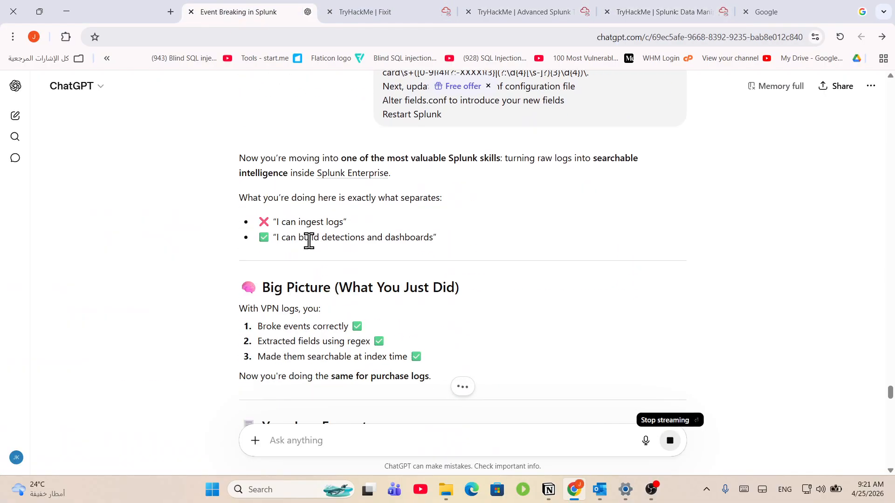
pyautogui.moveTo(270, 158); pyautogui.dragTo(445, 200)
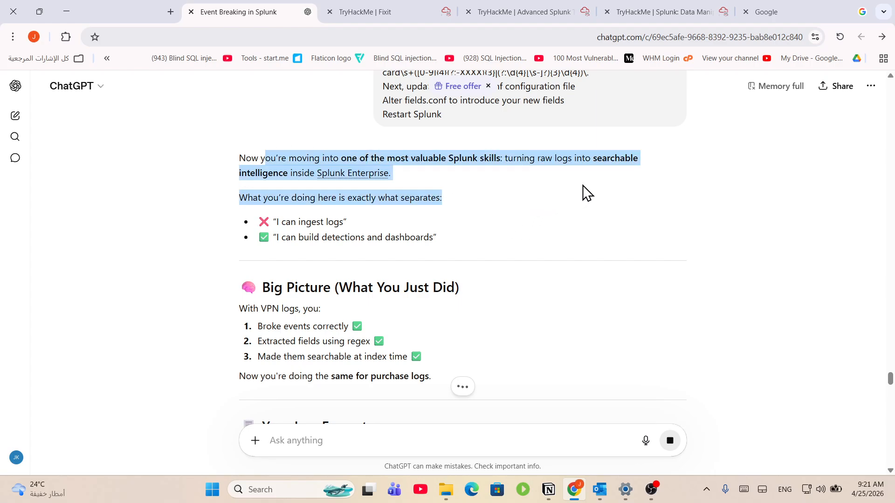
pyautogui.moveTo(577, 158); pyautogui.dragTo(630, 215)
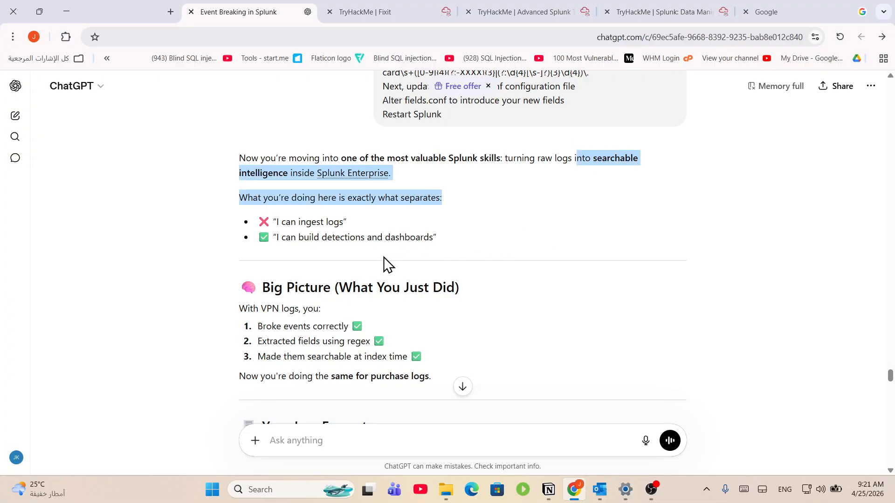
pyautogui.click(404, 232)
pyautogui.moveTo(451, 240); pyautogui.dragTo(268, 216)
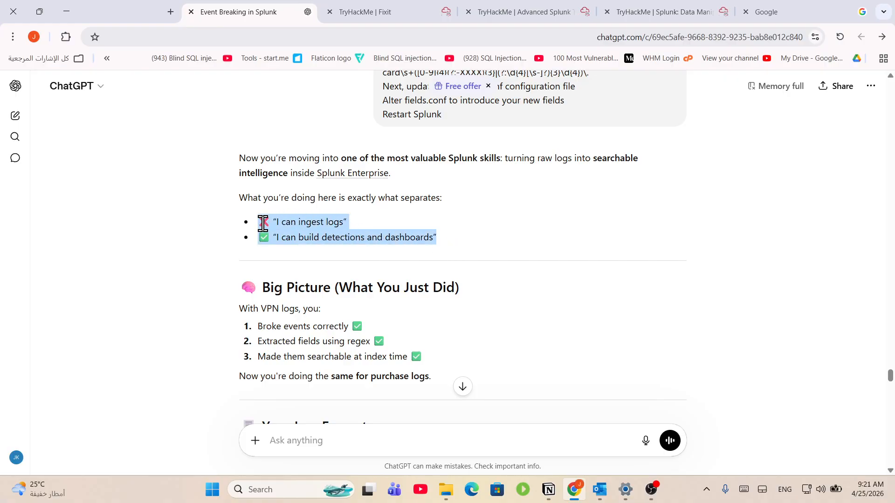
pyautogui.click(436, 234)
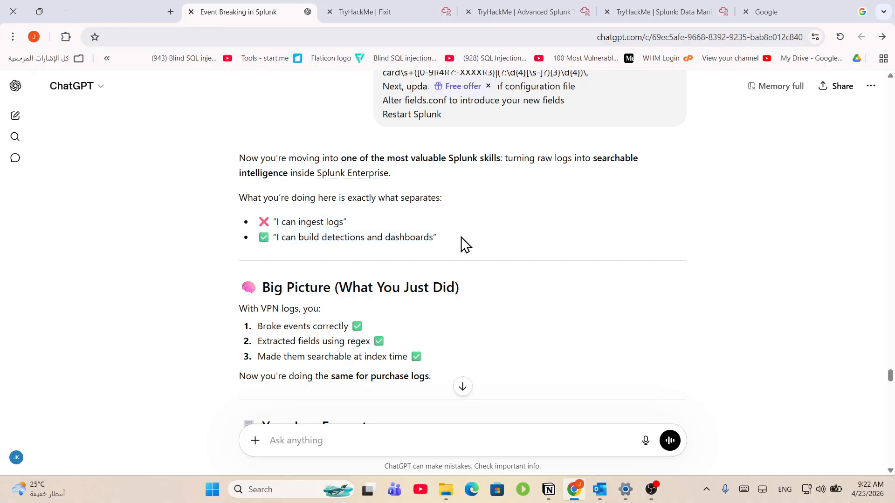
pyautogui.moveTo(461, 239); pyautogui.dragTo(283, 261)
# - Read the "Big Picture" recap of the VPN logs and the "Your Log Format" section with the wanted fields
pyautogui.scroll(-2, 345, 327)
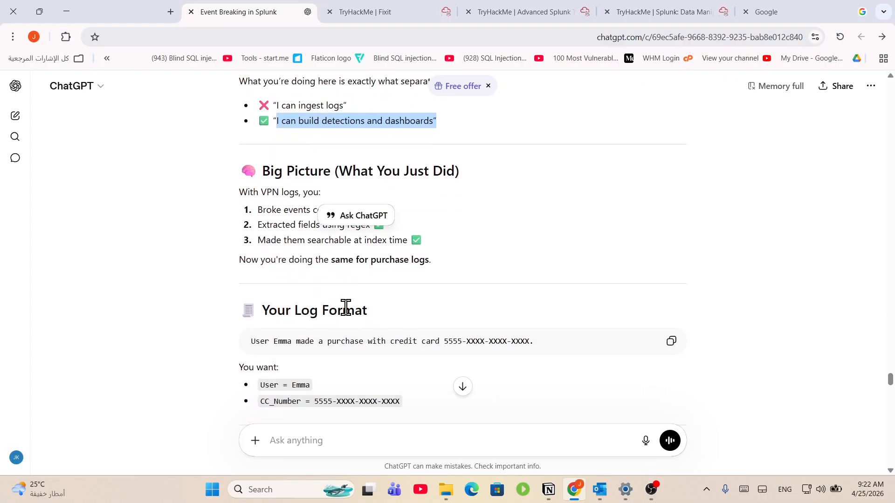
pyautogui.click(272, 234)
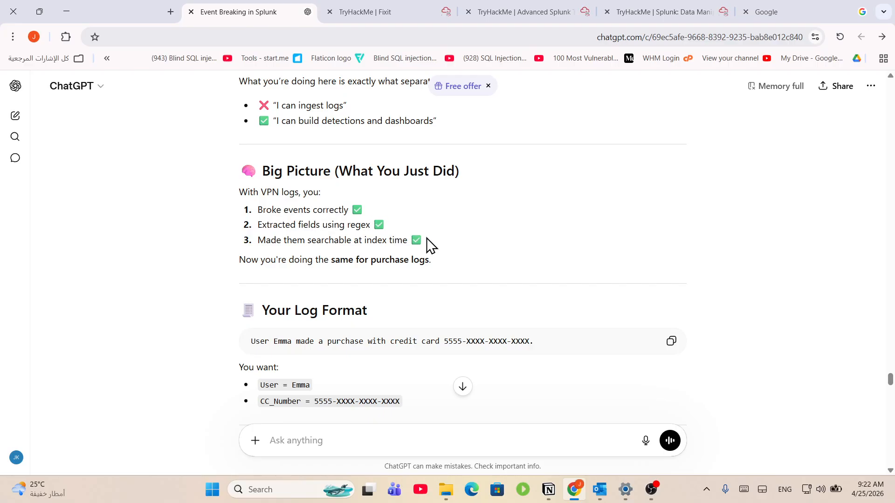
pyautogui.moveTo(430, 244); pyautogui.dragTo(265, 253)
pyautogui.scroll(-2, 407, 287)
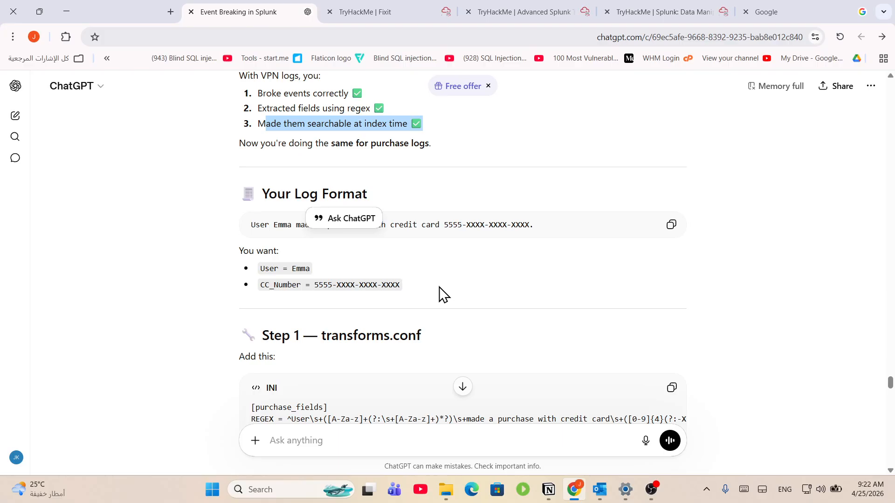
pyautogui.moveTo(440, 292)
pyautogui.mouseDown()
pyautogui.moveTo(329, 275)
pyautogui.moveTo(433, 299)
pyautogui.mouseUp()
pyautogui.scroll(-1, 344, 287)
pyautogui.click(362, 298)
# - Study the Step 1 transforms.conf entry for purchase_fields and the user extraction regex with its match examples
pyautogui.scroll(-2, 434, 300)
pyautogui.click(310, 263)
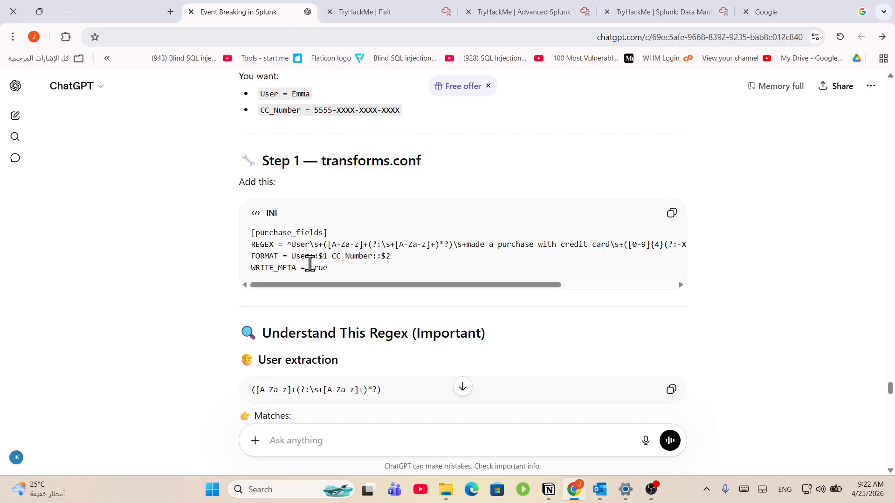
pyautogui.tripleClick(347, 272)
pyautogui.scroll(-1, 362, 269)
pyautogui.moveTo(421, 322); pyautogui.dragTo(247, 326)
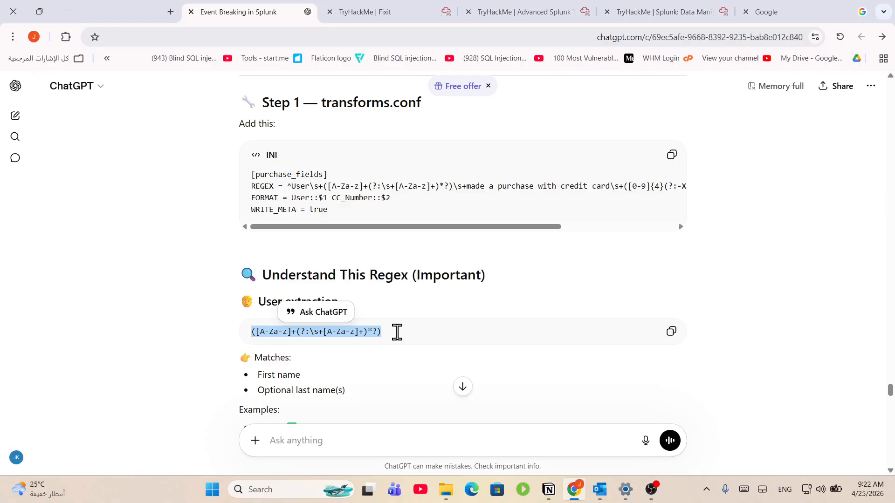
pyautogui.scroll(-3, 399, 246)
pyautogui.moveTo(305, 202); pyautogui.dragTo(248, 199)
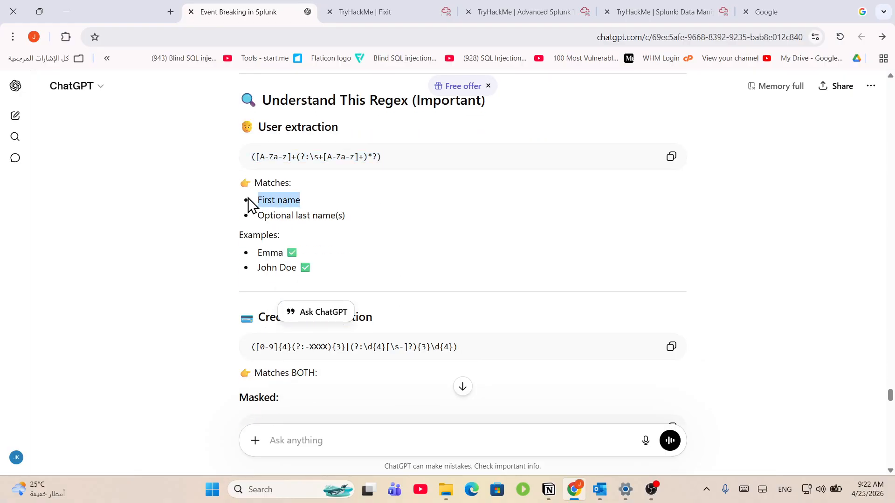
pyautogui.moveTo(348, 222); pyautogui.dragTo(278, 216)
pyautogui.moveTo(308, 255); pyautogui.dragTo(308, 256)
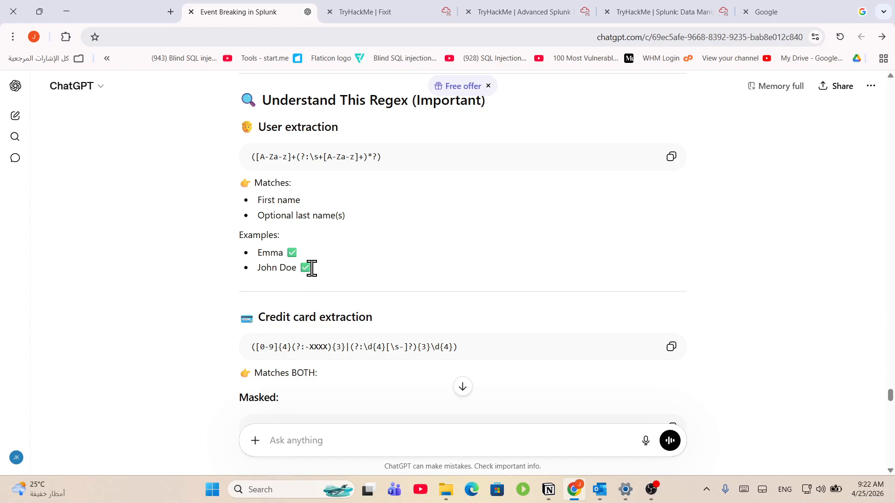
# - Examine the credit card extraction regex and its masked and unmasked fallback examples
pyautogui.scroll(-2, 361, 239)
pyautogui.moveTo(463, 231); pyautogui.dragTo(310, 231)
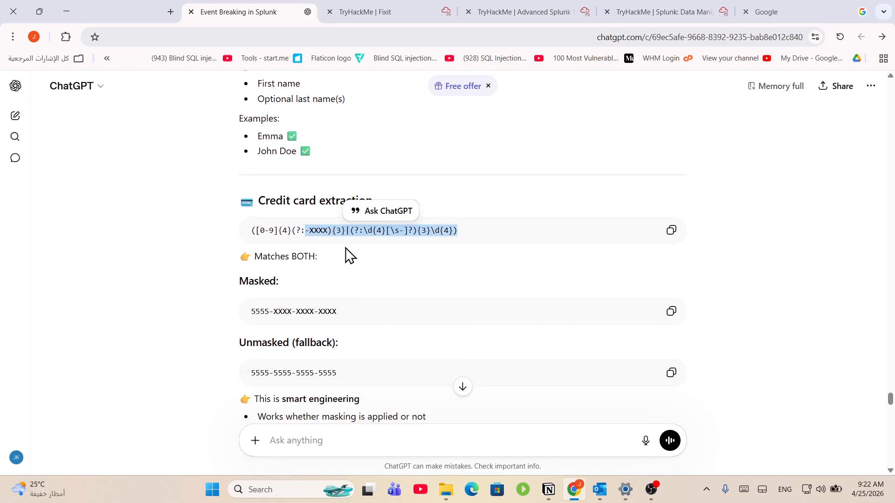
pyautogui.click(390, 271)
pyautogui.scroll(-2, 382, 280)
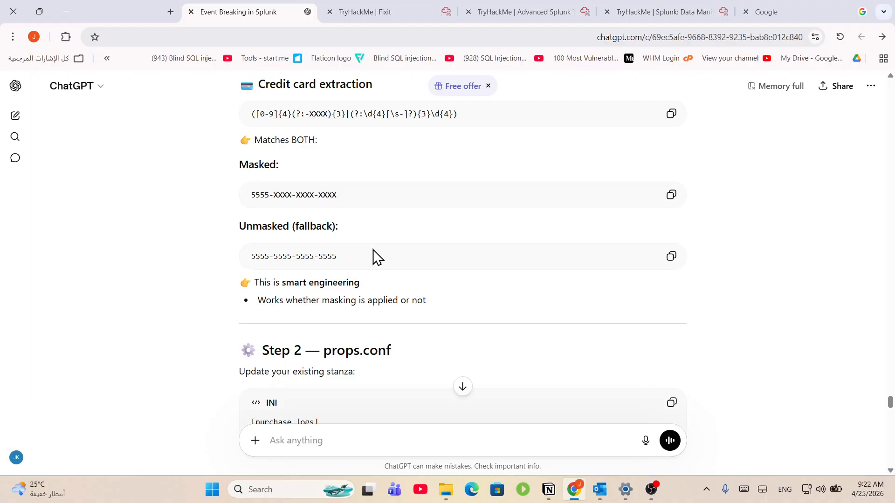
pyautogui.moveTo(373, 256); pyautogui.dragTo(300, 256)
pyautogui.scroll(-1, 354, 282)
pyautogui.scroll(2, 386, 339)
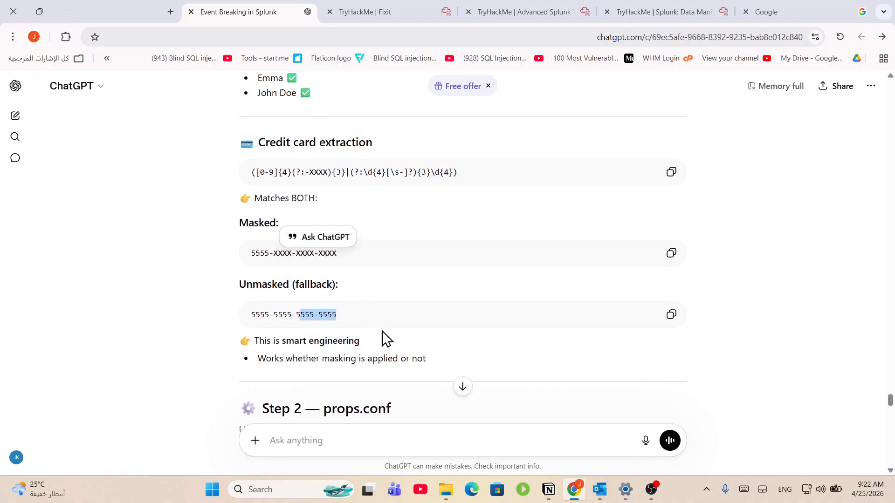
# - Read the Step 2 props.conf stanza for purchase_logs and continue to the "Key Insight" and fields.conf sections
pyautogui.scroll(-4, 378, 344)
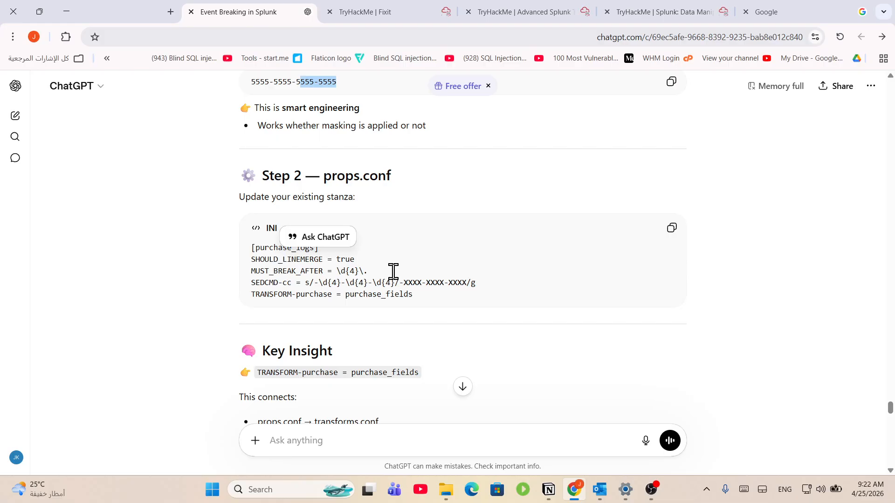
pyautogui.click(393, 272)
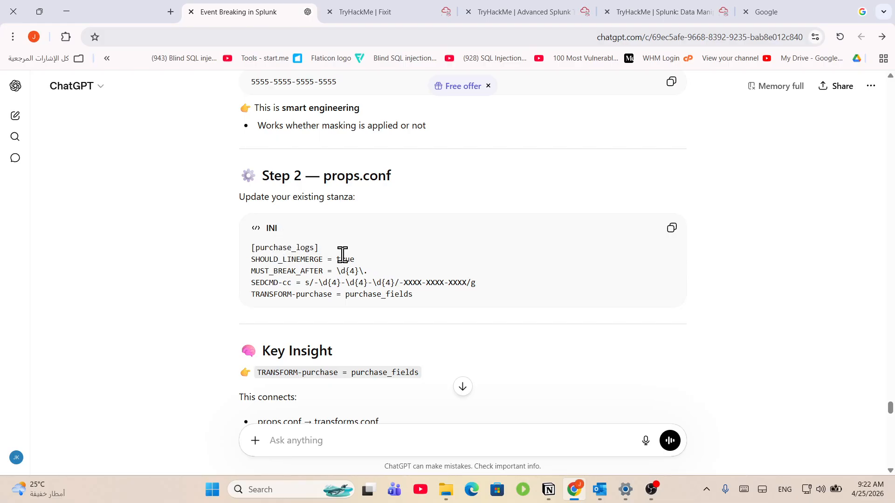
pyautogui.scroll(-4, 424, 303)
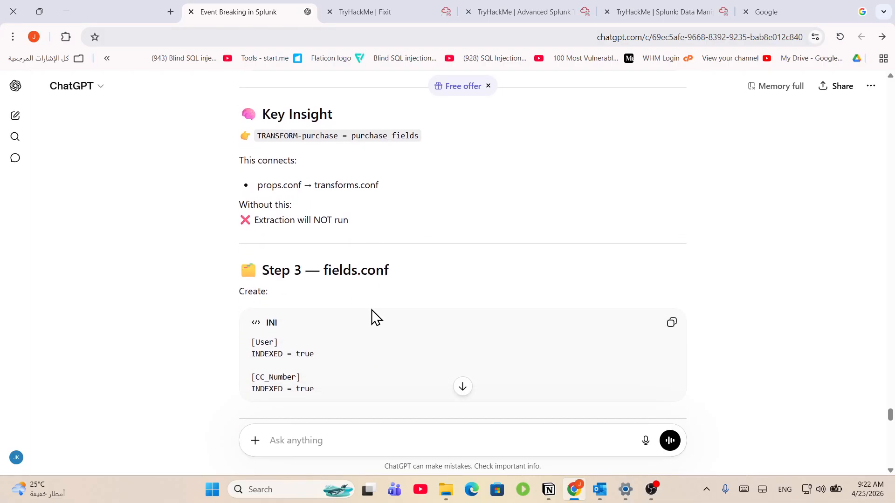
# - Read the fields.conf section, the pros and cons of indexed fields, and the restart and verify steps
pyautogui.scroll(-2, 372, 310)
pyautogui.scroll(-4, 371, 319)
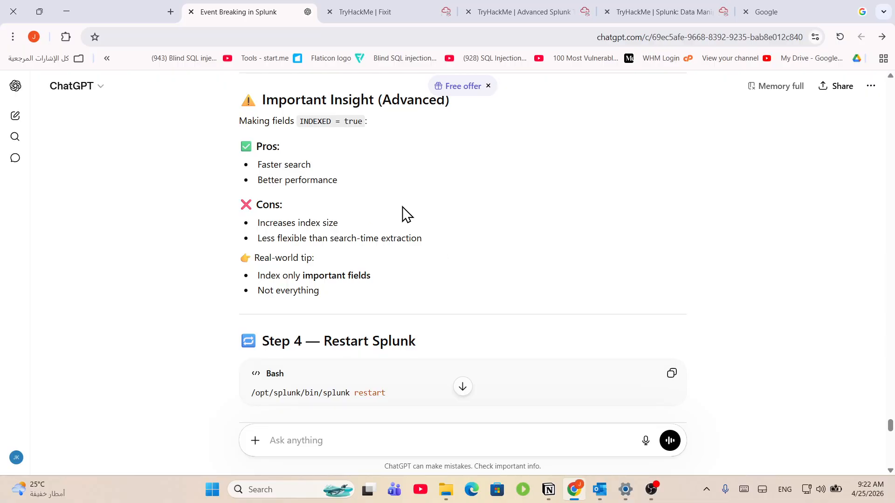
pyautogui.scroll(-4, 404, 216)
pyautogui.scroll(2, 404, 212)
pyautogui.scroll(-1, 404, 233)
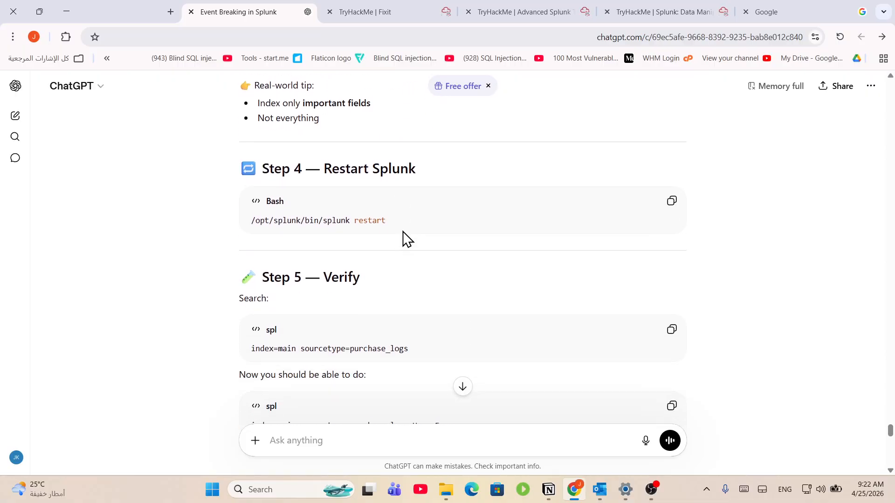
pyautogui.scroll(-8, 433, 254)
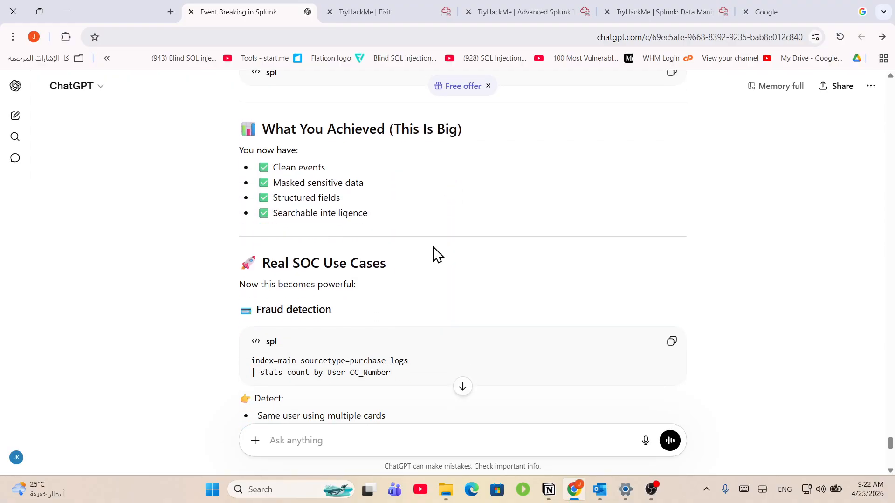
# - Study the "What You Achieved" summary, the fraud detection and suspicious behavior use cases, and the "Final Mental Model" section
pyautogui.moveTo(279, 165); pyautogui.dragTo(357, 216)
pyautogui.scroll(-4, 389, 237)
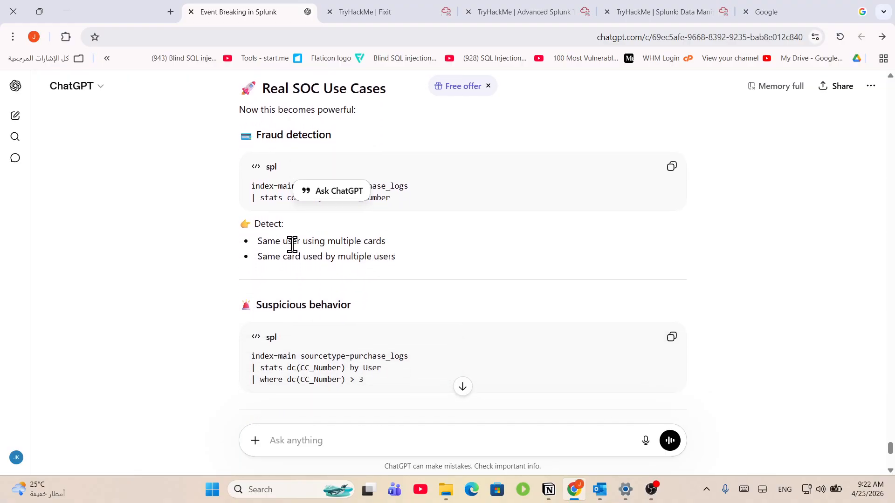
pyautogui.moveTo(292, 245); pyautogui.dragTo(411, 254)
pyautogui.click(415, 248)
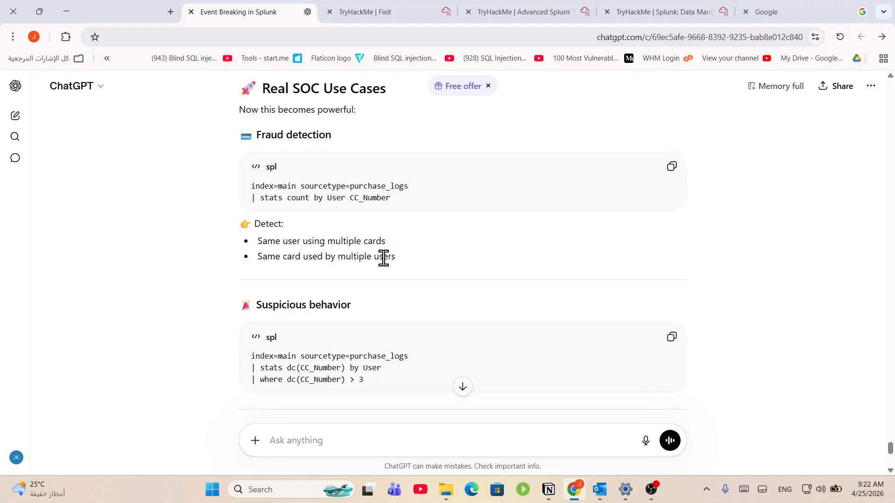
pyautogui.moveTo(295, 257); pyautogui.dragTo(283, 241)
pyautogui.click(410, 268)
pyautogui.scroll(-1, 426, 291)
pyautogui.moveTo(416, 265); pyautogui.dragTo(287, 242)
pyautogui.click(347, 273)
pyautogui.moveTo(370, 264); pyautogui.dragTo(276, 240)
pyautogui.click(376, 286)
pyautogui.scroll(-4, 371, 299)
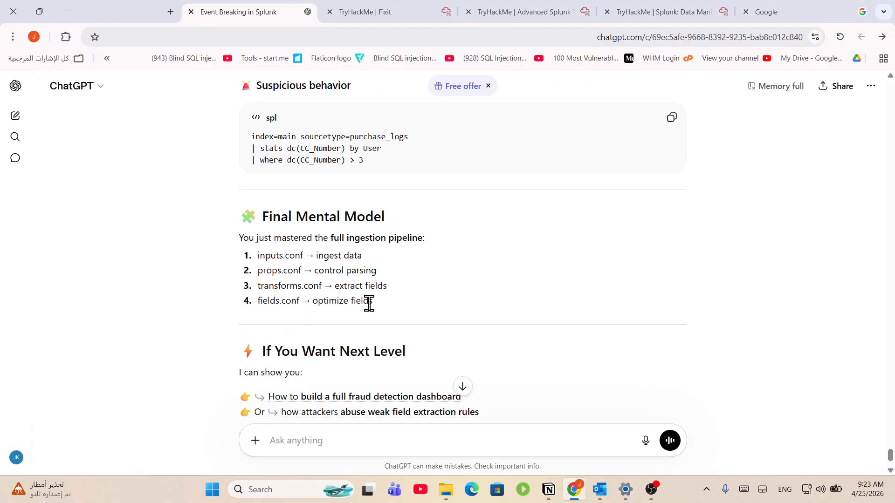
# - Return to the Splunk: Data Manipulation room on TryHackMe and go to Task 9's questions
pyautogui.click(512, 7)
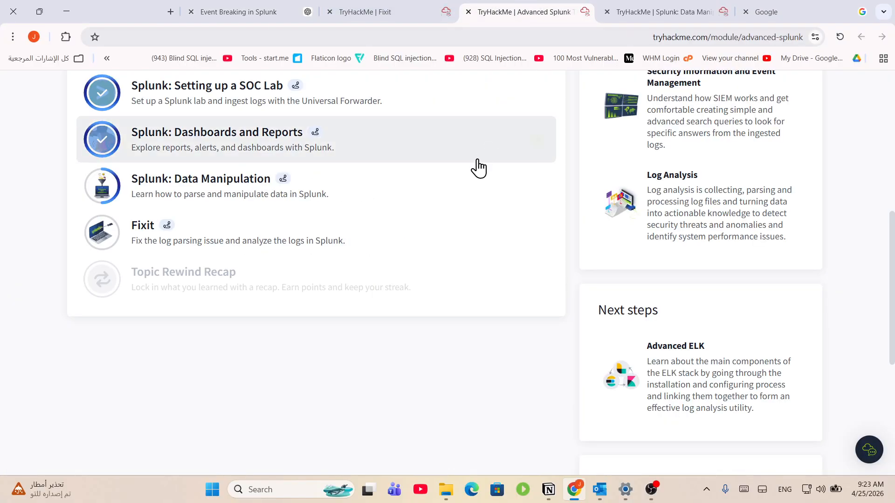
pyautogui.click(664, 10)
pyautogui.scroll(-6, 375, 322)
pyautogui.click(297, 325)
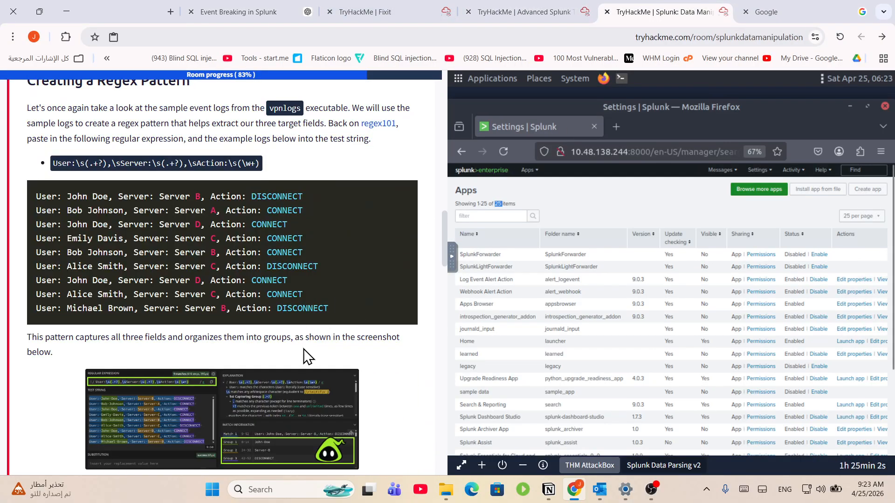
pyautogui.scroll(-10, 246, 279)
pyautogui.scroll(-4, 263, 306)
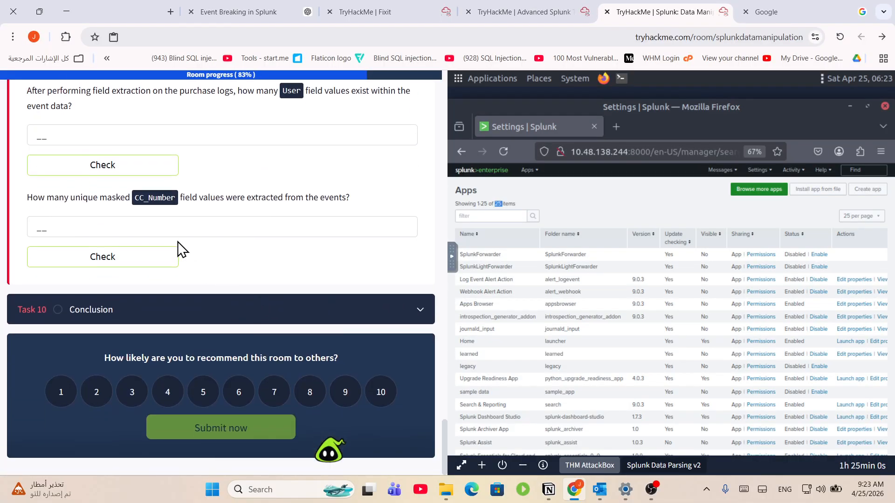
# - Read the two Task 9 questions about the User field values and the unique masked CC_Number values
pyautogui.scroll(3, 179, 247)
pyautogui.moveTo(38, 207); pyautogui.dragTo(409, 227)
pyautogui.click(292, 211)
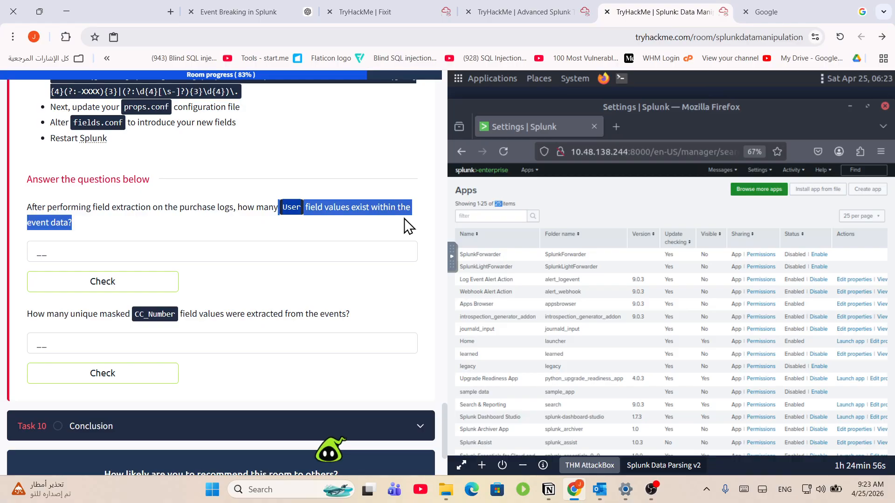
pyautogui.click(272, 251)
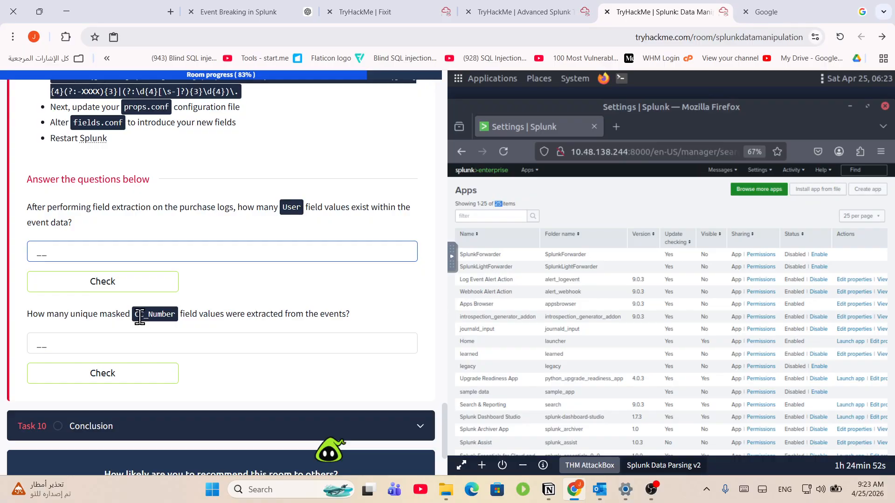
pyautogui.moveTo(139, 314); pyautogui.dragTo(359, 329)
pyautogui.click(225, 321)
pyautogui.click(319, 344)
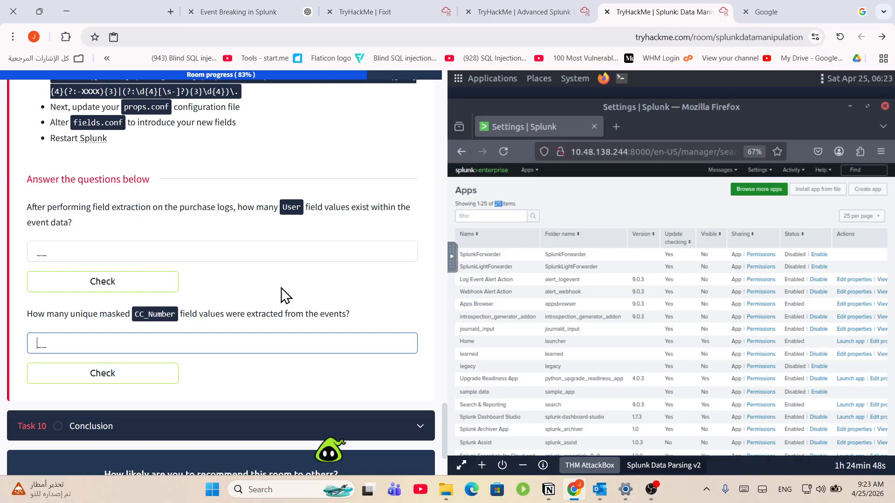
# - Go back through Task 9's instructions to the introduction with the VPN logs query and the fields for extraction
pyautogui.scroll(6, 320, 199)
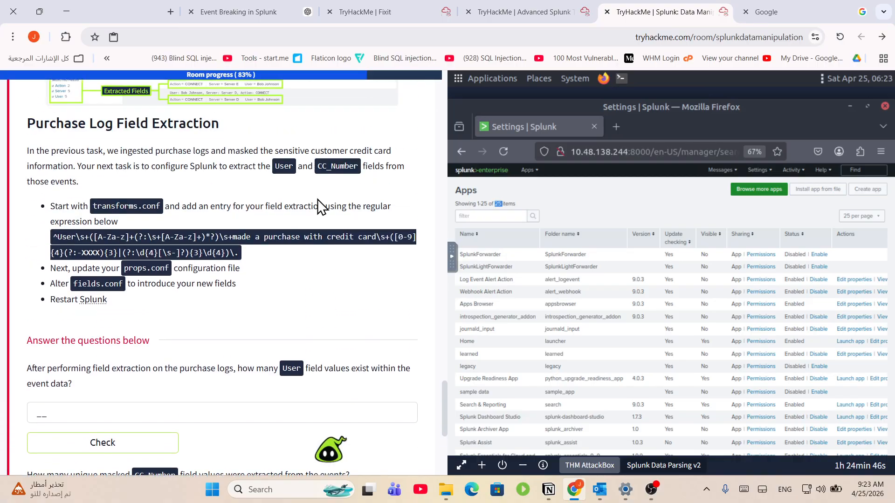
pyautogui.scroll(12, 312, 208)
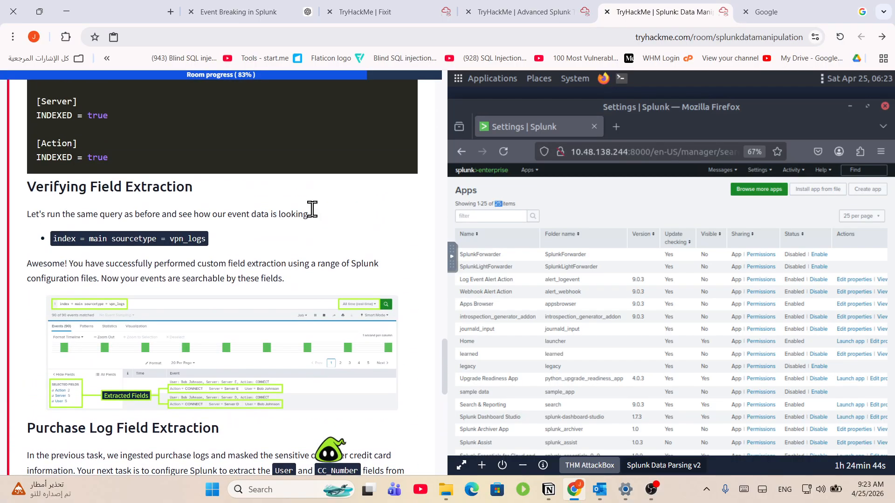
pyautogui.scroll(5, 330, 218)
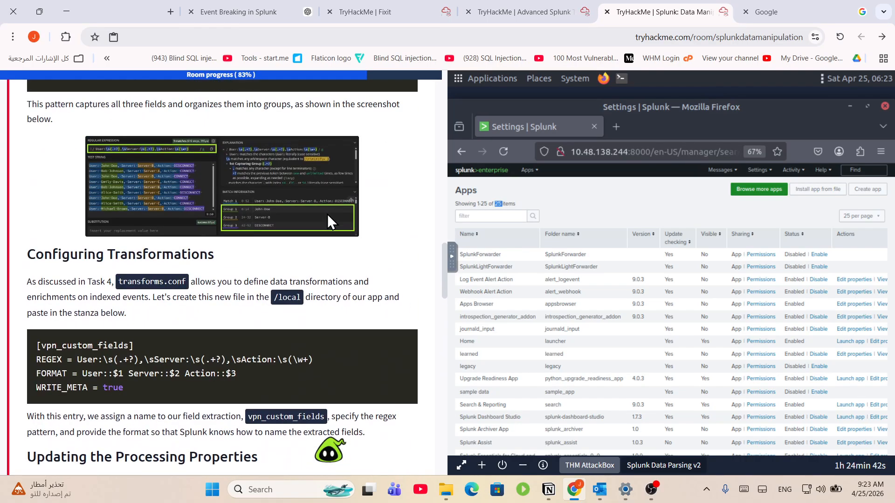
pyautogui.scroll(20, 328, 216)
pyautogui.scroll(-5, 331, 214)
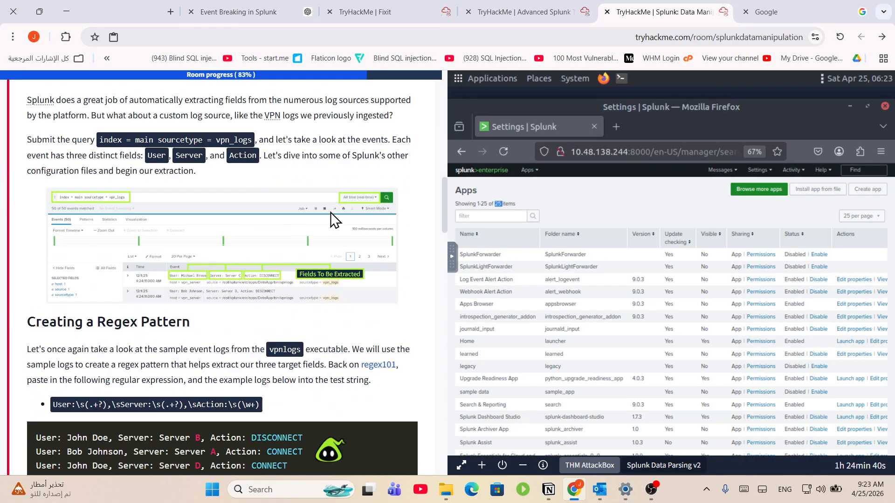
pyautogui.scroll(-1, 335, 219)
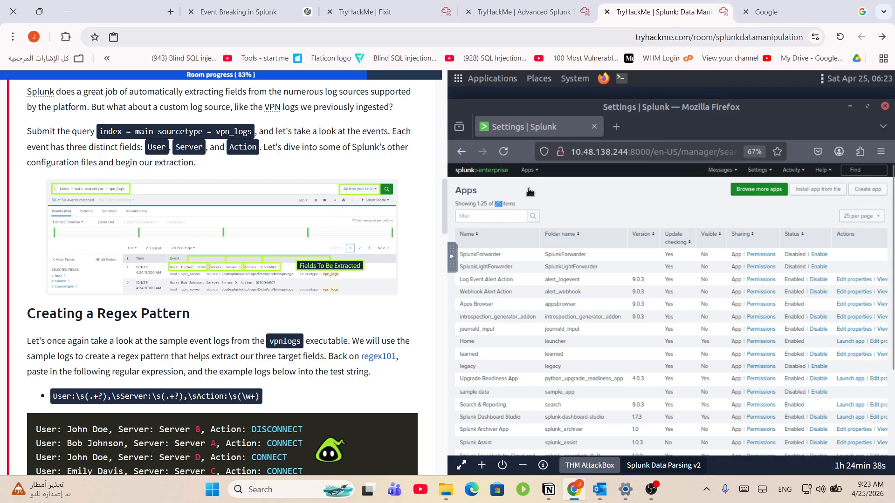
# - Open Search & Reporting in Splunk and run the task's query index = main sourcetype = vpn_logs
pyautogui.click(529, 170)
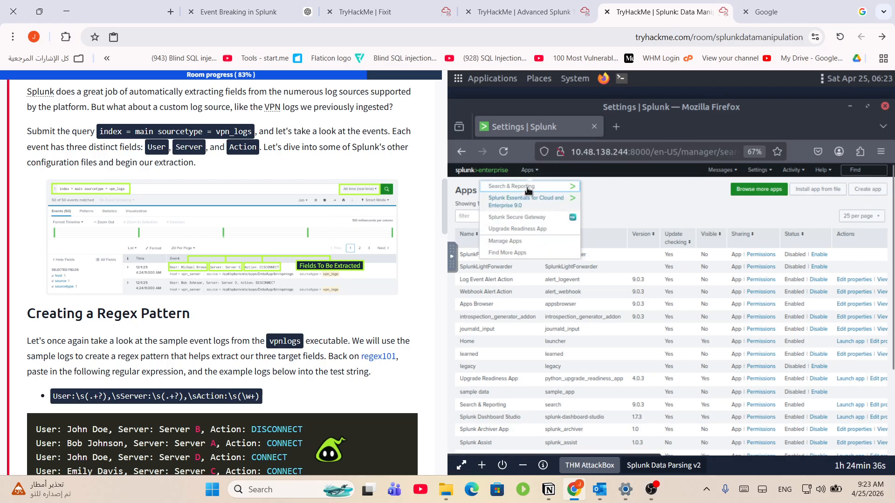
pyautogui.click(528, 186)
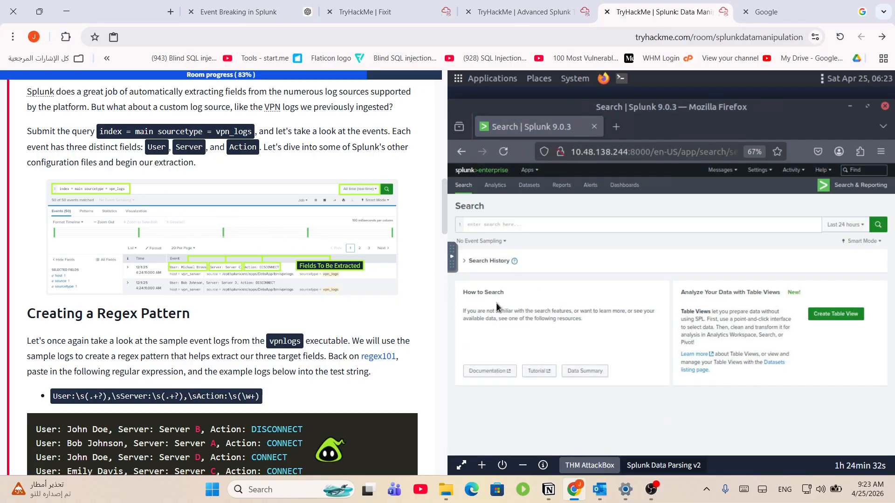
pyautogui.scroll(1, 365, 301)
pyautogui.scroll(-1, 365, 301)
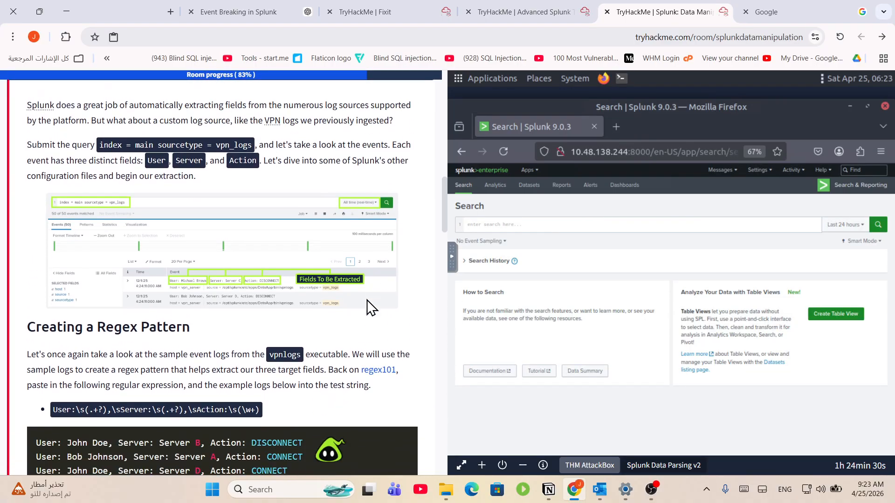
pyautogui.scroll(-1, 367, 303)
pyautogui.moveTo(128, 132); pyautogui.dragTo(252, 132)
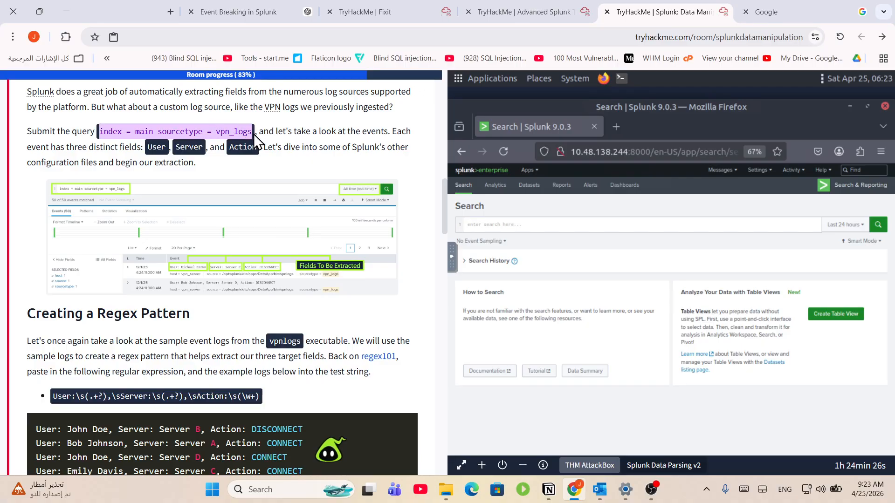
pyautogui.rightClick(254, 142)
pyautogui.click(336, 149)
pyautogui.click(541, 223)
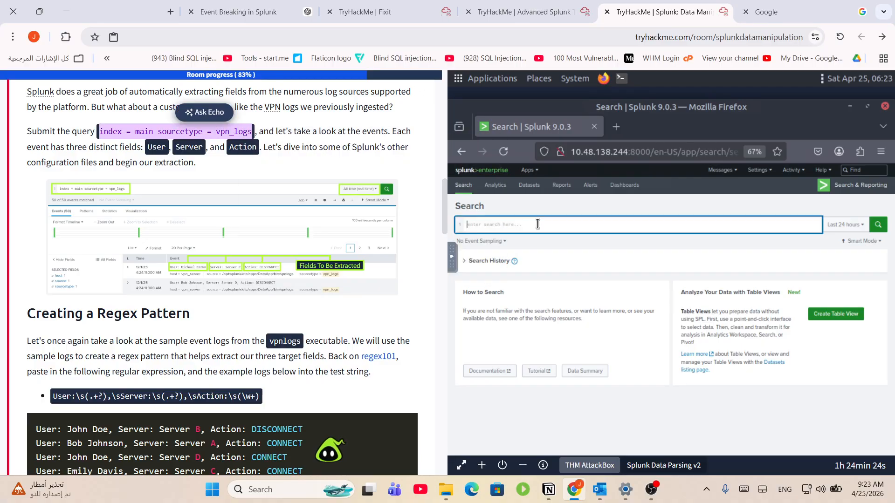
pyautogui.rightClick(535, 223)
pyautogui.click(564, 297)
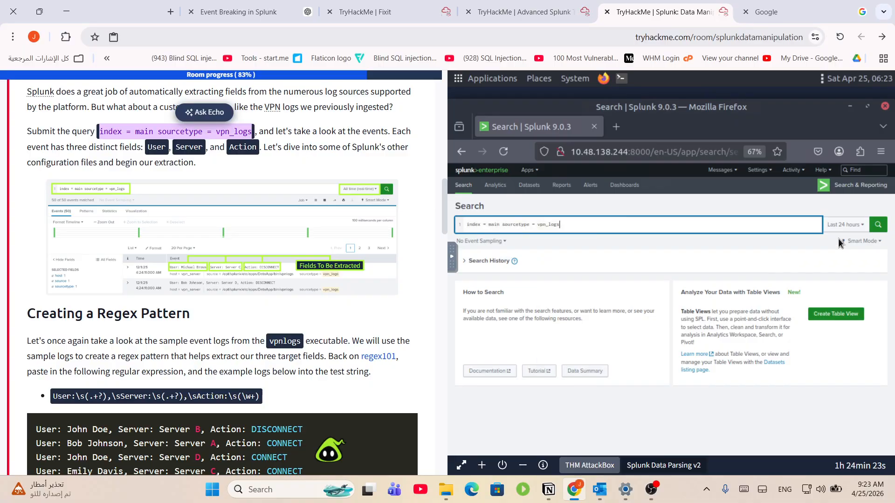
pyautogui.click(878, 224)
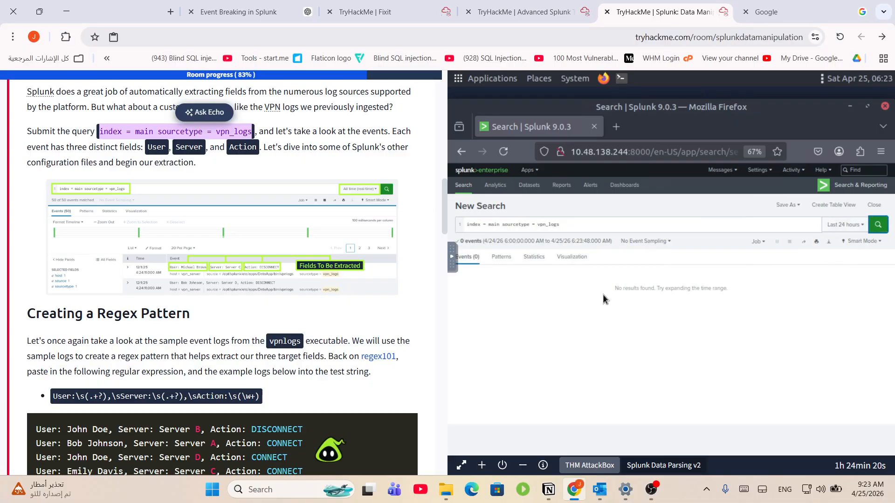
# - Set the search's time range to All time and rerun the VPN logs query
pyautogui.click(844, 225)
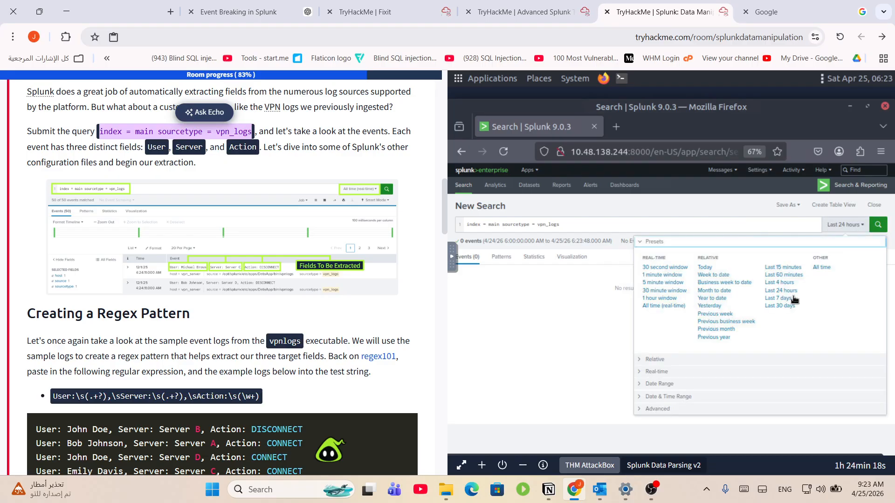
pyautogui.click(821, 269)
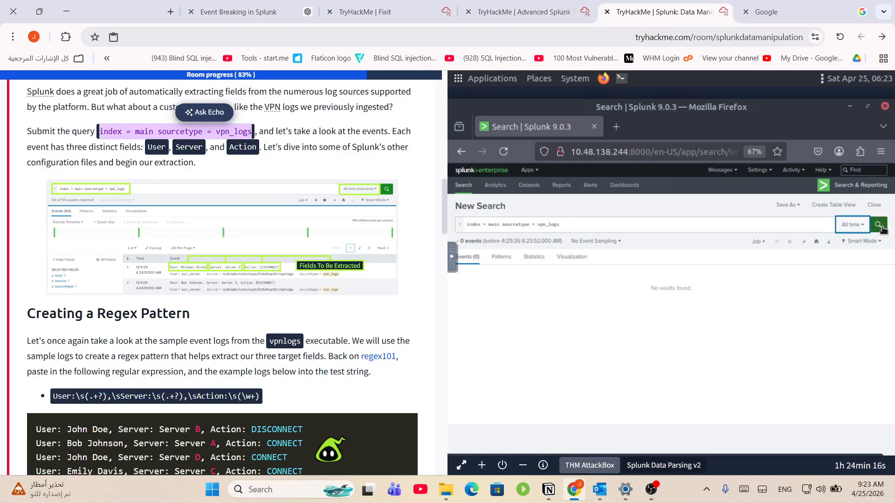
pyautogui.click(878, 226)
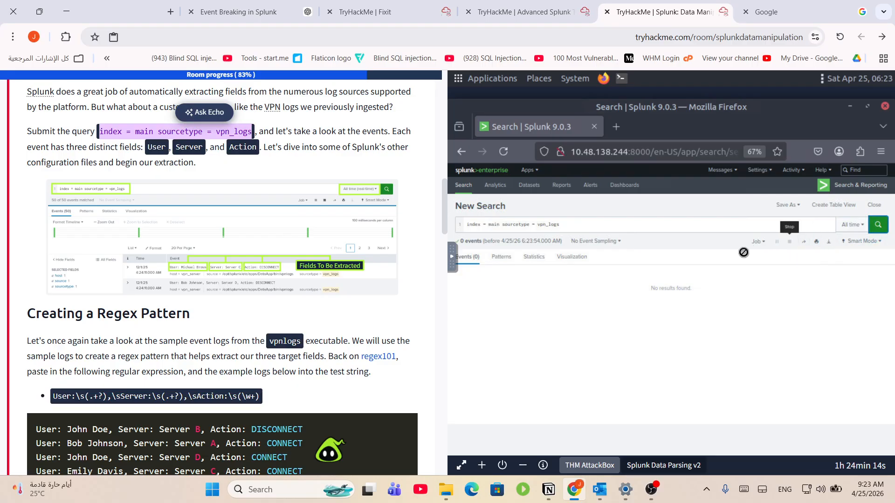
pyautogui.click(880, 226)
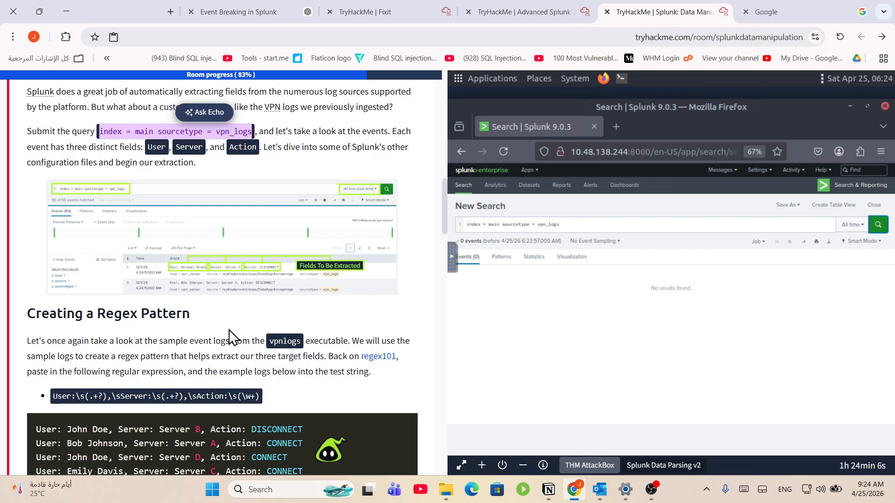
# - Shorten the search query to index = vpn_logs and run it
pyautogui.scroll(-5, 230, 338)
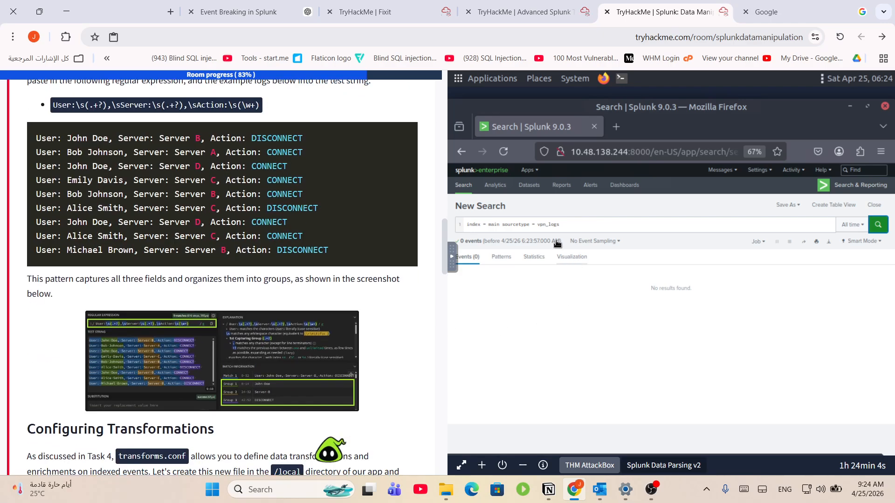
pyautogui.doubleClick(528, 226)
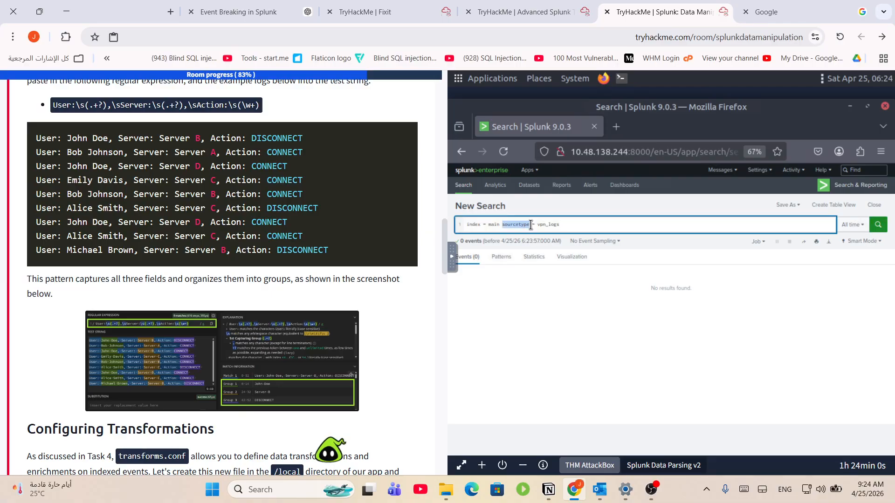
pyautogui.click(535, 226)
pyautogui.moveTo(501, 227); pyautogui.dragTo(491, 227)
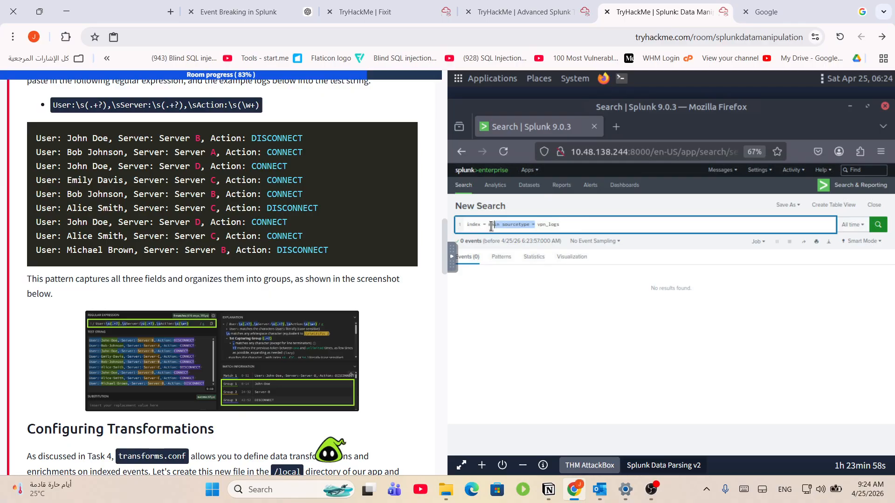
pyautogui.press('BackSpace')
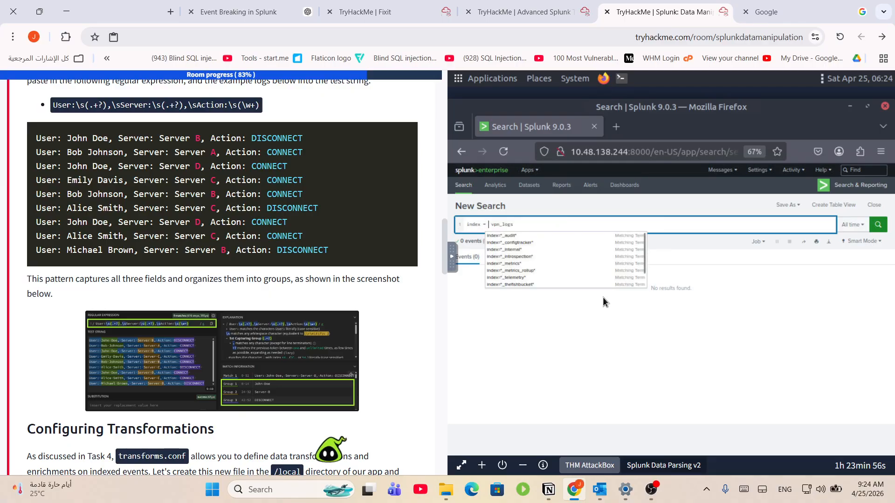
pyautogui.click(874, 230)
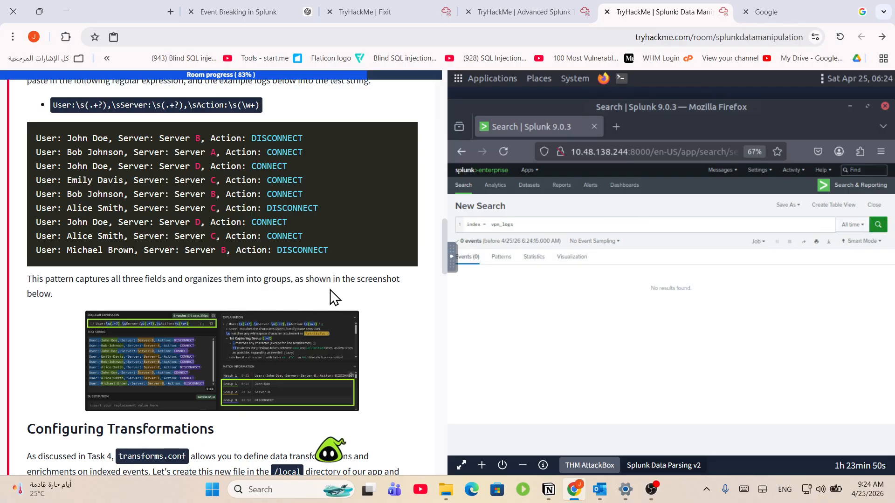
# - Review the regex pattern section and read the "Configuring Transformations" stanza for vpn_custom_fields
pyautogui.scroll(5, 330, 297)
pyautogui.scroll(-6, 310, 276)
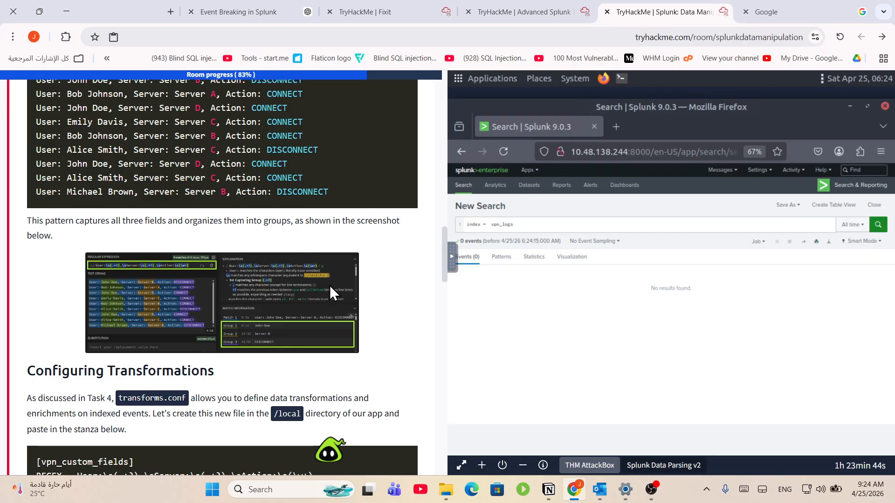
pyautogui.scroll(-4, 331, 293)
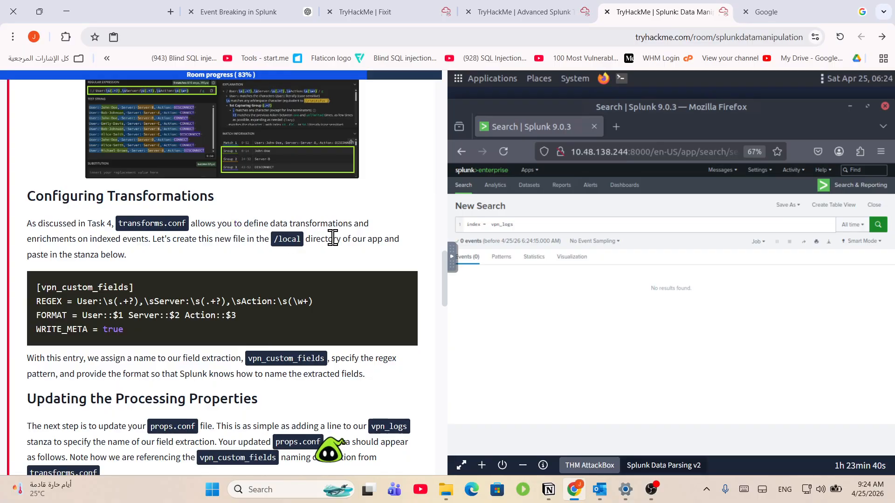
# - Read Task 9's remaining sections on props.conf, fields.conf and verifying field extraction, plus the purchase log exercise and its questions
pyautogui.scroll(-3, 332, 236)
pyautogui.scroll(-3, 316, 263)
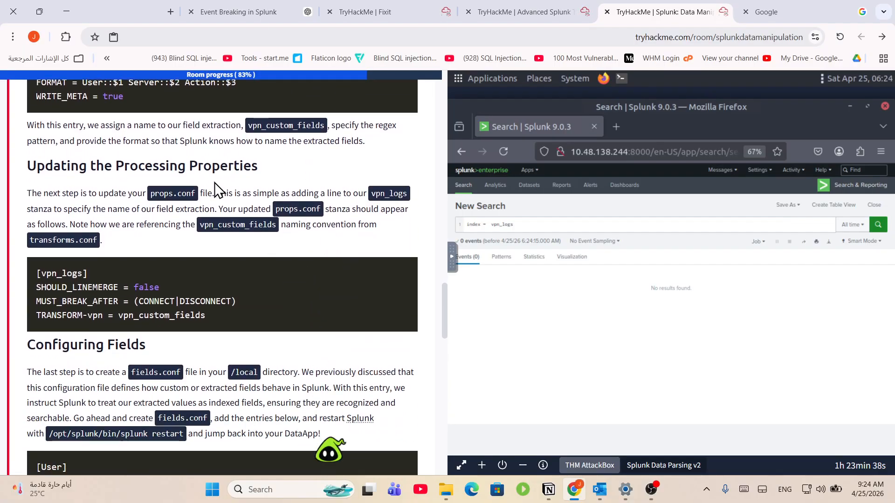
pyautogui.scroll(-6, 303, 252)
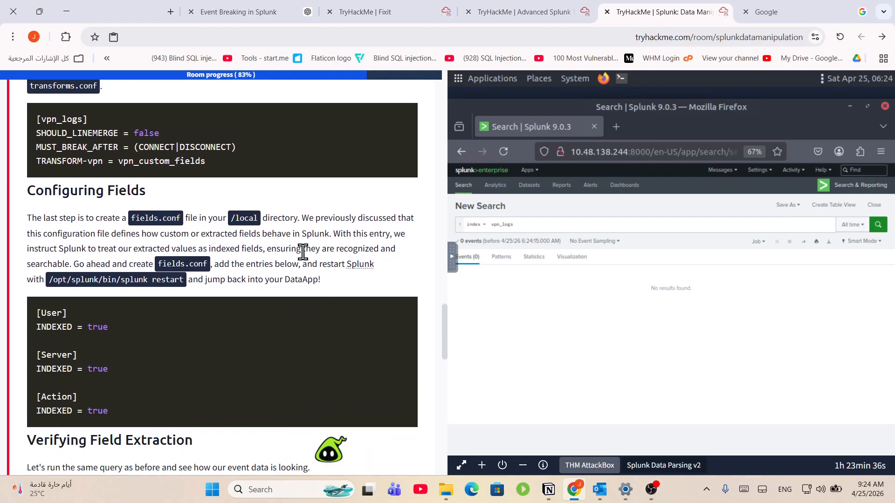
pyautogui.scroll(-15, 308, 249)
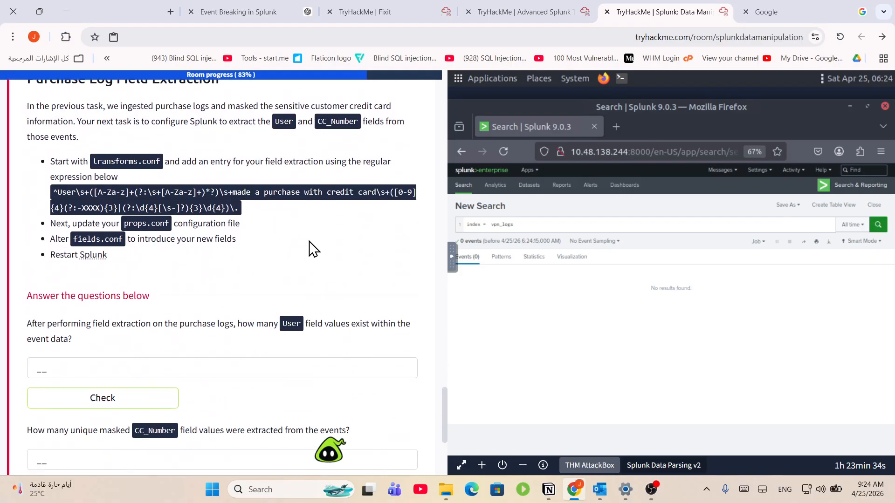
pyautogui.scroll(-4, 307, 240)
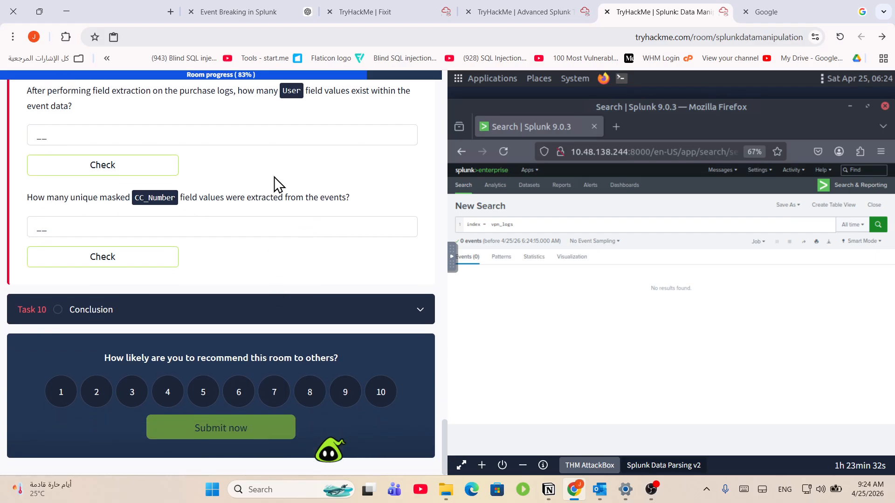
# - Review Task 9 from its introduction through the "Creating a Regex Pattern" section and its sample VPN logs
pyautogui.scroll(20, 293, 195)
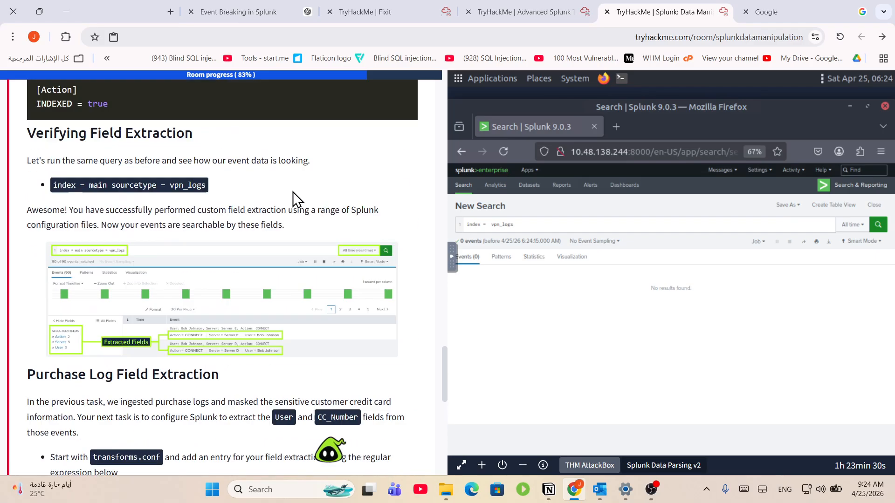
pyautogui.click(179, 399)
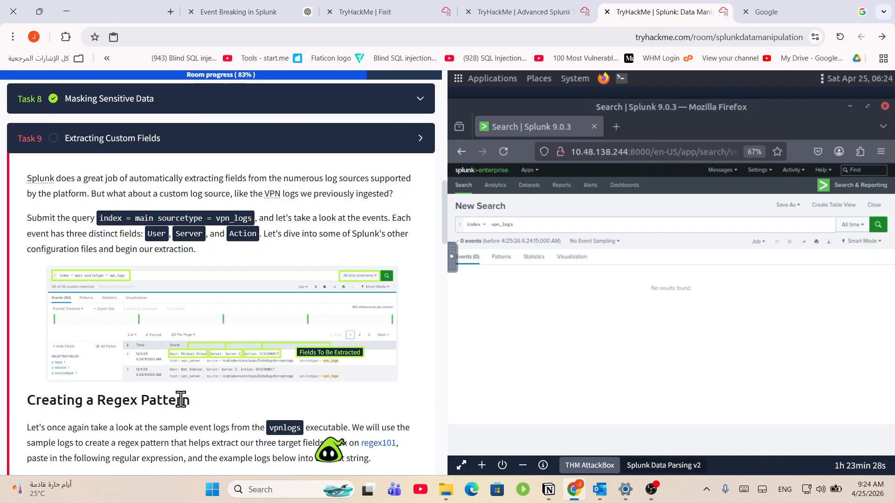
pyautogui.click(208, 276)
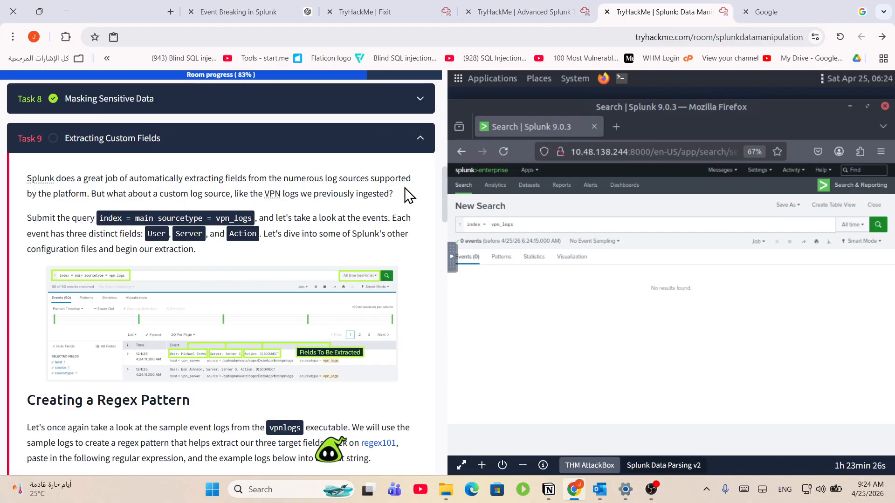
pyautogui.scroll(-7, 344, 205)
pyautogui.scroll(5, 345, 205)
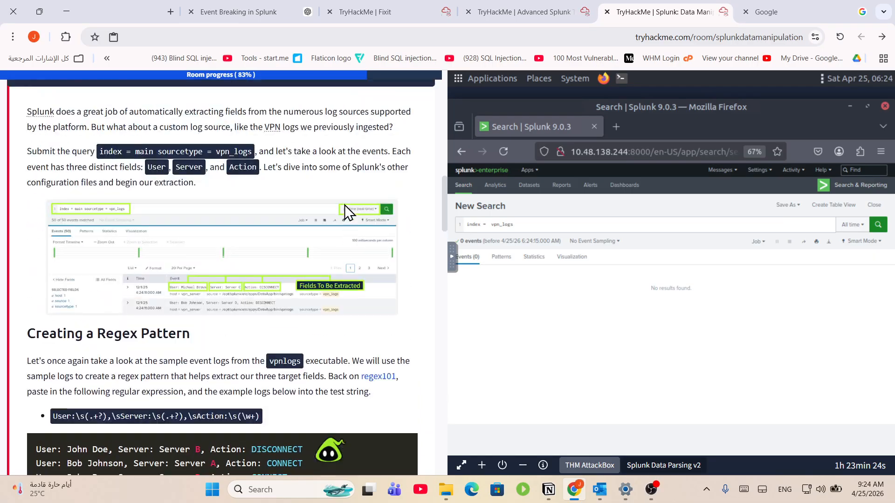
pyautogui.scroll(-4, 343, 204)
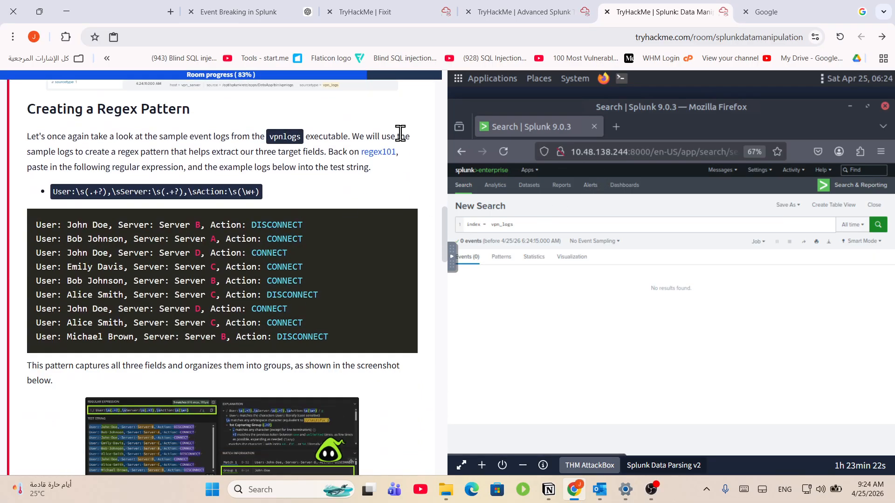
# - Open the Fixit room from the Advanced Splunk module and read its objectives, prerequisites and lab access notes
pyautogui.scroll(15, 378, 112)
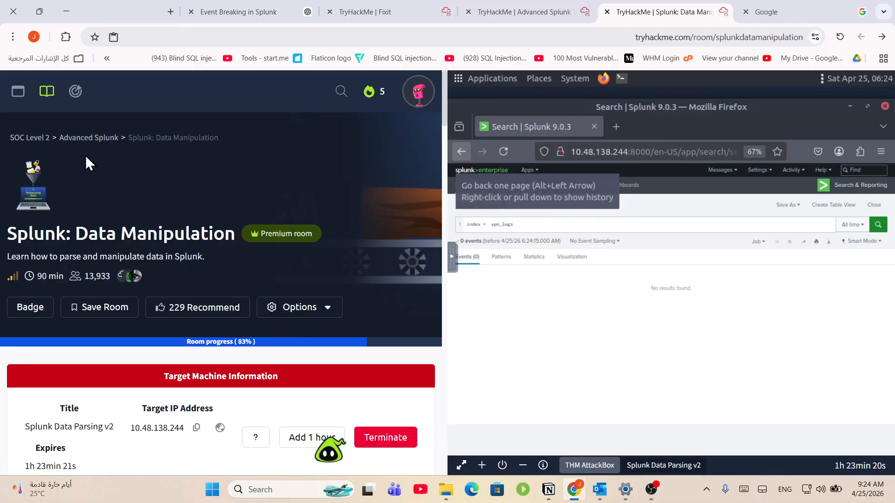
pyautogui.click(108, 139)
pyautogui.scroll(-6, 432, 266)
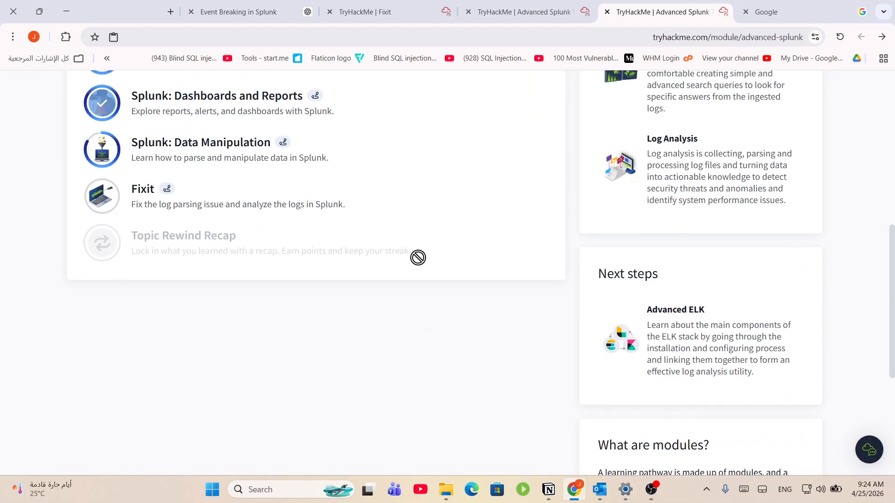
pyautogui.click(219, 201)
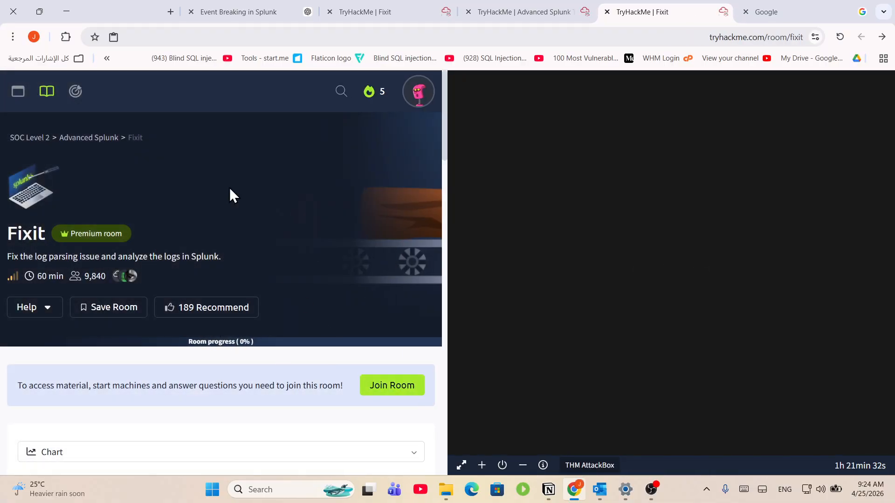
pyautogui.scroll(-20, 229, 187)
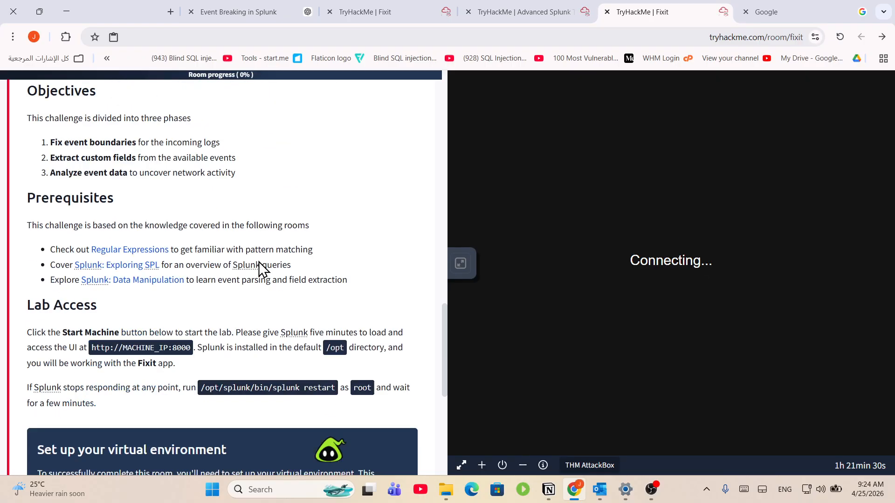